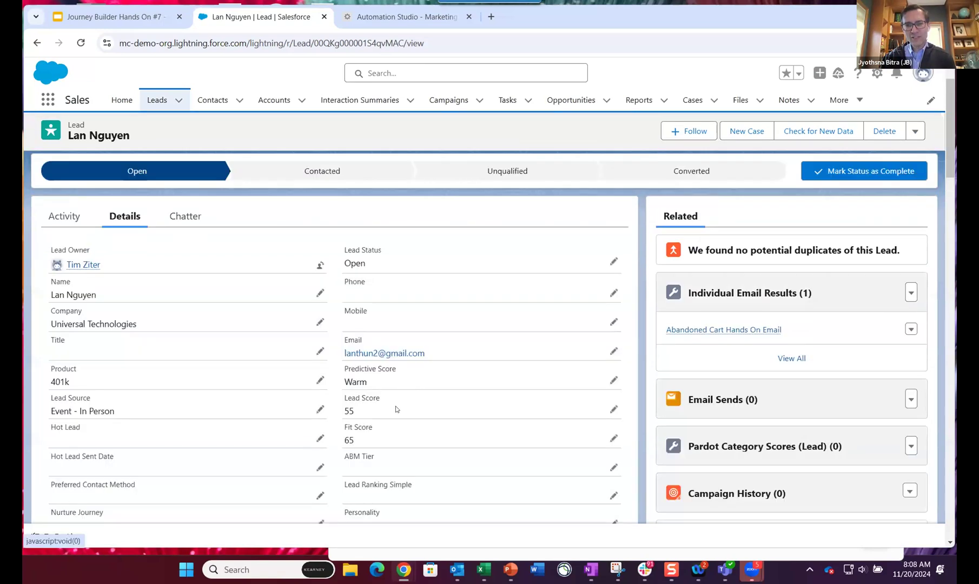
Copy the opted-out lead's record ID from the address bar and switch to Marketing Cloud.
scroll(332, 443, "down", 10)
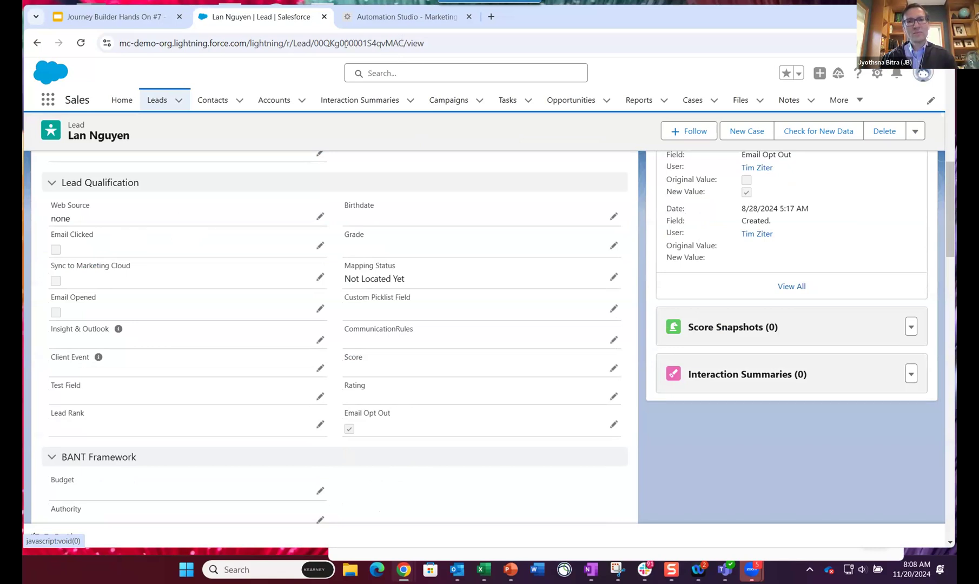
left_click_drag(381, 43, 403, 44)
left_click_drag(316, 53, 314, 52)
key("ctrl+c")
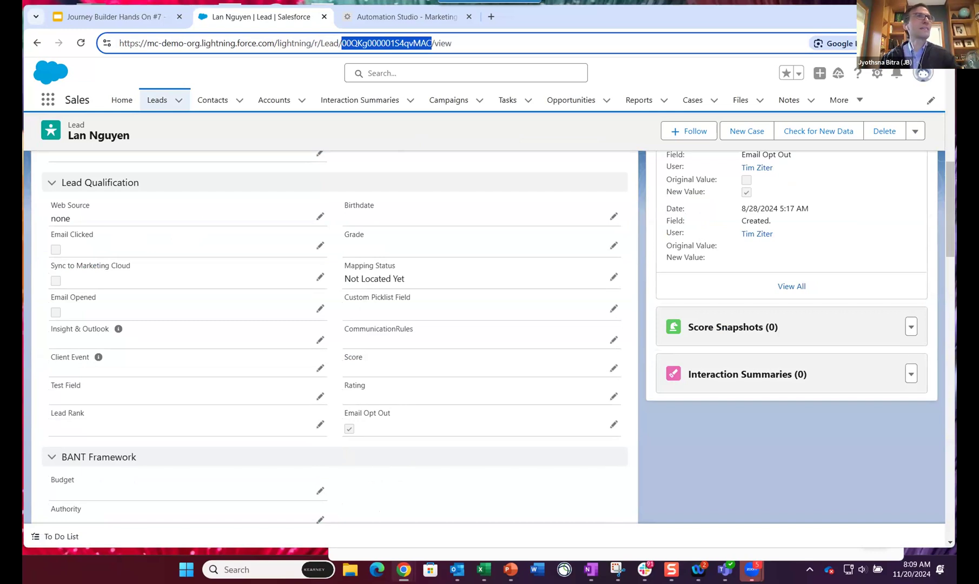
key("alt+Tab")
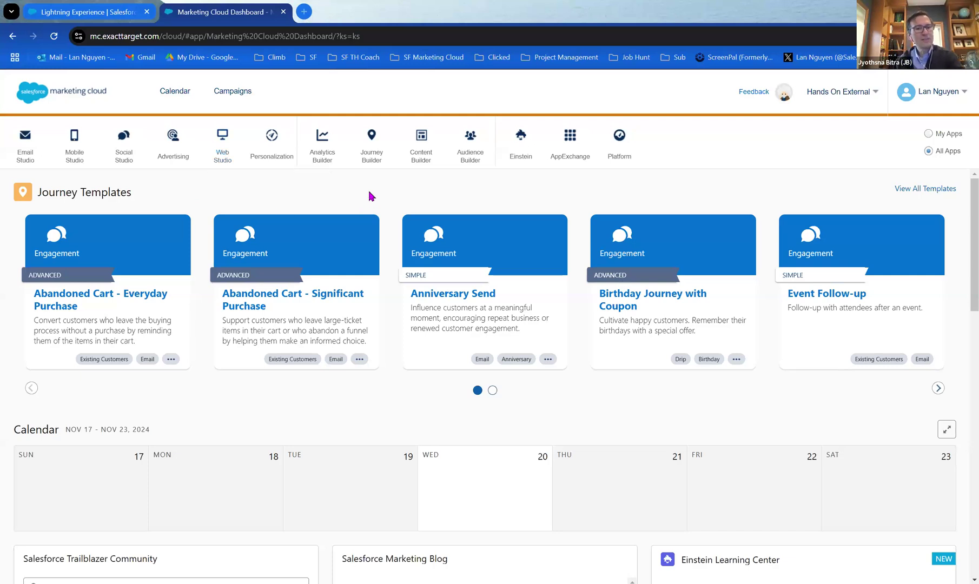
Go to Email Studio's Subscribers area through Email Studio > Email.
mouse_move(45, 154)
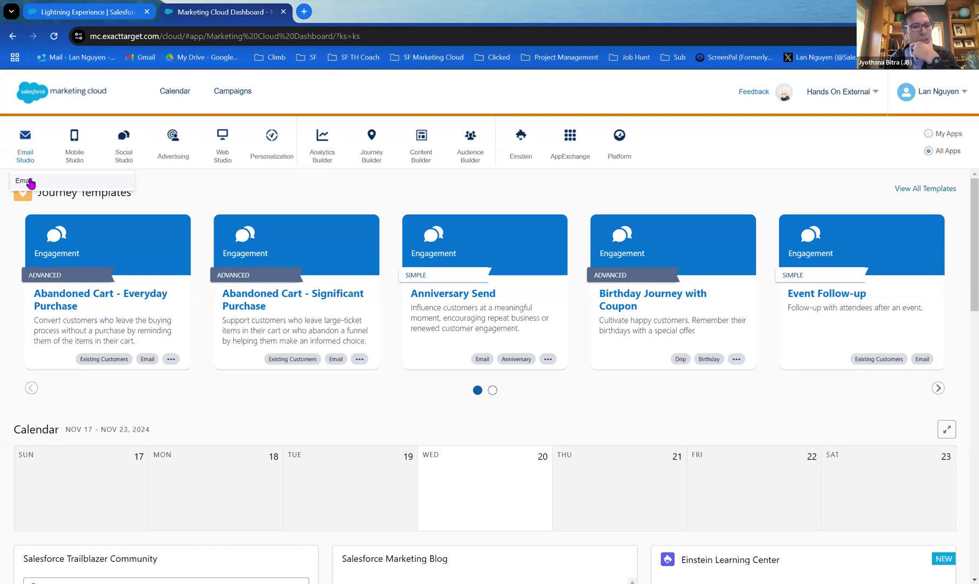
left_click(30, 184)
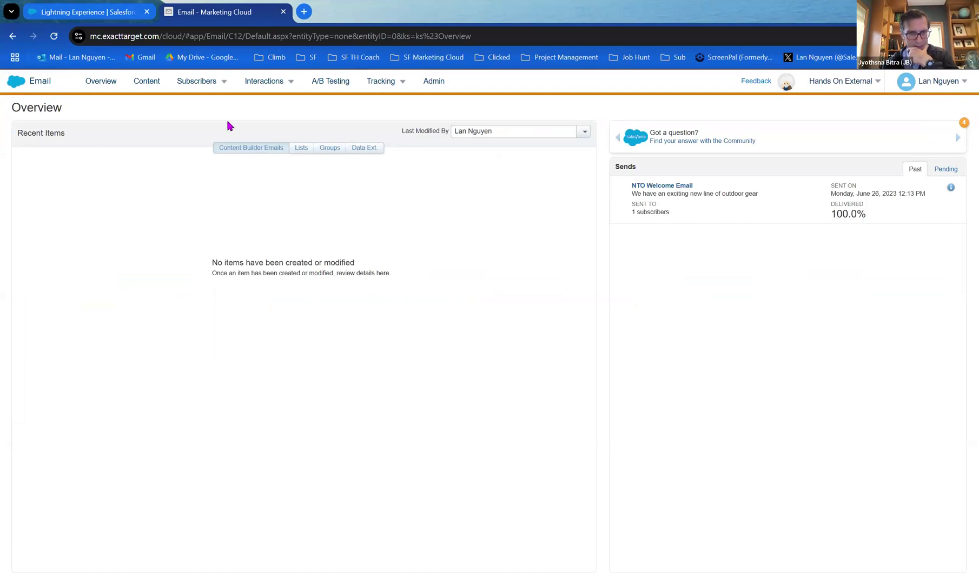
mouse_move(222, 85)
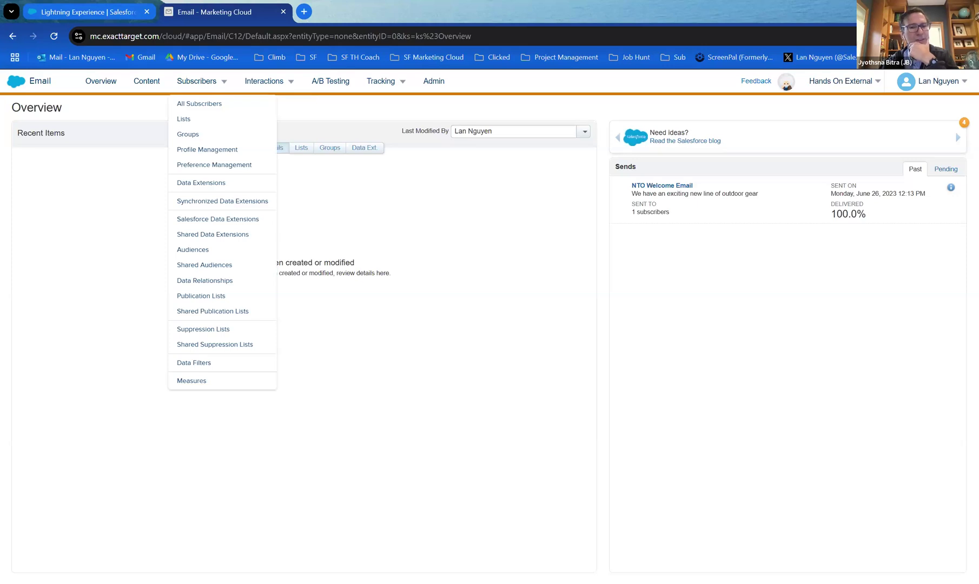
left_click(212, 101)
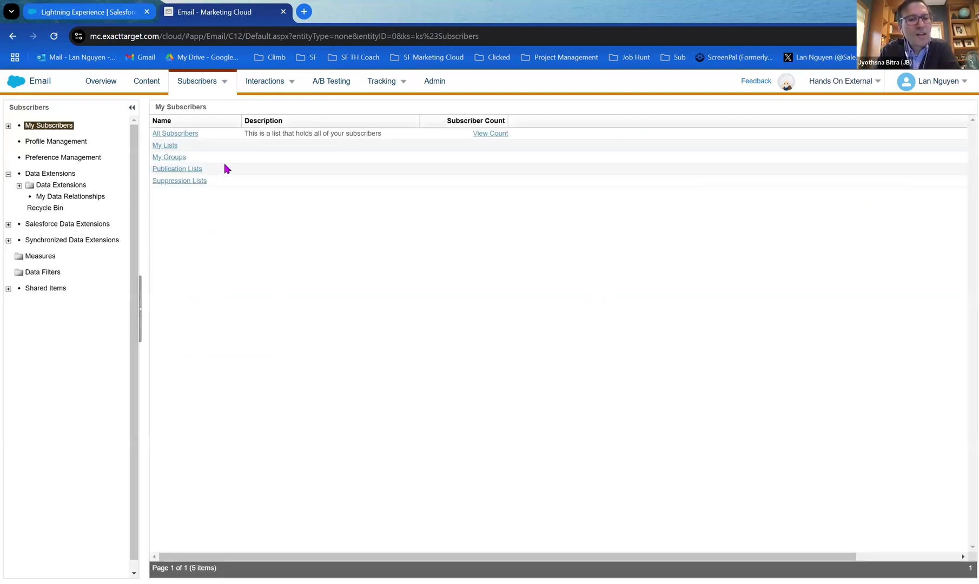
Start a search in All Subscribers and set it to search by Subscriber Key.
left_click(186, 136)
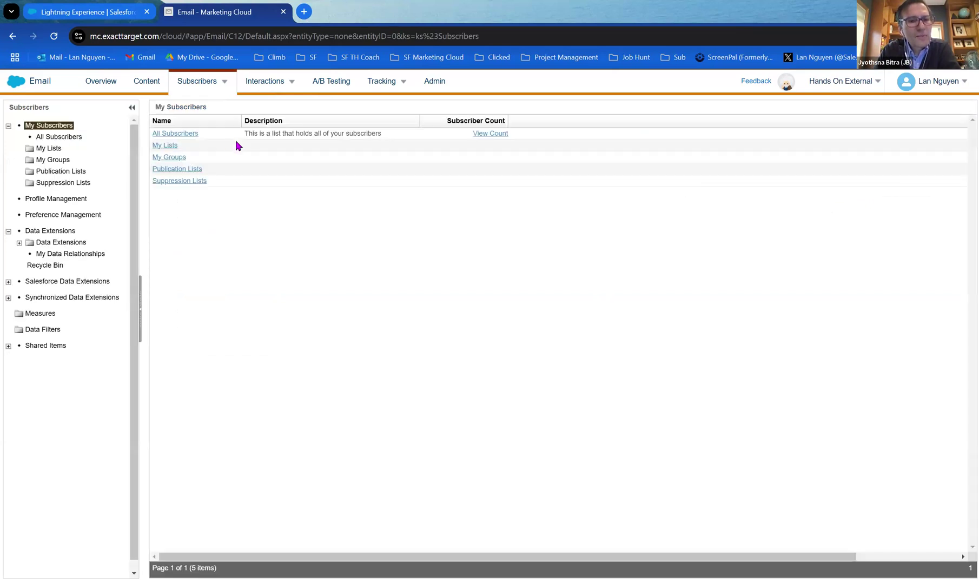
left_click(182, 137)
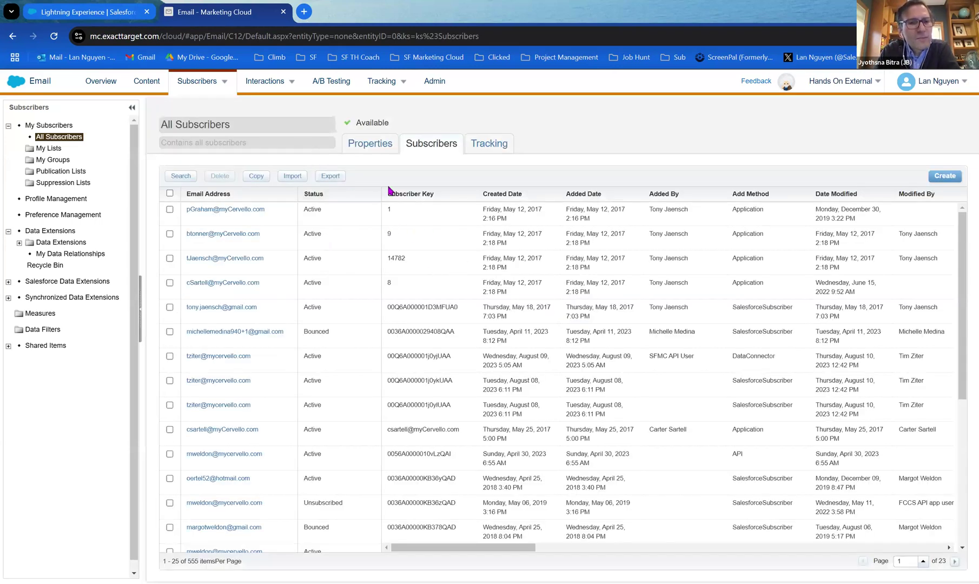
left_click(181, 178)
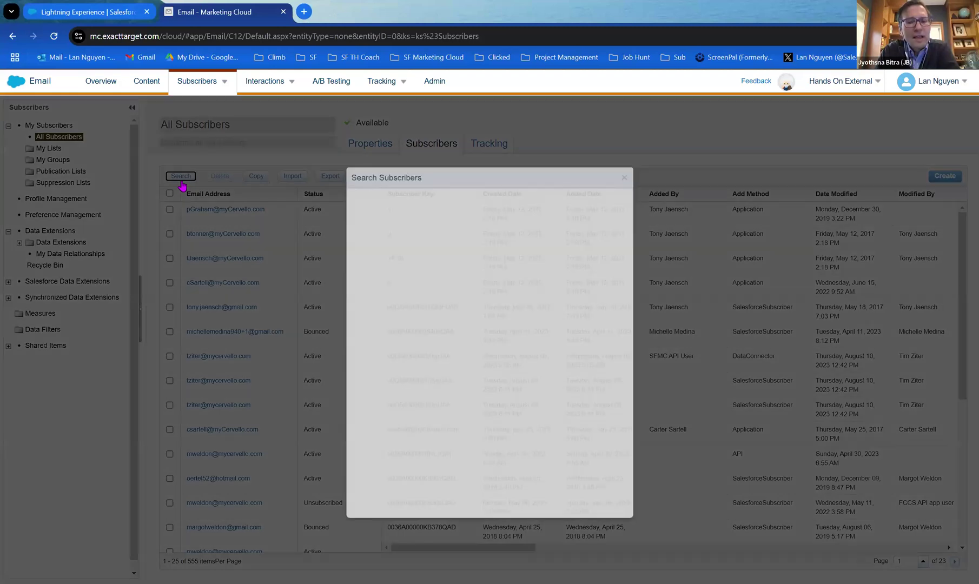
left_click(454, 258)
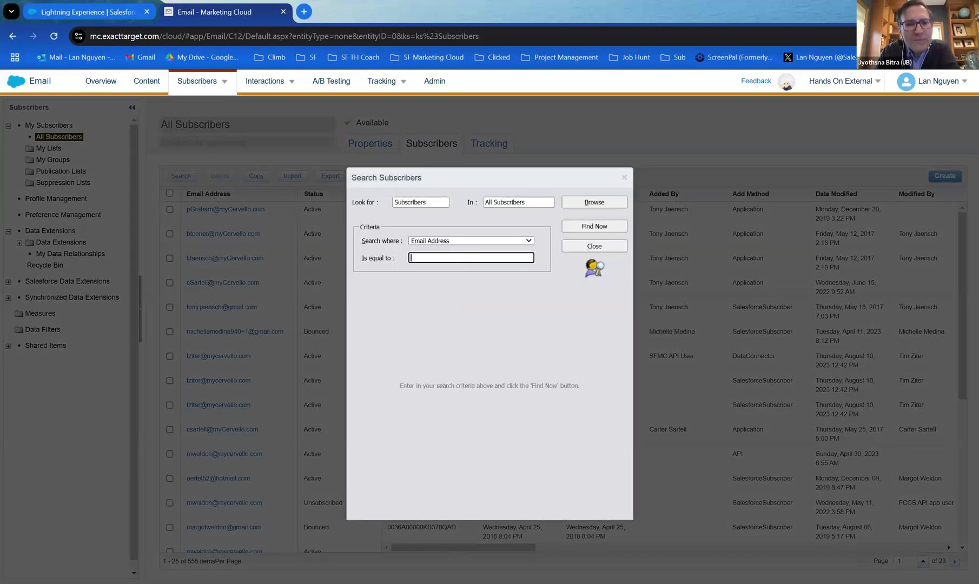
left_click(471, 241)
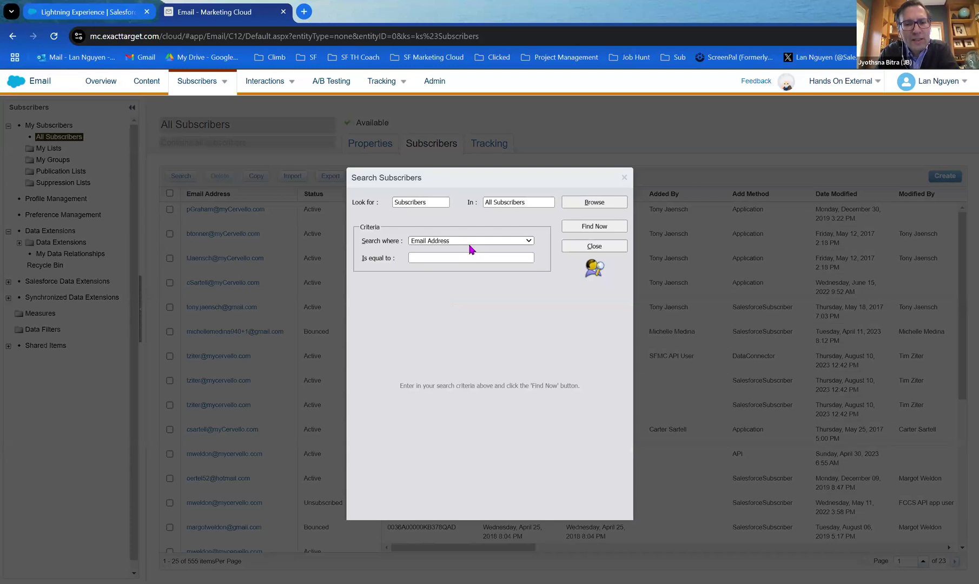
left_click(470, 247)
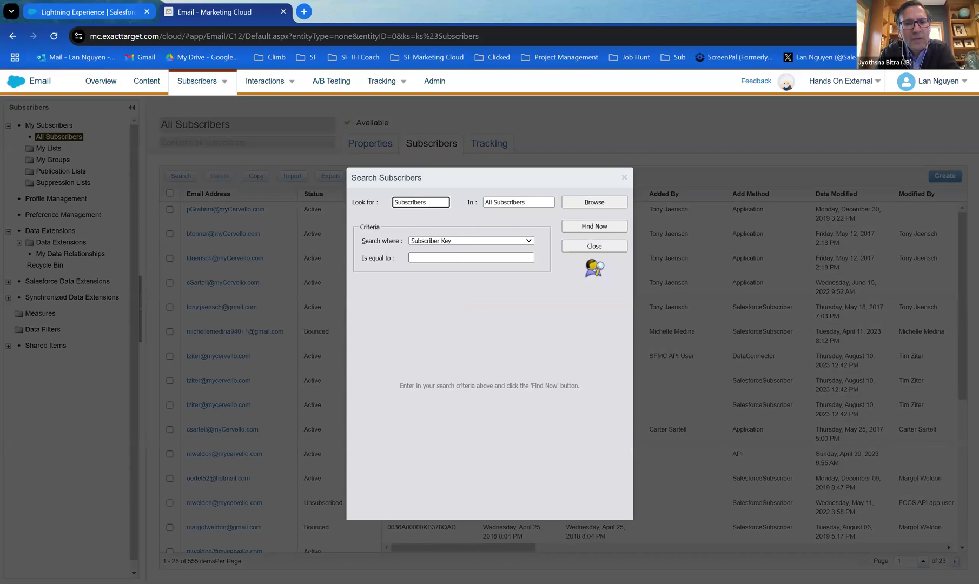
Search All Subscribers for the pasted lead record ID as Subscriber Key.
left_click(453, 258)
key("ctrl+v")
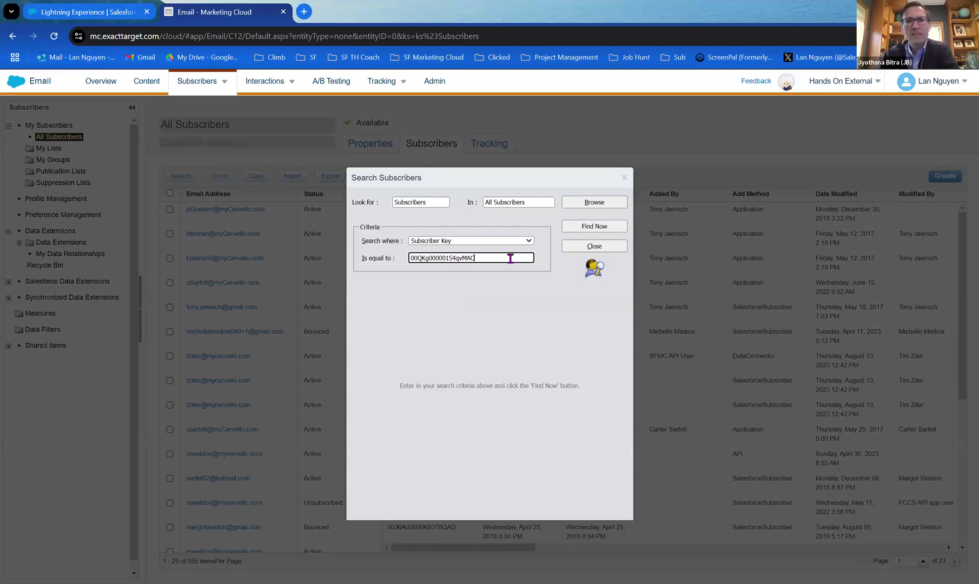
left_click(572, 229)
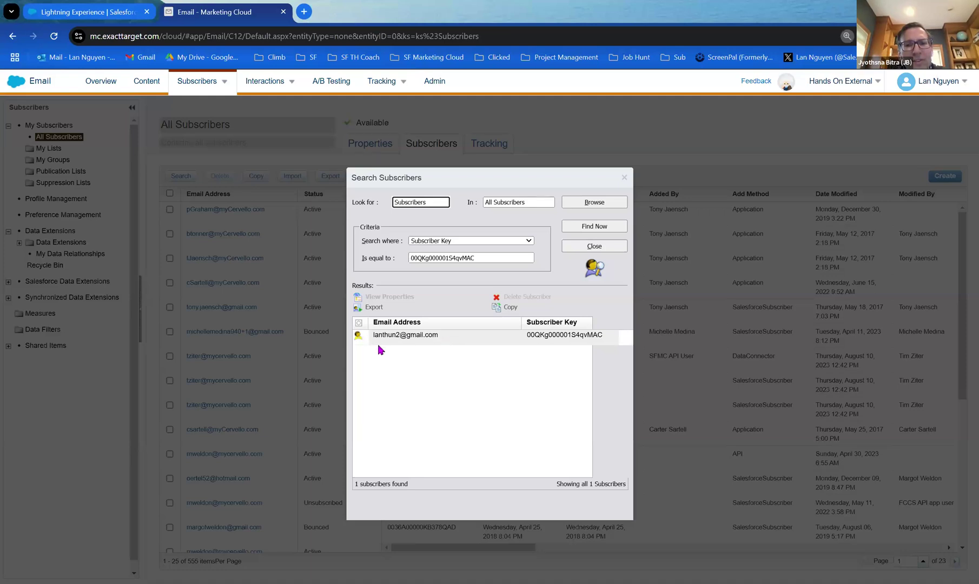
Zoom in to check the single match, then open that subscriber's properties.
key("ctrl+plus")
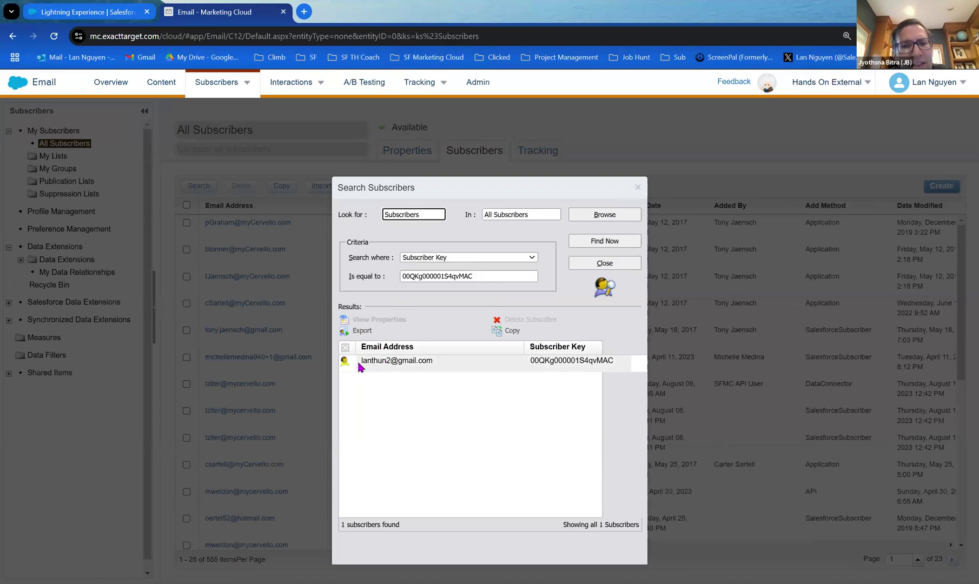
key("ctrl+plus")
key("ctrl+plus")
key("ctrl+plus")
scroll(323, 408, "down", 1)
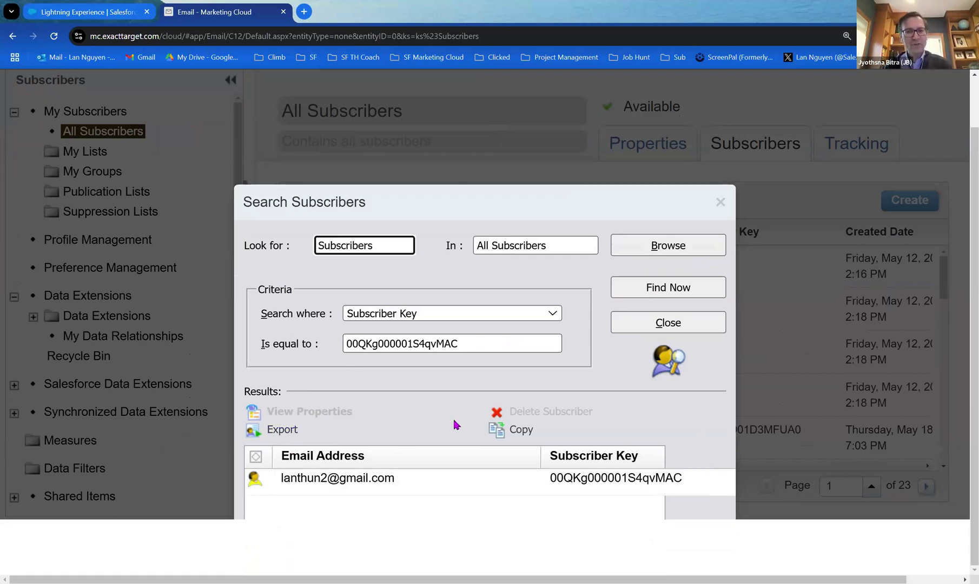
key("ctrl+minus")
key("ctrl+minus")
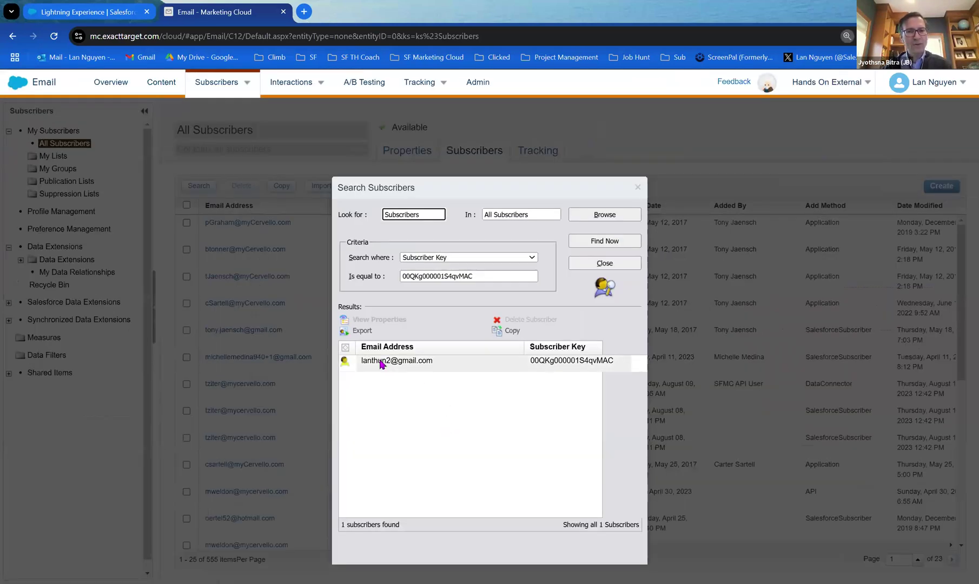
left_click(372, 369)
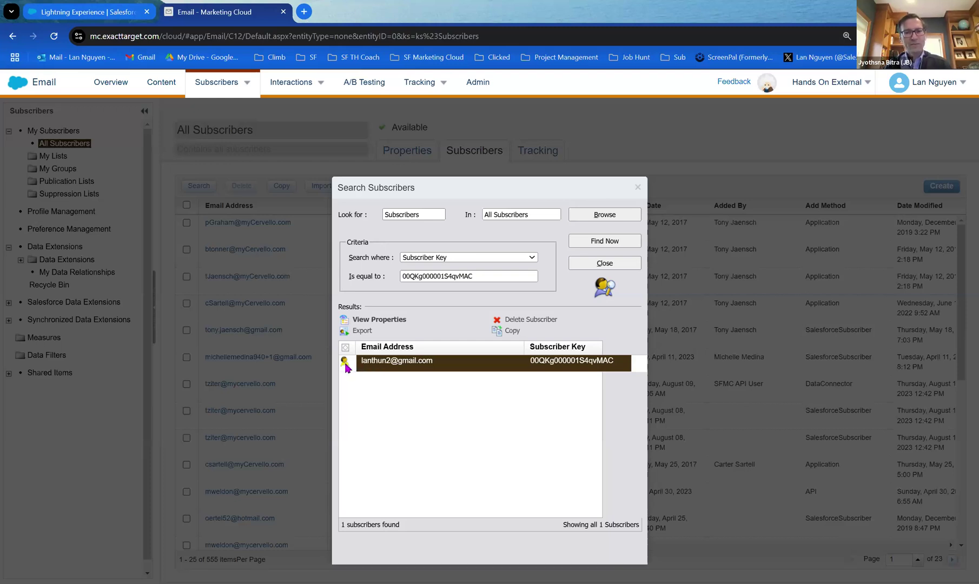
double_click(346, 367)
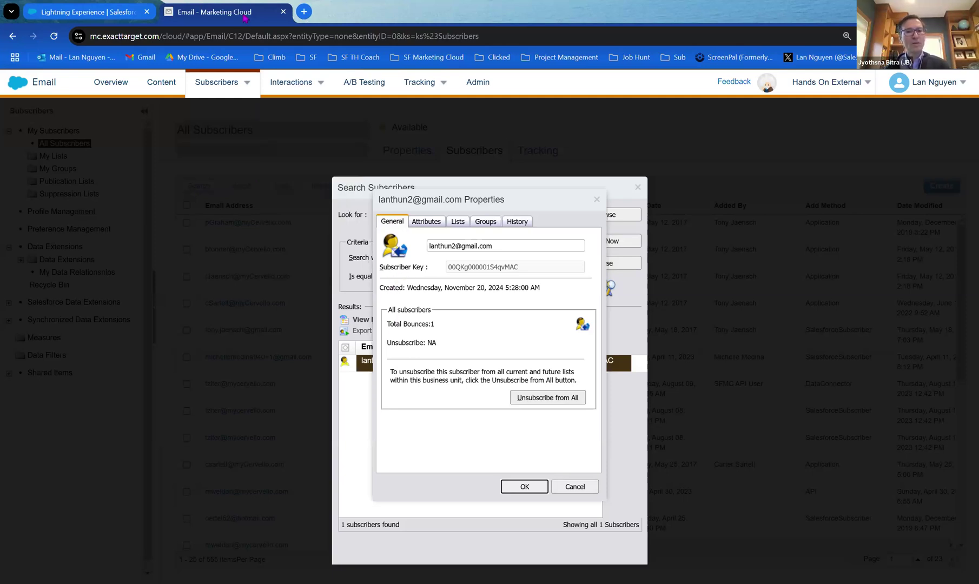
Duplicate the Email Studio browser tab.
right_click(244, 15)
left_click(303, 138)
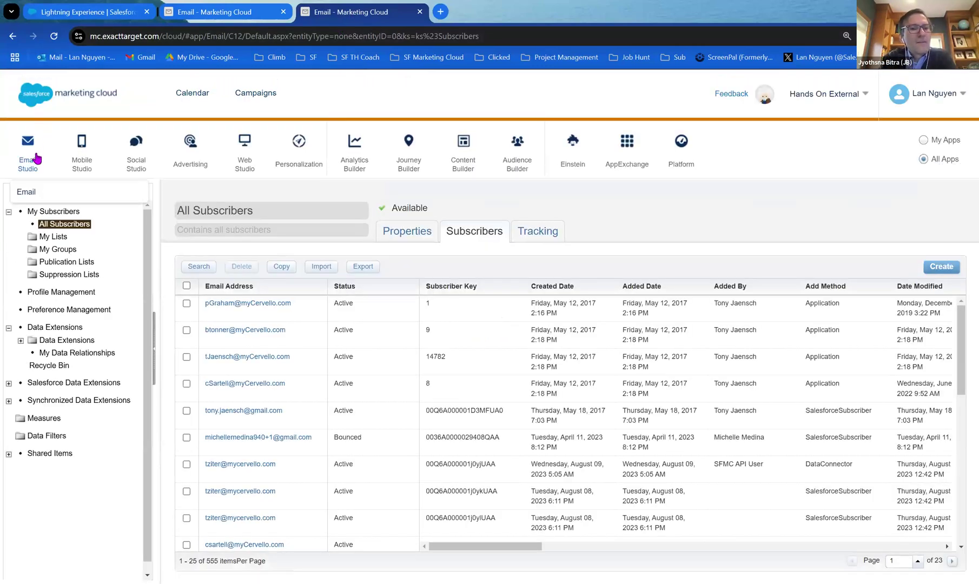
Open Salesforce AppExchange in a new tab from the app bar's AppExchange menu.
mouse_move(81, 160)
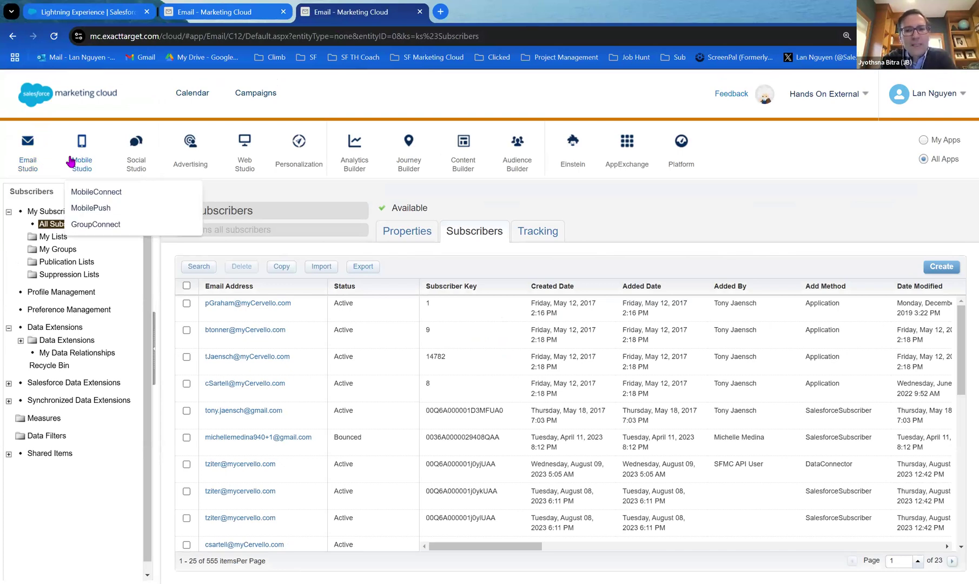
mouse_move(185, 163)
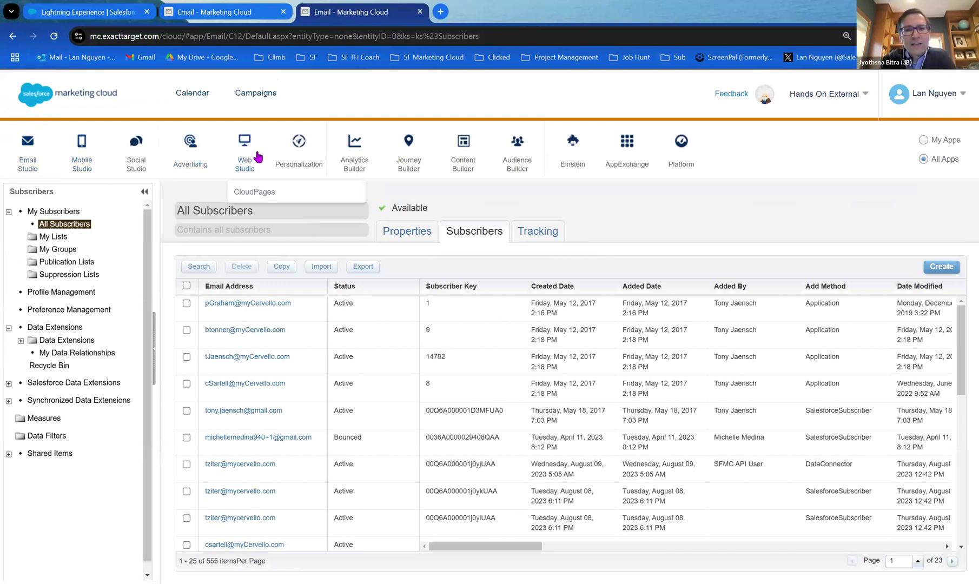
mouse_move(635, 157)
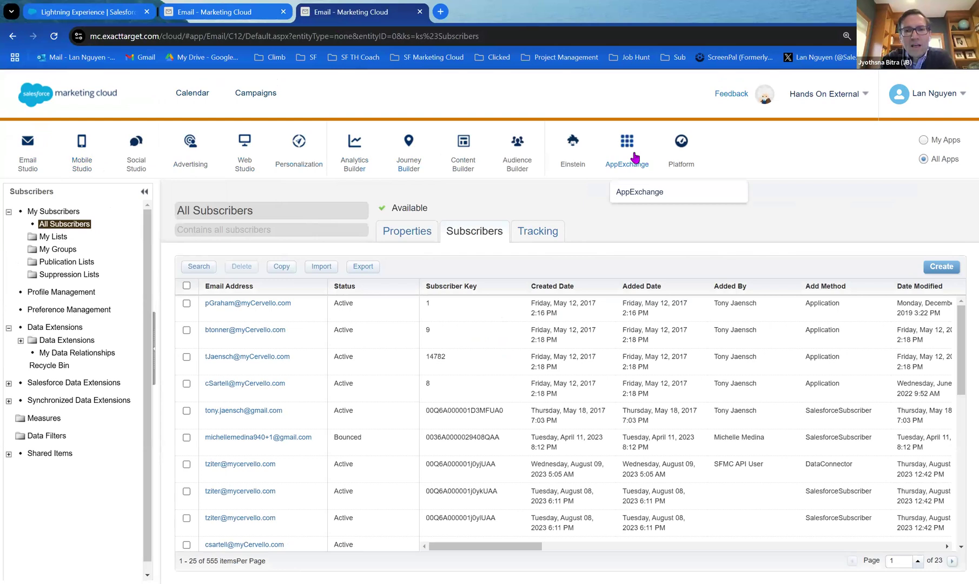
left_click(643, 192)
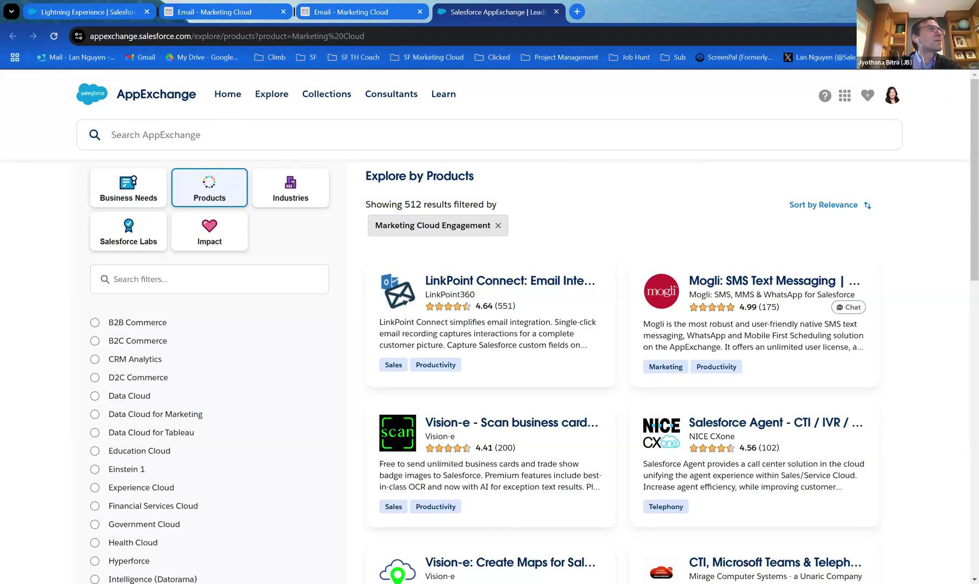
Hide the browser bookmarks bar while browsing Marketing Cloud Engagement apps.
key("ctrl+shift+b")
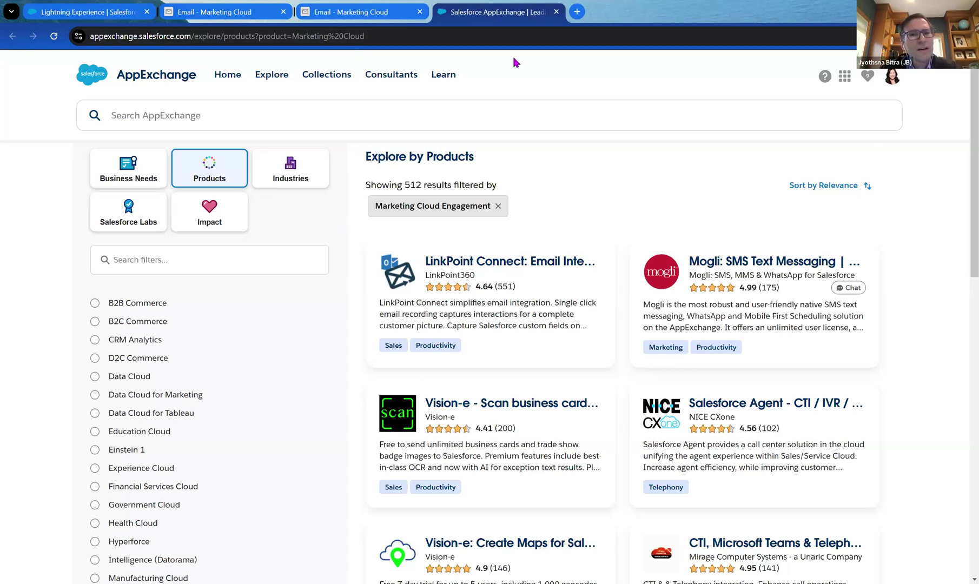
Close the AppExchange tab and the extra duplicate Marketing Cloud page.
left_click(556, 11)
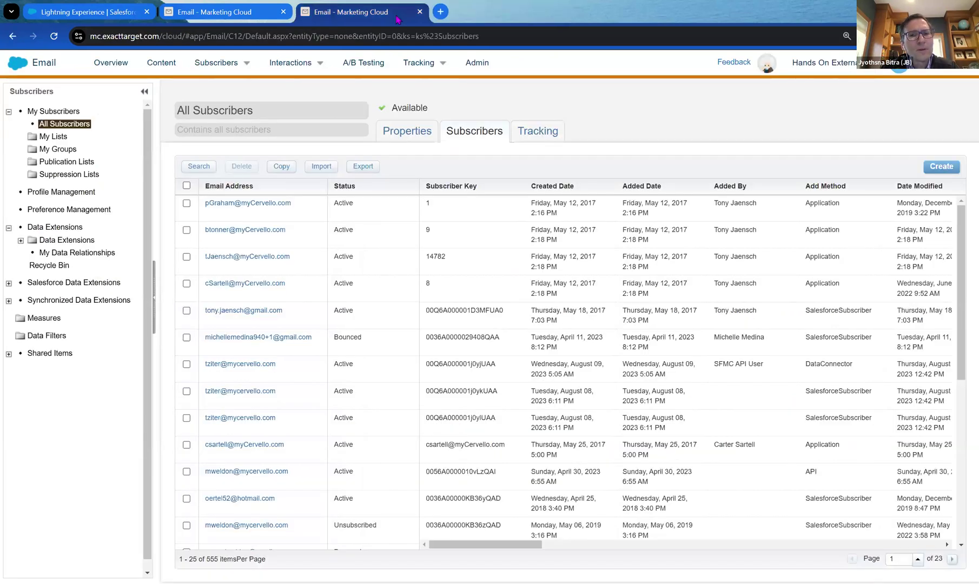
left_click(400, 102)
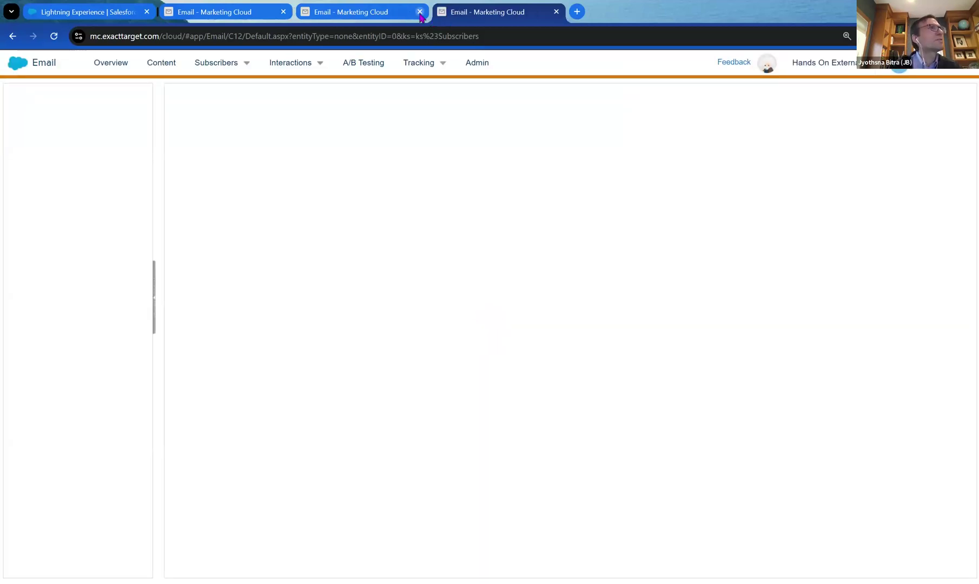
left_click(419, 12)
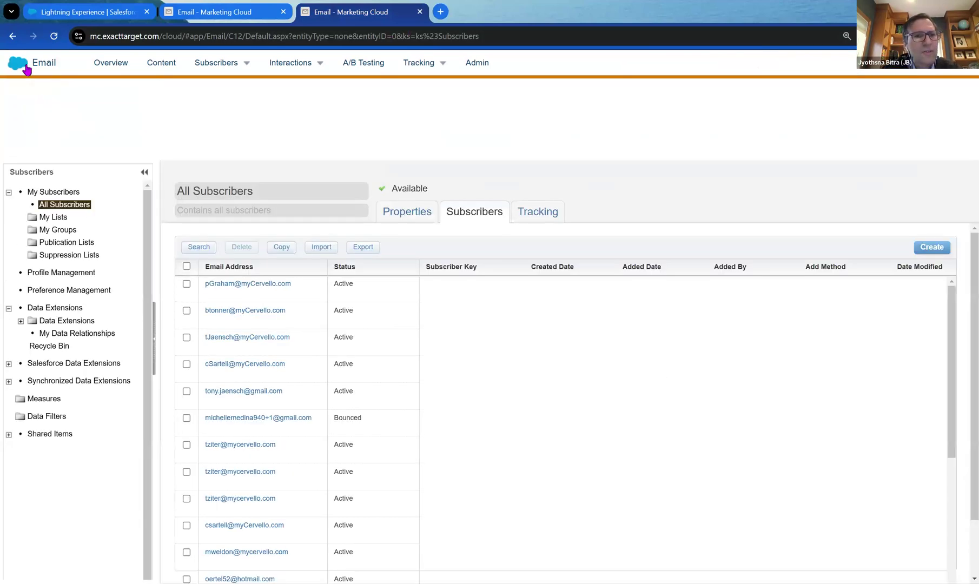
Launch Query Studio from the AppExchange apps menu.
mouse_move(33, 62)
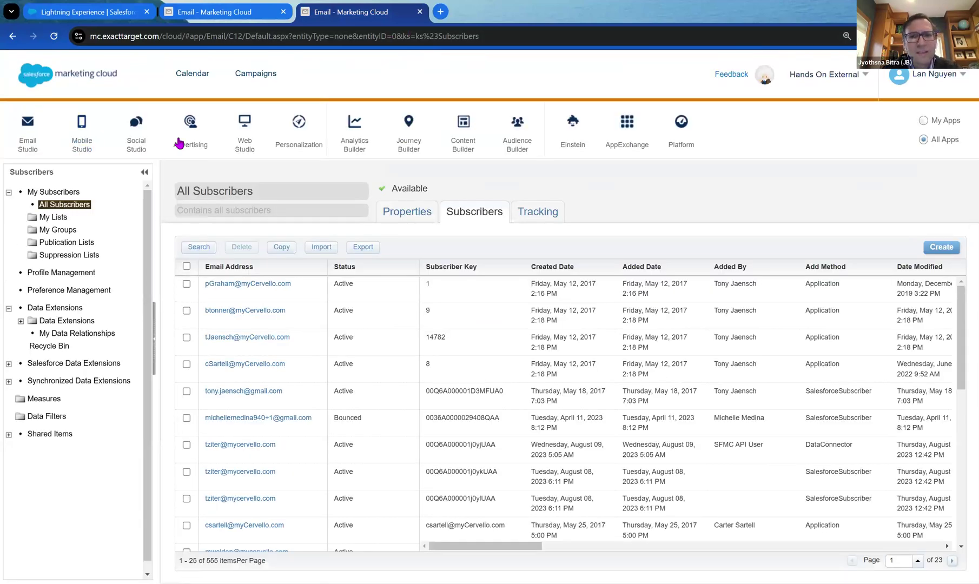
mouse_move(631, 133)
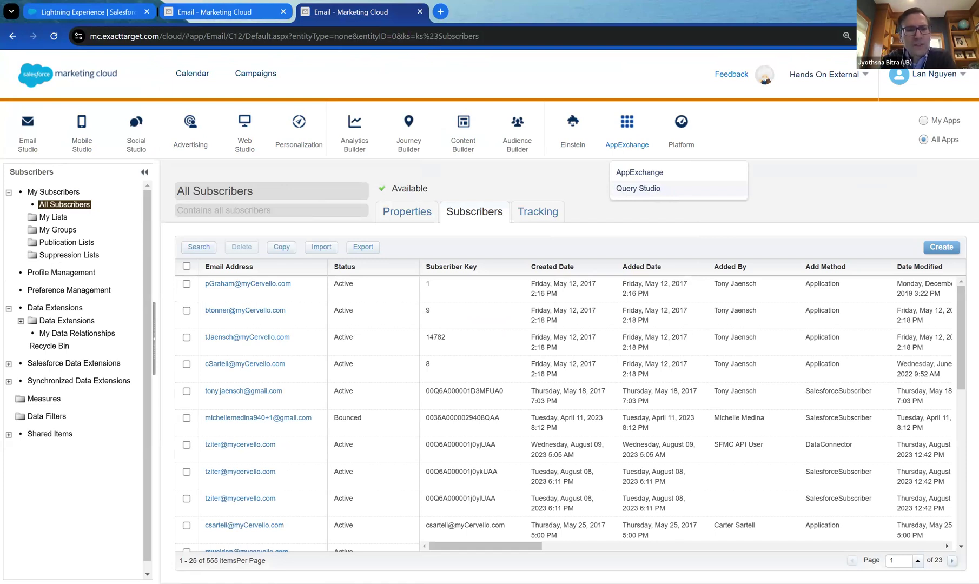
left_click(665, 190)
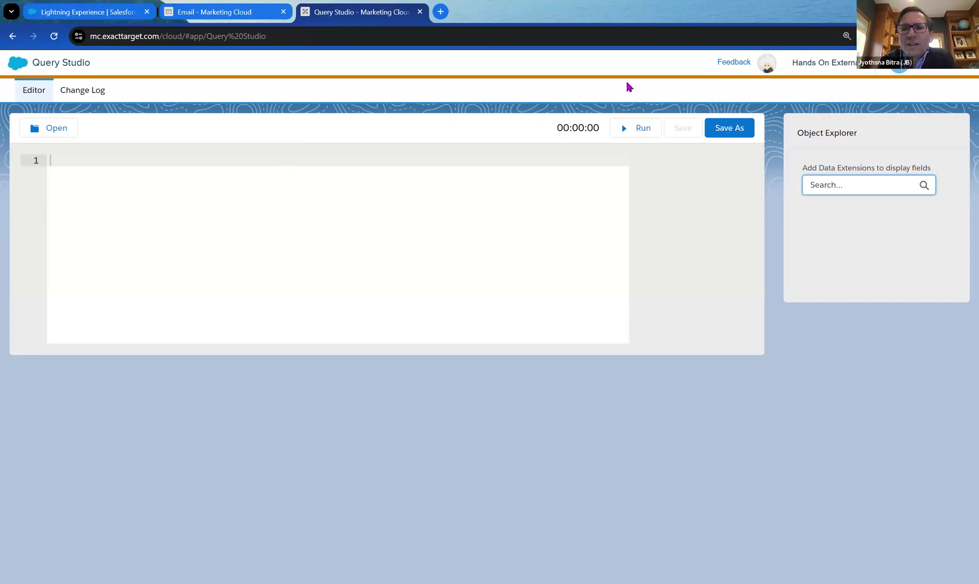
Reload the Query Studio page.
mouse_move(866, 69)
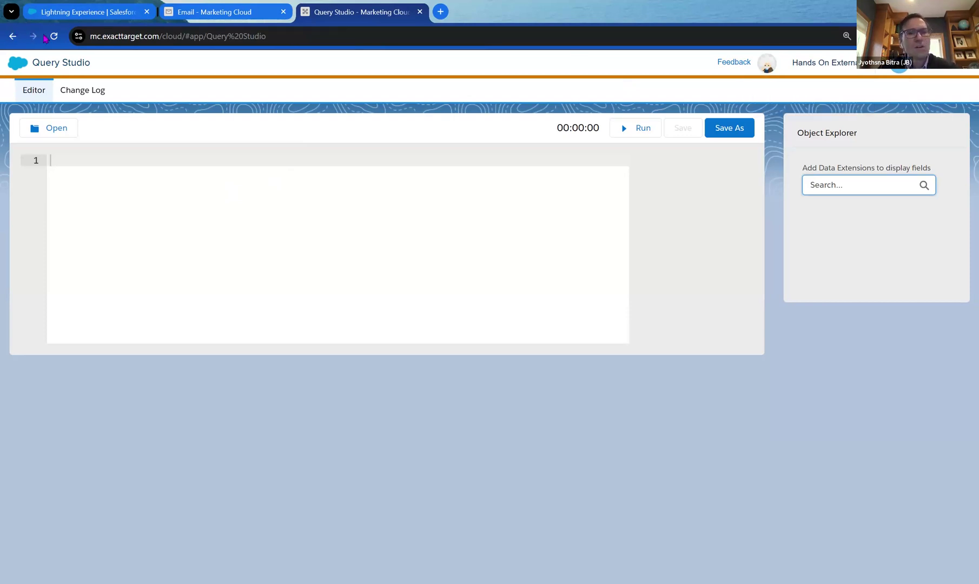
left_click(54, 35)
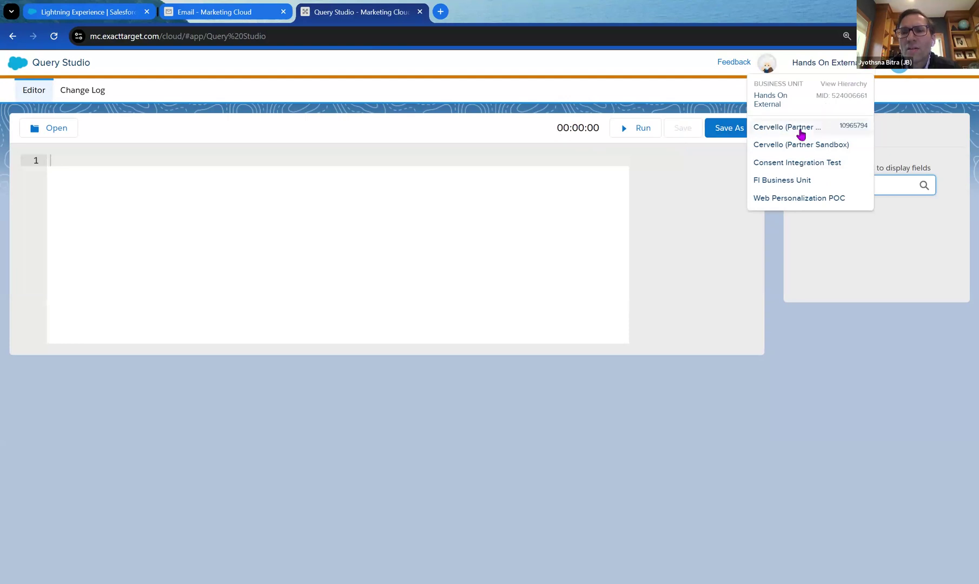
Switch to Cervello (Partner Main) and type a SELECT / FROM / WHERE query skeleton.
left_click(793, 131)
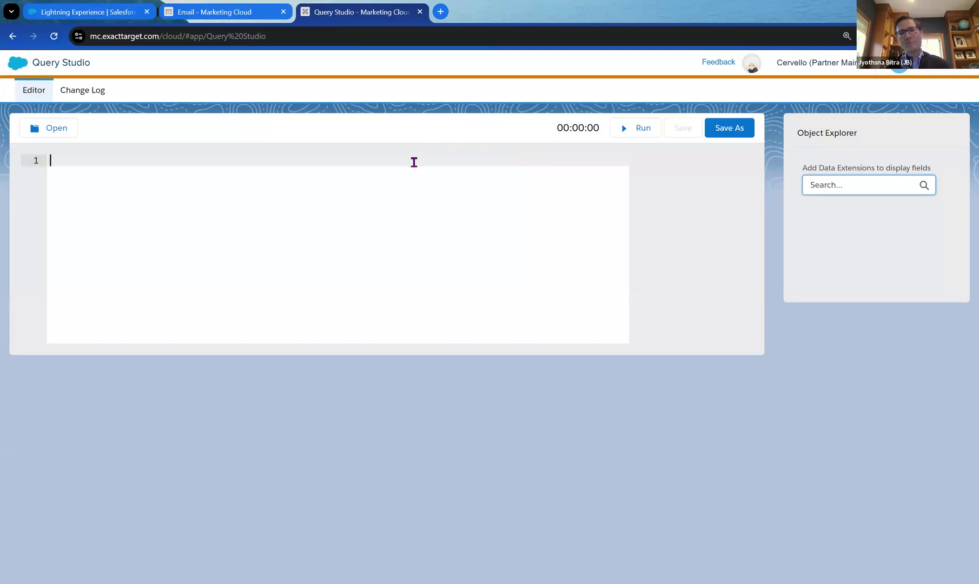
type("SELECT")
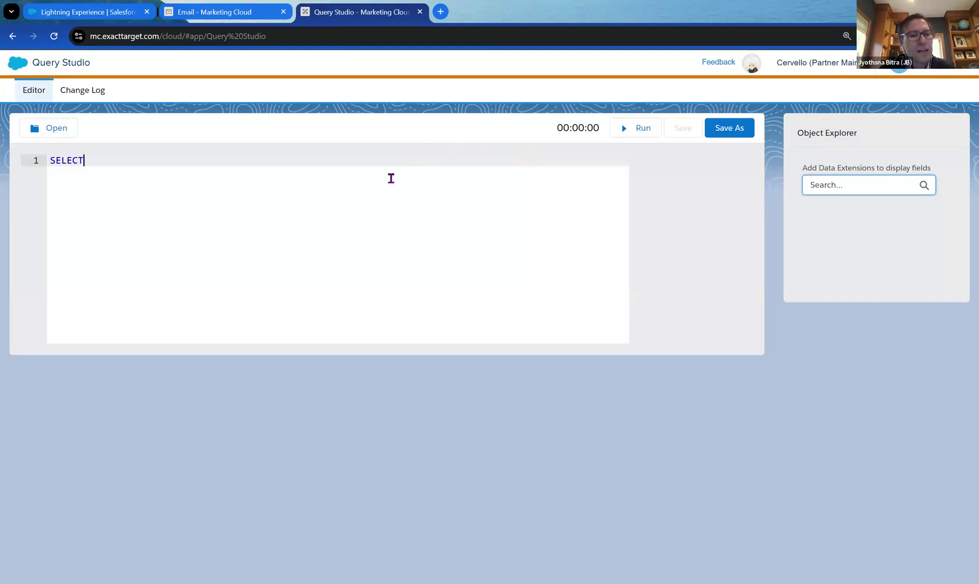
key("Return")
key("Return")
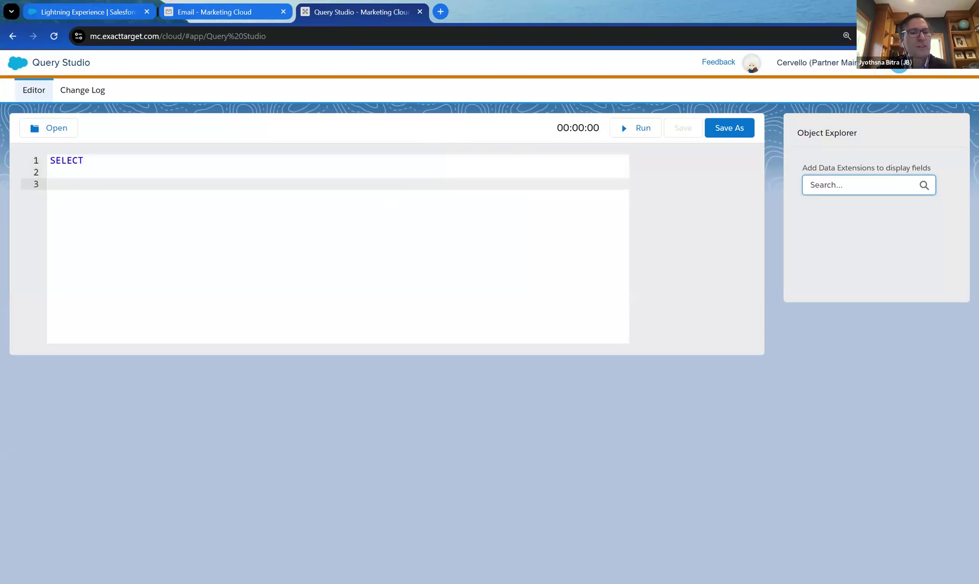
type("FROM")
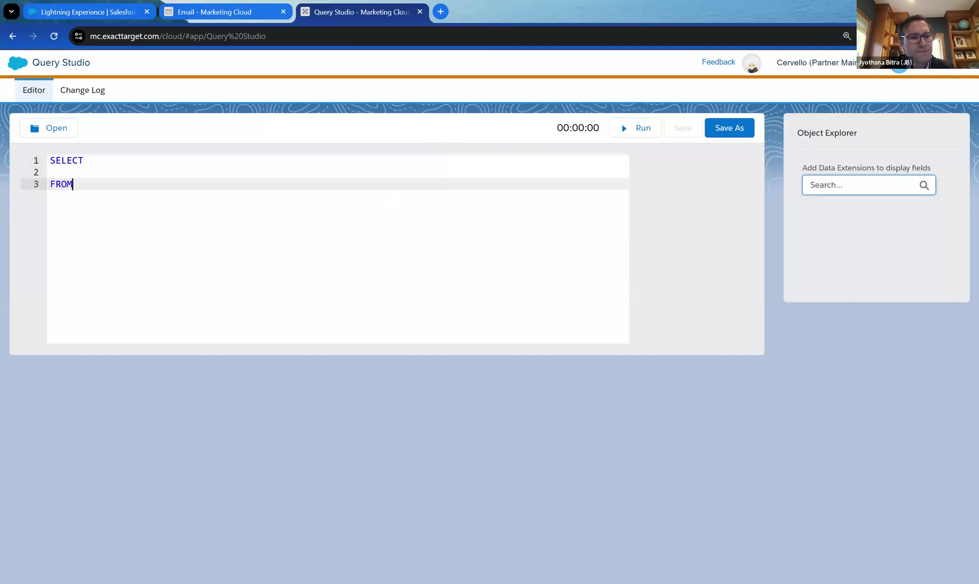
key("Return")
key("Return")
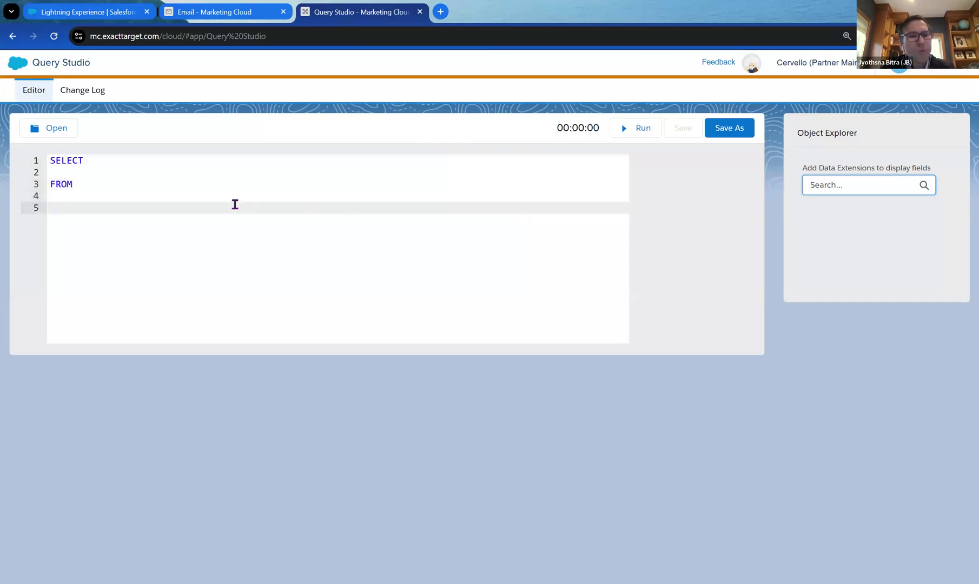
type("WHERE")
key("Return")
key("Return")
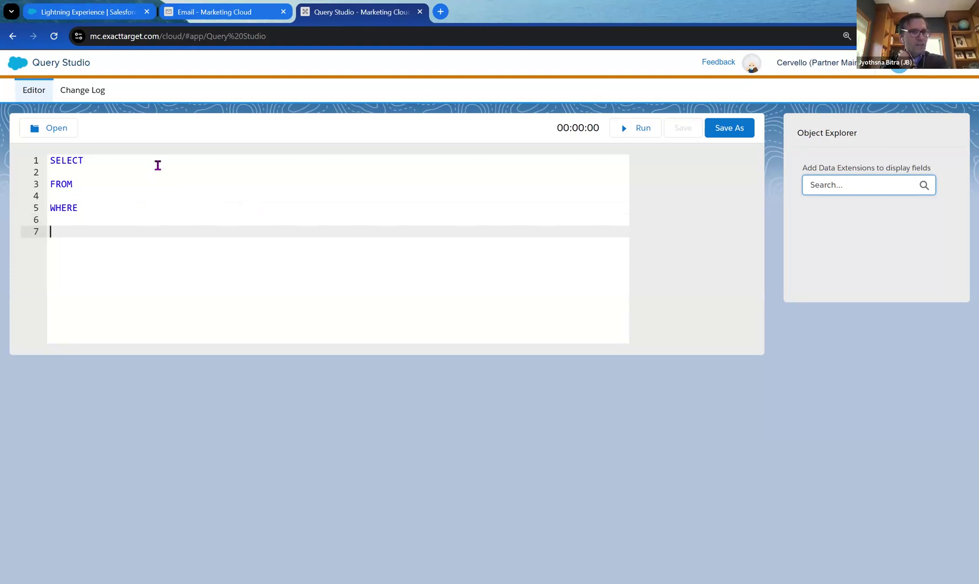
Begin naming the FROM table as 'lead', then erase it.
left_click(158, 165)
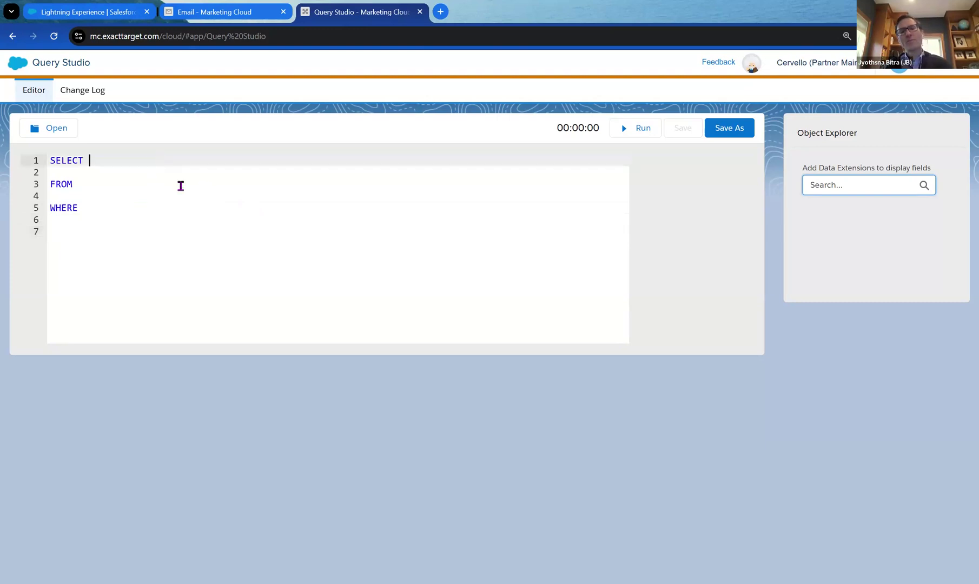
left_click(179, 184)
left_click(176, 209)
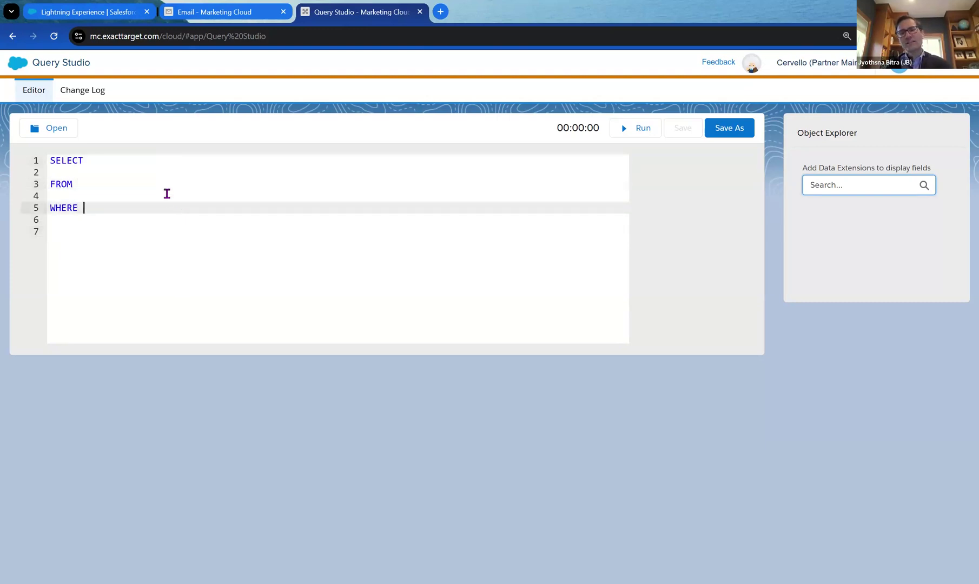
left_click(172, 186)
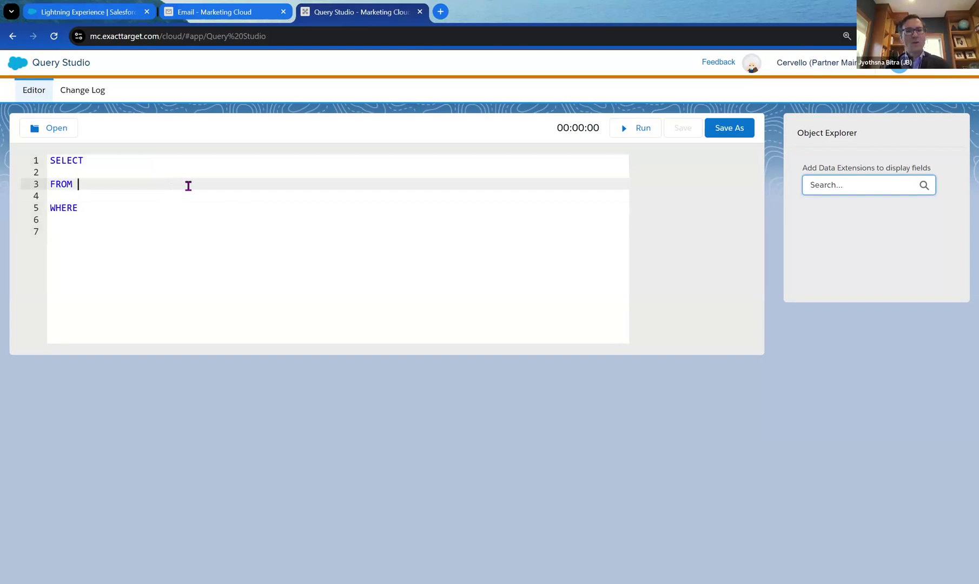
type("lead")
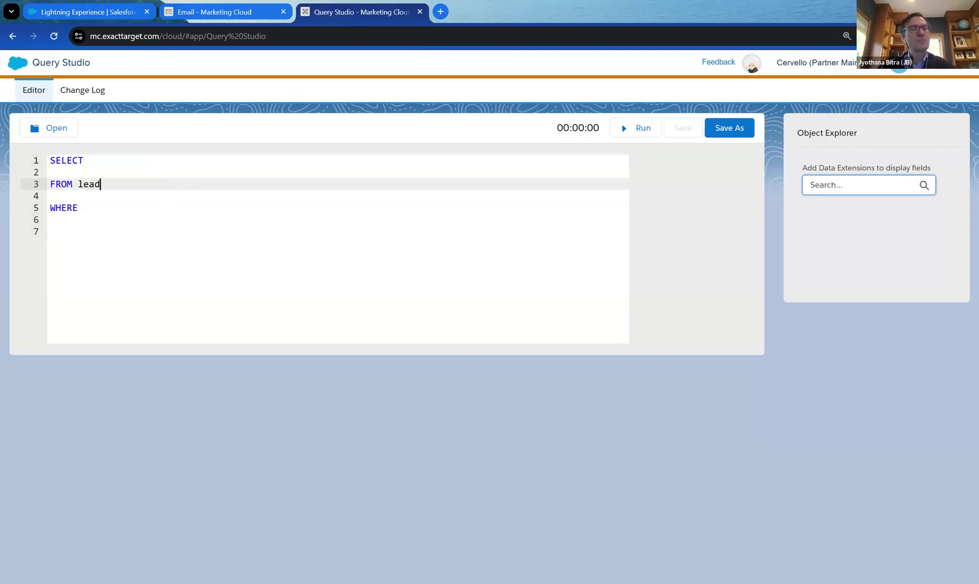
key("BackSpace")
key("BackSpace")
key("BackSpace")
key("BackSpace")
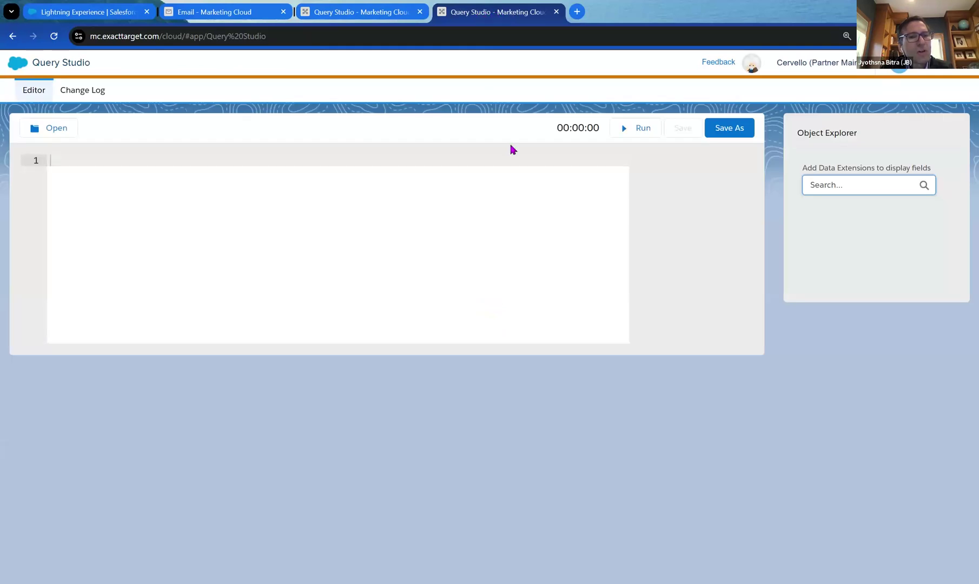
Go from the Marketing Cloud dashboard to Contact Builder's Data Designer via Audience Builder.
left_click(19, 64)
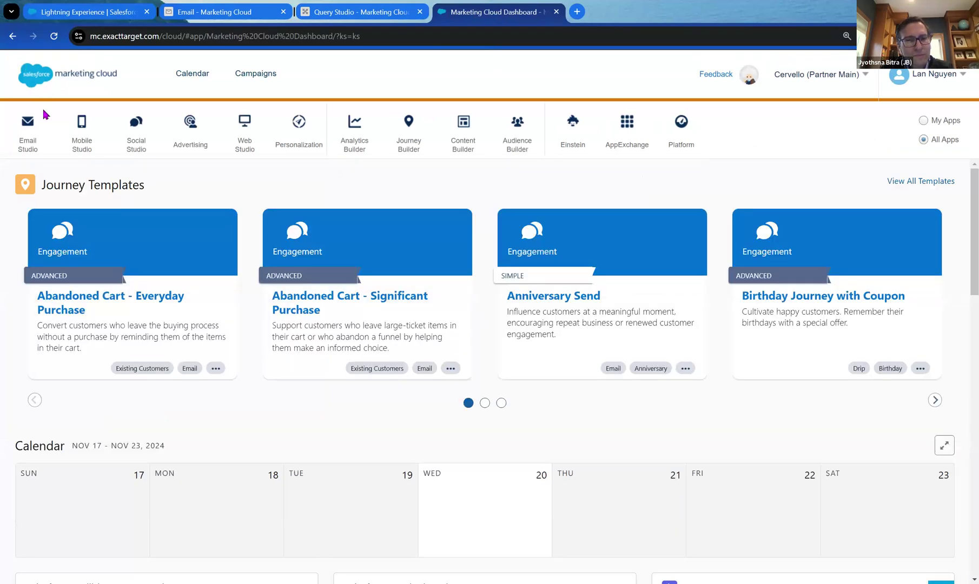
mouse_move(522, 146)
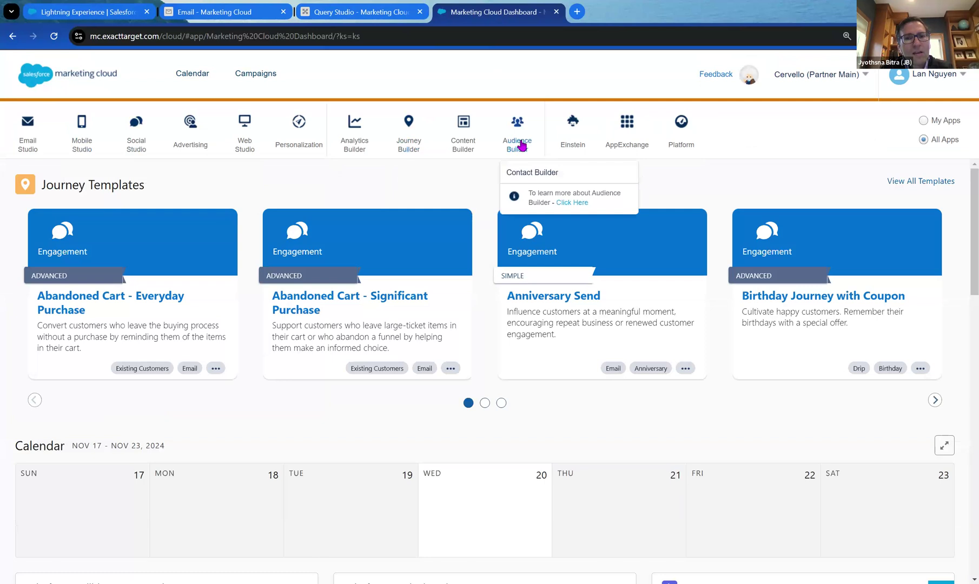
left_click(539, 171)
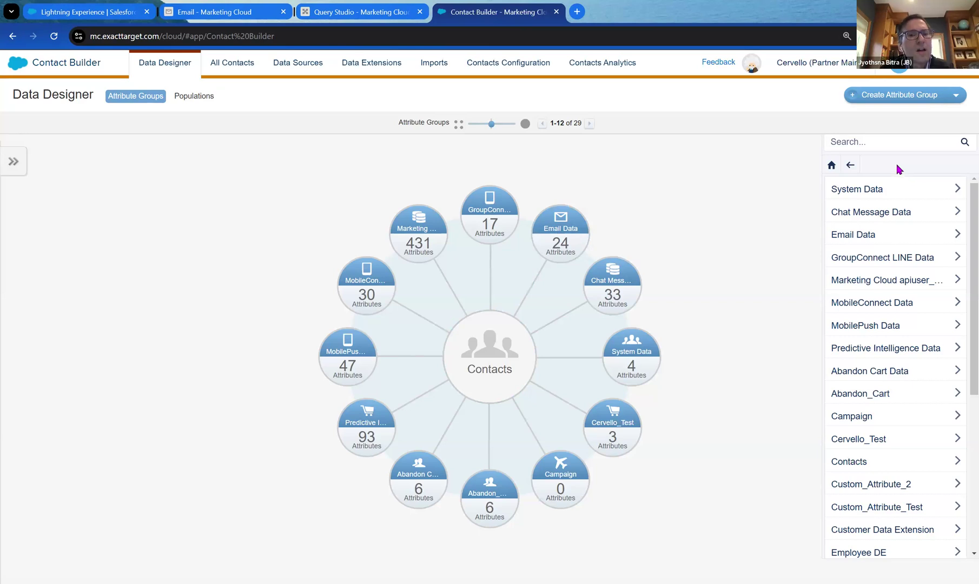
Open the Lead_Salesforce synchronized data extension, with 270 records and the HasOptedOutOfEmail attribute.
left_click(379, 68)
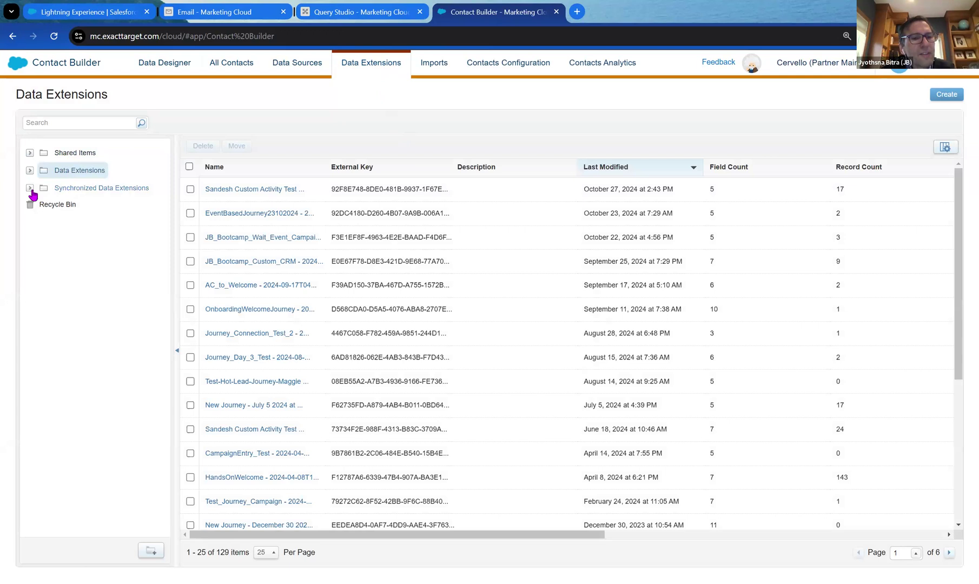
left_click(72, 190)
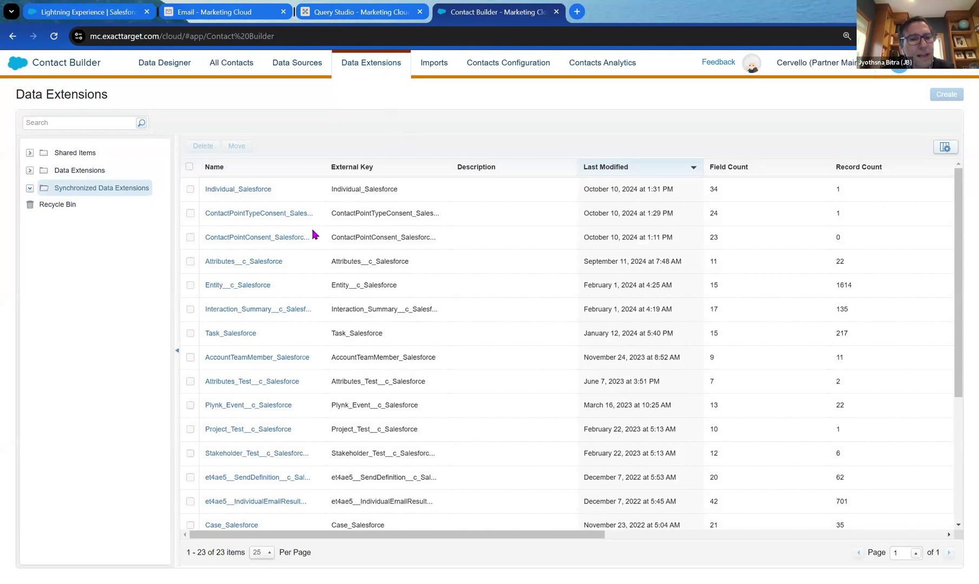
left_click(223, 169)
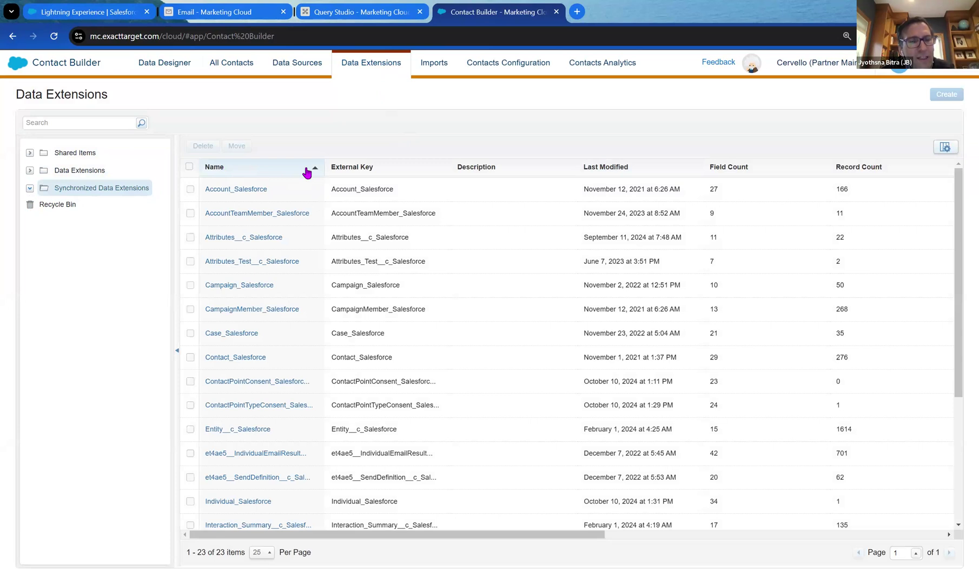
scroll(314, 217, "down", 1)
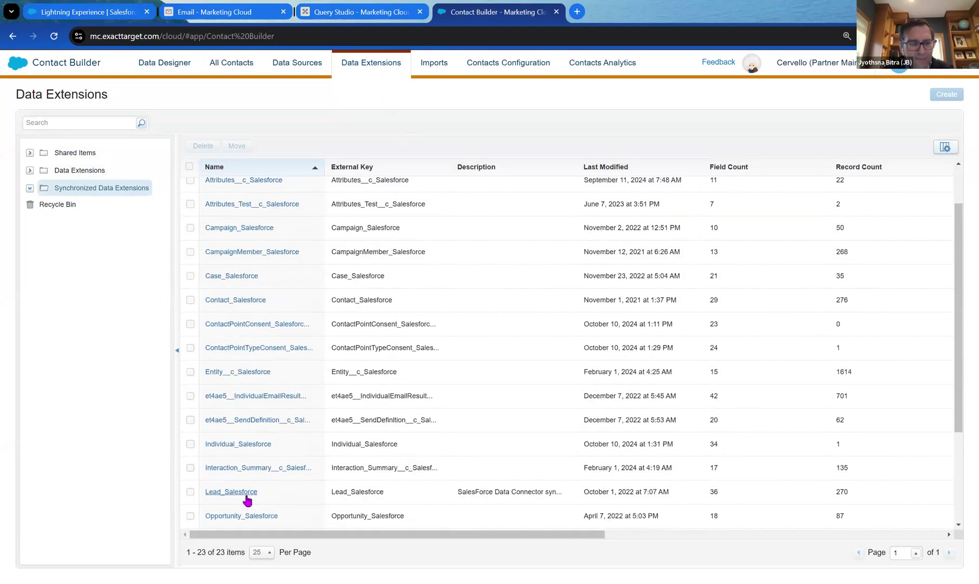
left_click(246, 495)
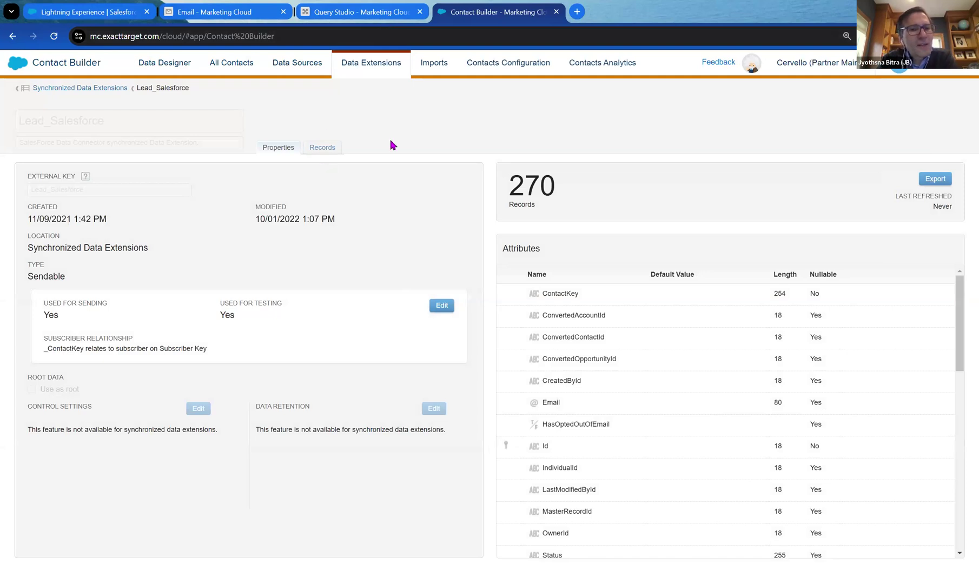
Copy the Lead_Salesforce name and paste it after FROM in the Query Studio query.
left_click_drag(189, 88, 137, 90)
key("ctrl+c")
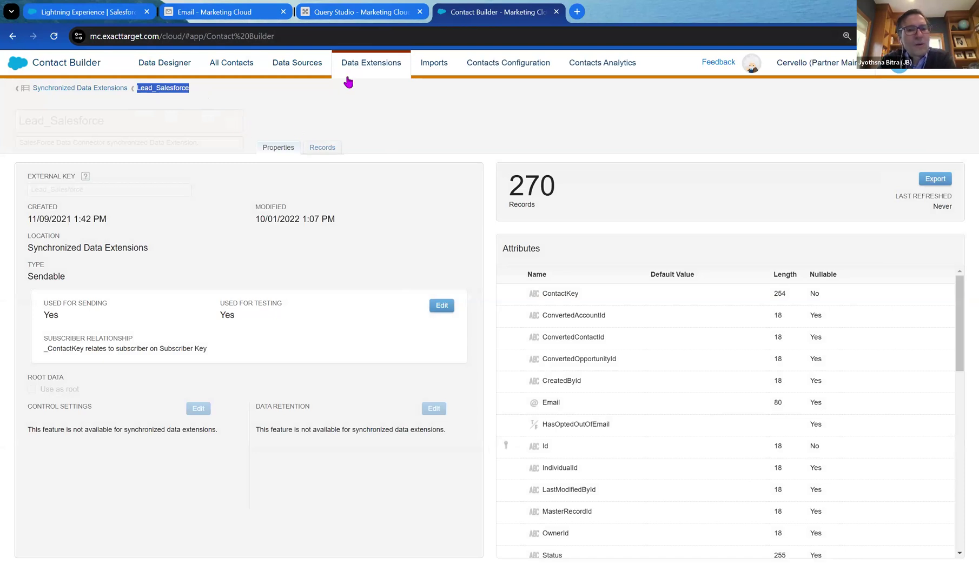
left_click(368, 22)
key("ctrl+v")
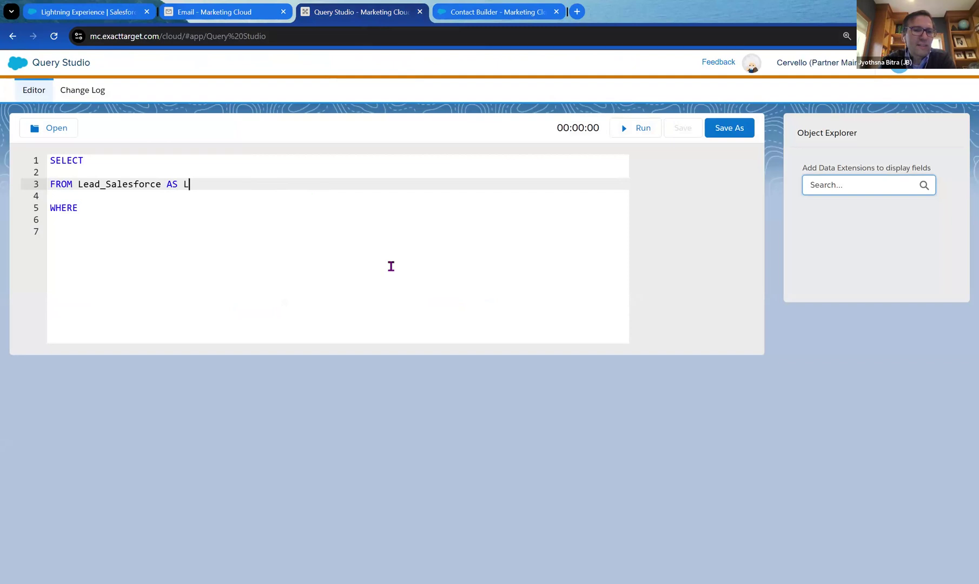
Add a JOIN line below the FROM clause, then go back to the Lead_Salesforce data extension page.
left_click(410, 250)
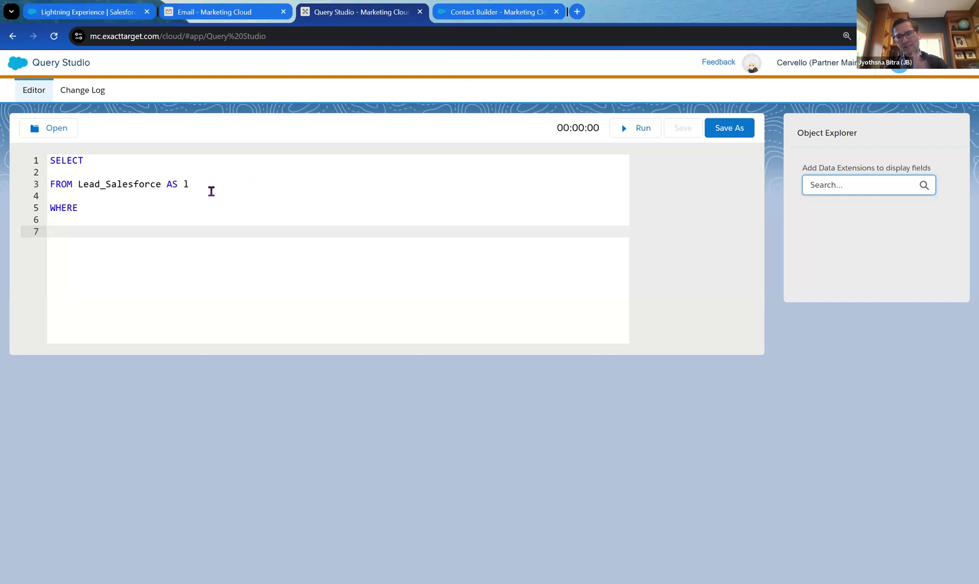
left_click(210, 161)
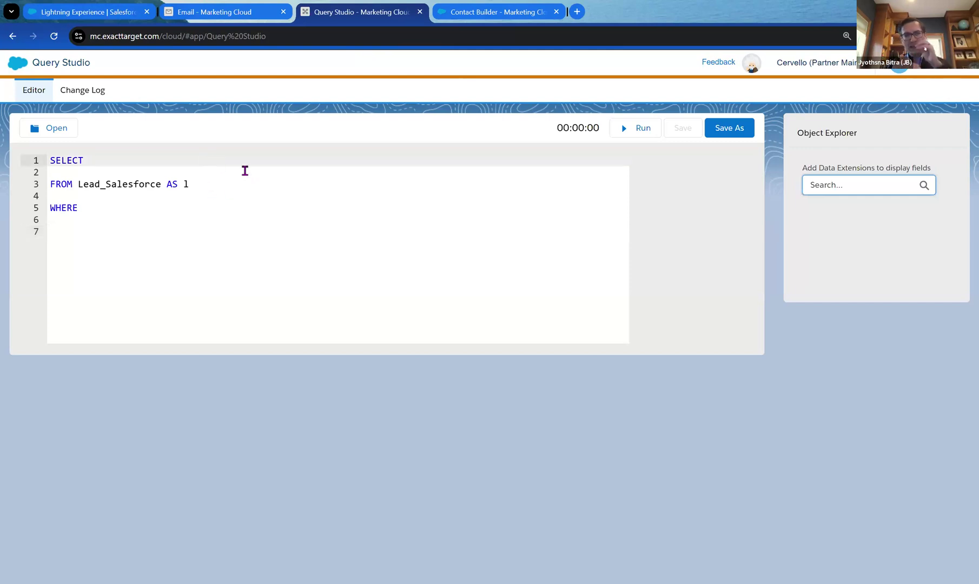
left_click(291, 184)
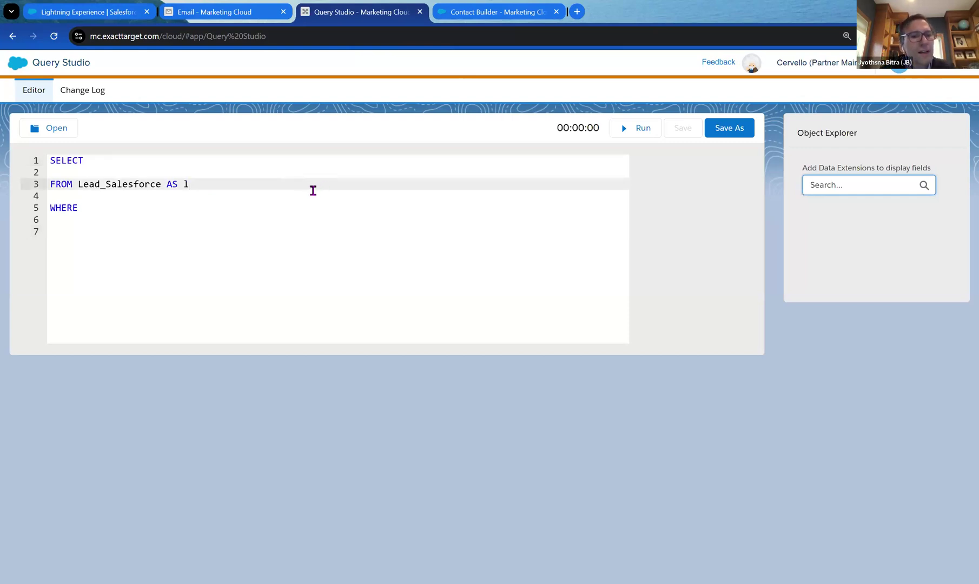
key("Return")
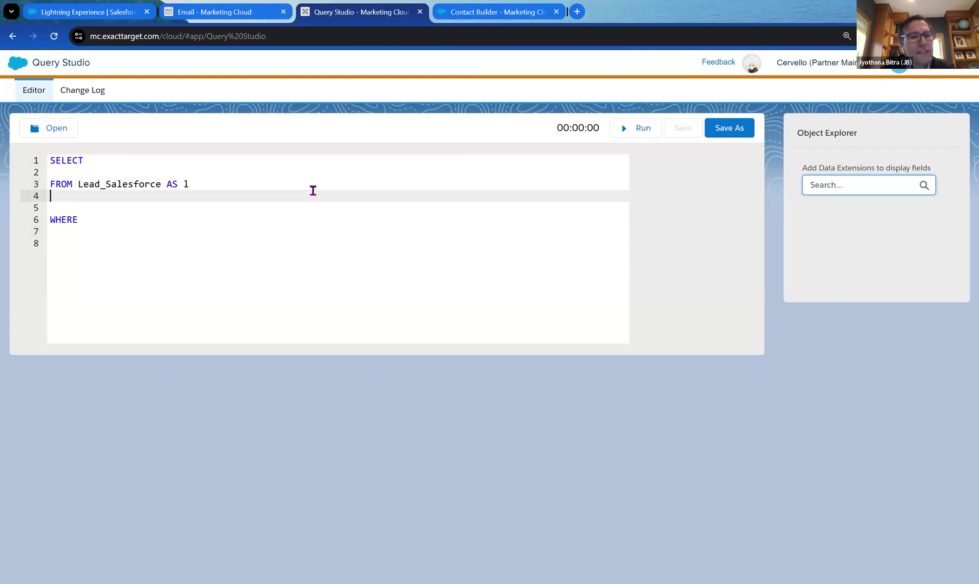
type("JOIN")
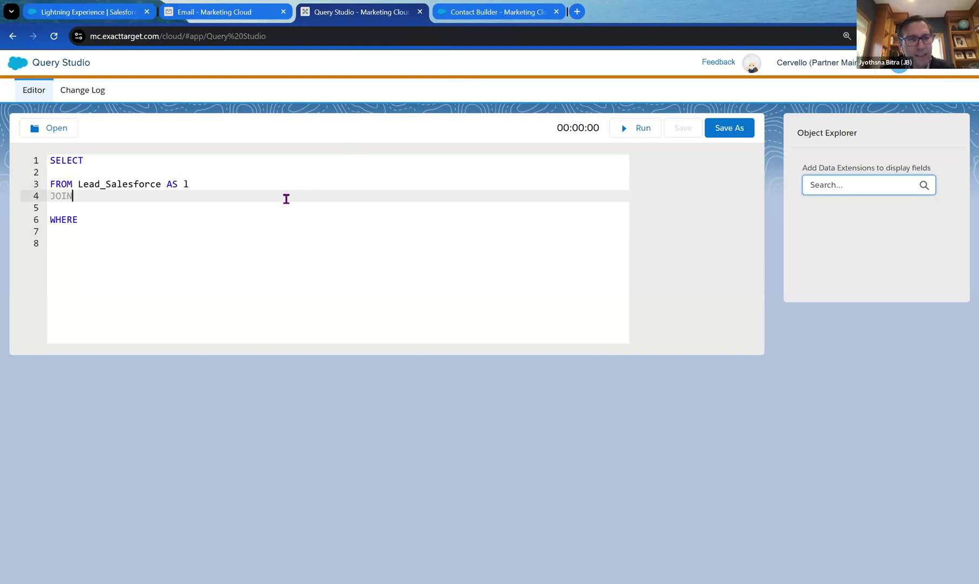
key("BackSpace")
key("BackSpace")
key("BackSpace")
type("JOI")
key("BackSpace")
key("BackSpace")
type("OIN")
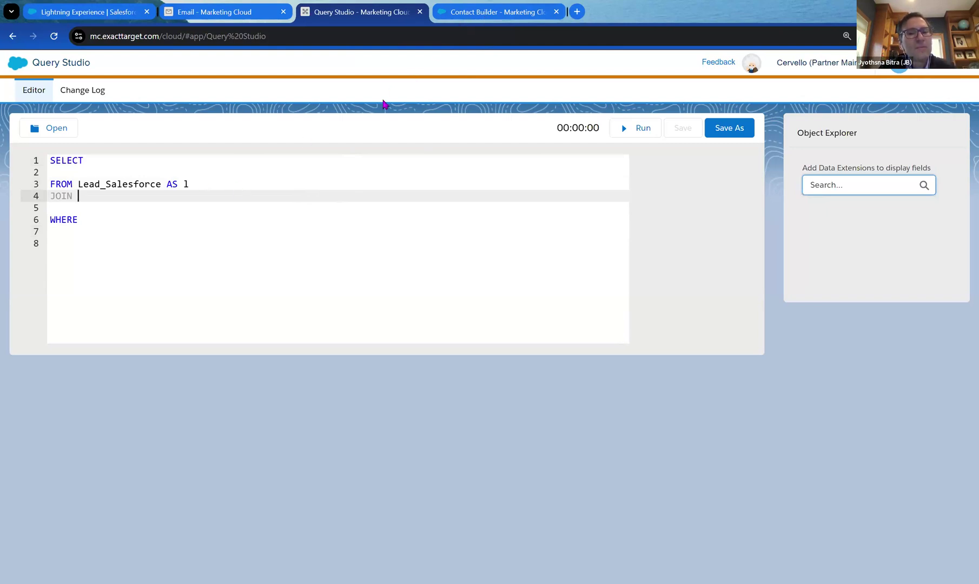
left_click(482, 19)
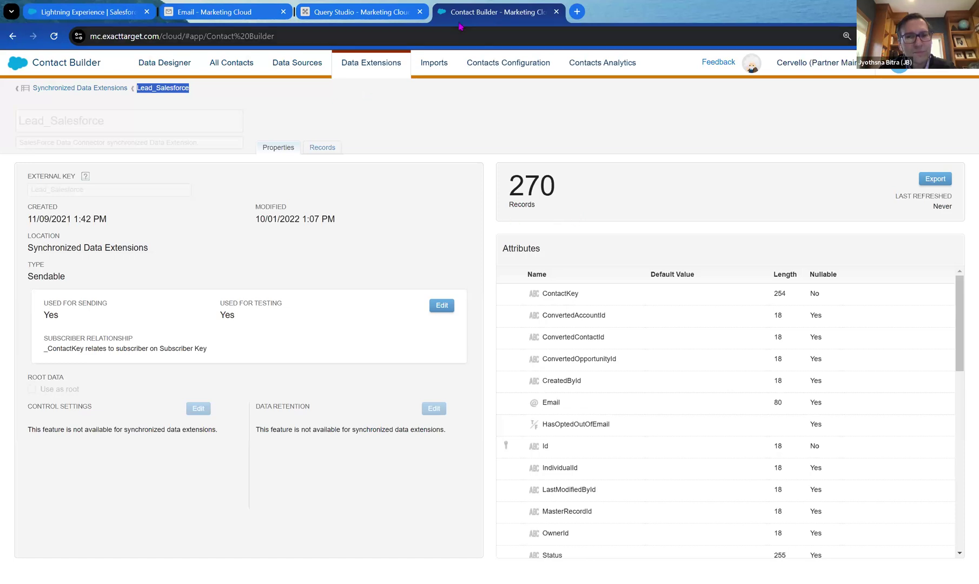
Duplicate the Contact Builder tab and open a new blank browser tab.
right_click(477, 13)
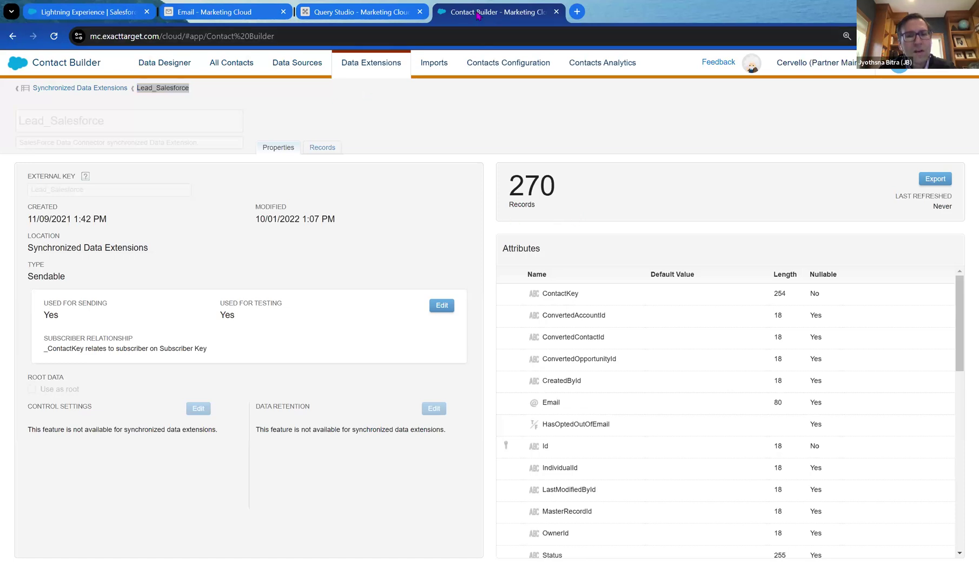
left_click(567, 74)
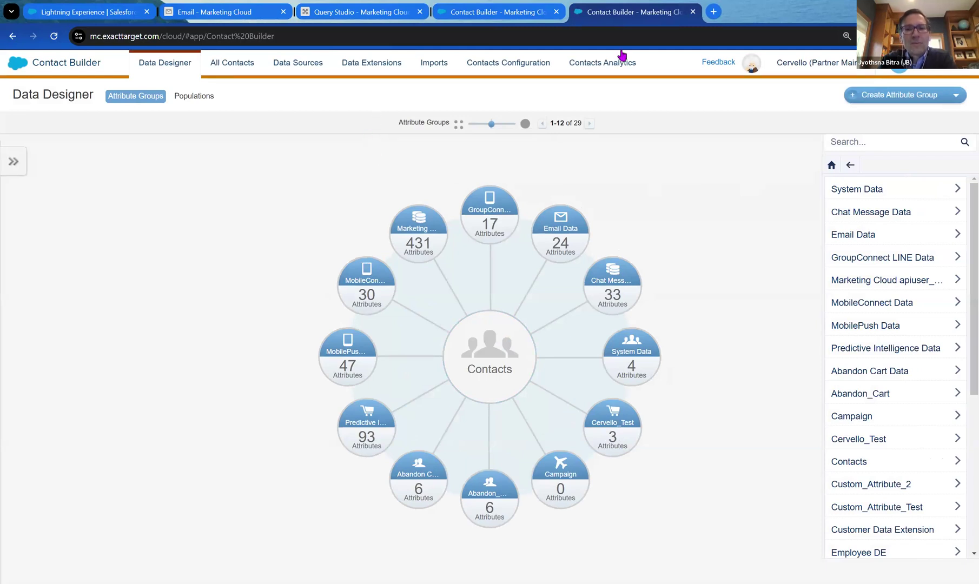
left_click(713, 11)
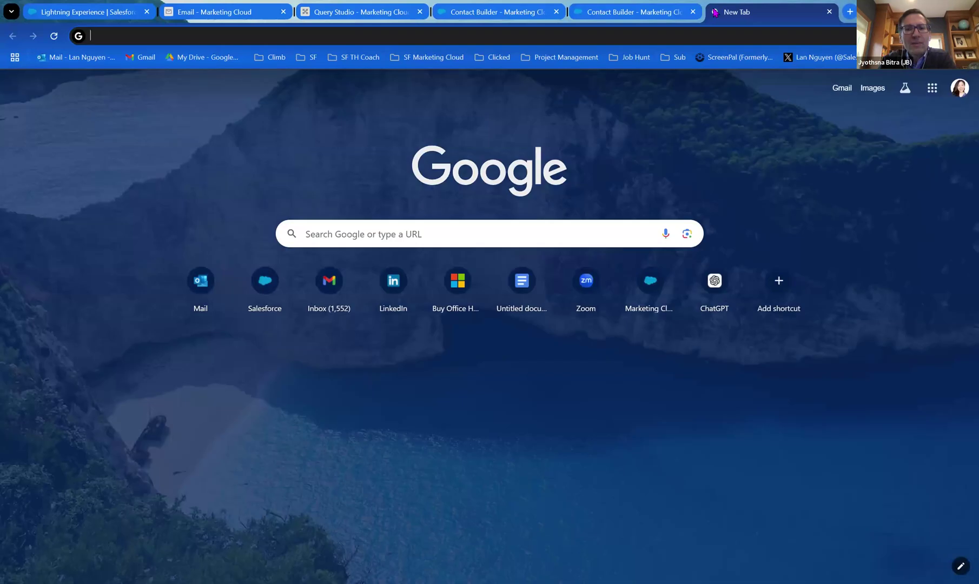
Search Google for 'marketing cloud data view' and open the Salesforce Data Views help article.
type("google.com")
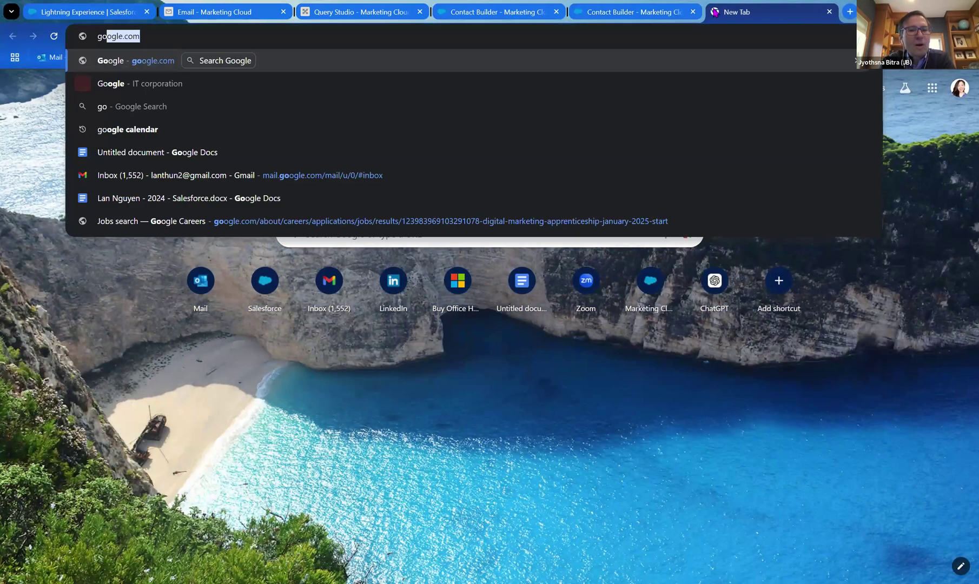
key("Return")
type("marketing cloud data view")
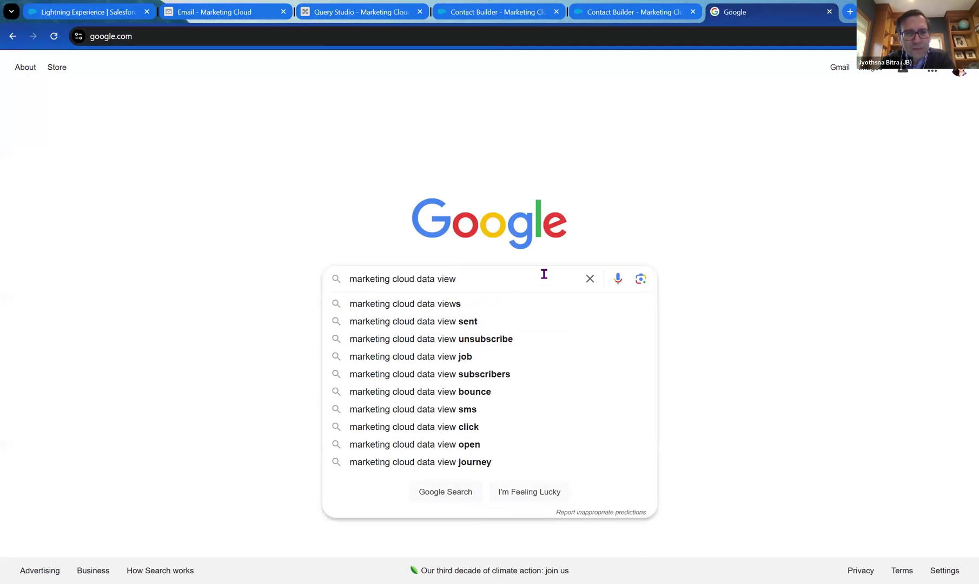
key("Return")
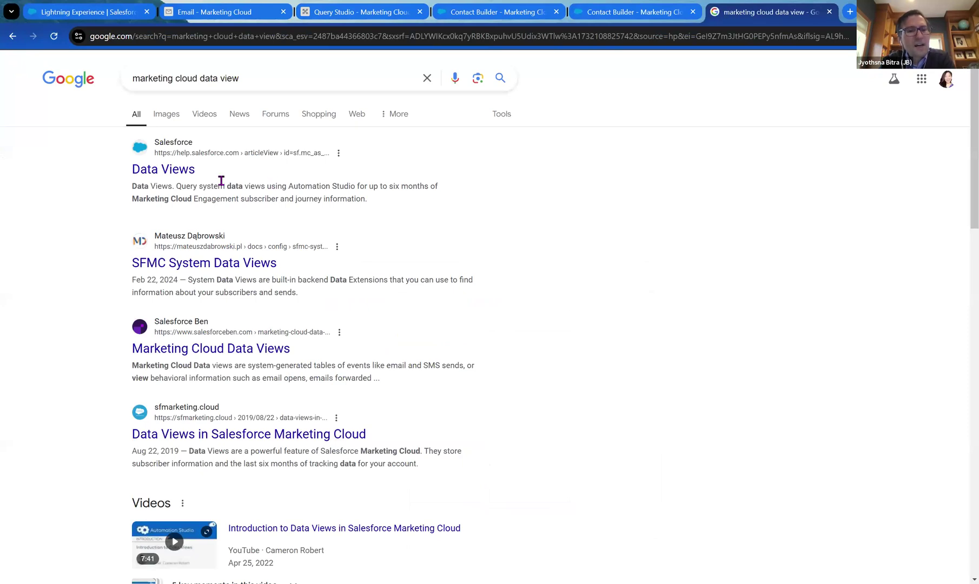
left_click(179, 173)
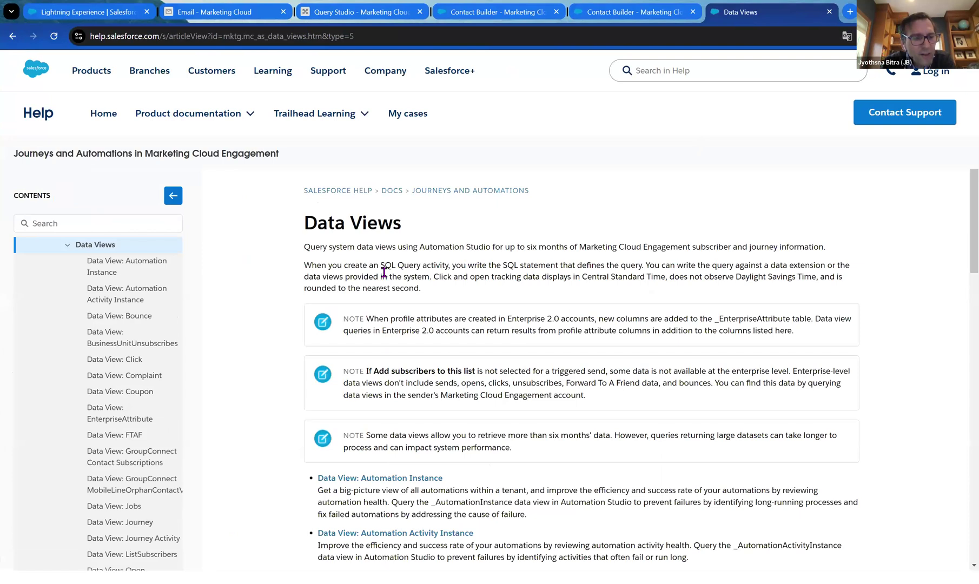
Open the Data View: Subscribers article from the help contents.
scroll(312, 301, "down", 2)
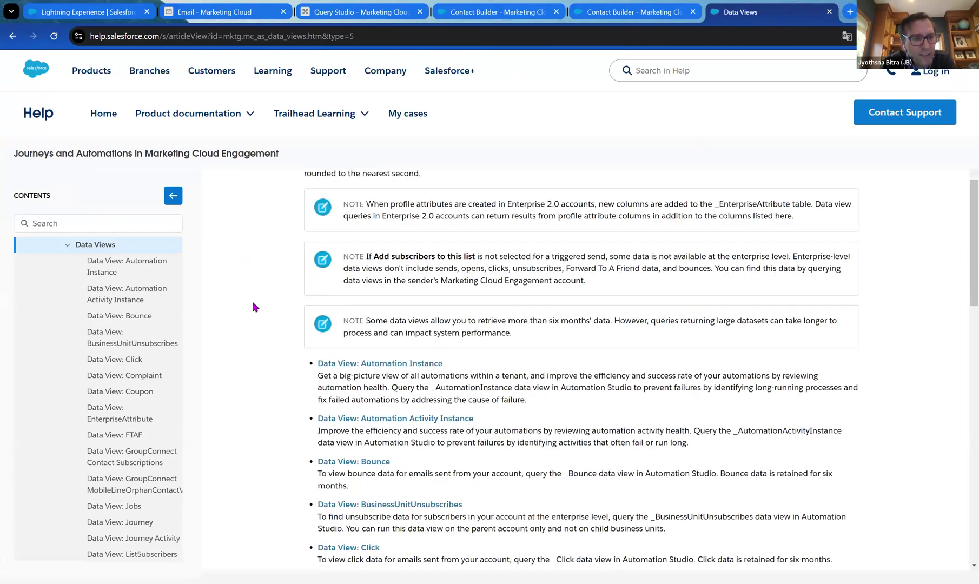
scroll(135, 247, "down", 1)
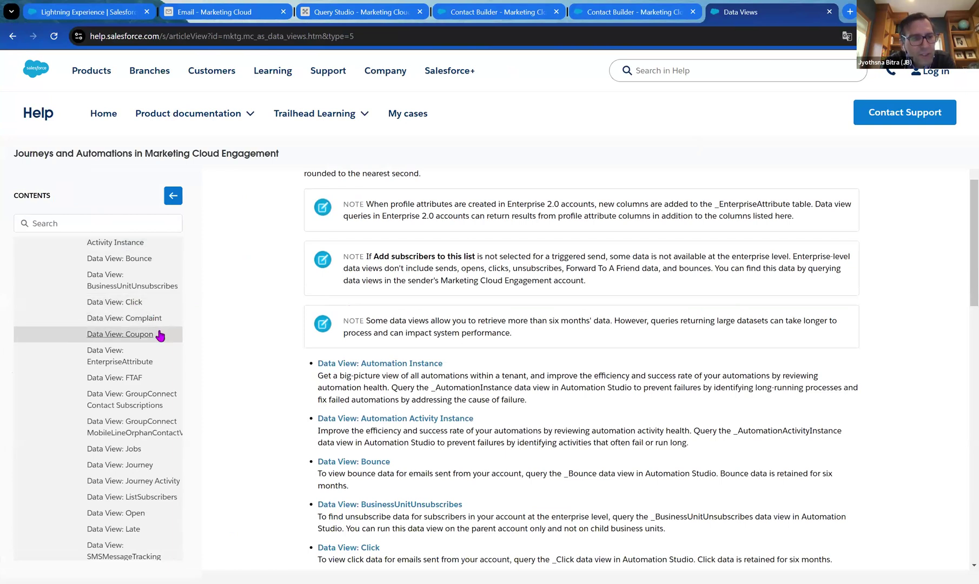
scroll(161, 336, "down", 2)
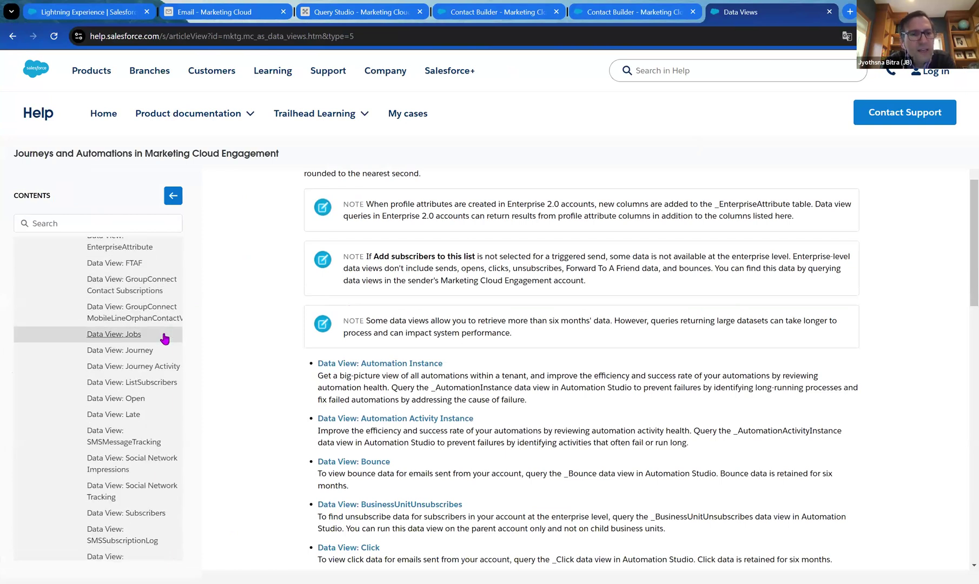
scroll(164, 338, "down", 3)
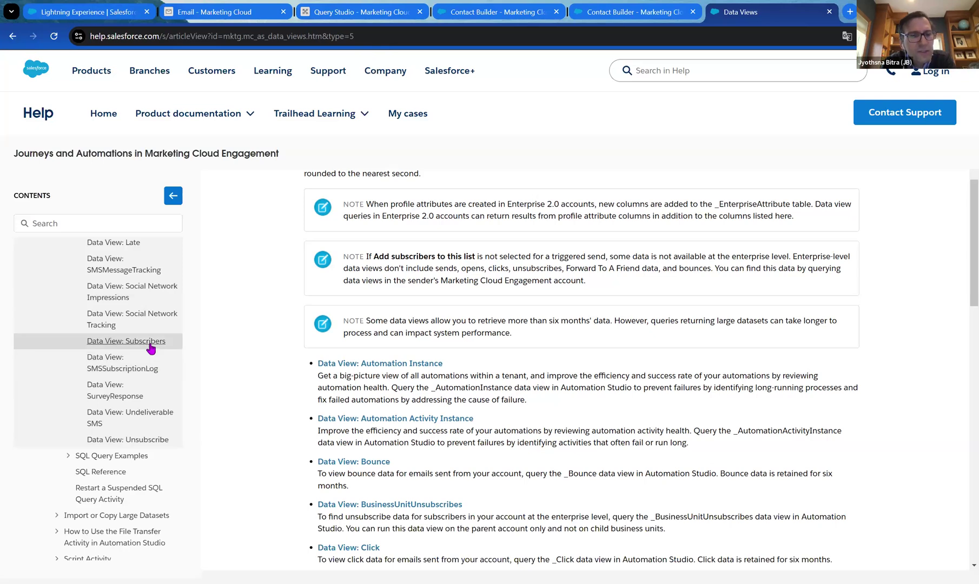
left_click(125, 348)
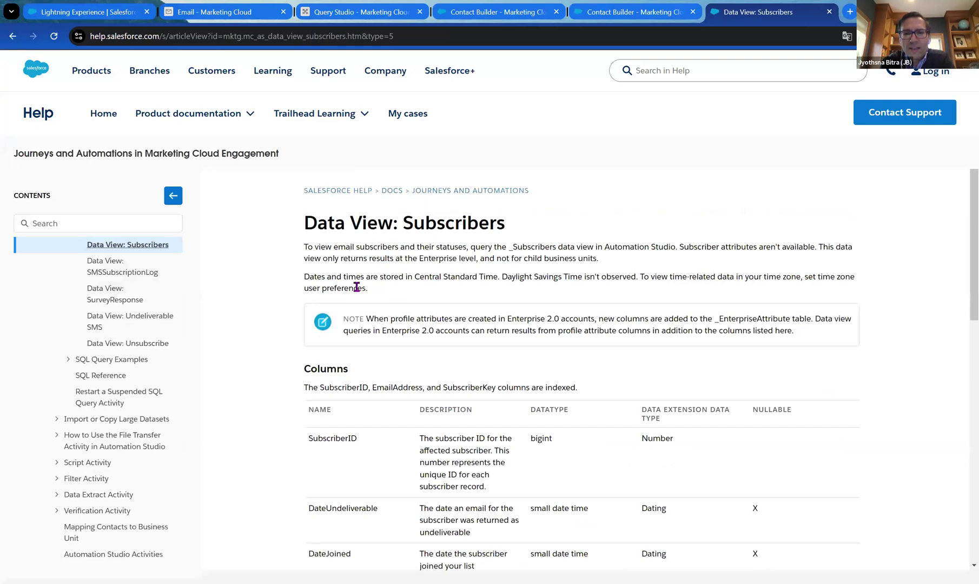
Select the '_Subscribers' data view name in the article's first paragraph.
scroll(576, 270, "down", 2)
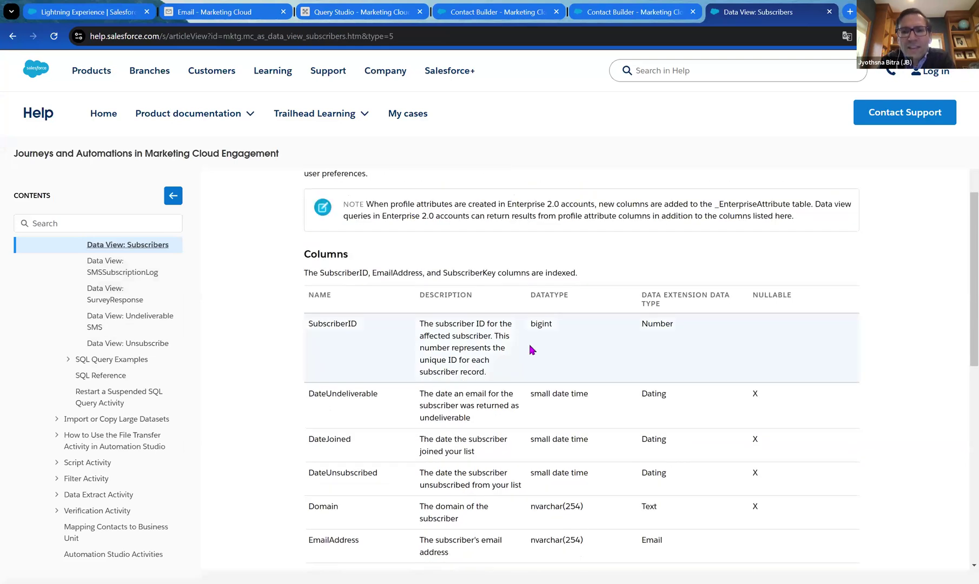
scroll(577, 358, "down", 2)
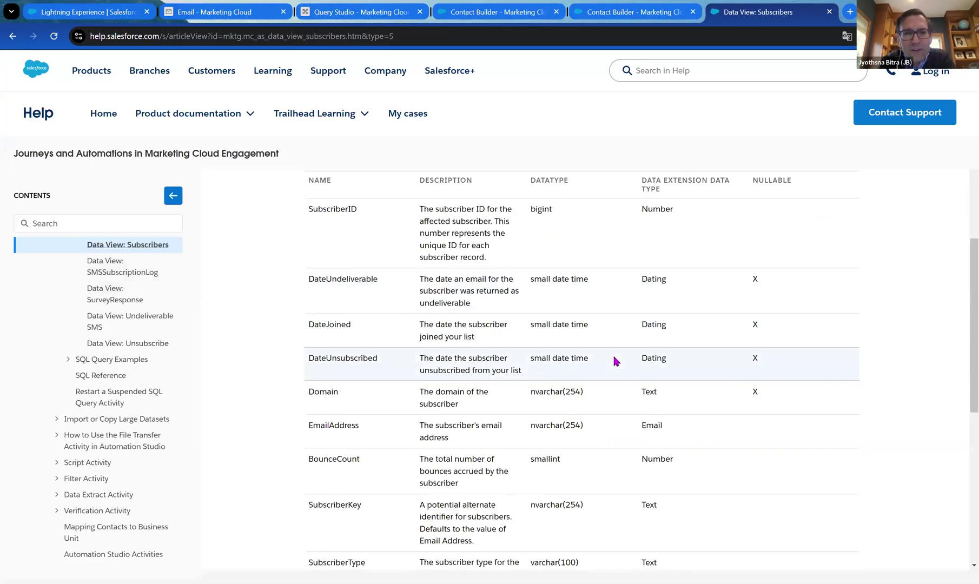
scroll(620, 361, "down", 1)
scroll(622, 356, "up", 1)
scroll(636, 350, "up", 1)
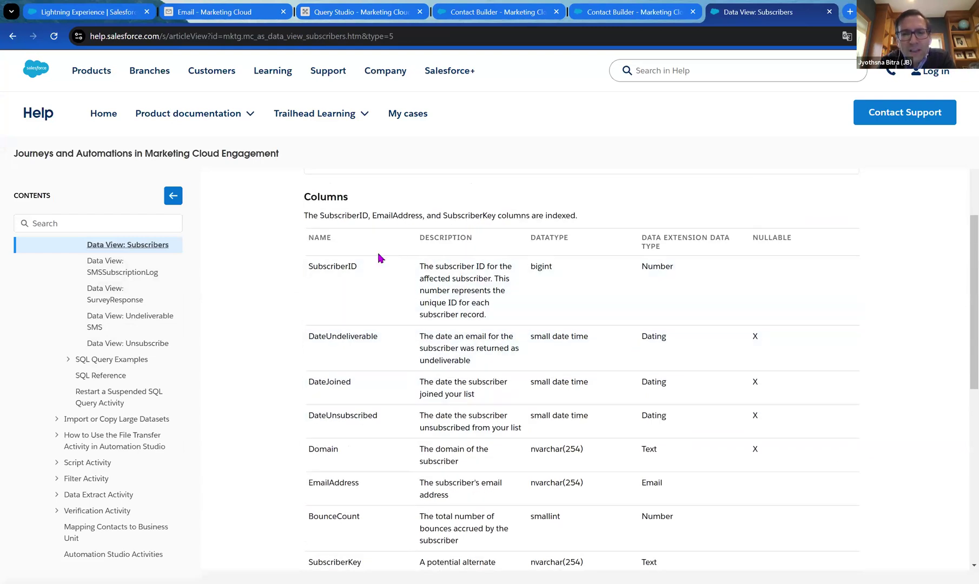
scroll(427, 281, "up", 3)
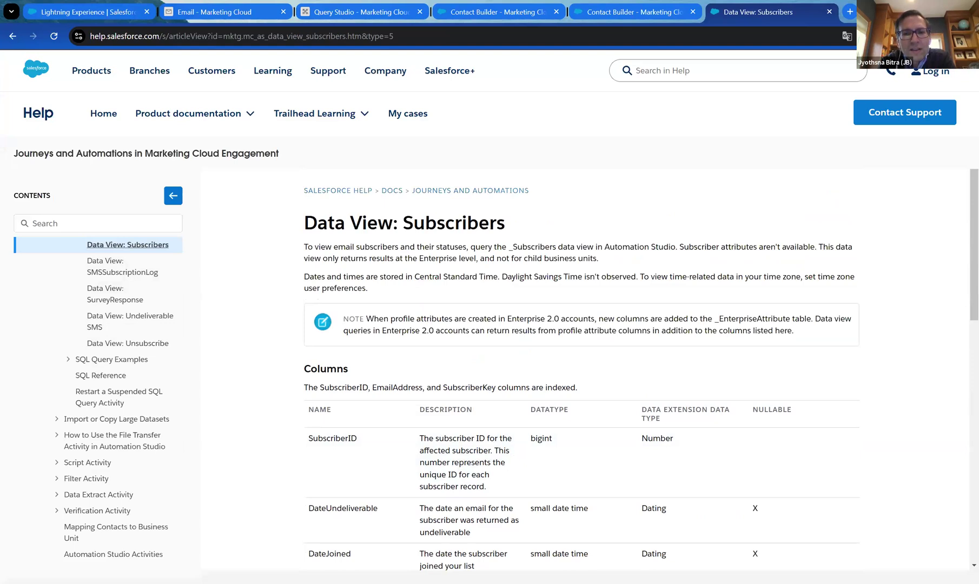
scroll(428, 321, "down", 1)
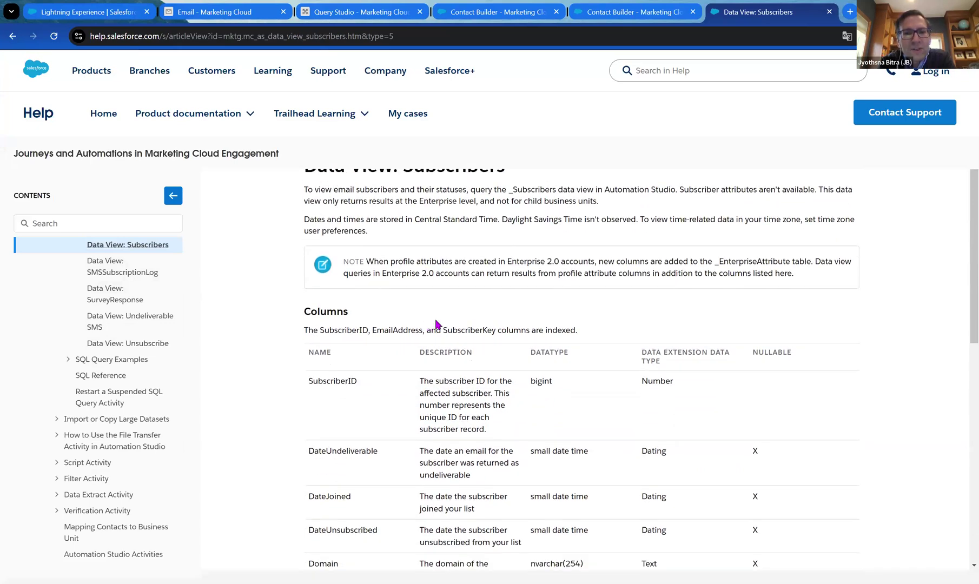
scroll(437, 323, "up", 1)
left_click_drag(512, 246, 556, 246)
left_click_drag(541, 247, 507, 247)
key("ctrl+c")
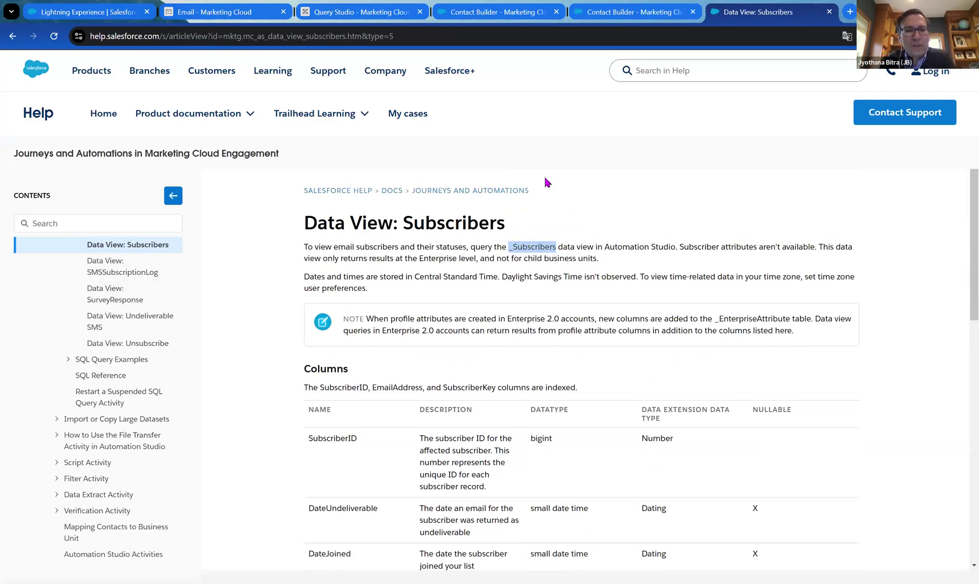
left_click(496, 13)
Make line 4 read 'JOIN _Subscribers AS S ON' in the Query Studio query.
left_click(387, 16)
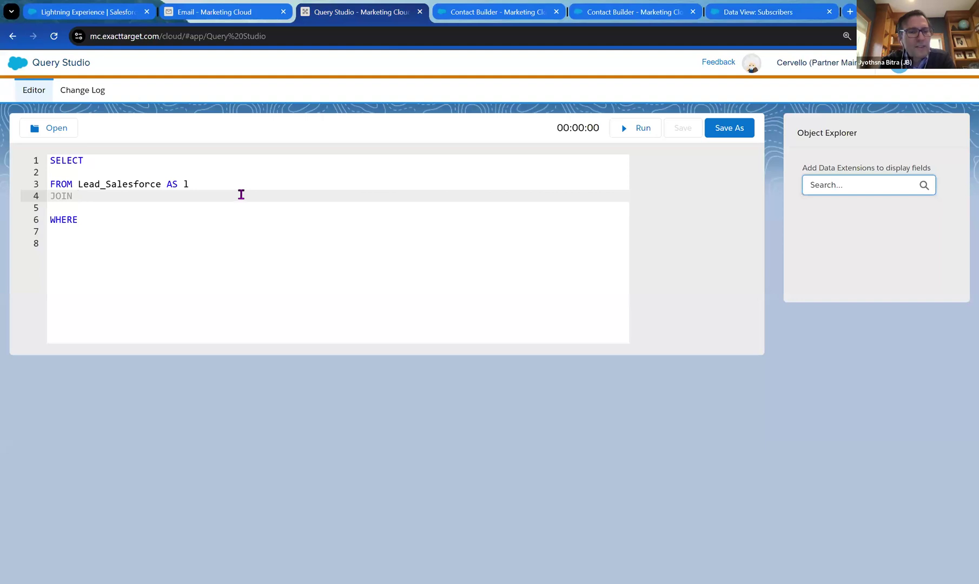
key("ctrl+v")
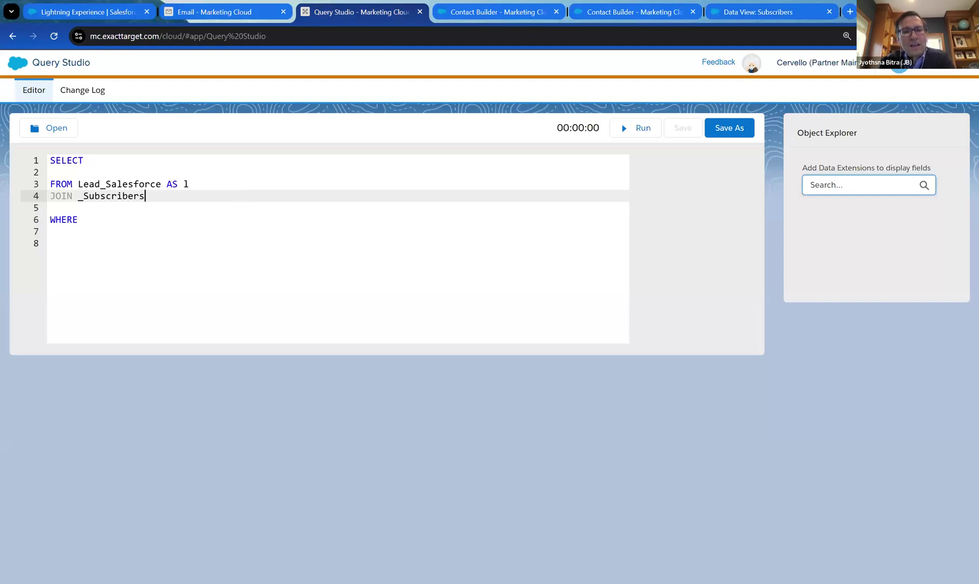
type("AS ")
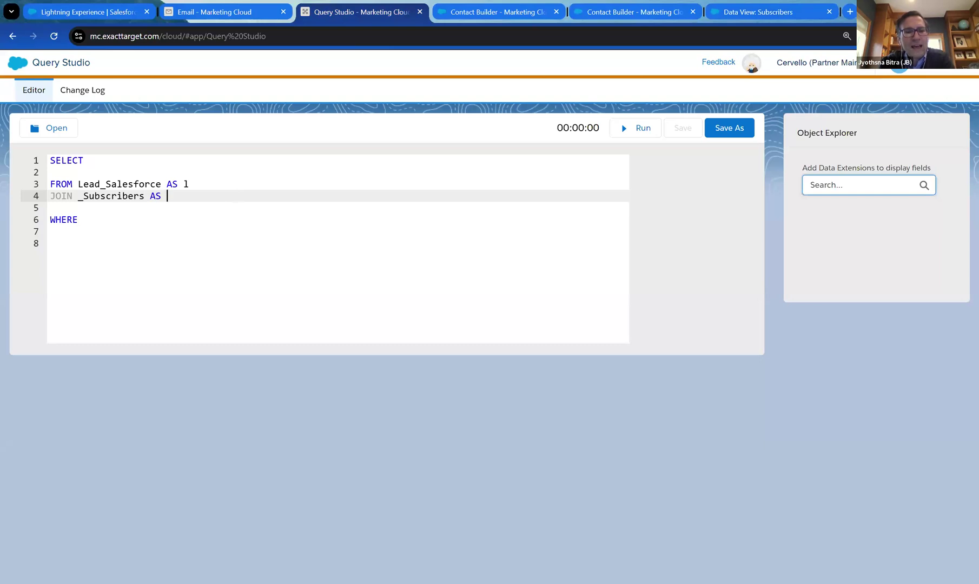
type("F")
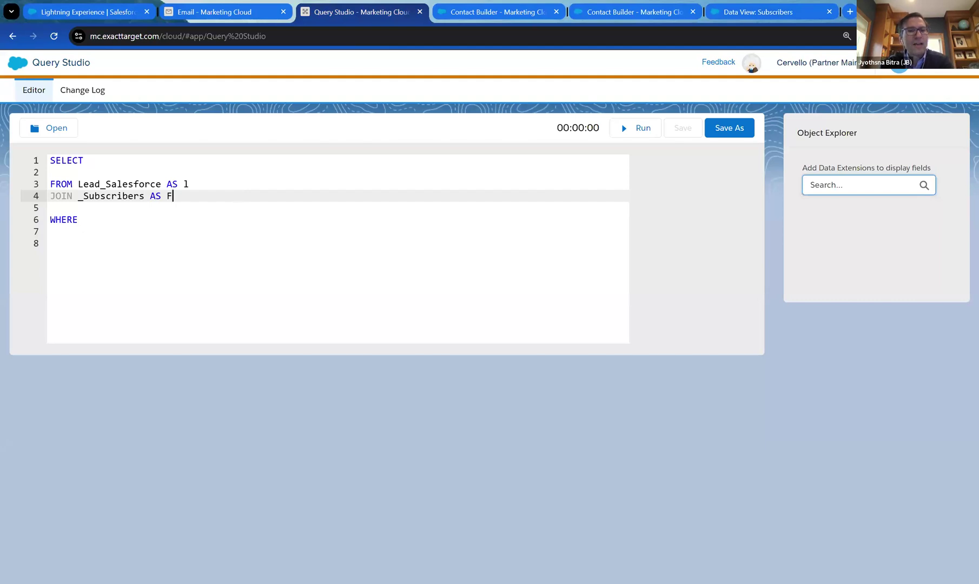
key("BackSpace")
type("S")
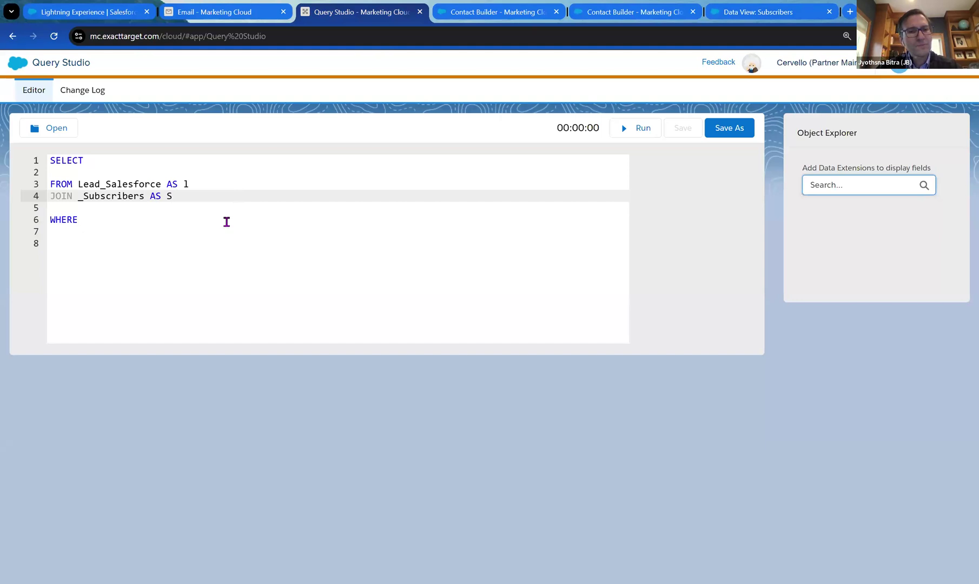
type("ON")
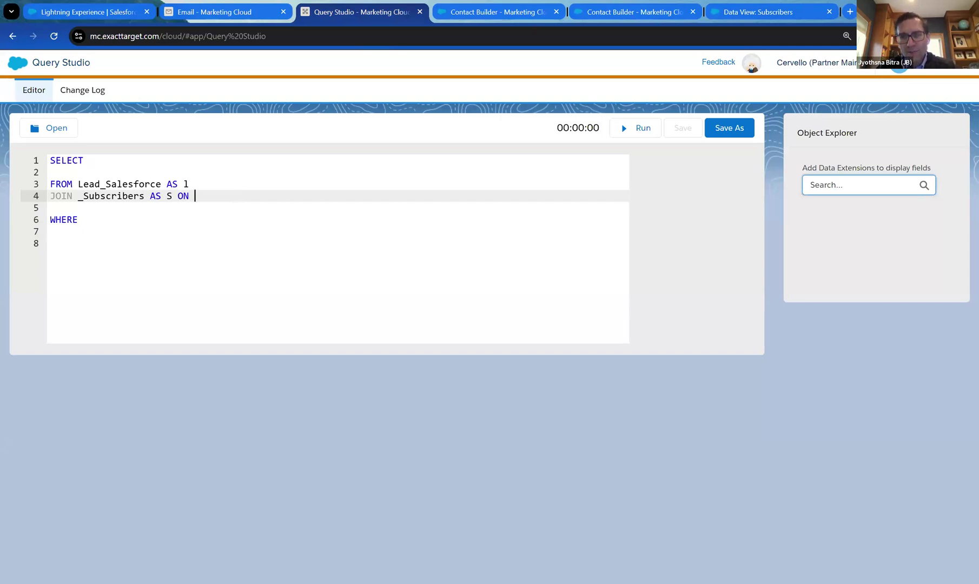
left_click(745, 16)
Select the SubscriberKey column name from the Subscribers columns table, then return to Query Studio.
scroll(572, 302, "down", 3)
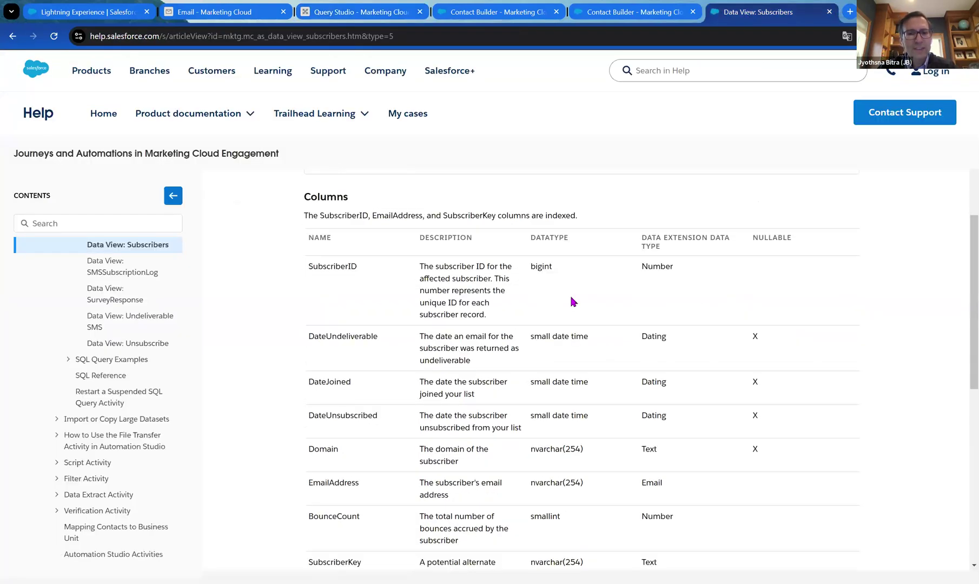
scroll(573, 288, "down", 1)
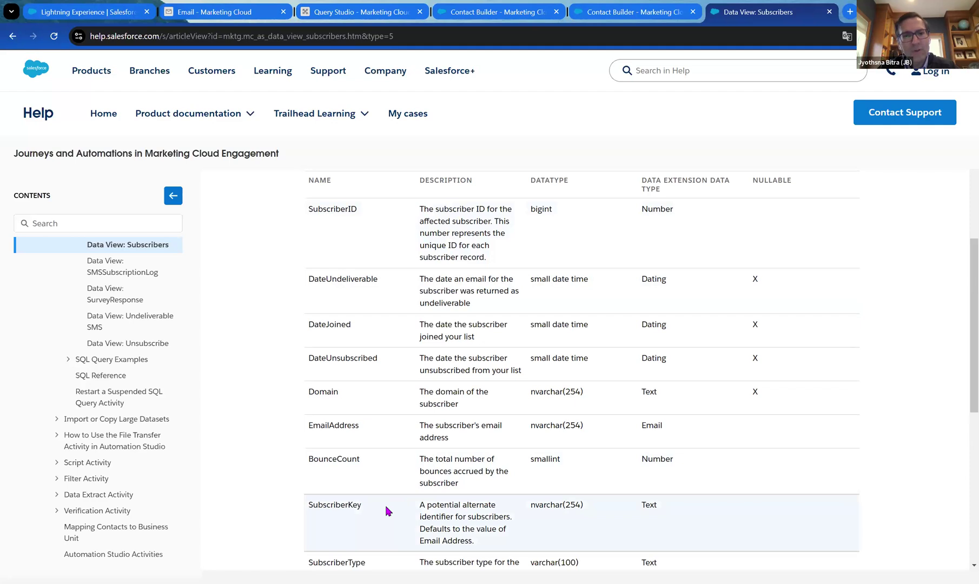
scroll(381, 511, "down", 1)
left_click_drag(366, 450, 307, 444)
key("ctrl+c")
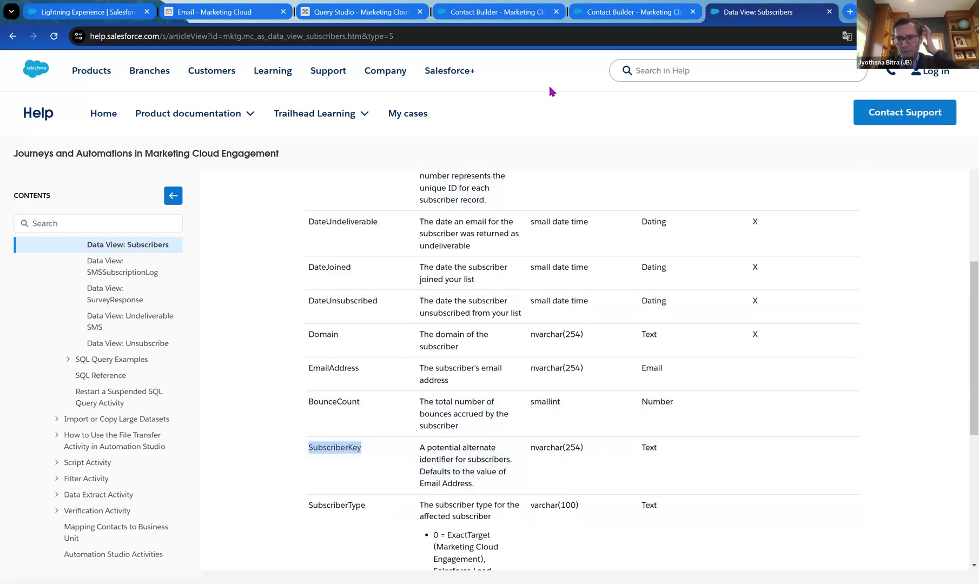
left_click(361, 11)
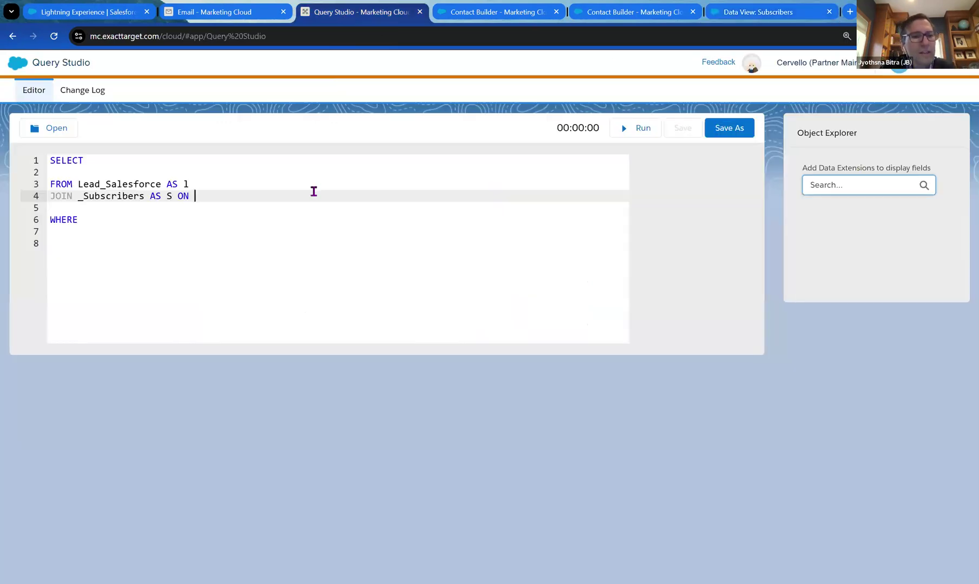
Extend the join condition to 'ON S.SubscriberKey =' and bring up the Lead_Salesforce attributes again.
key("ctrl+v")
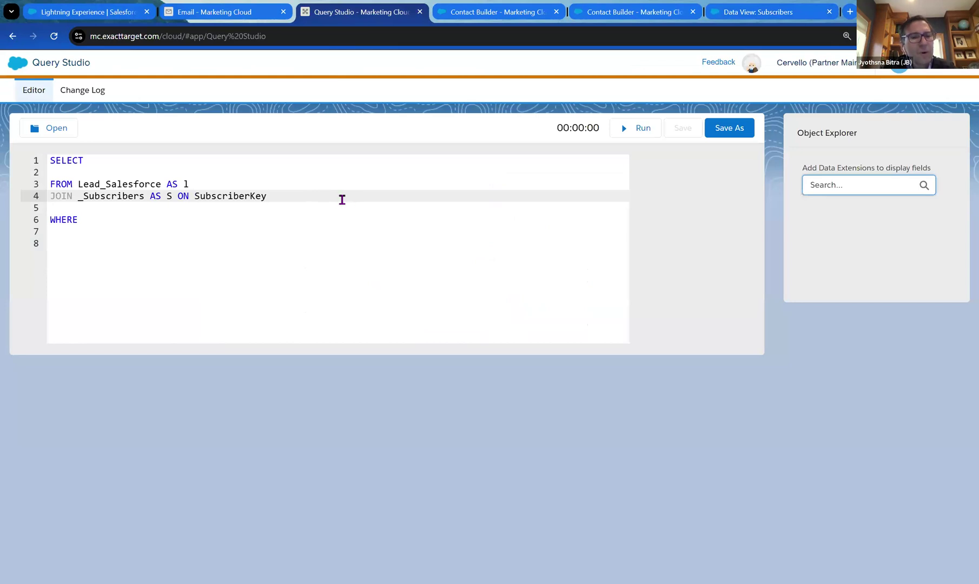
left_click(195, 195)
type("S.")
left_click(309, 195)
type("=")
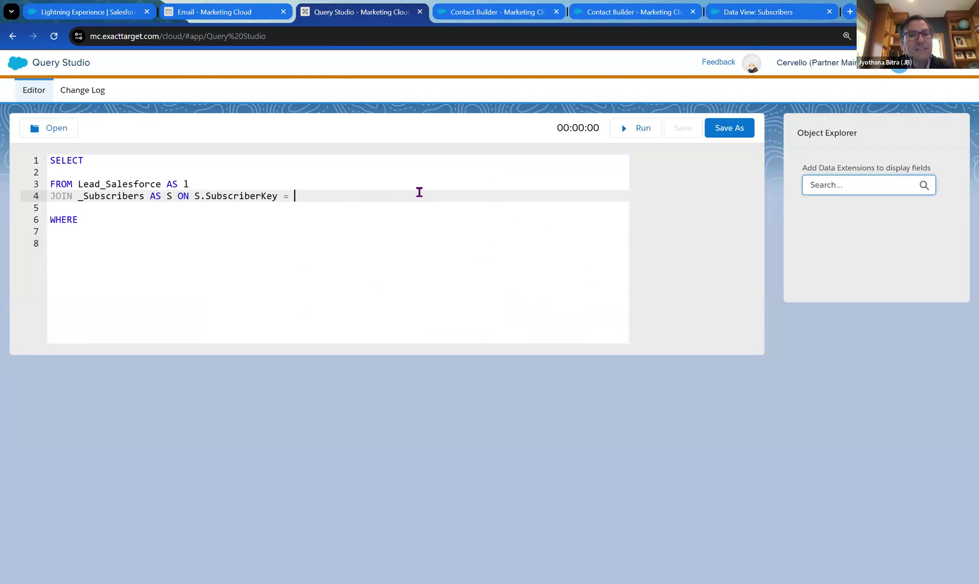
left_click(533, 12)
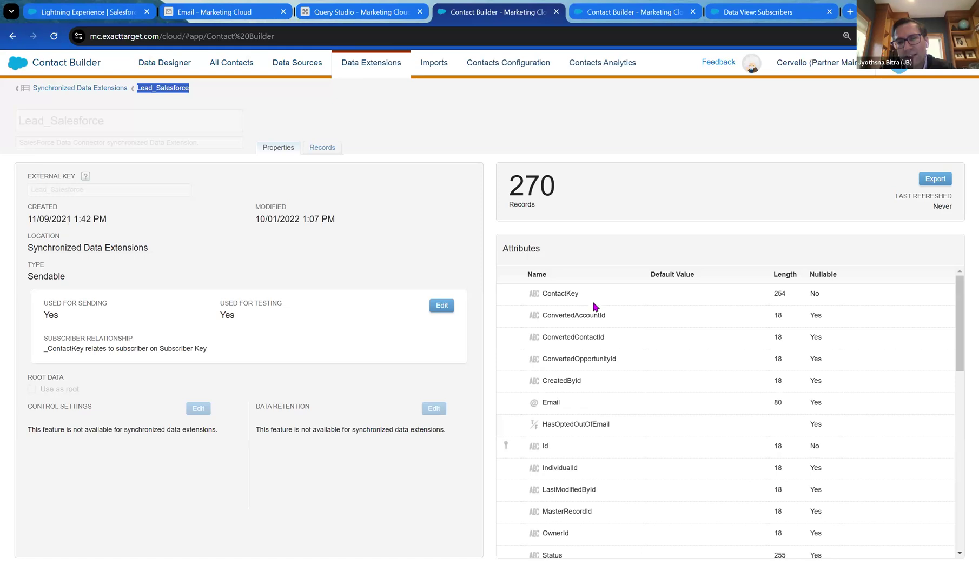
scroll(575, 352, "down", 1)
Complete the join condition so it reads ON S.SubscriberKey = l.Id, using the lead's Id field.
left_click(553, 394)
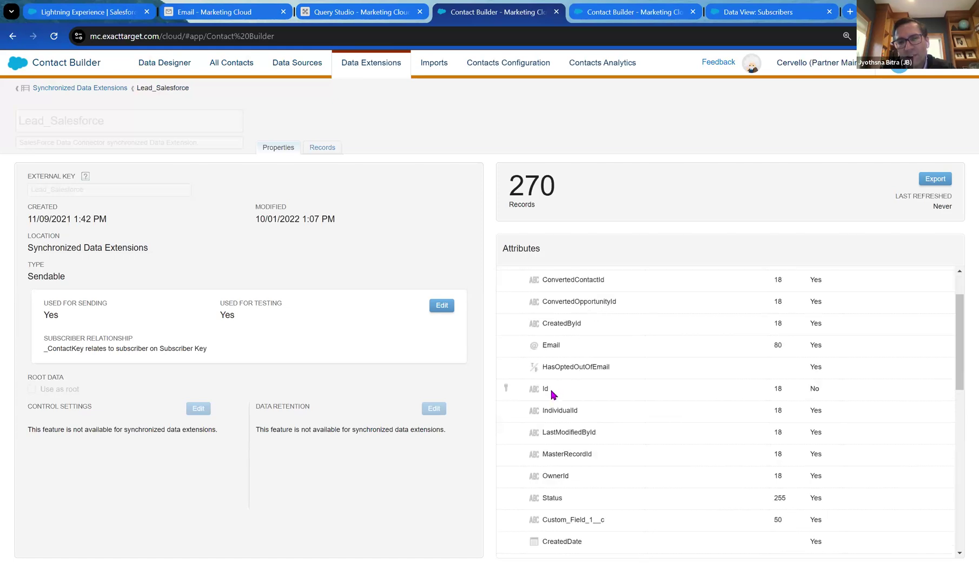
double_click(545, 389)
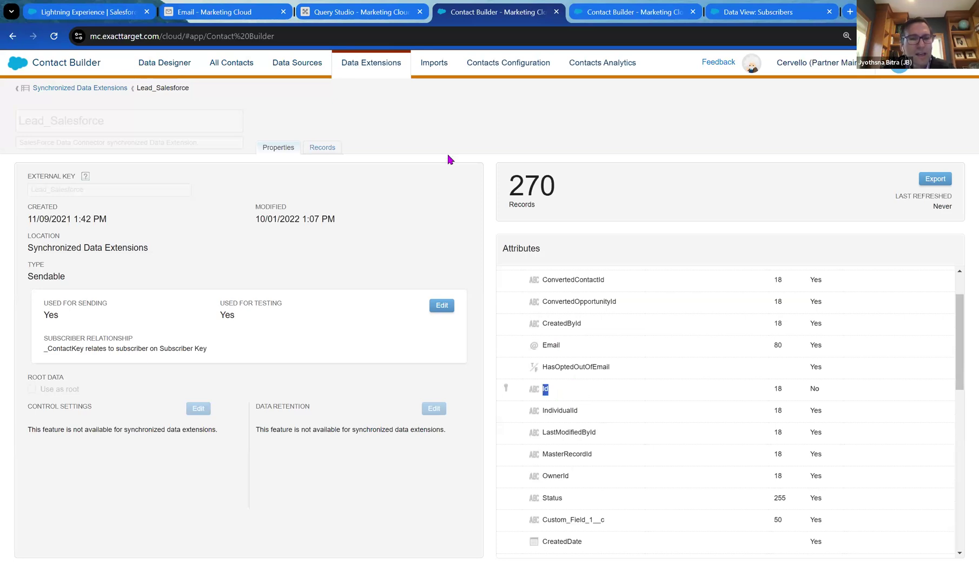
left_click(389, 12)
type("l.Id")
left_click(369, 217)
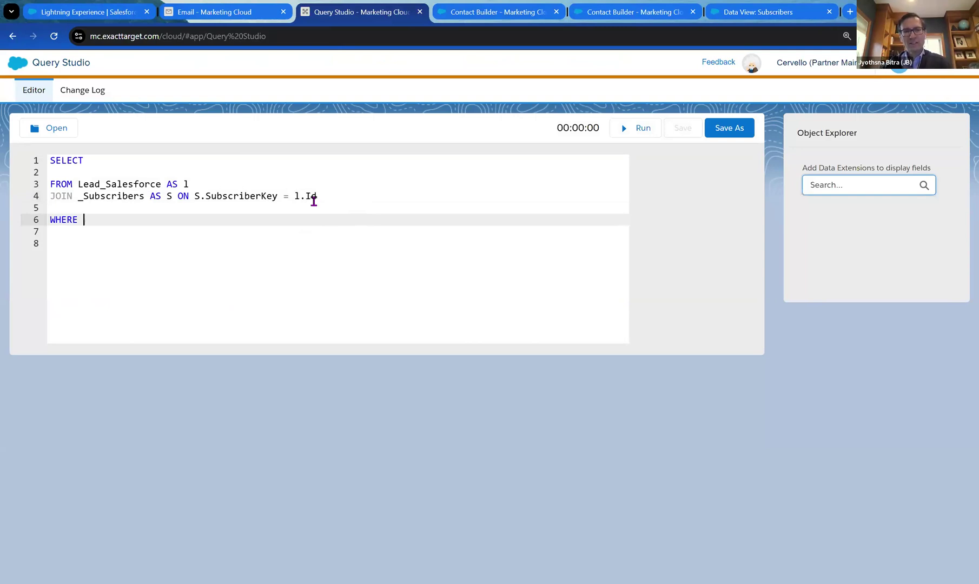
left_click(302, 160)
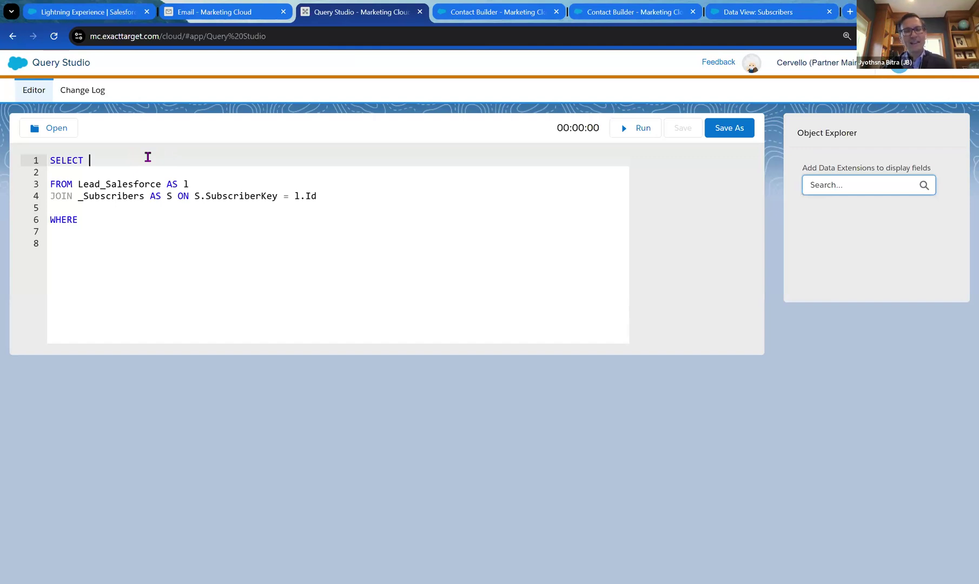
Make the first SELECT column l.Id AS SubscriberKey and begin the next line with a comma.
type("l.ID")
key("BackSpace")
type("d")
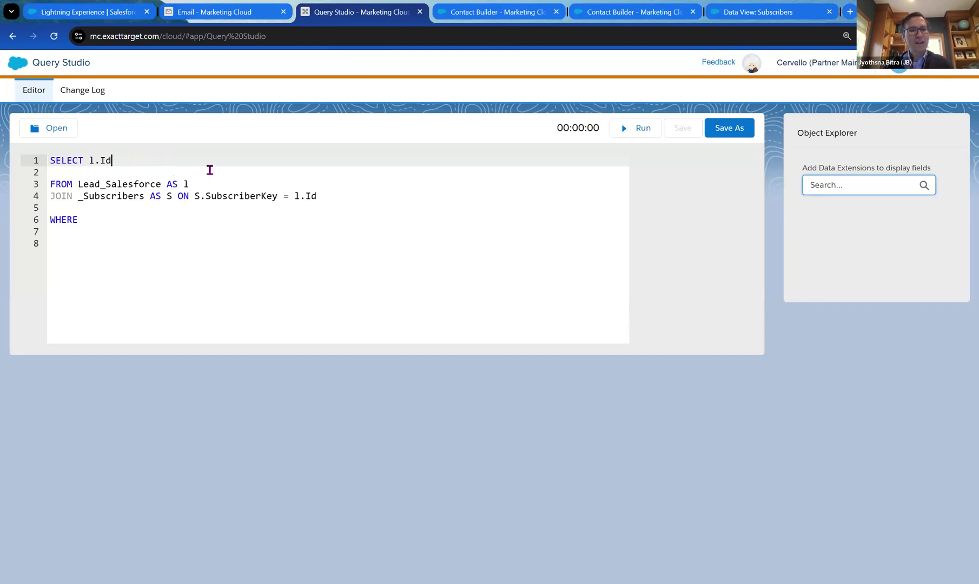
type(" AS")
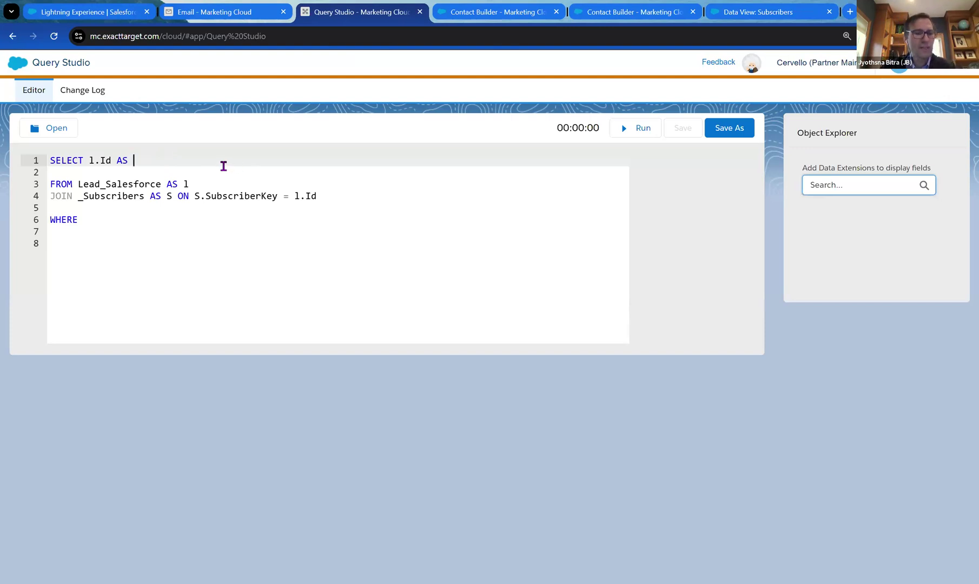
type(" Su")
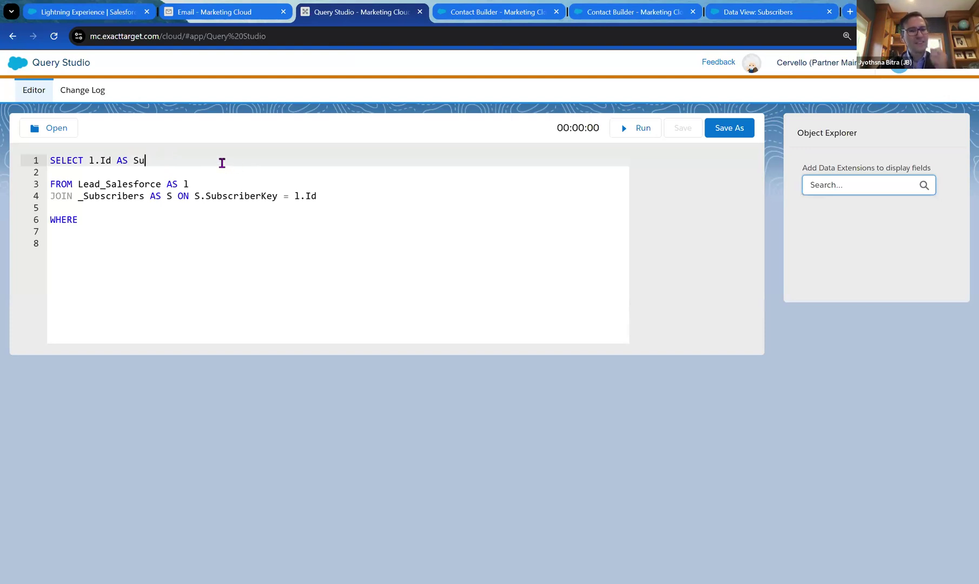
type("bscr")
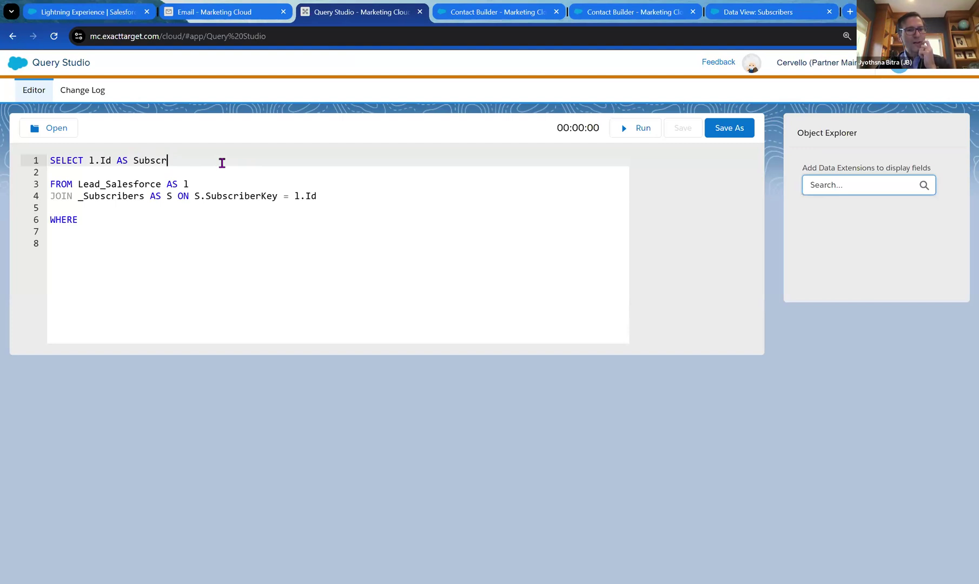
type("iberKey")
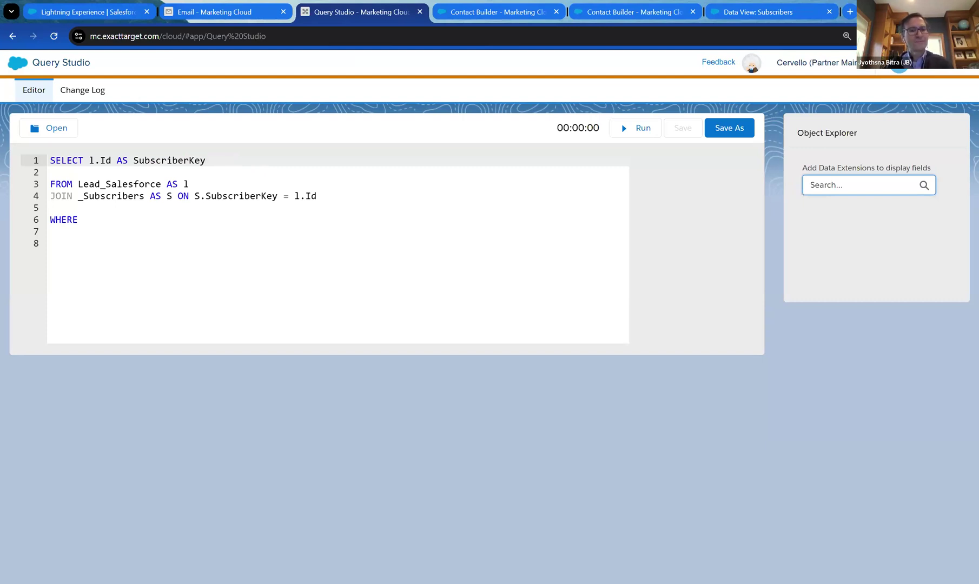
key("Return")
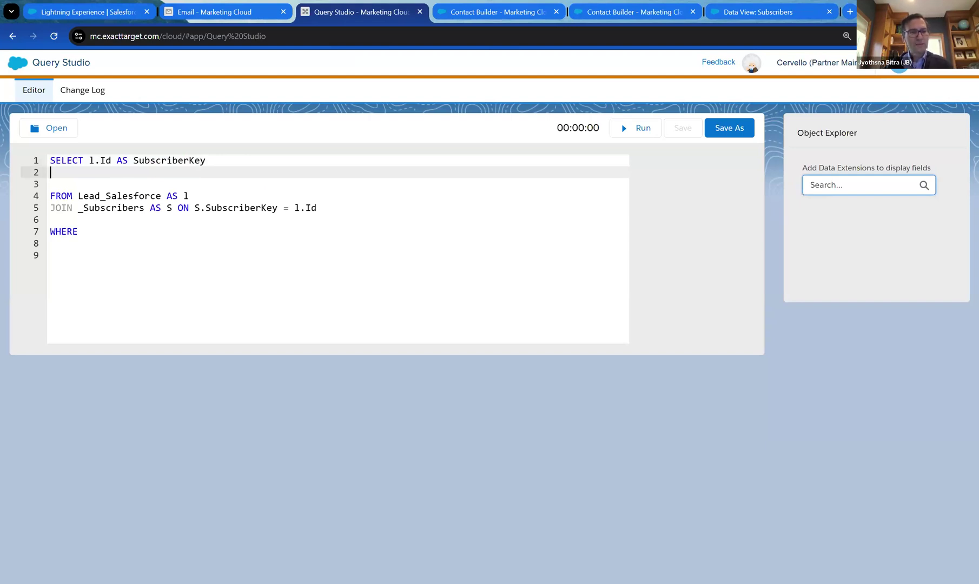
left_click(234, 161)
type(",")
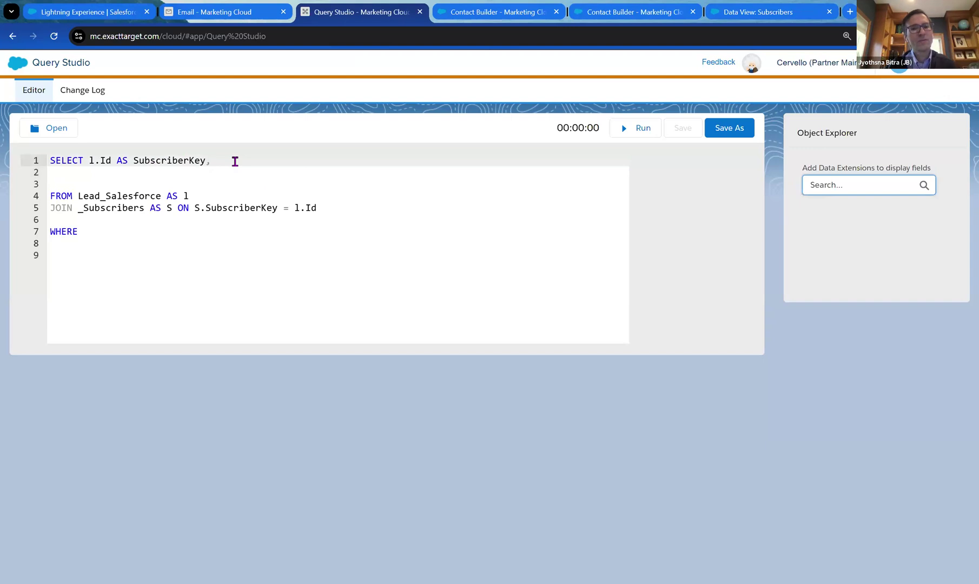
key("Return")
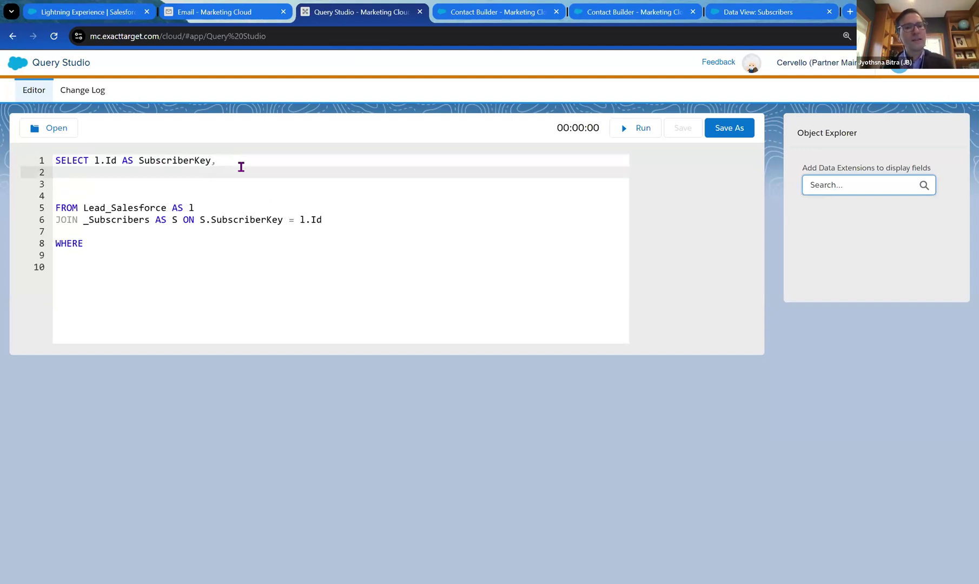
left_click(242, 161)
key("BackSpace")
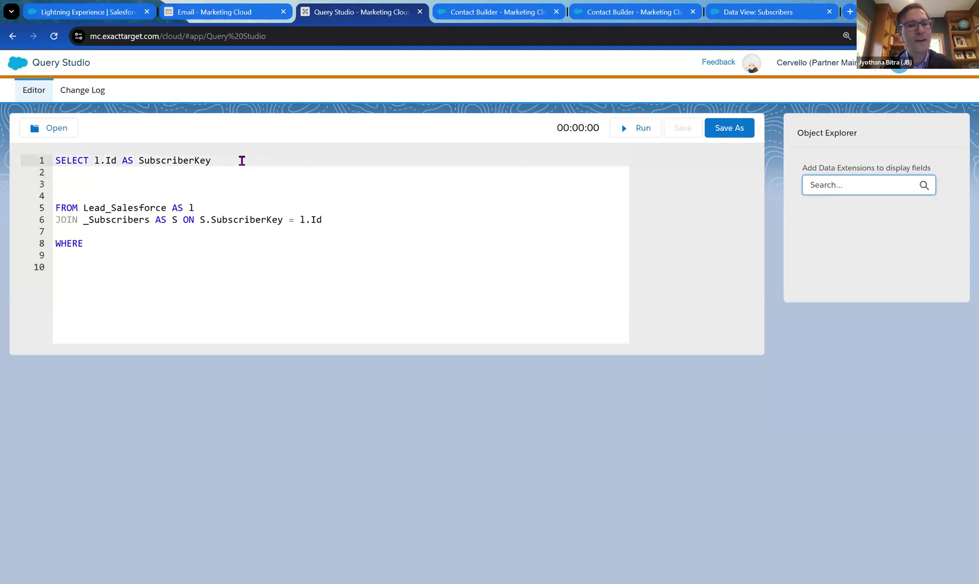
key("Return")
type(",")
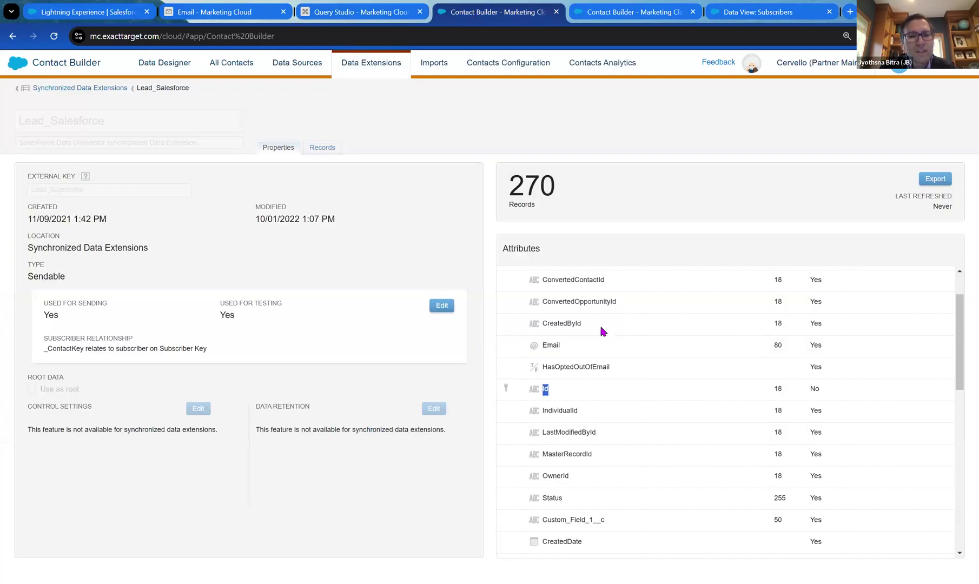
scroll(631, 349, "down", 5)
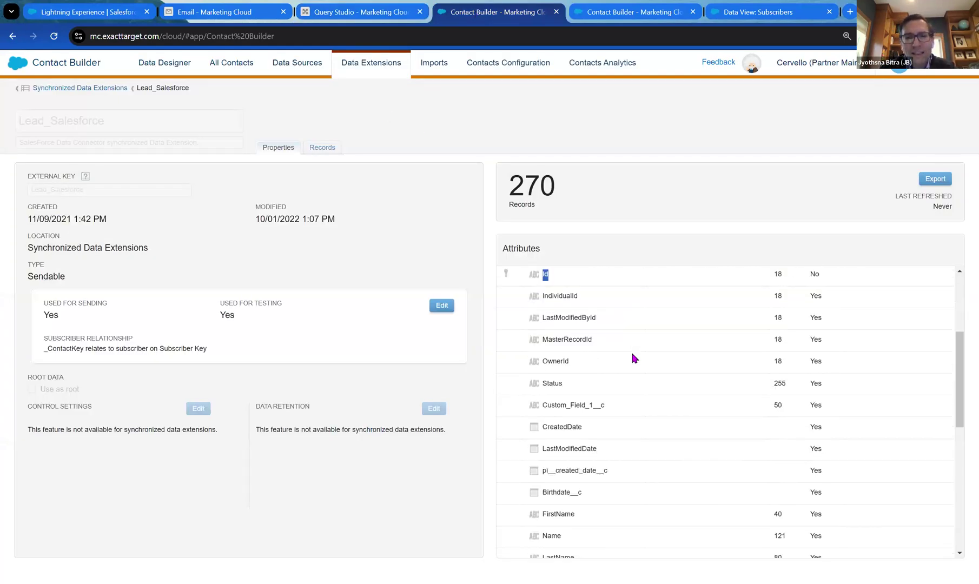
scroll(633, 358, "down", 3)
scroll(633, 358, "down", 5)
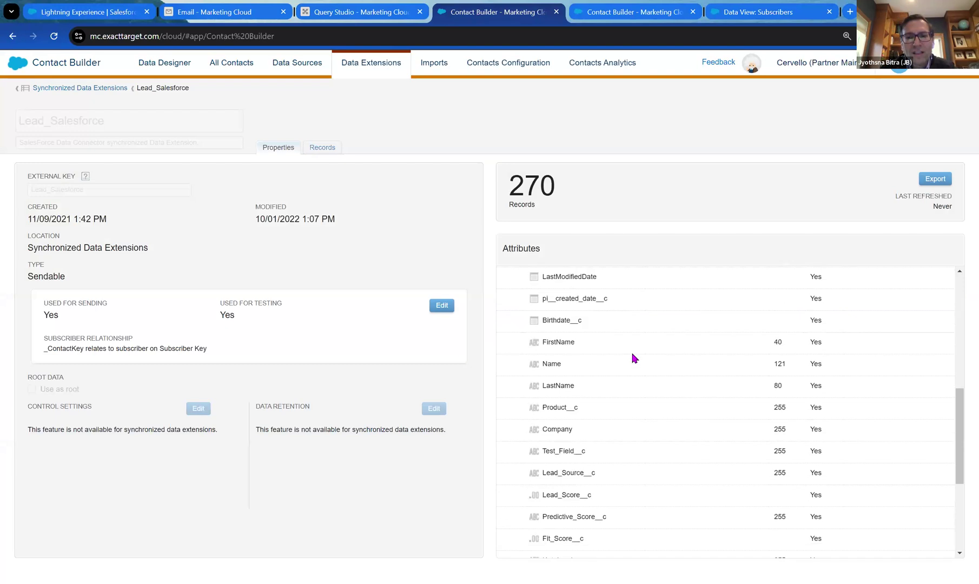
scroll(634, 358, "down", 3)
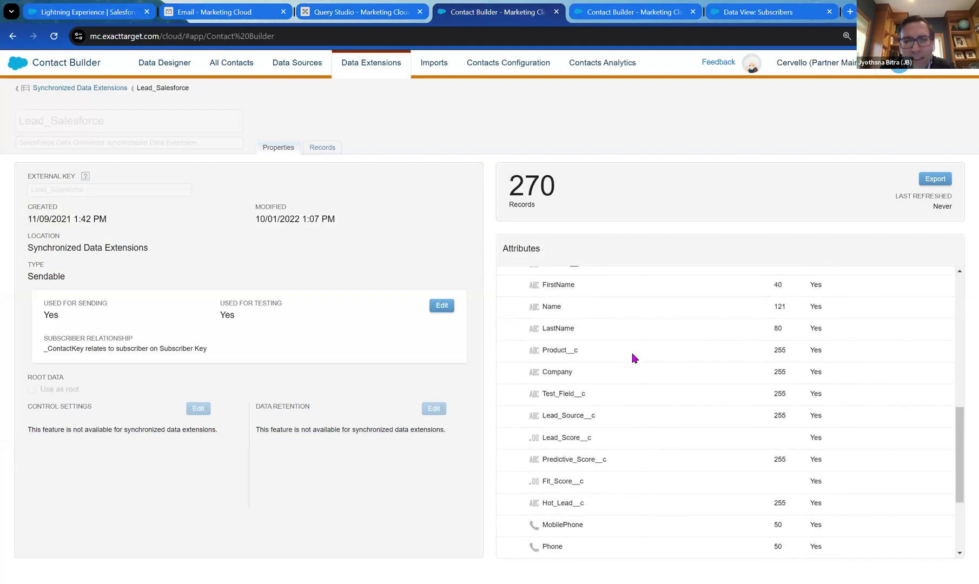
scroll(634, 356, "up", 15)
left_click_drag(574, 343, 541, 343)
key("ctrl+c")
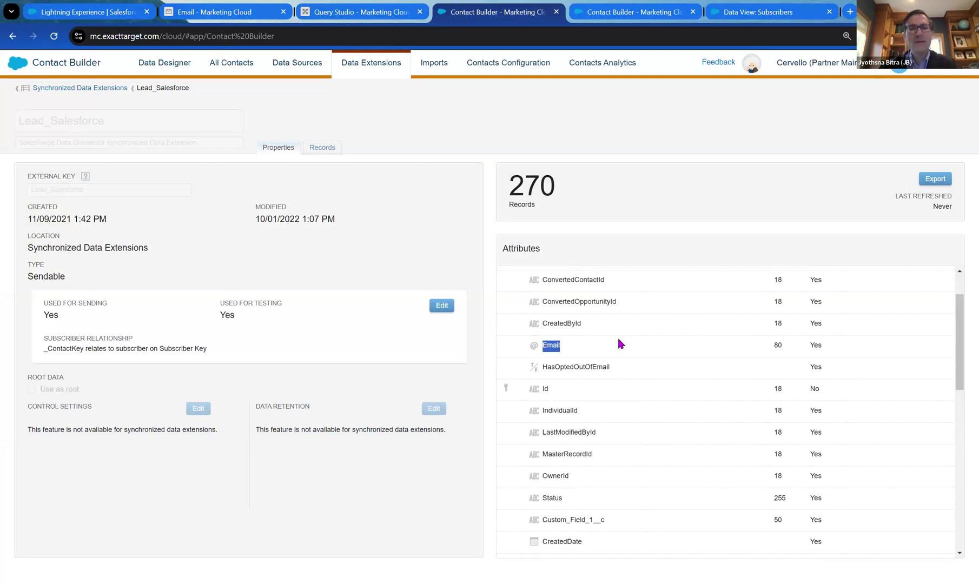
left_click(380, 15)
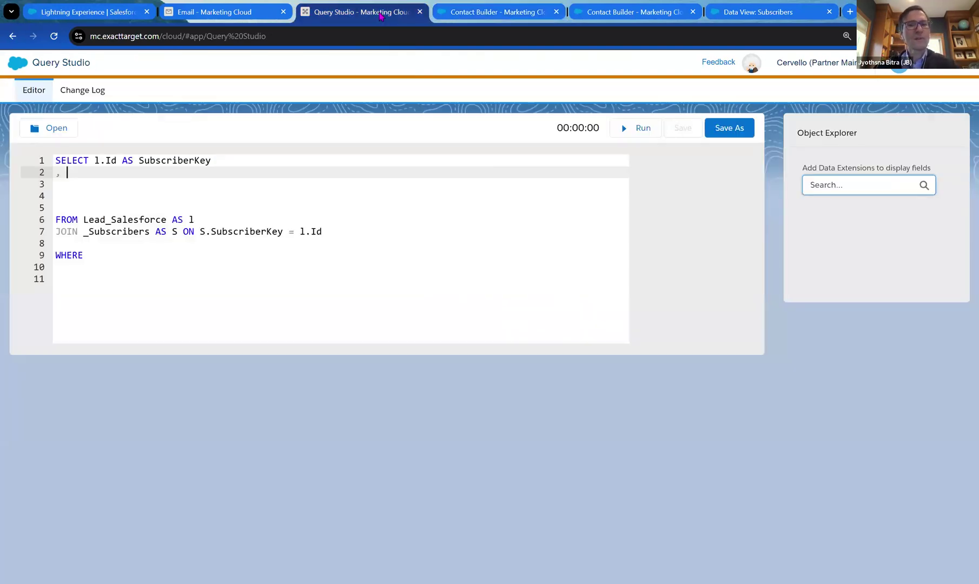
Add l.Email as the second SELECT column and start a third column line with a comma.
key("ctrl+v")
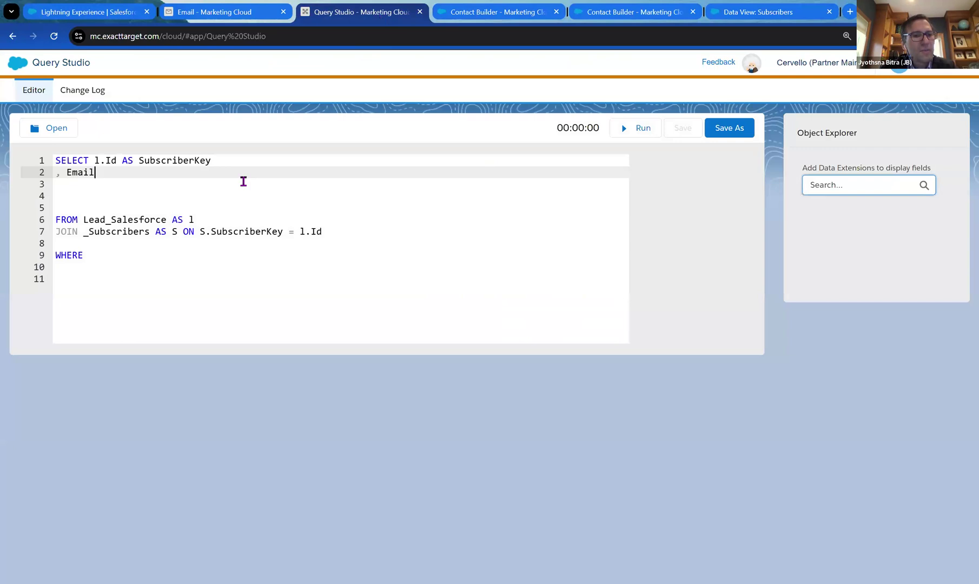
key("Left")
key("Left")
key("Left")
key("Left")
key("Left")
type("l.")
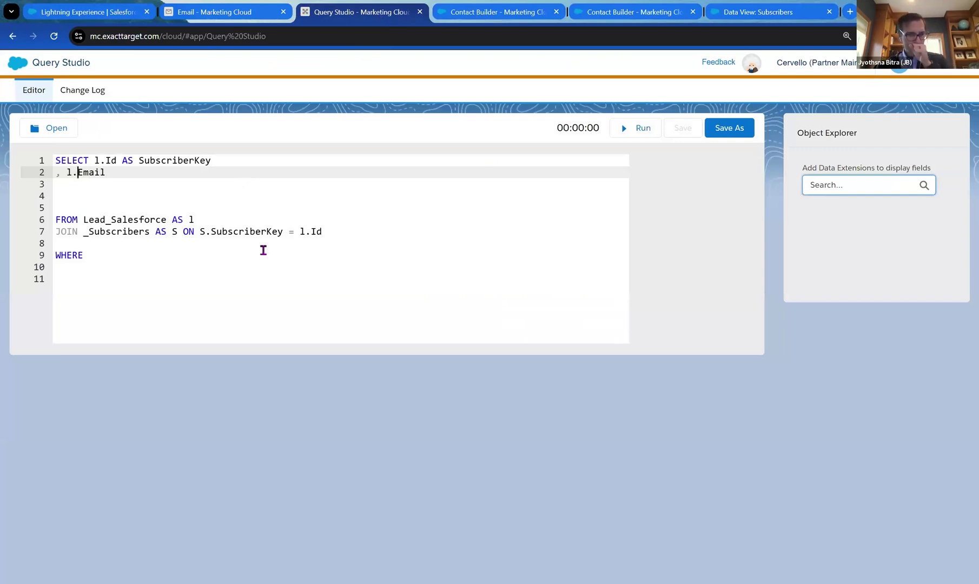
left_click(234, 171)
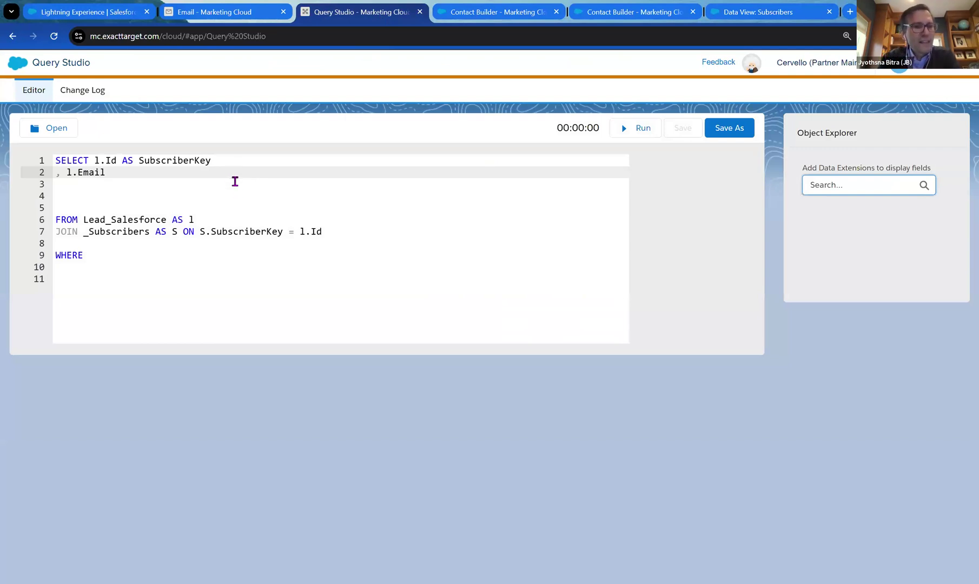
key("Return")
type(",")
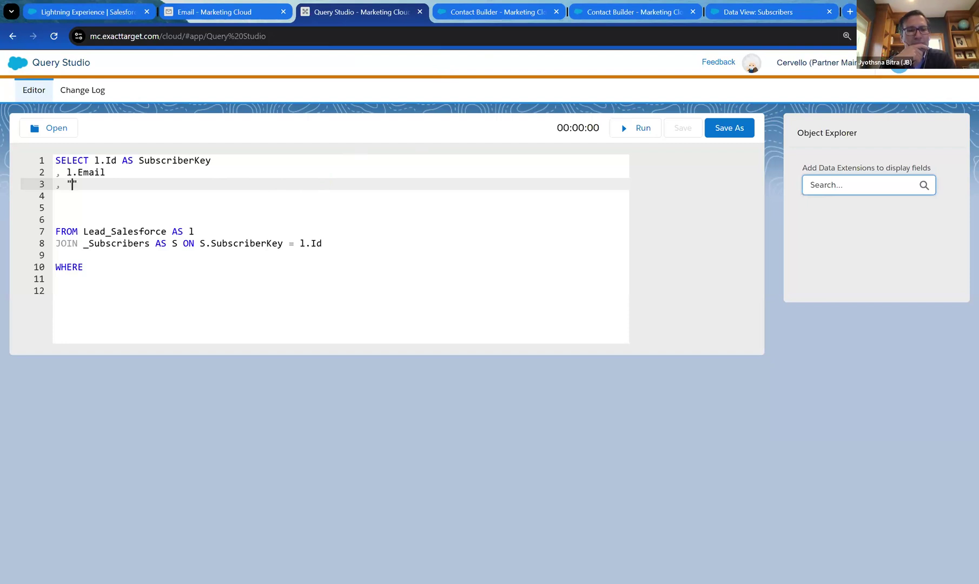
Add the constant column 'unsubscribed' AS status and begin a fourth column line with a comma.
type("'")
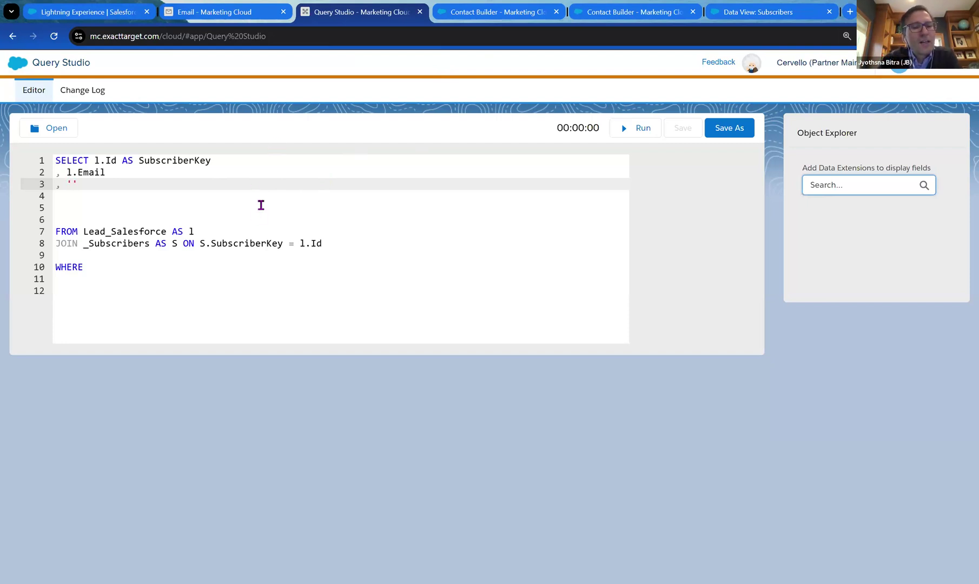
type("Unsc")
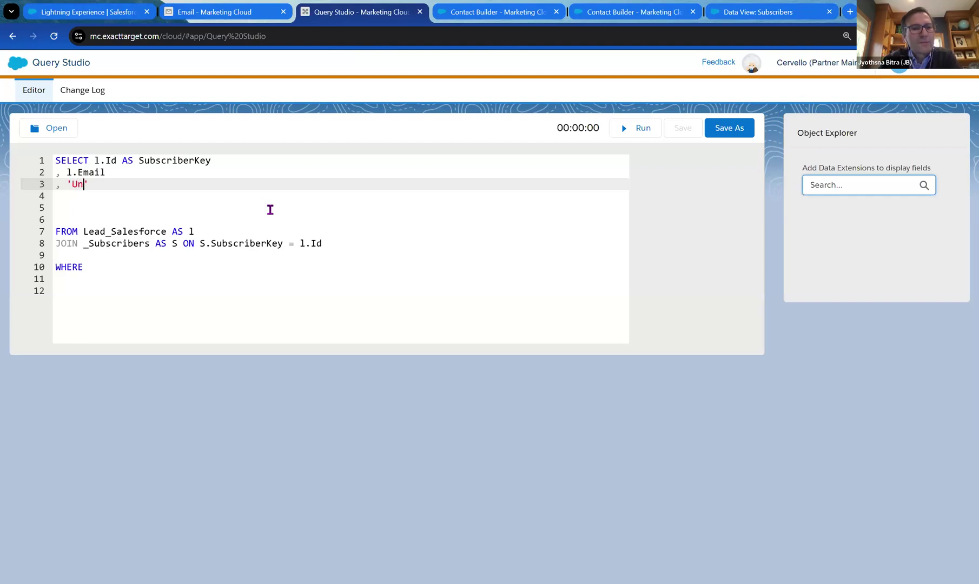
key("BackSpace")
type("ubscribed")
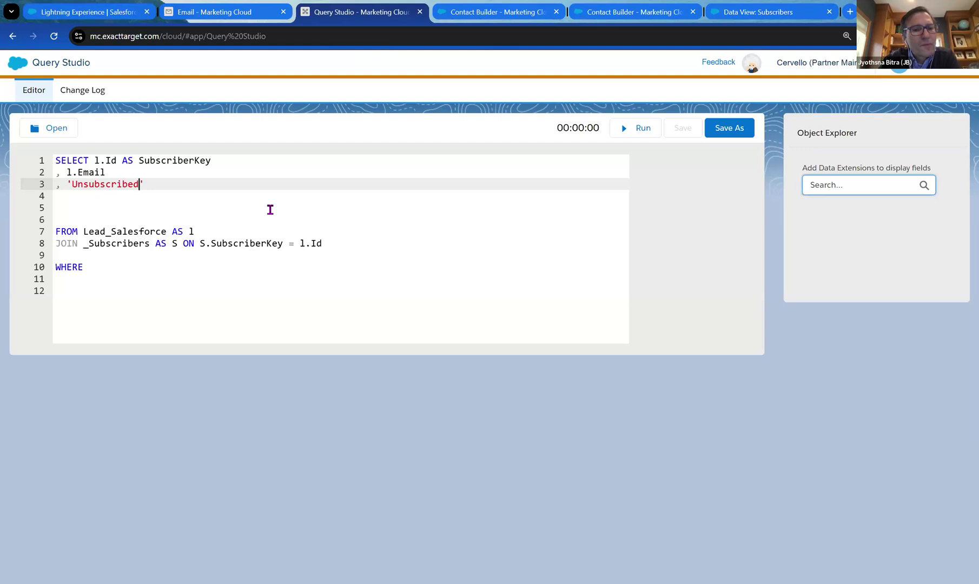
left_click(239, 187)
left_click(78, 184)
key("BackSpace")
type("u")
key("Right")
key("Right")
key("Right")
key("Right")
key("Right")
key("Right")
key("Right")
key("Right")
key("Right")
key("Right")
key("Right")
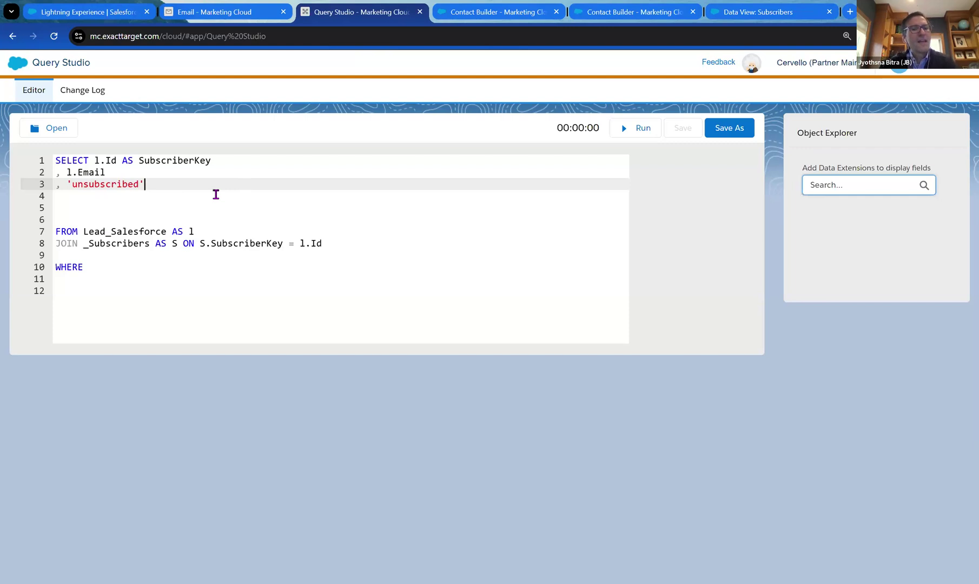
type("AS")
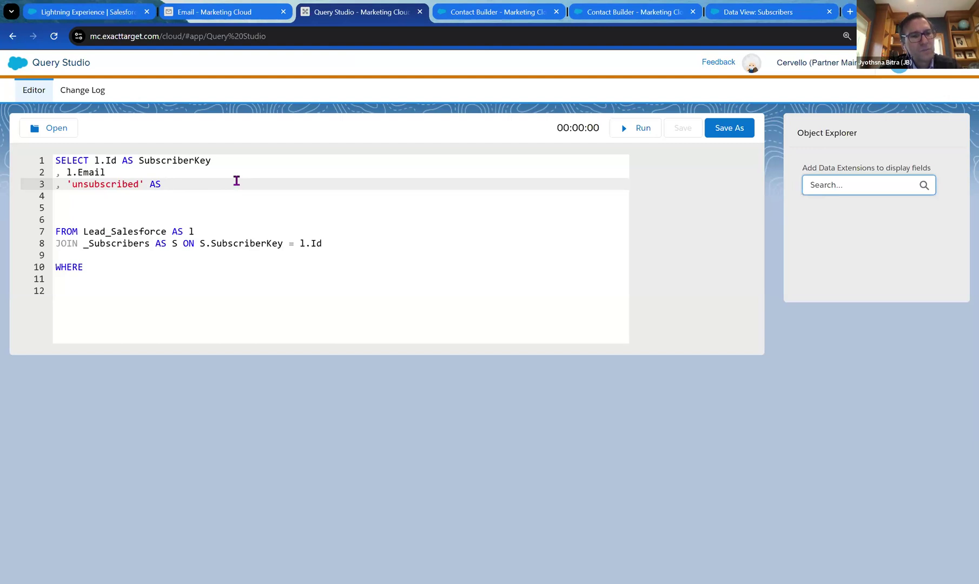
type(" status")
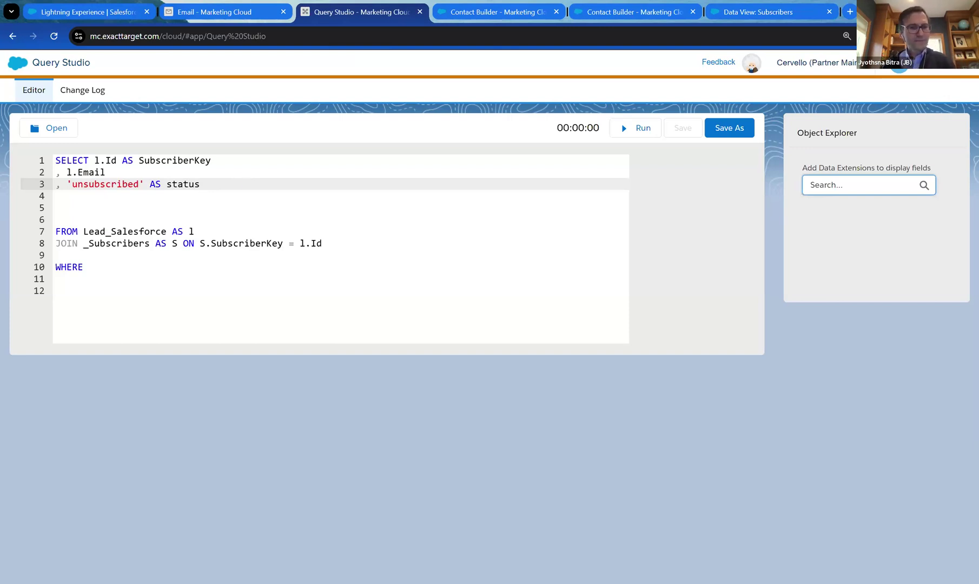
key("Return")
type(",")
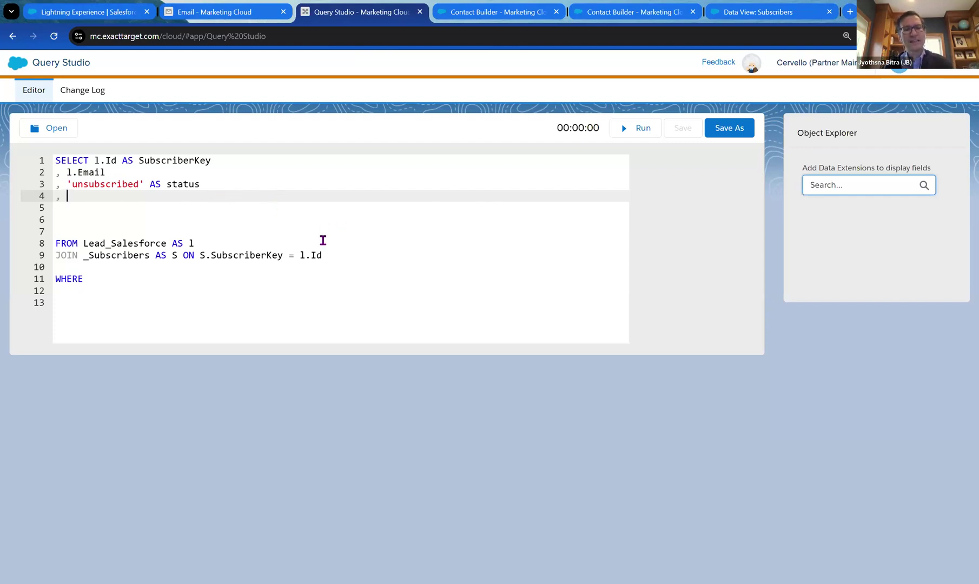
left_click(494, 13)
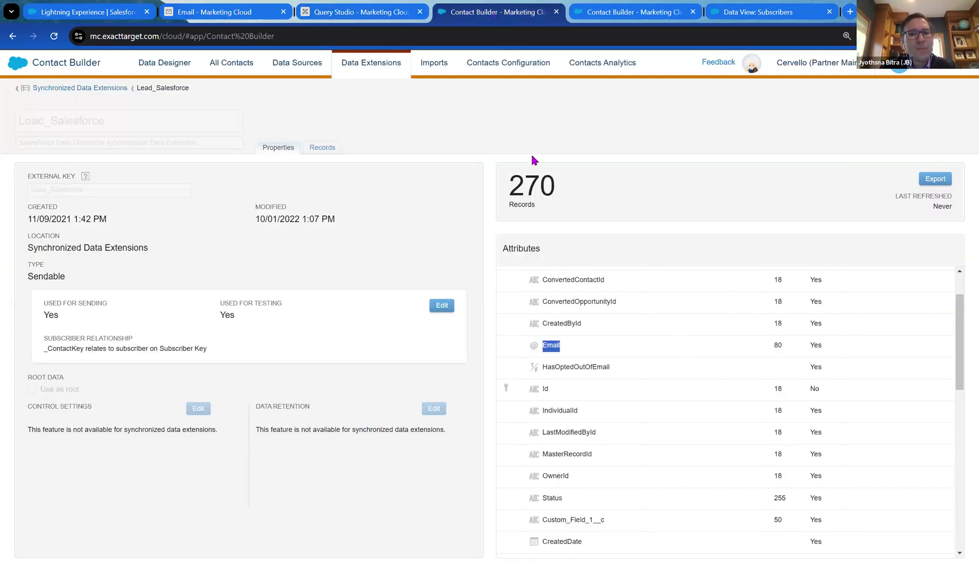
Copy the HasOptedOutOfEmail field name from the Lead_Salesforce attributes list.
left_click(601, 242)
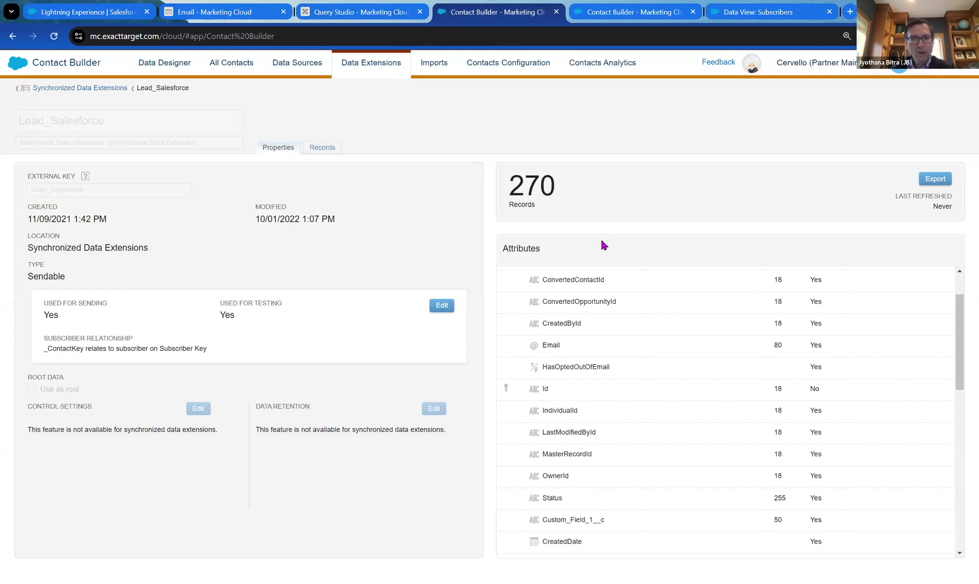
left_click_drag(615, 372, 541, 368)
key("ctrl+c")
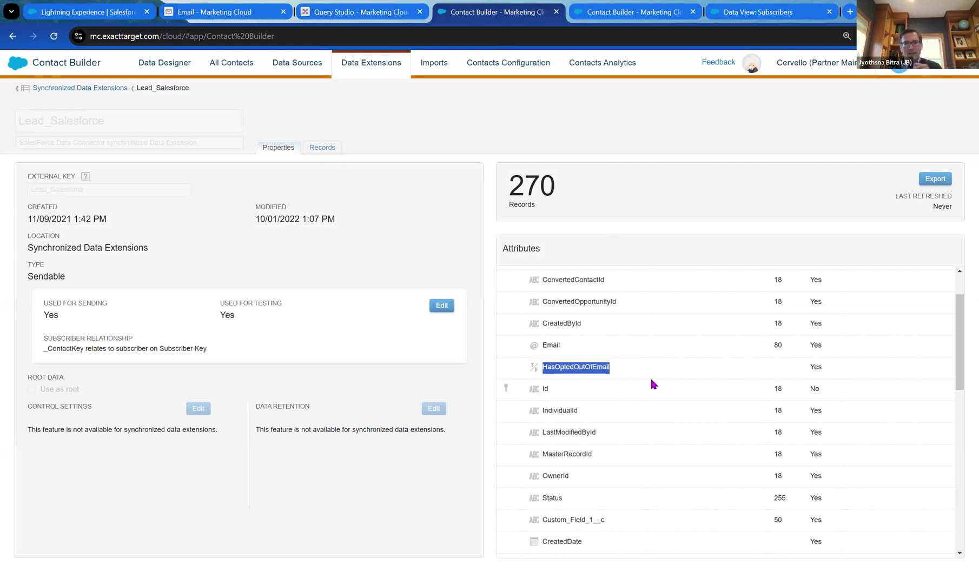
left_click(362, 16)
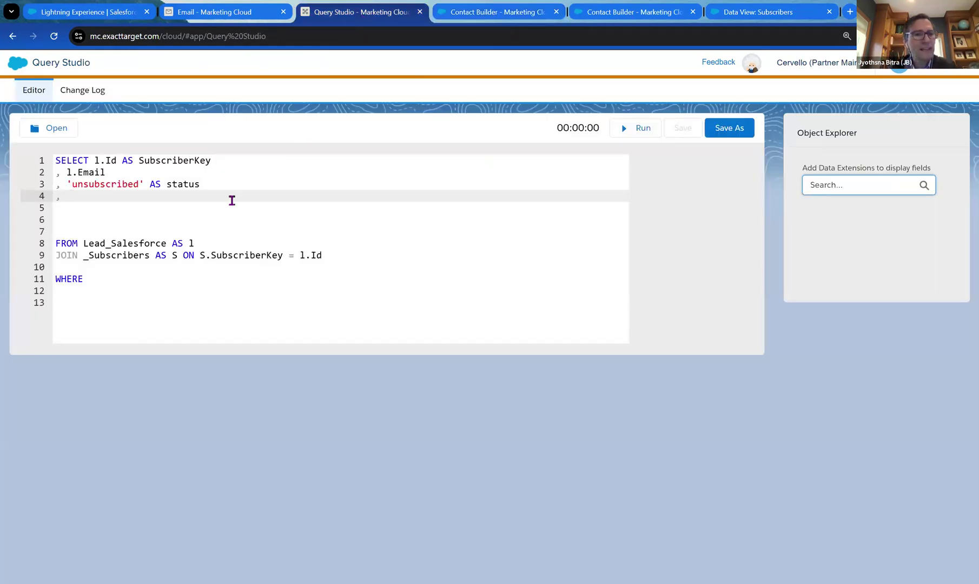
Add l.HasOptedOutOfEmail as the fourth SELECT column and start a fifth column line.
key("ctrl+v")
left_click(66, 196)
type("l.")
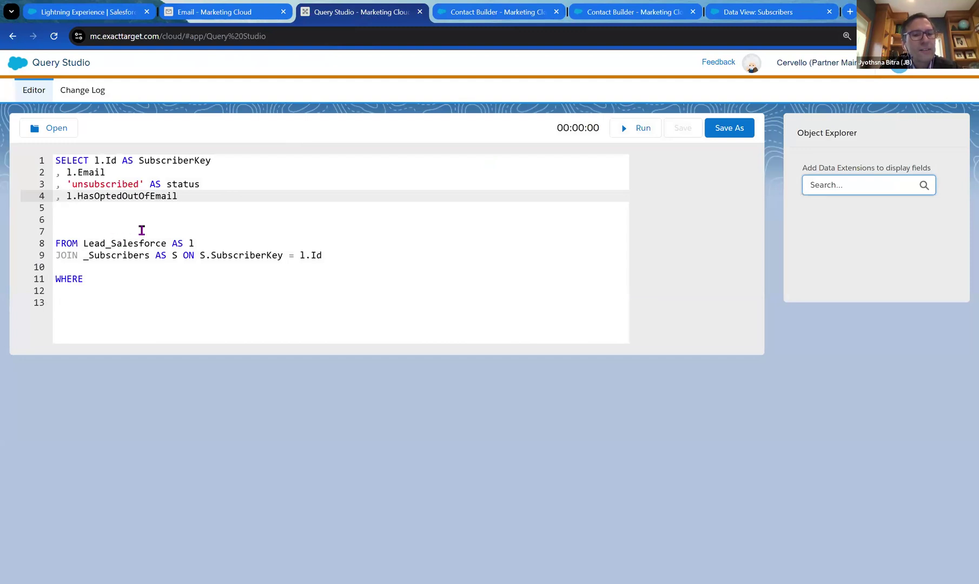
left_click(222, 195)
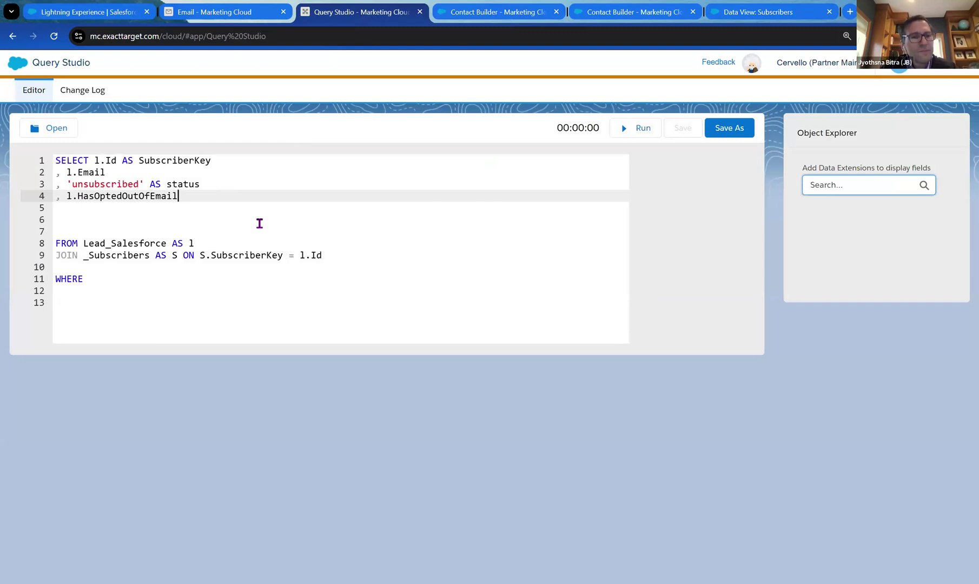
key("Return")
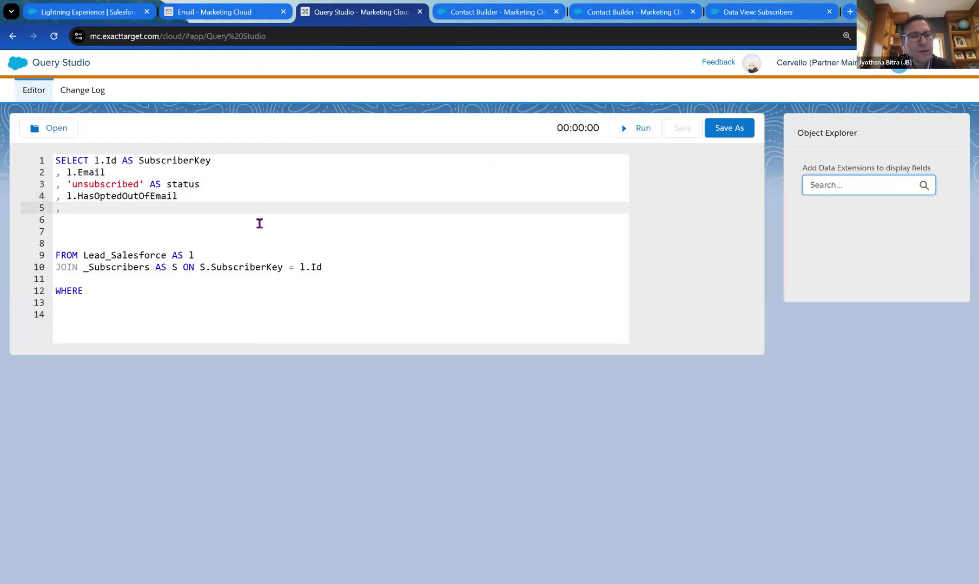
type(",")
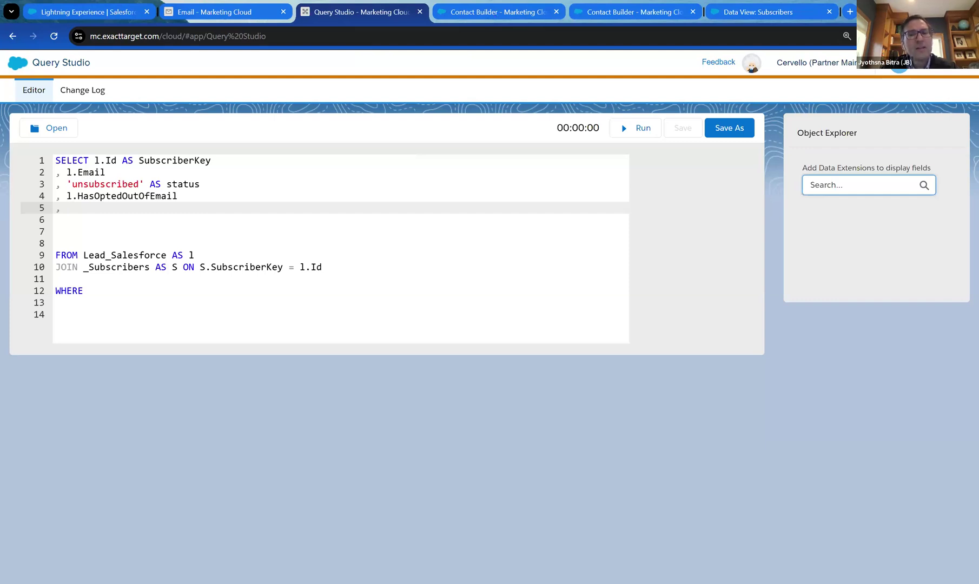
left_click(494, 12)
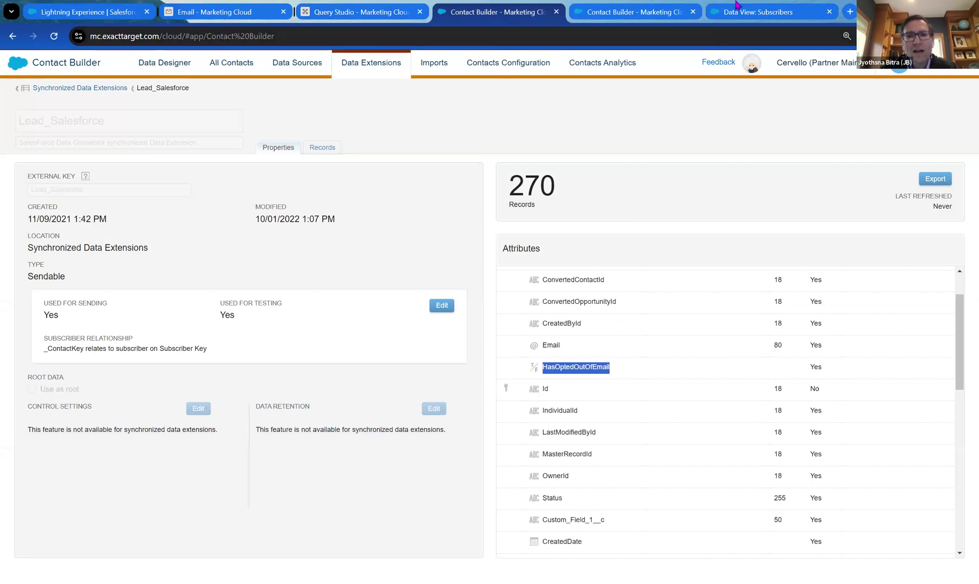
Copy Status from the Subscribers data view help article and paste it as the fifth column.
left_click(749, 11)
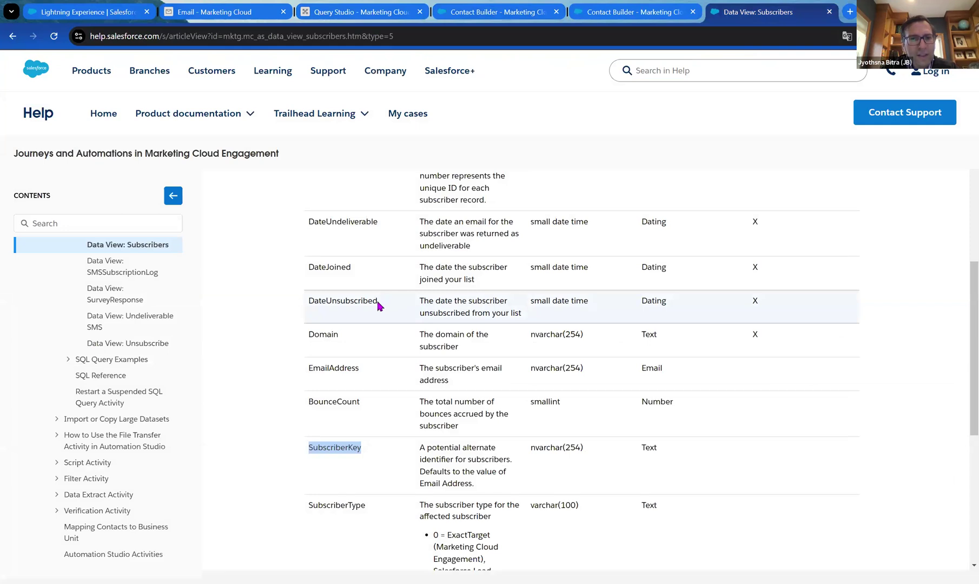
scroll(410, 336, "down", 3)
scroll(412, 345, "down", 2)
double_click(307, 401)
key("ctrl+c")
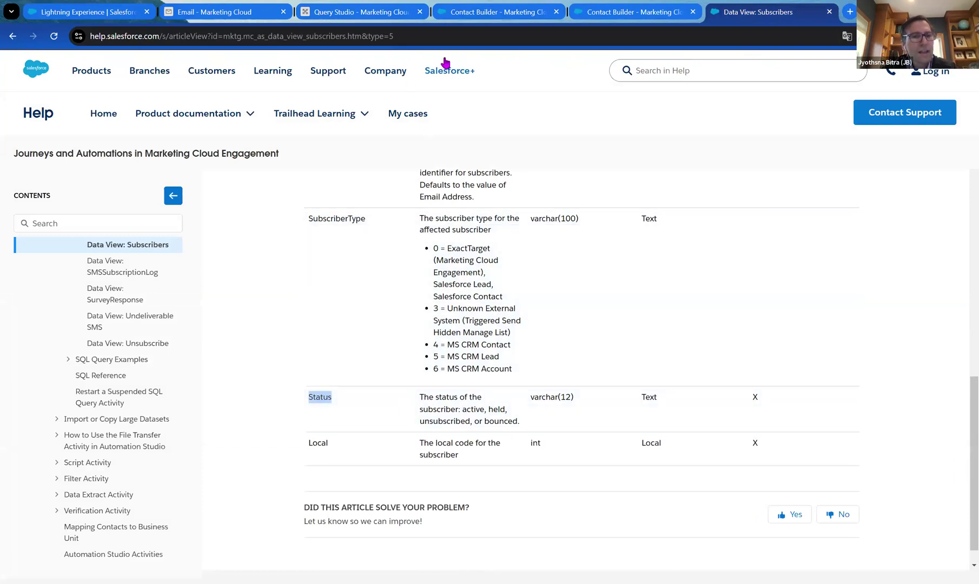
left_click(352, 12)
key("ctrl+v")
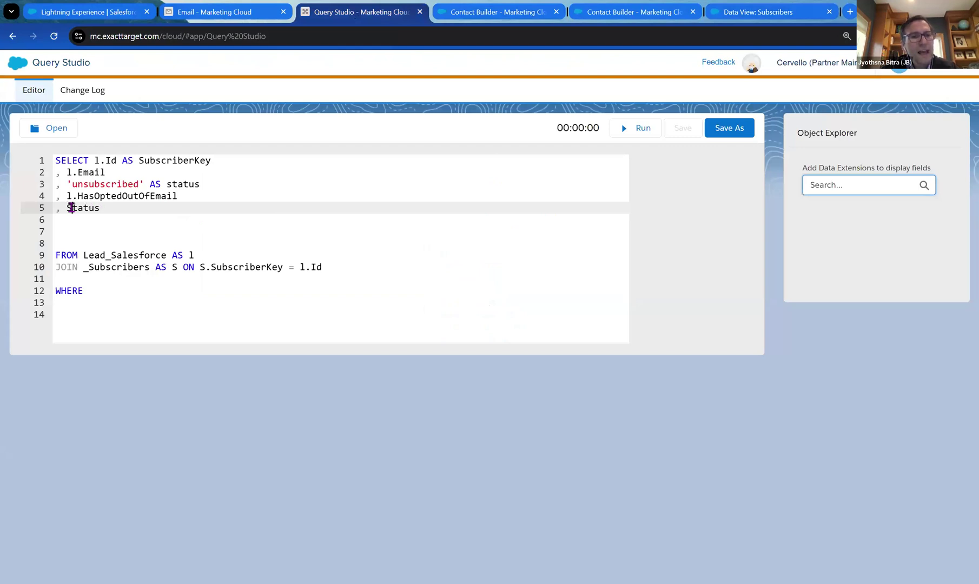
Turn the fifth column into S.Status AS subsciberstatus and begin the WHERE filter with l.id.
key("Right")
key("Right")
key("Right")
key("Right")
type("AS")
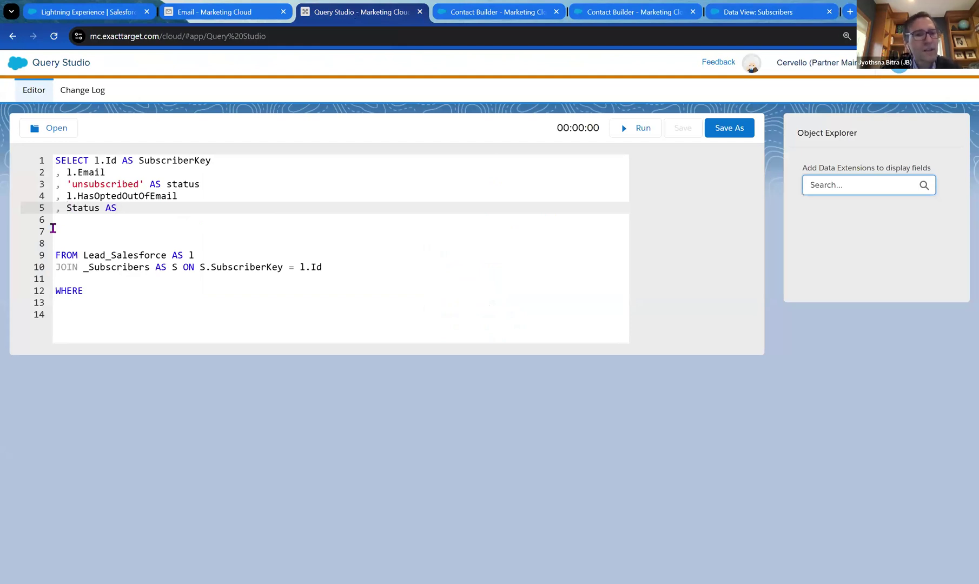
left_click(68, 208)
type("S.")
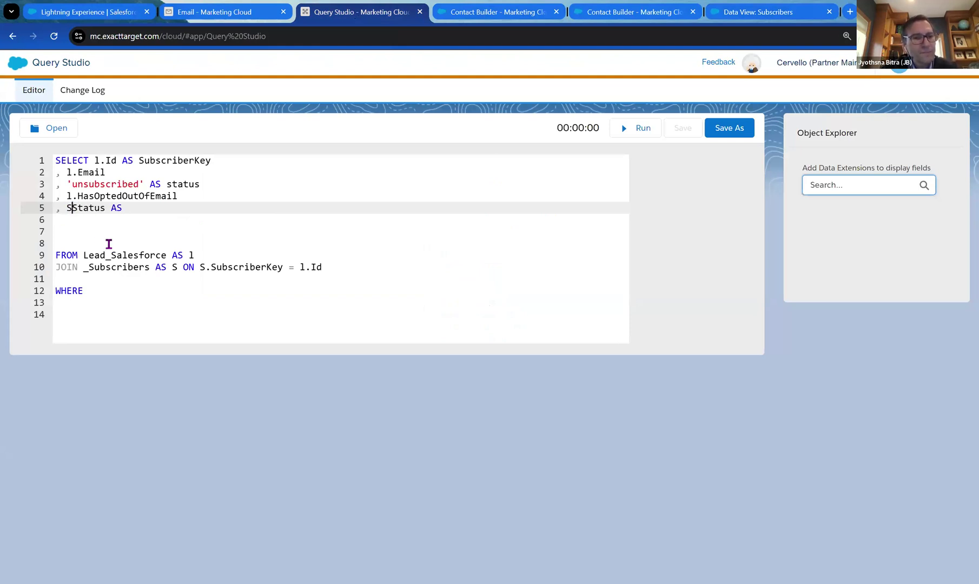
left_click(175, 208)
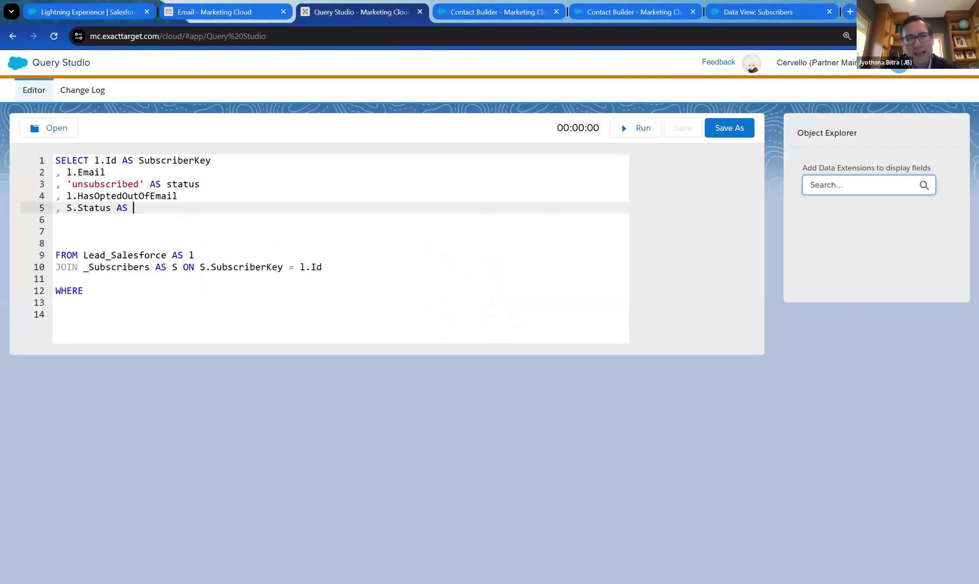
type("s")
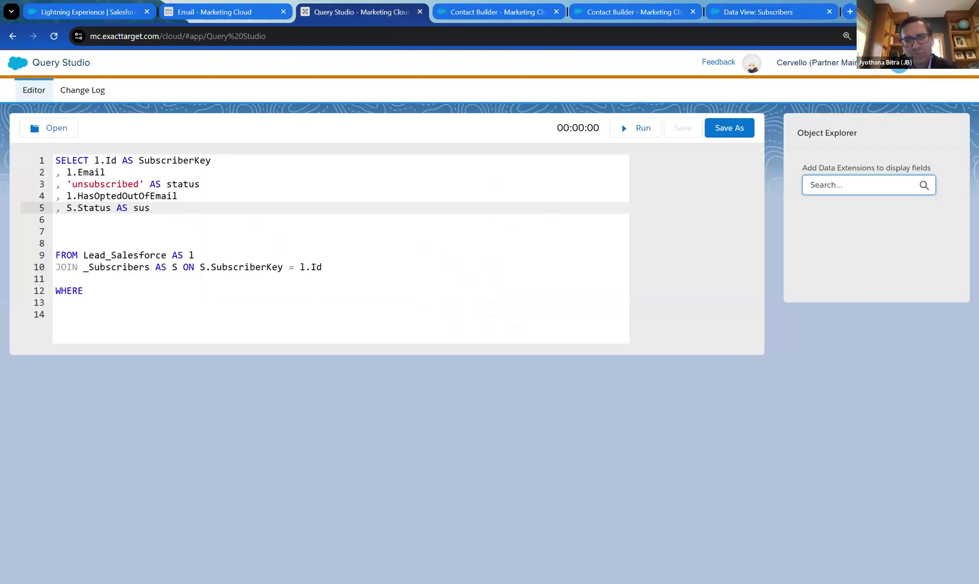
key("BackSpace")
type("bsciberstatus")
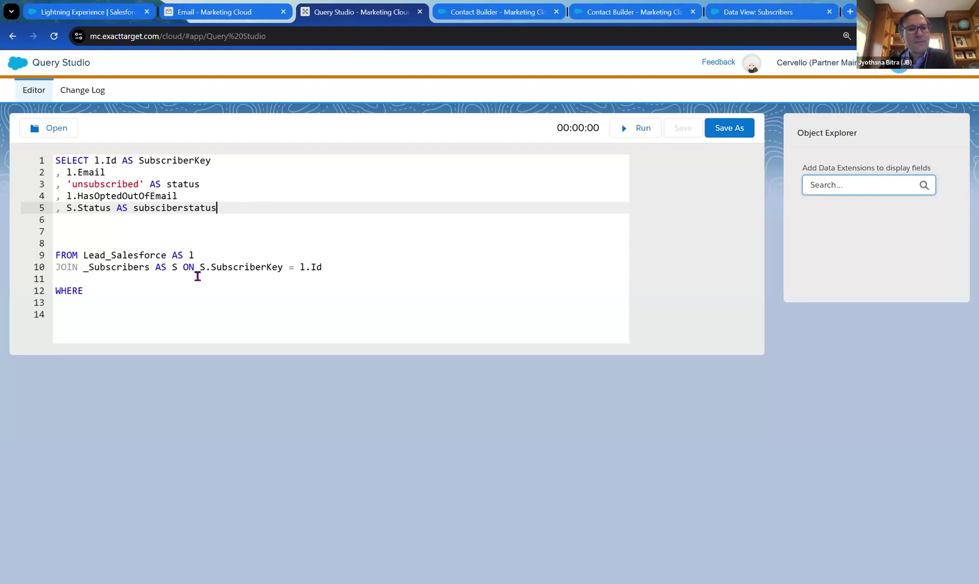
left_click(183, 289)
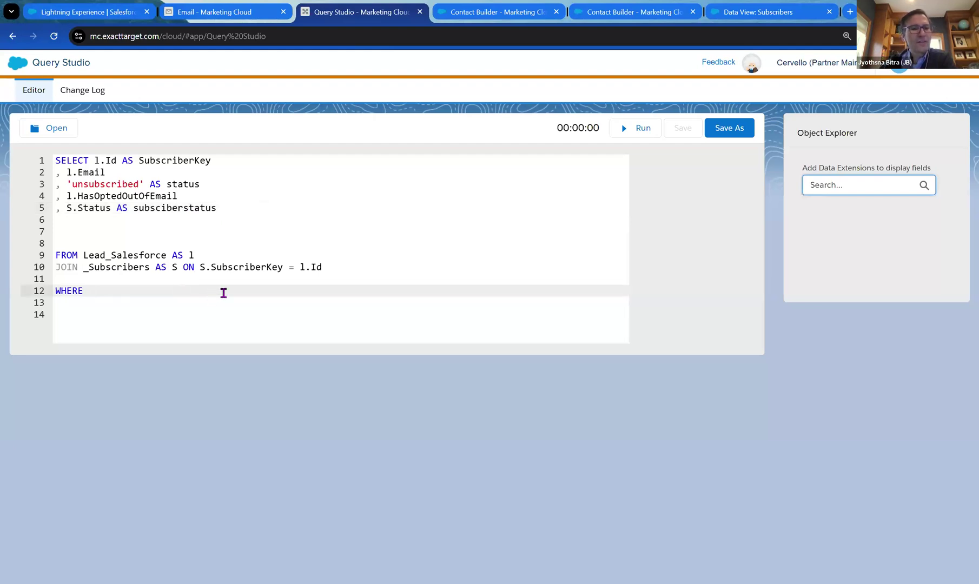
type("l.id")
Filter the WHERE clause to l.ID equal to the quoted lead record Id, removing stray blank lines.
key("BackSpace")
key("BackSpace")
type("ID")
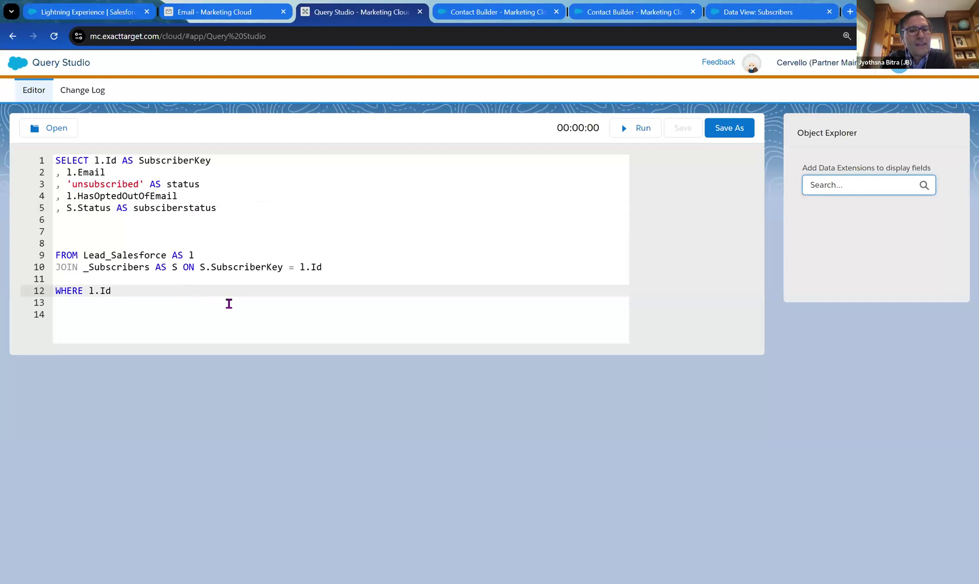
type(" = '")
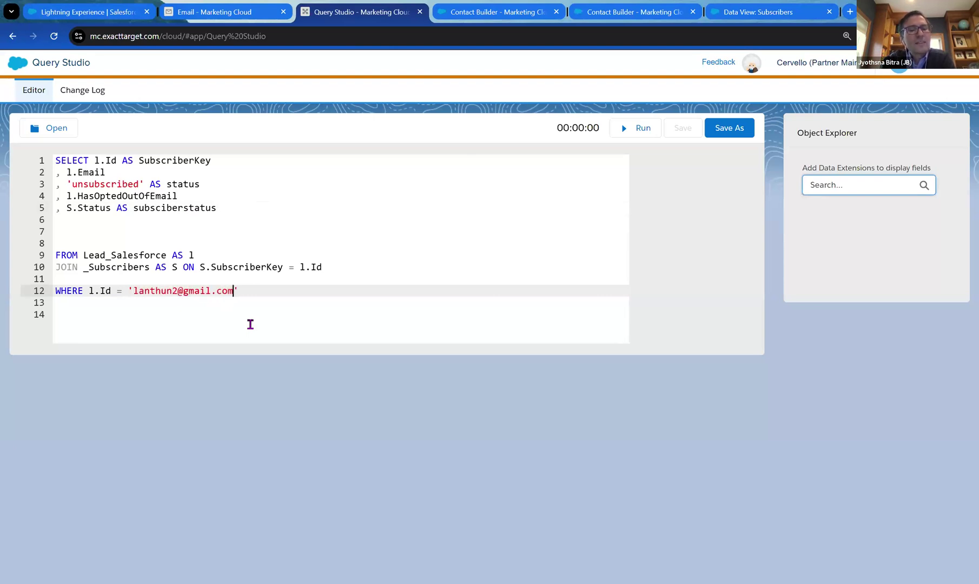
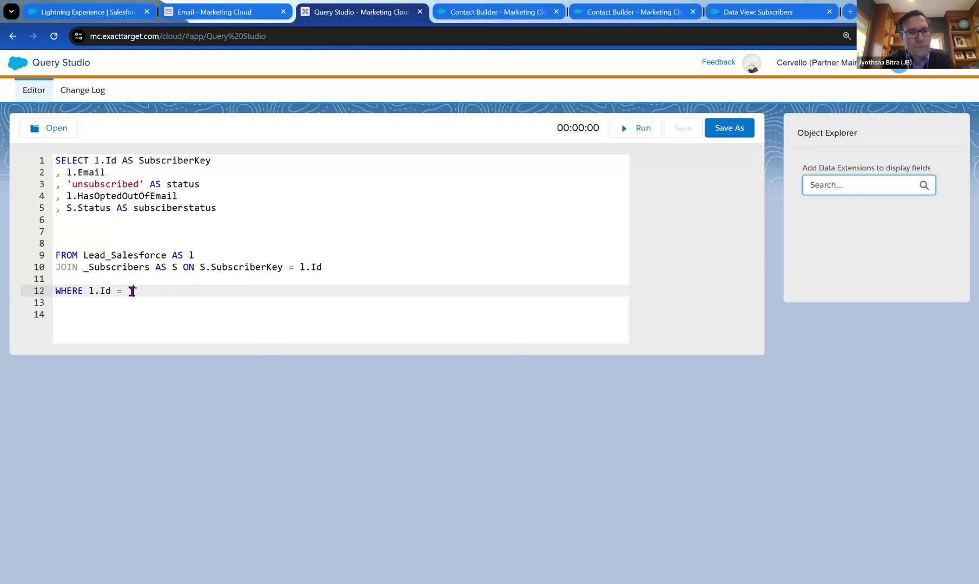
type("00QKg000001S4qvMAC")
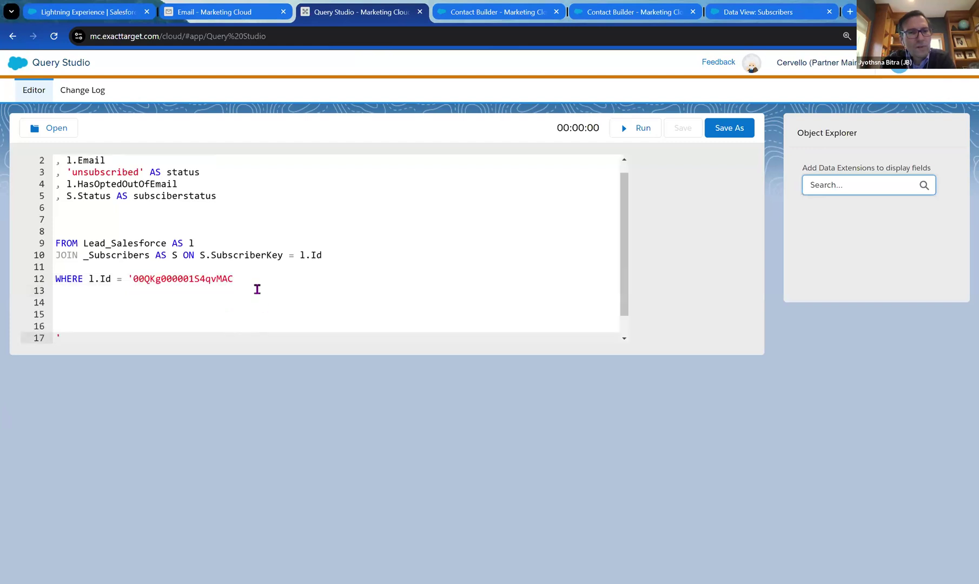
left_click(254, 281)
key("Down")
key("Down")
key("Down")
key("Down")
key("Down")
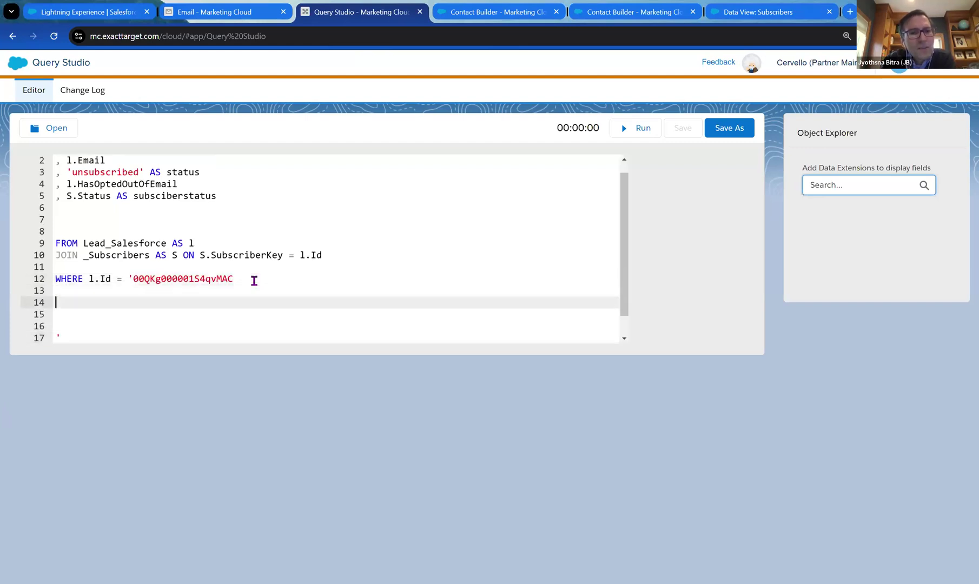
key("BackSpace")
key("BackSpace")
key("BackSpace")
key("BackSpace")
key("BackSpace")
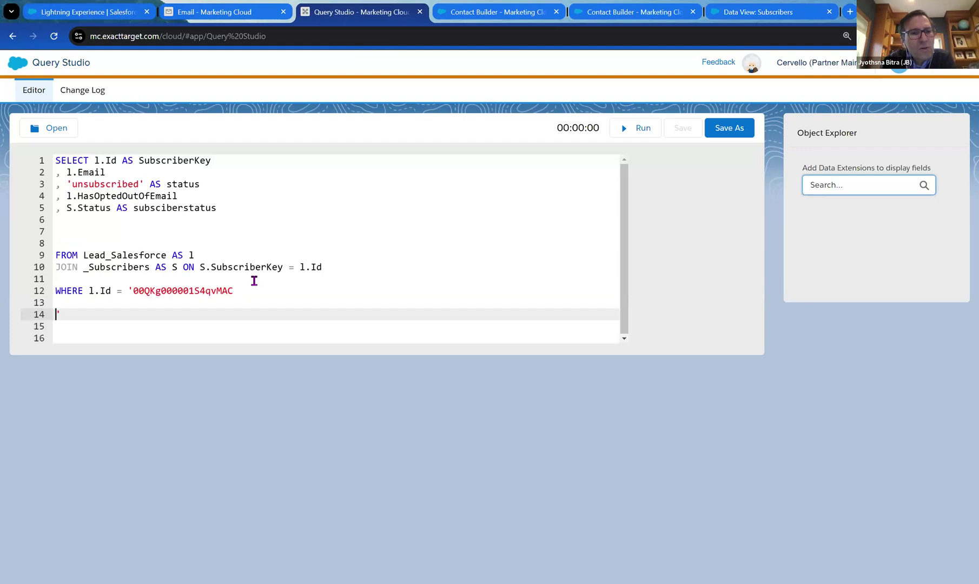
left_click(258, 285)
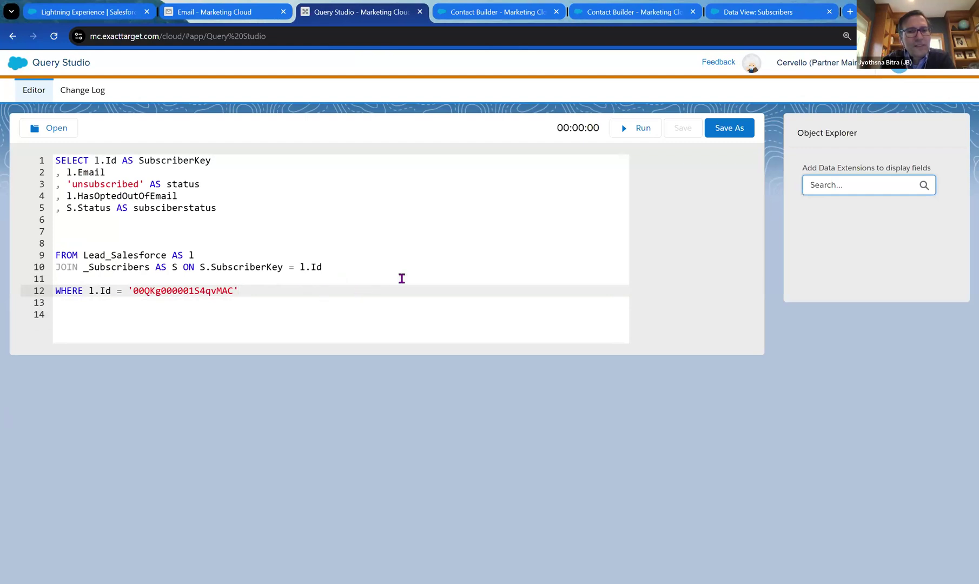
Run the query and confirm it returns one row: opted out 1, subscriber status bounced.
left_click(641, 129)
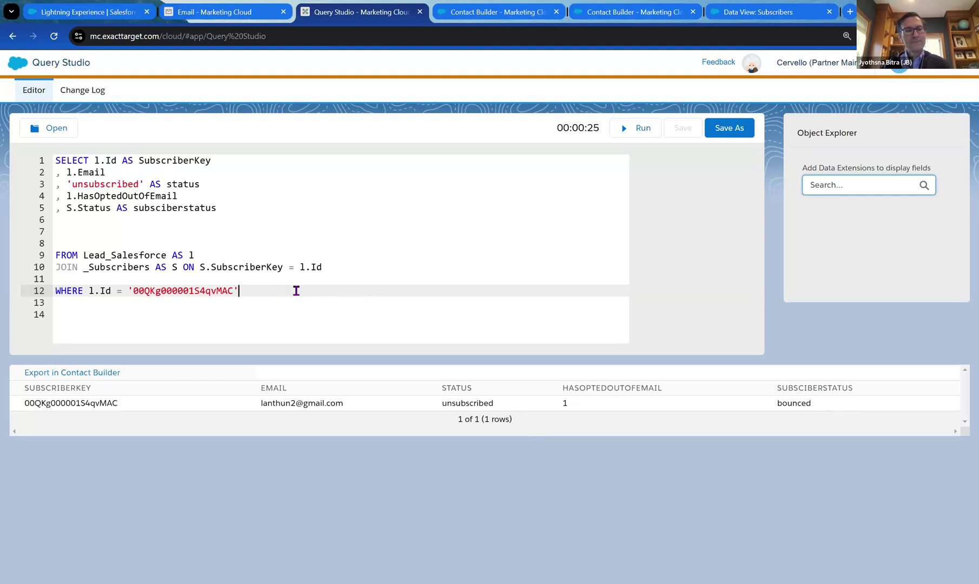
key("Return")
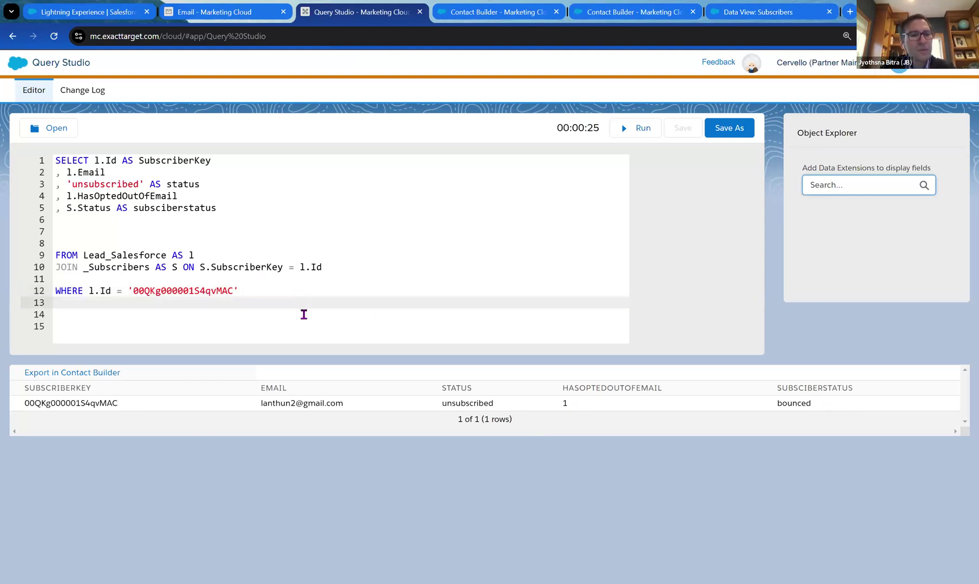
Add the condition AND l.HasOptedOutOfEmail = 1 on line 13 of the WHERE clause.
type("AND")
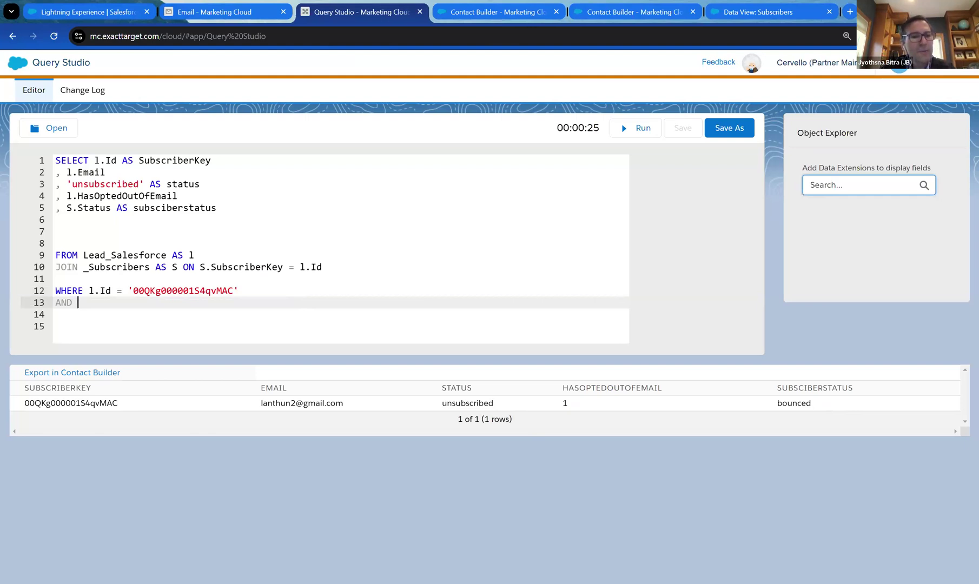
left_click_drag(194, 195, 67, 195)
key("ctrl+c")
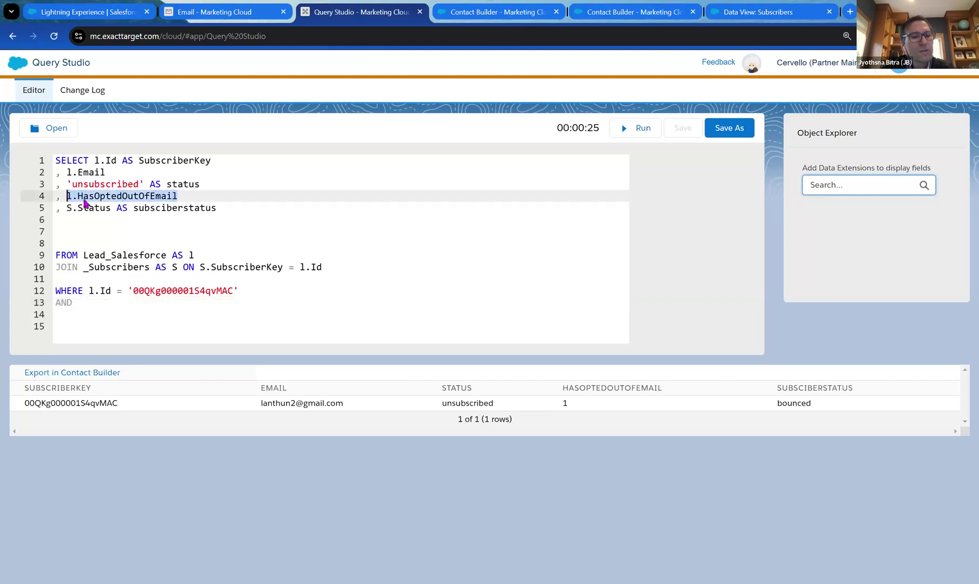
left_click(246, 304)
key("ctrl+v")
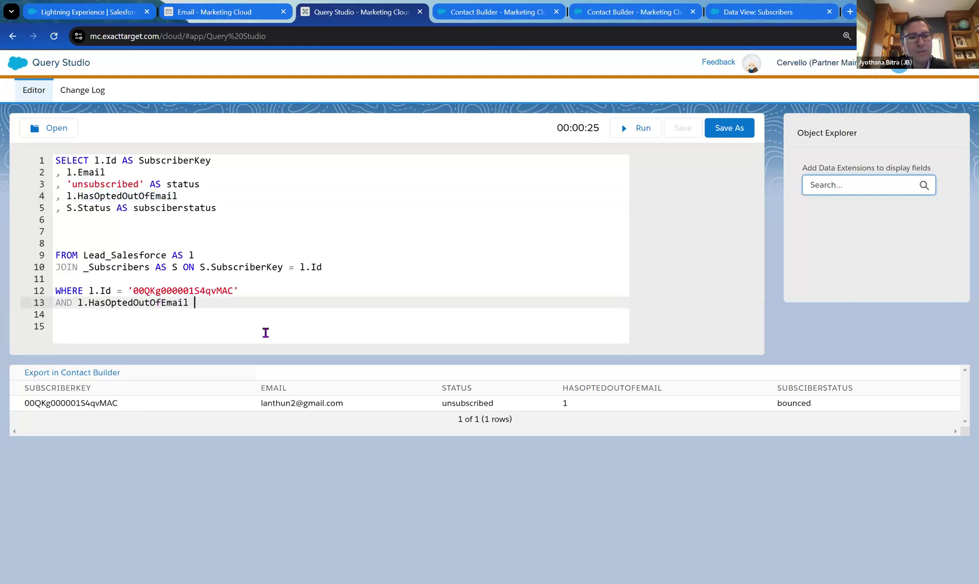
type("=")
type("1")
left_click(275, 331)
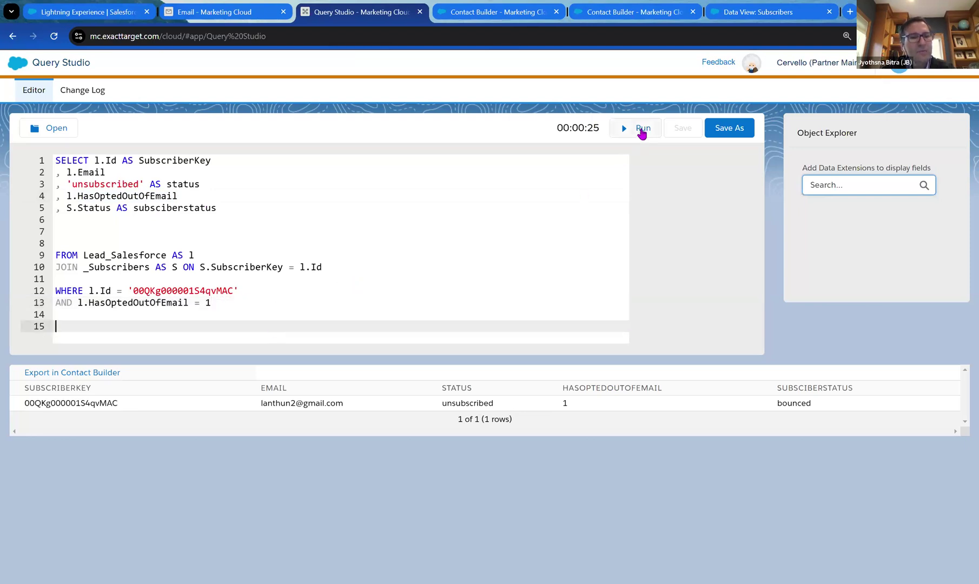
Add AND S.Status != 'unsubscribed' as a new WHERE condition on its own line.
left_click(221, 304)
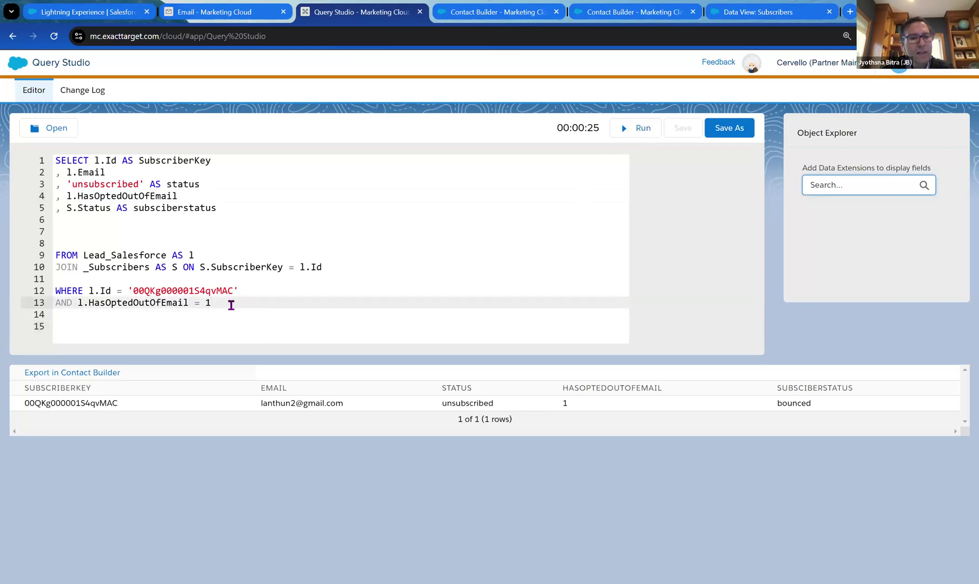
key("Return")
type("AND")
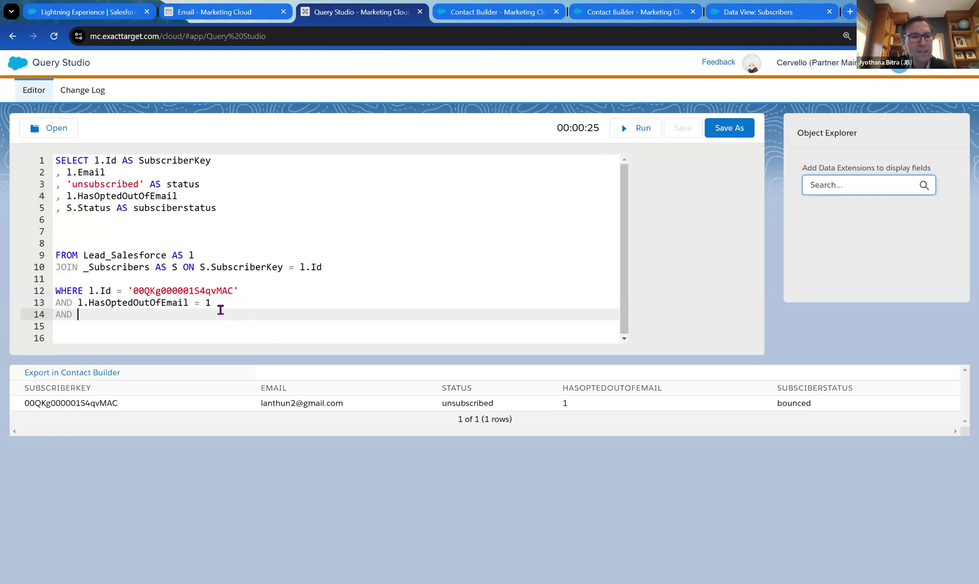
type("S.Status")
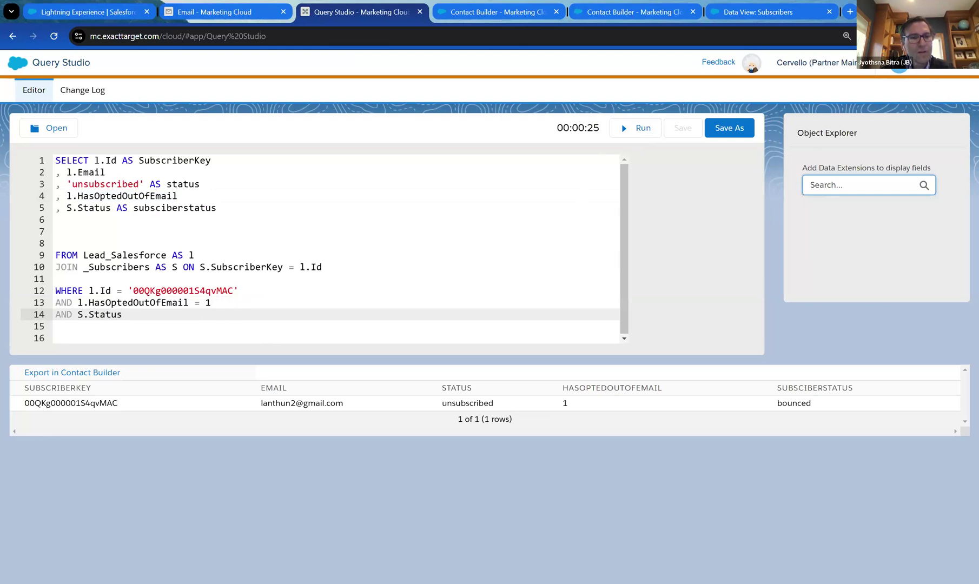
type(" =")
key("BackSpace")
key("BackSpace")
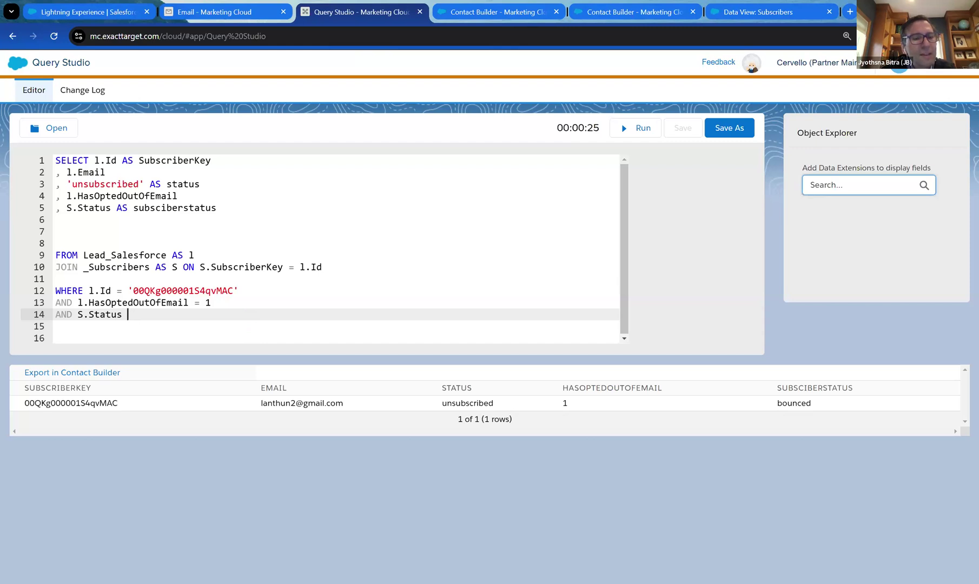
type("!=")
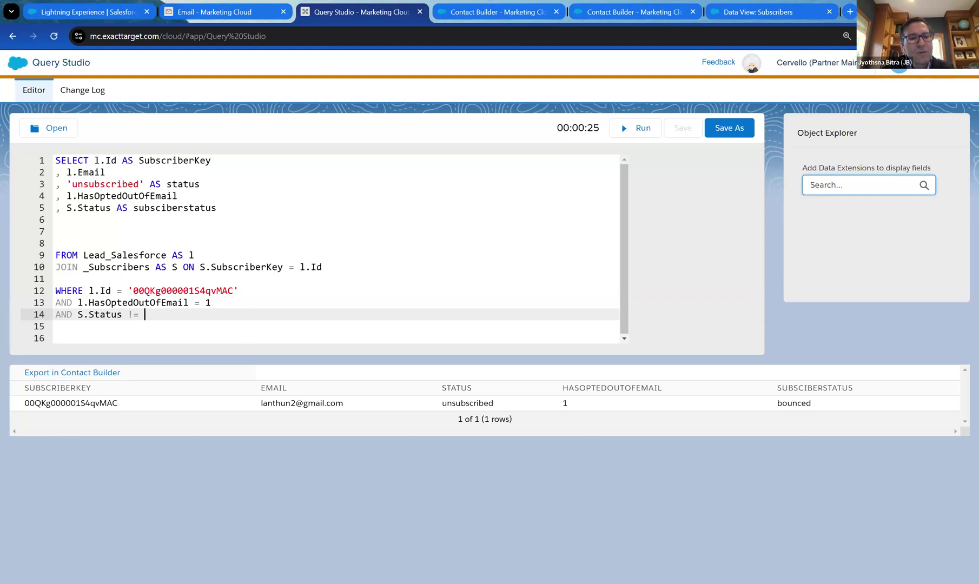
type(" 'unsubscribed")
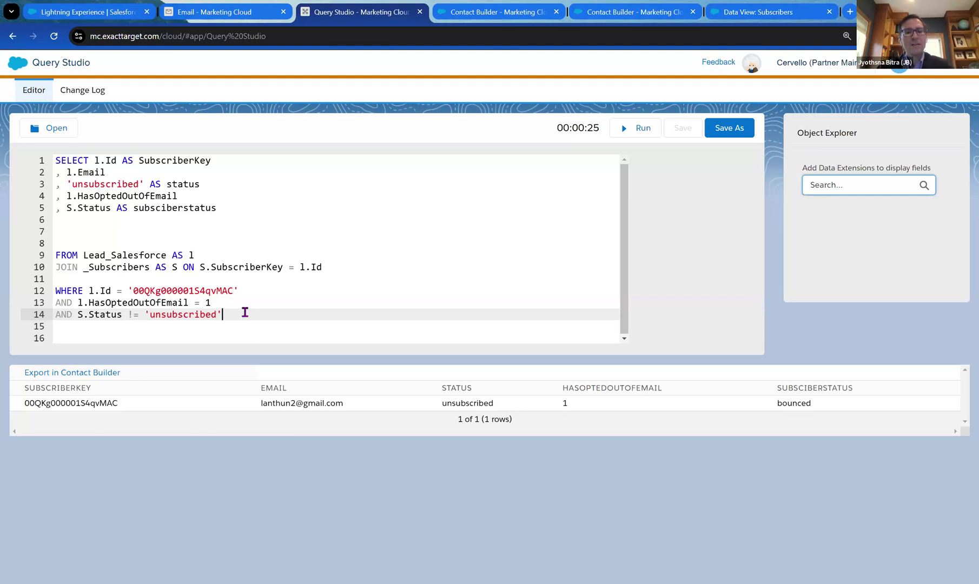
key("Return")
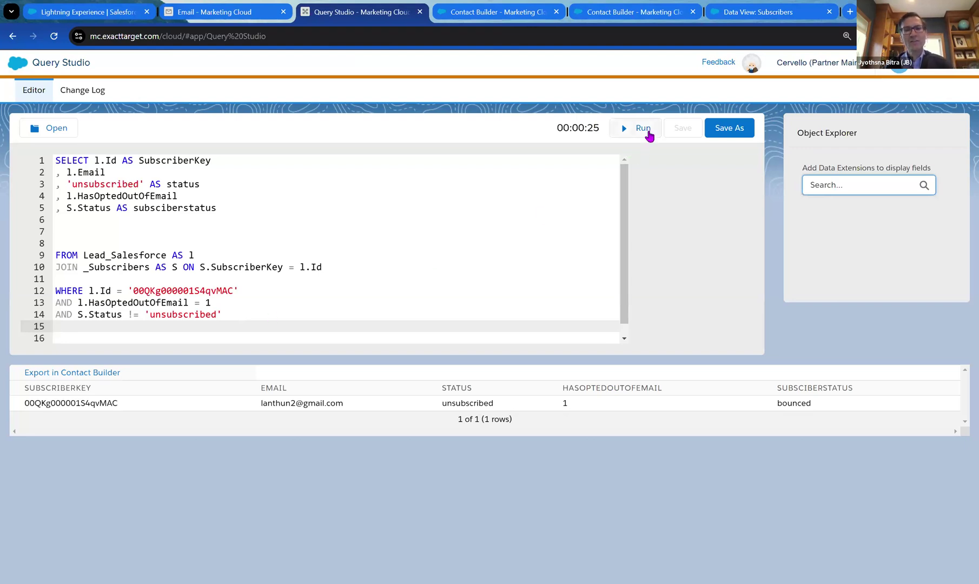
Run the revised query, then switch to the Email Studio browser tab.
left_click(642, 135)
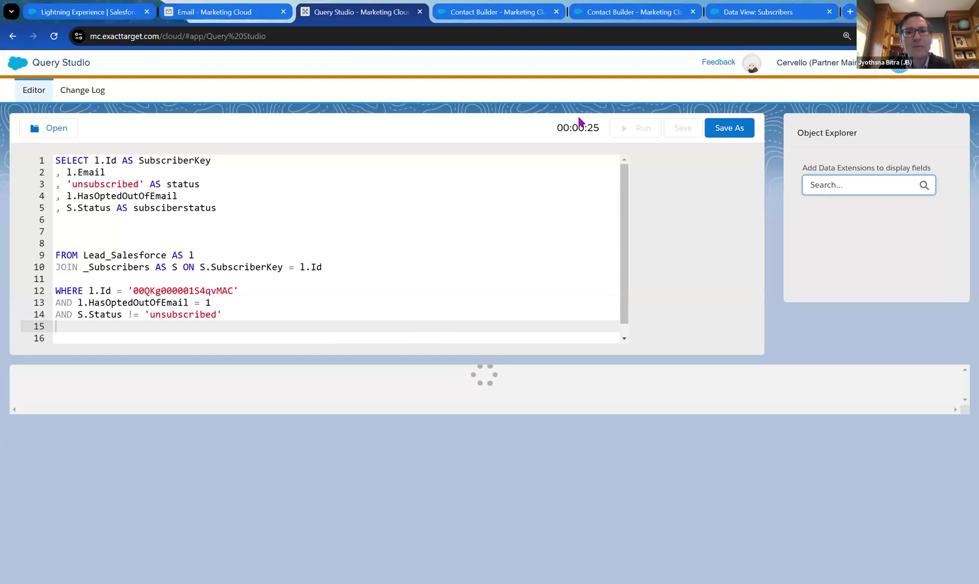
left_click(189, 11)
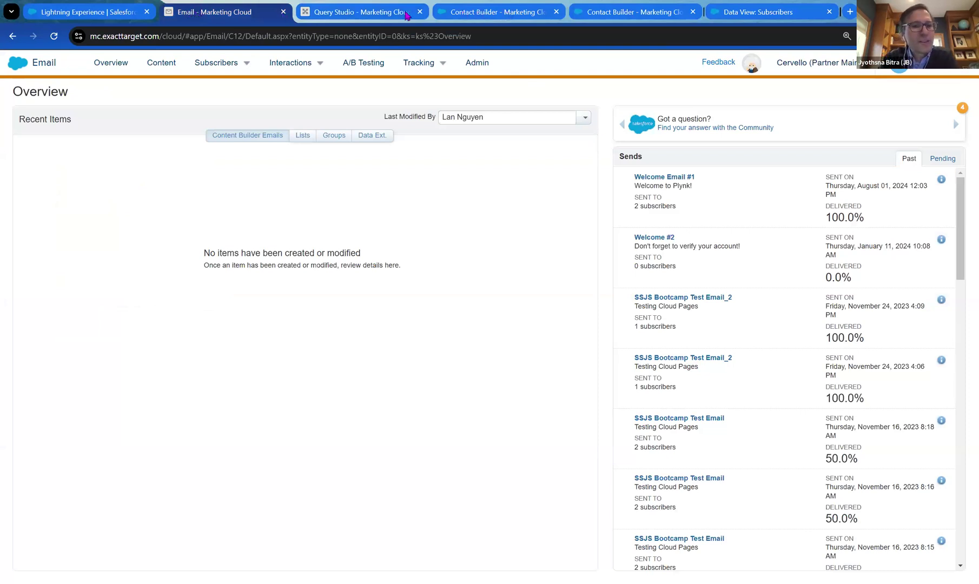
Glance at Contact Builder, then open Email Studio's Email overview from the app menu.
left_click(622, 13)
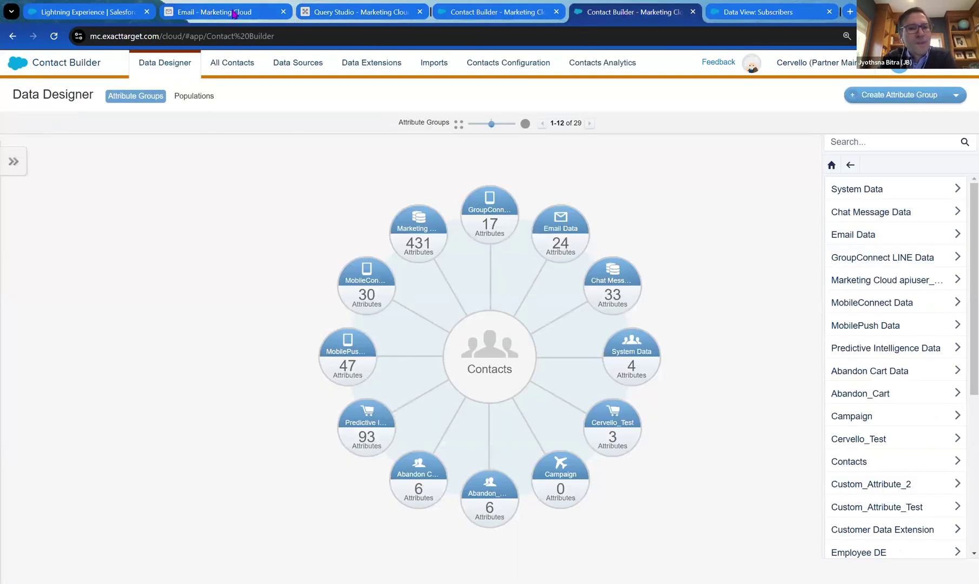
left_click(232, 12)
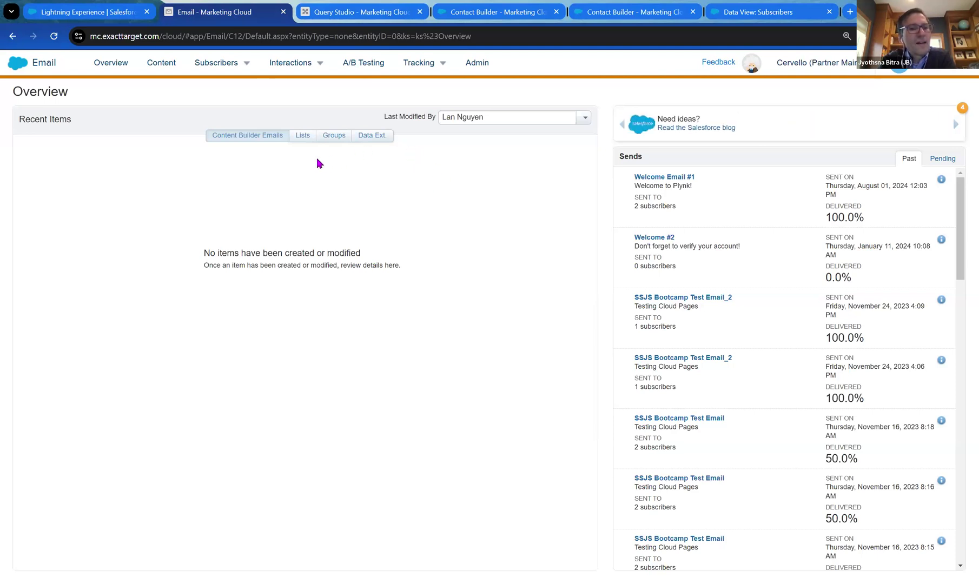
mouse_move(19, 68)
mouse_move(67, 132)
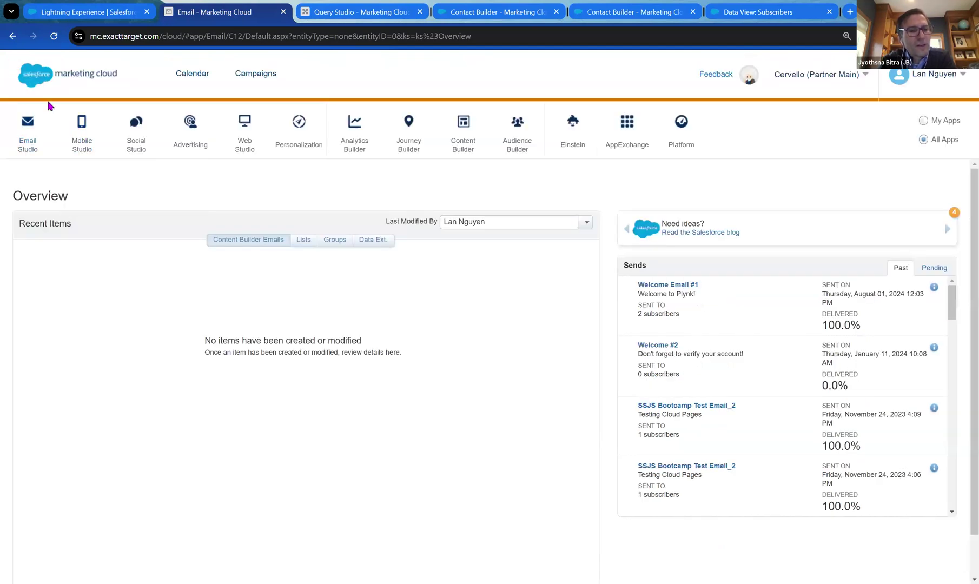
mouse_move(27, 133)
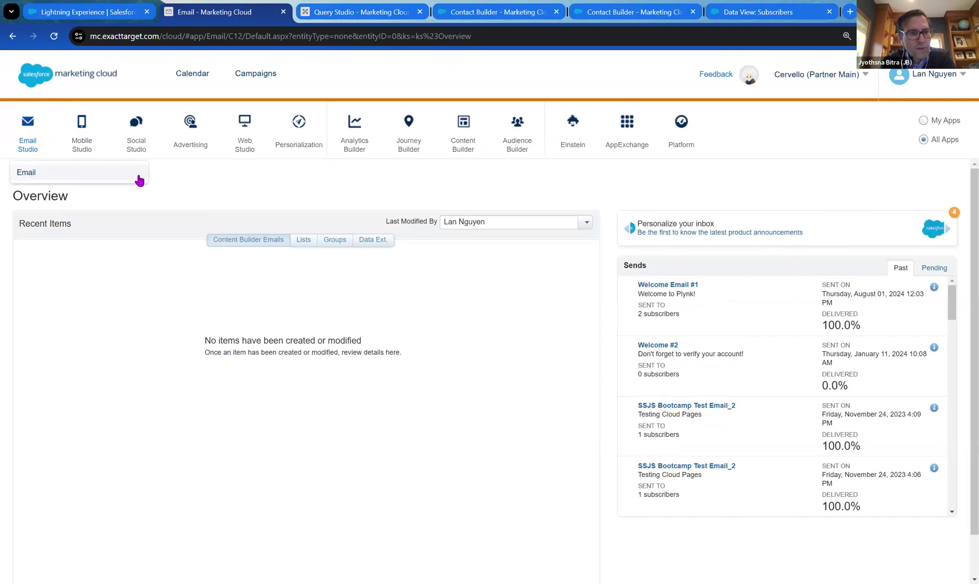
left_click(28, 174)
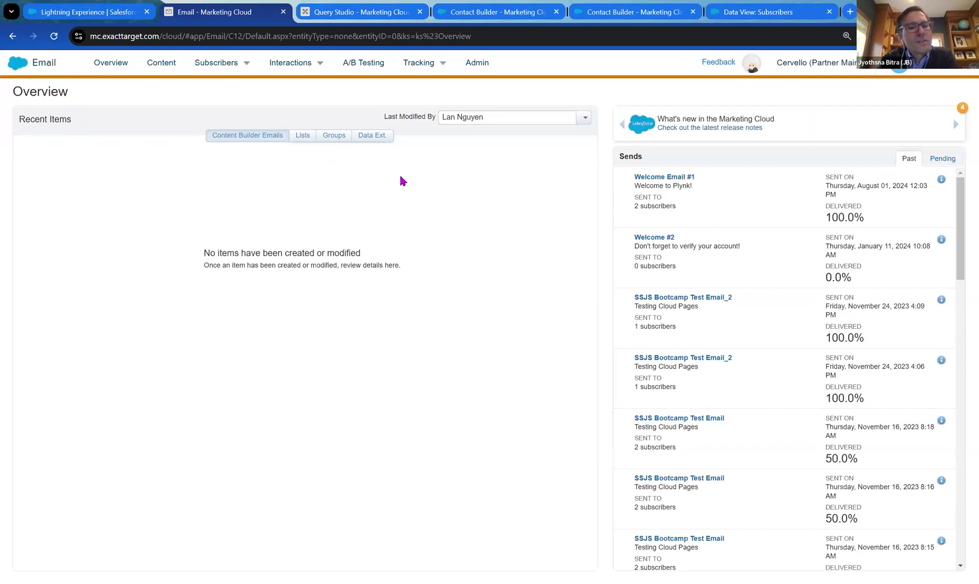
mouse_move(247, 59)
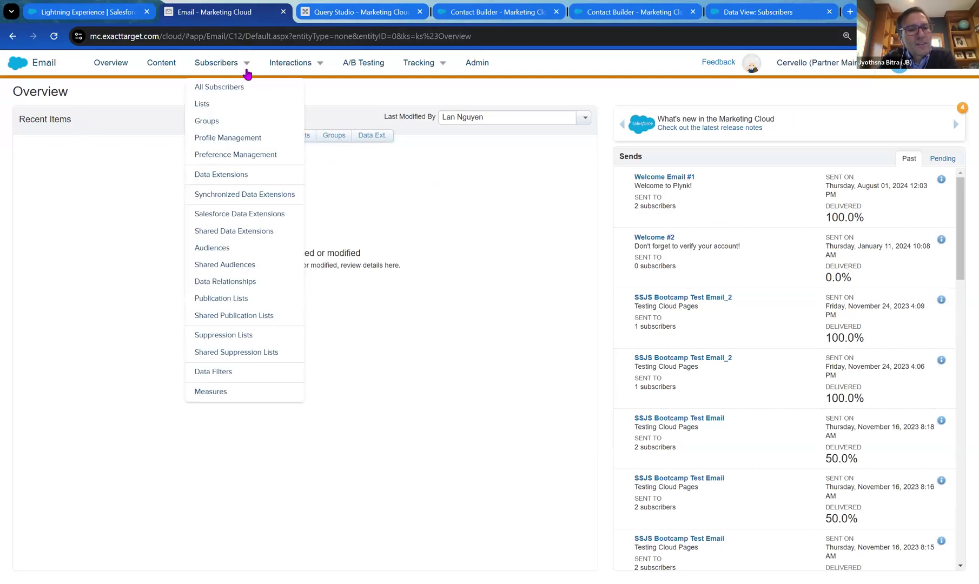
Go to Data Extensions, select the HandsOnSessions folder, and begin creating a new data extension.
left_click(231, 175)
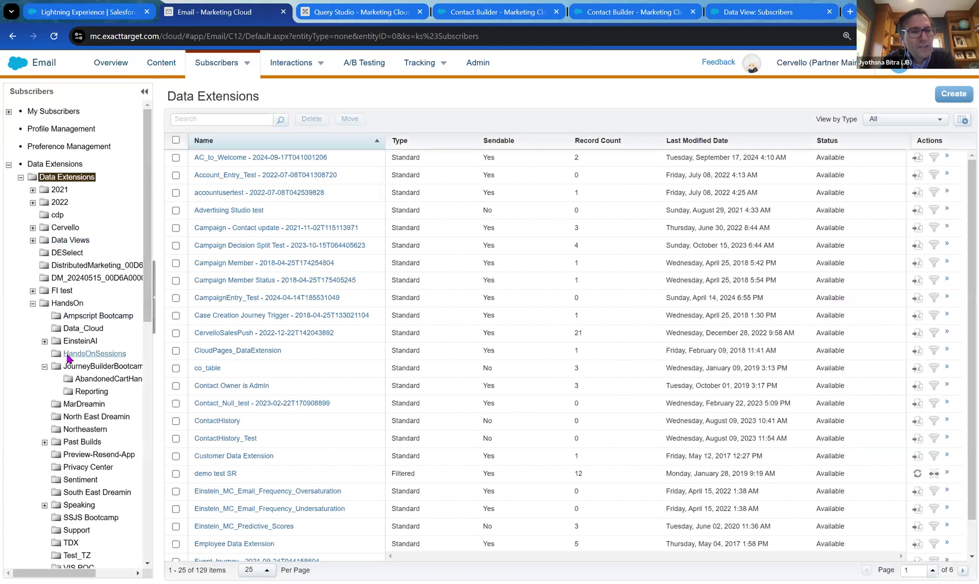
left_click(89, 354)
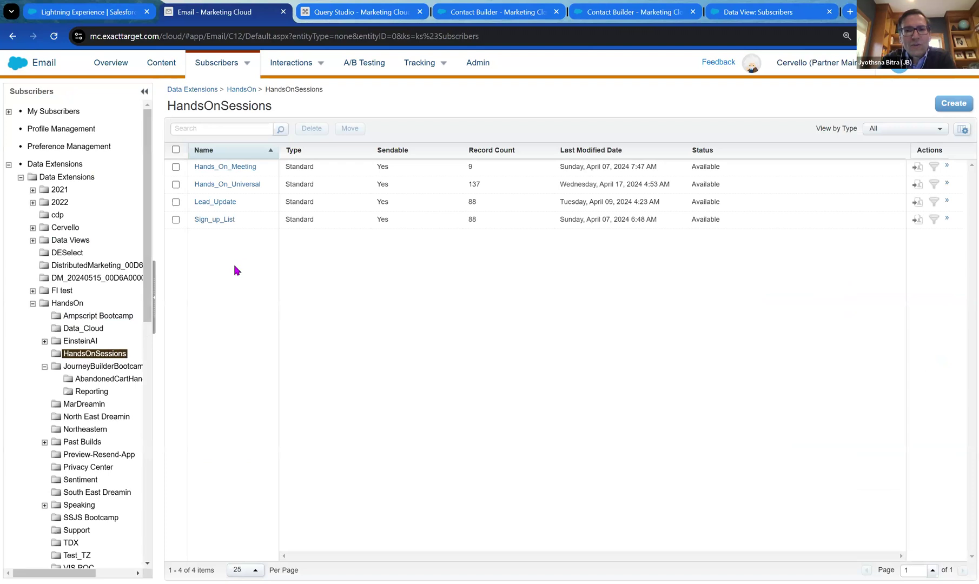
left_click(953, 103)
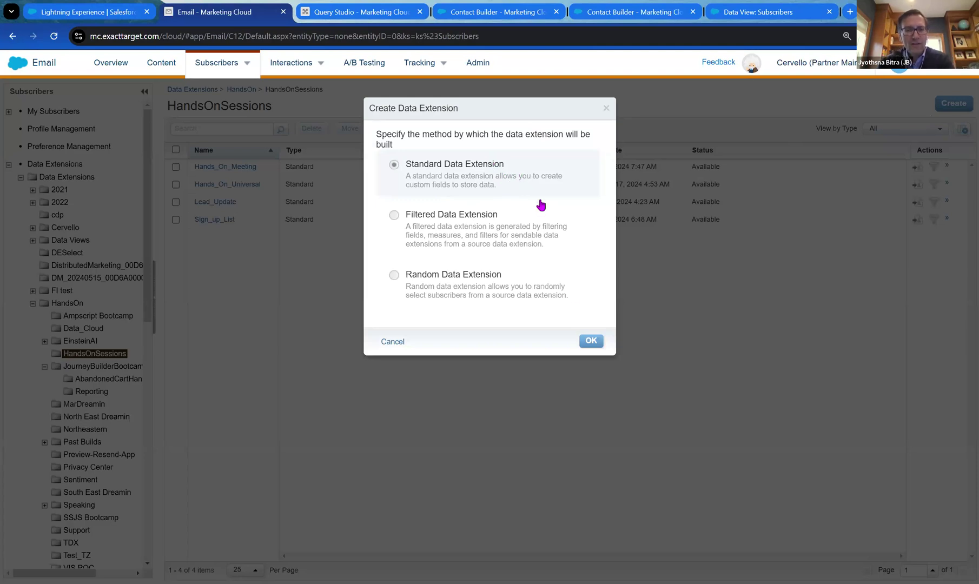
Create a standard data extension named Auto_Studio_ETL, mark it sendable, and continue to Data Retention.
left_click(590, 341)
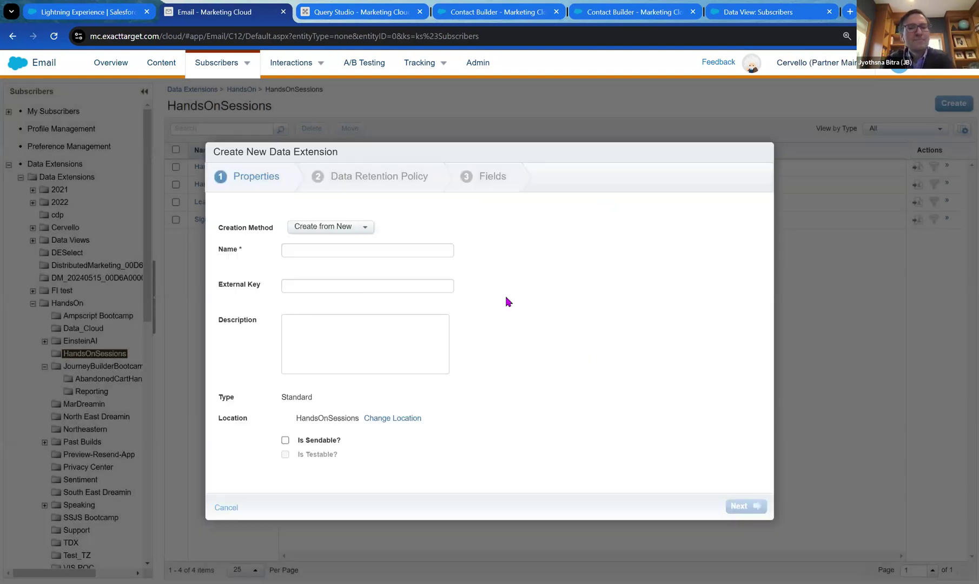
left_click(403, 251)
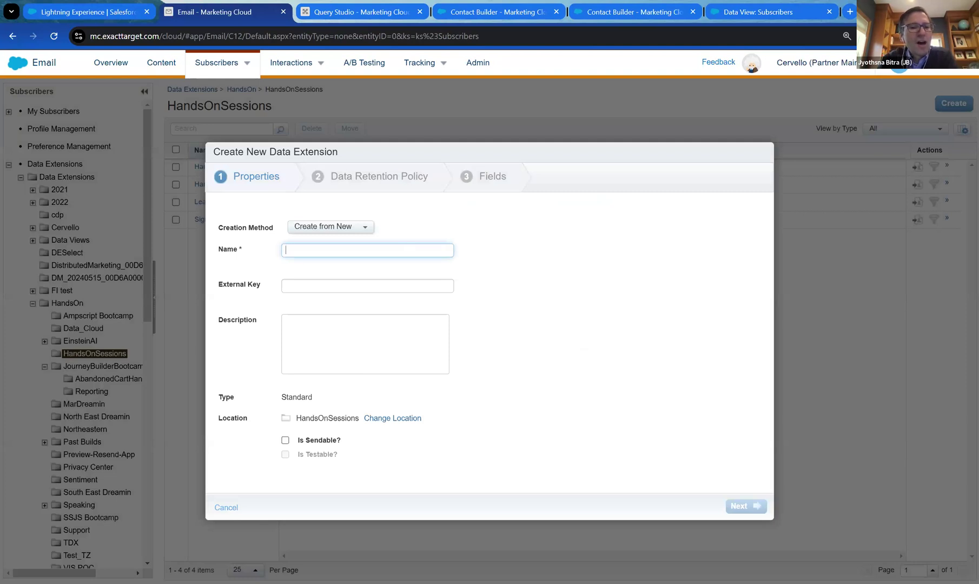
type("Au")
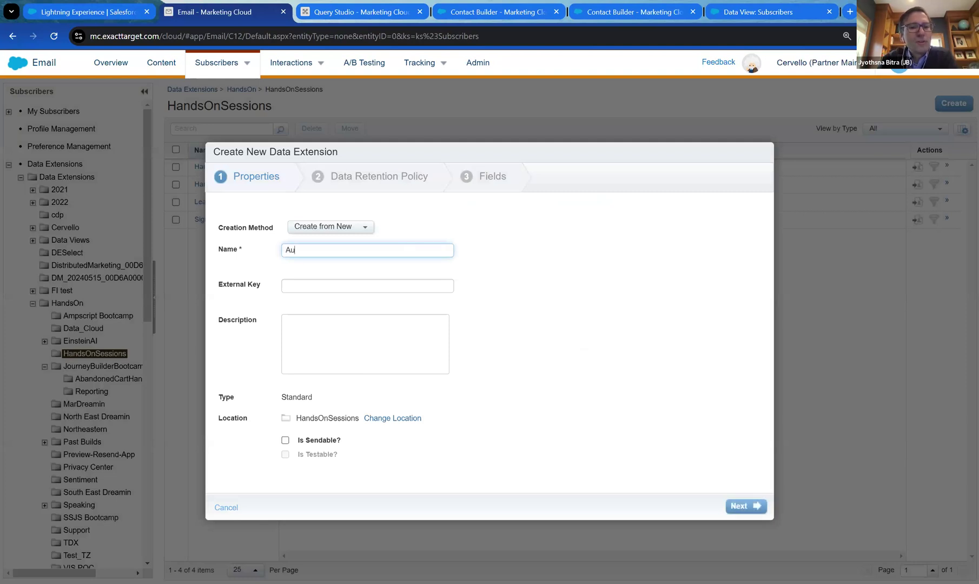
type("to Studo")
type("o ETL")
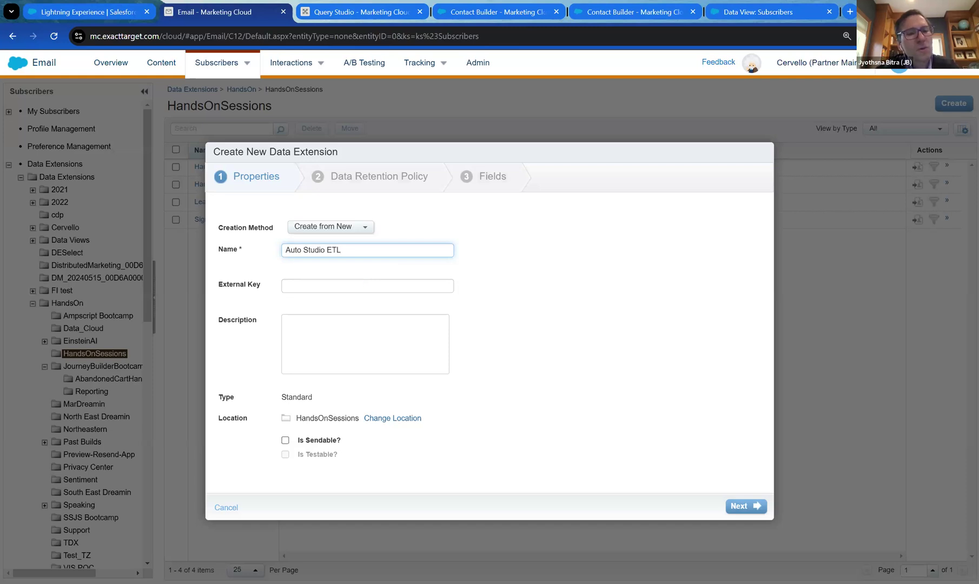
left_click(304, 250)
key("BackSpace")
type("_")
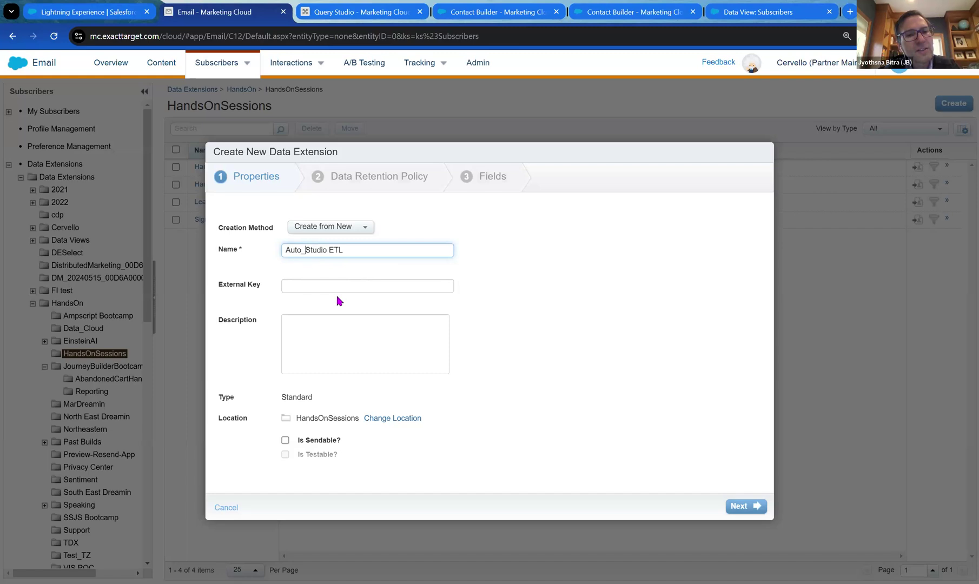
key("BackSpace")
type("_")
left_click(339, 284)
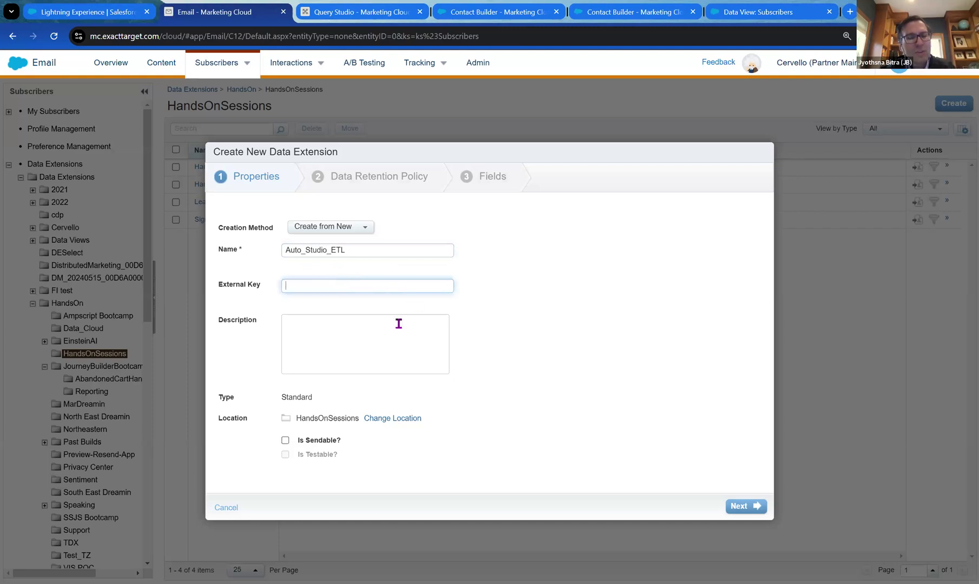
left_click(285, 440)
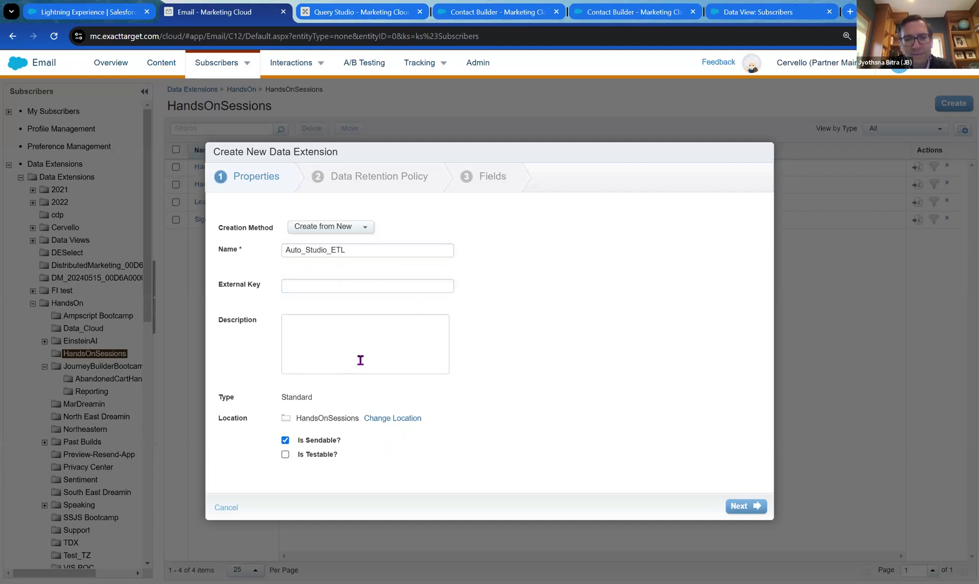
left_click(738, 506)
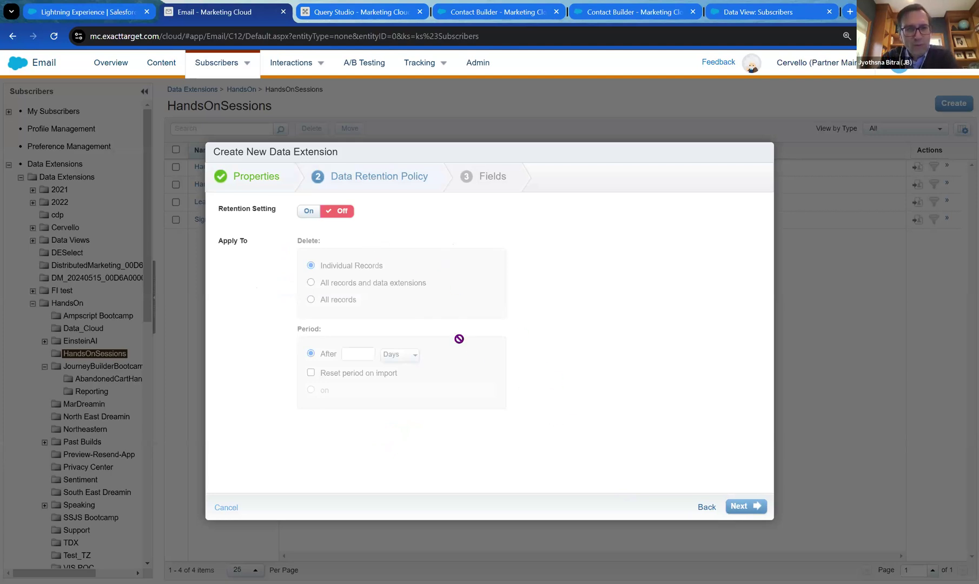
Advance the data extension to its Fields step and return to Query Studio's results.
left_click(745, 507)
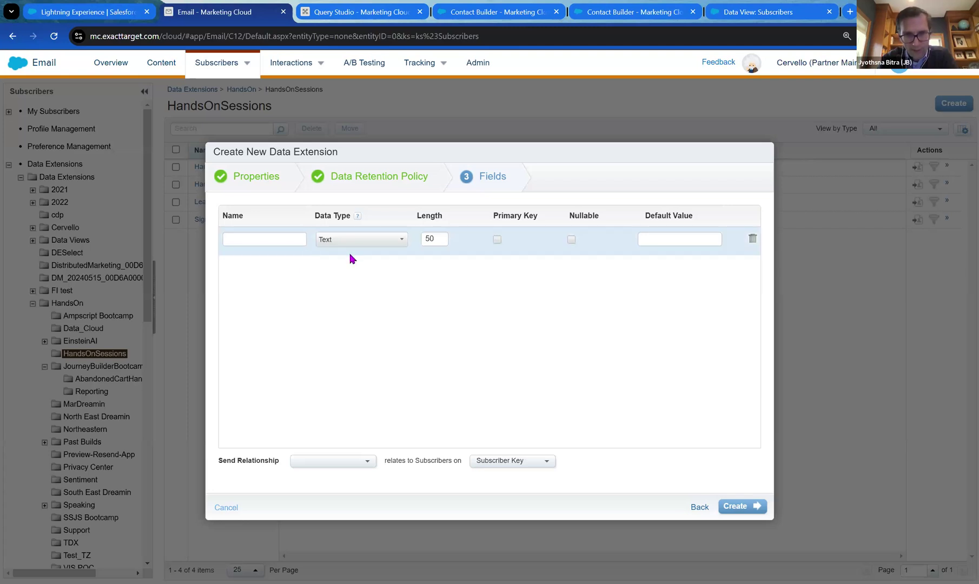
left_click(374, 10)
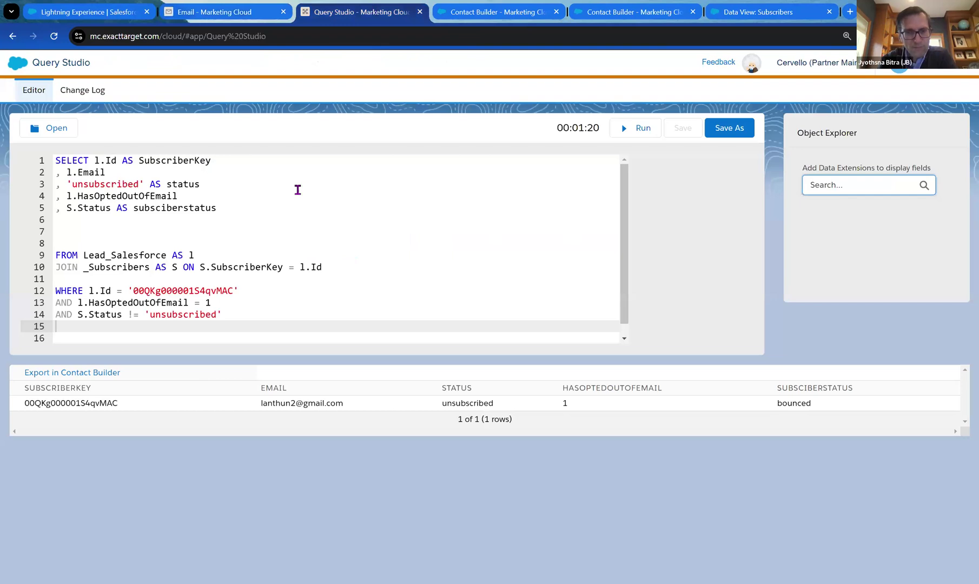
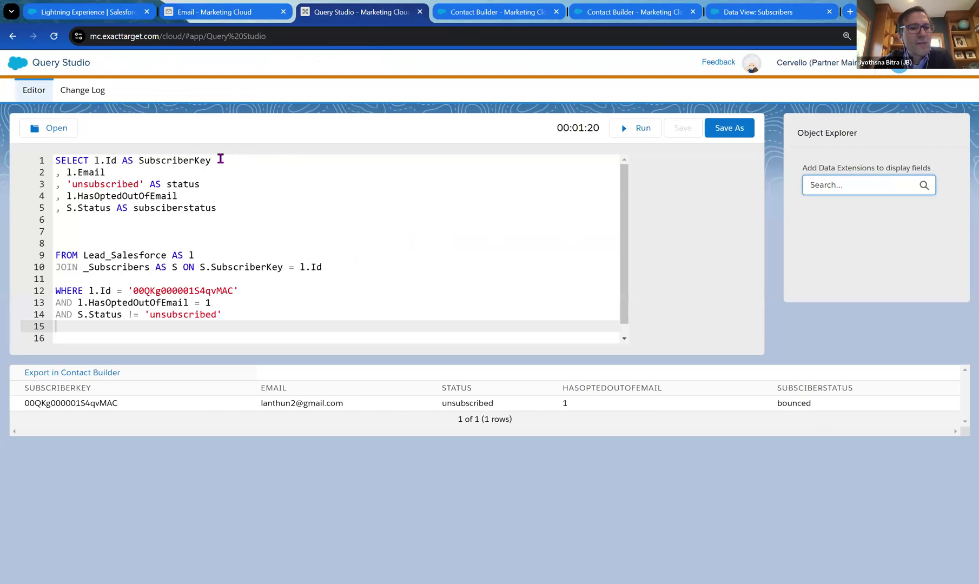
Add SubscriberKey, copied from the query, as the first field and make it the primary key.
double_click(199, 159)
key("ctrl+c")
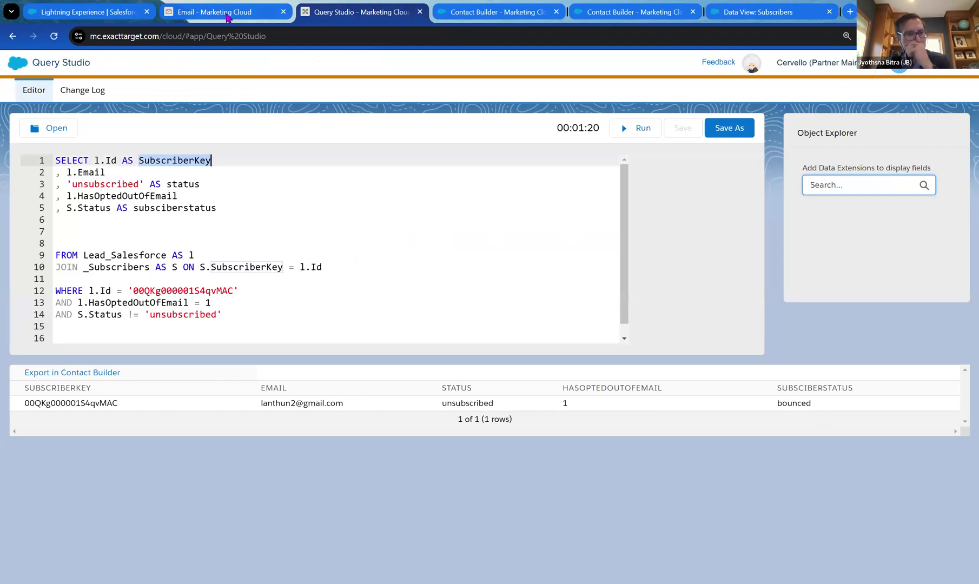
left_click(227, 18)
left_click(290, 238)
key("ctrl+v")
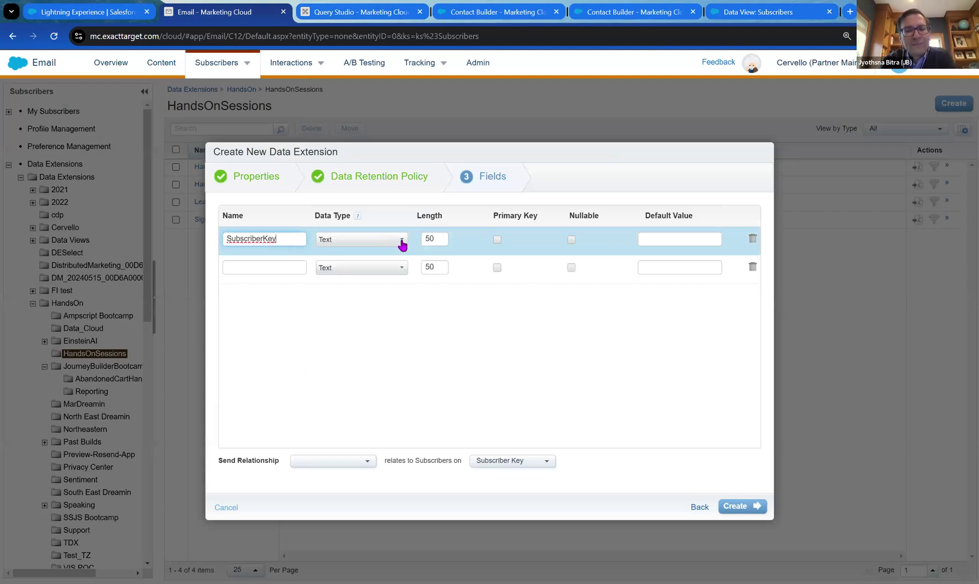
left_click(497, 239)
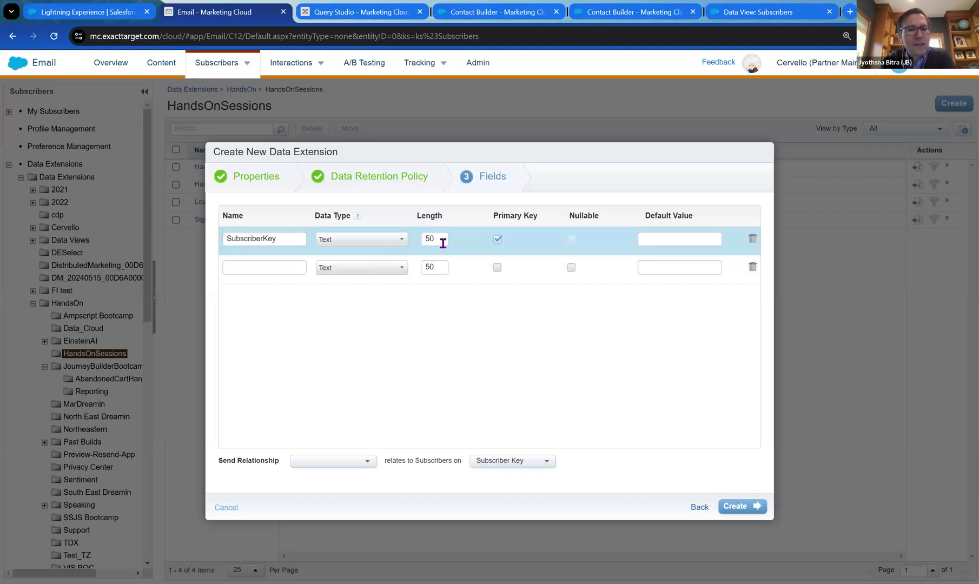
Add an Email field with data type EmailAddress, its name copied from the query.
left_click(356, 12)
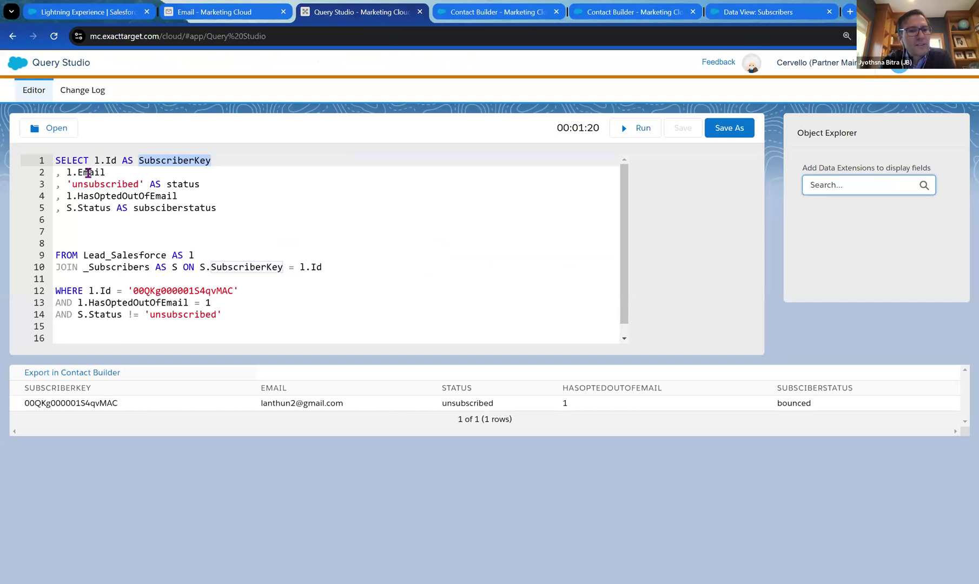
double_click(88, 172)
key("ctrl+c")
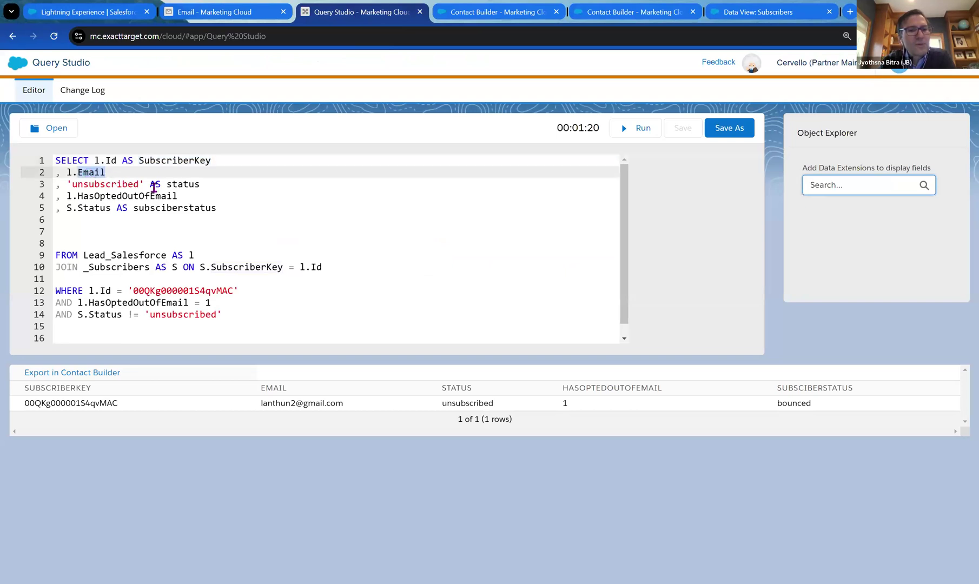
left_click(252, 13)
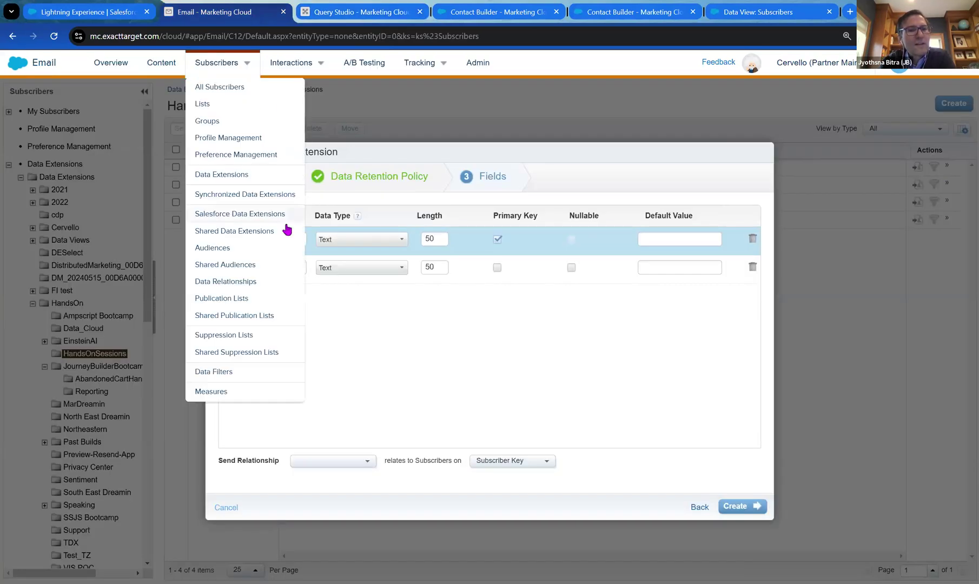
left_click(288, 267)
key("ctrl+v")
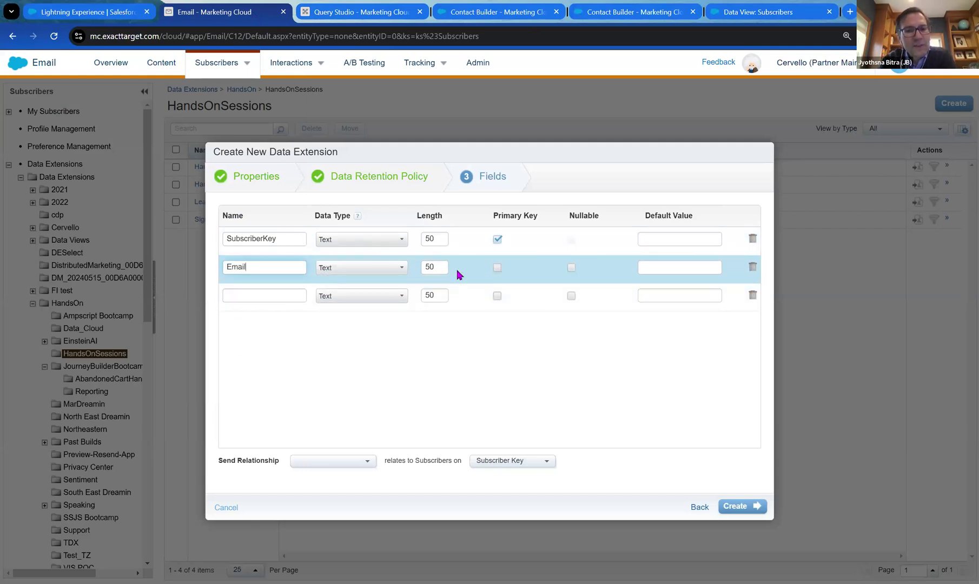
left_click(401, 273)
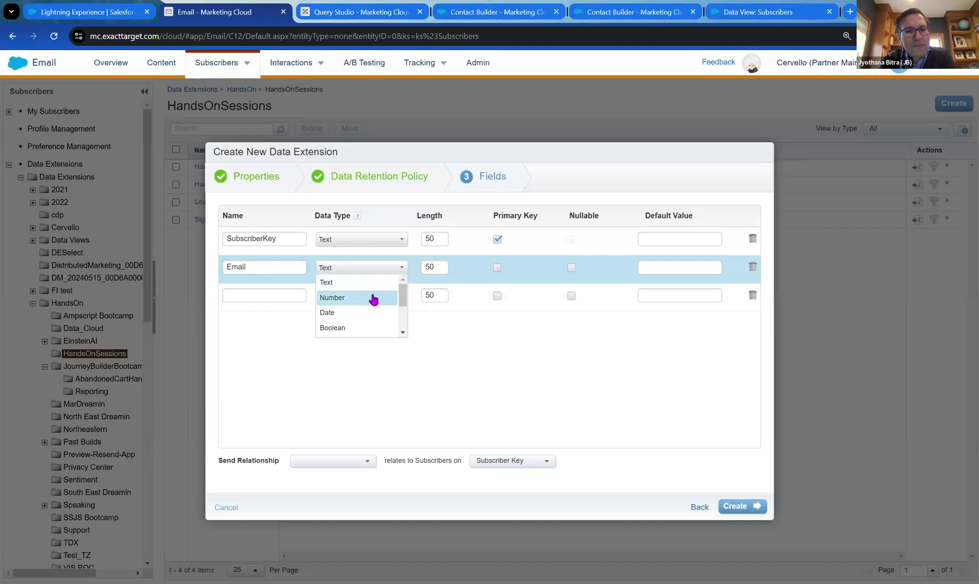
scroll(379, 300, "down", 2)
left_click(375, 284)
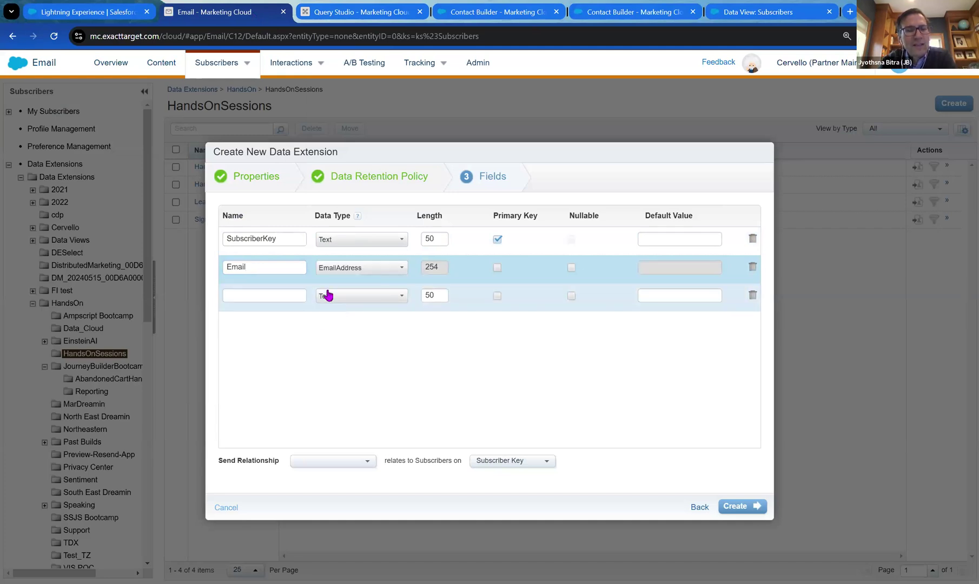
Add a status field, its name copied from the query.
left_click(356, 12)
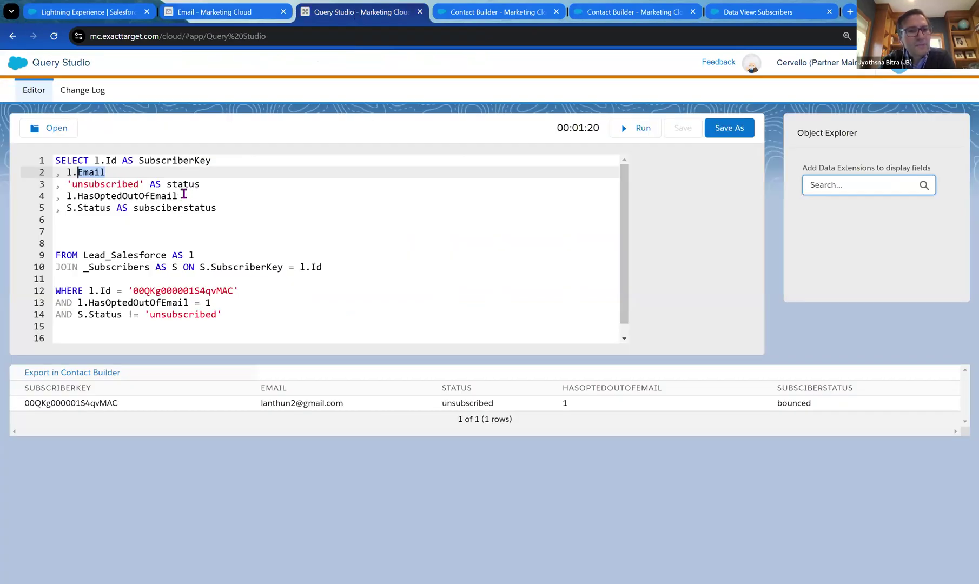
double_click(184, 185)
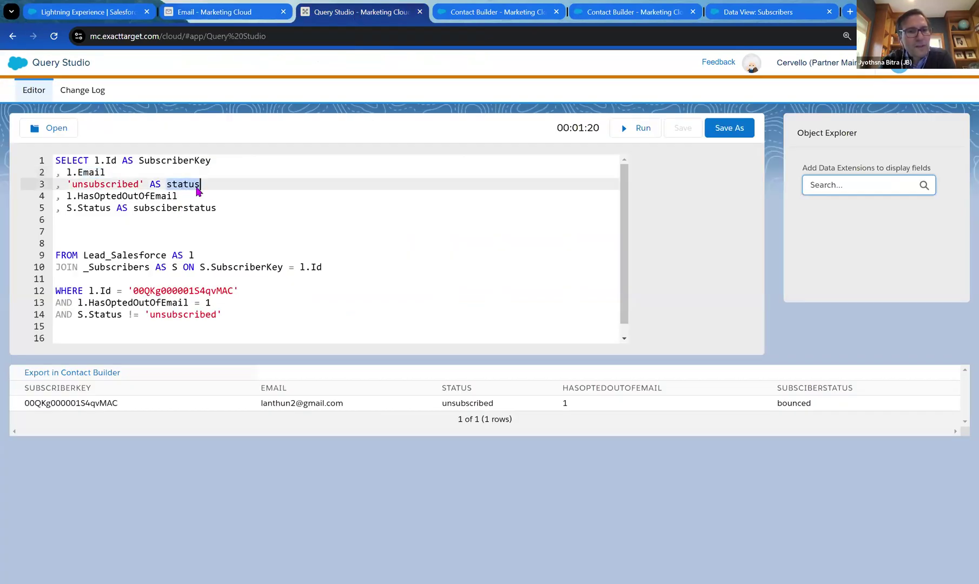
key("ctrl+c")
left_click(255, 12)
left_click(276, 295)
key("ctrl+v")
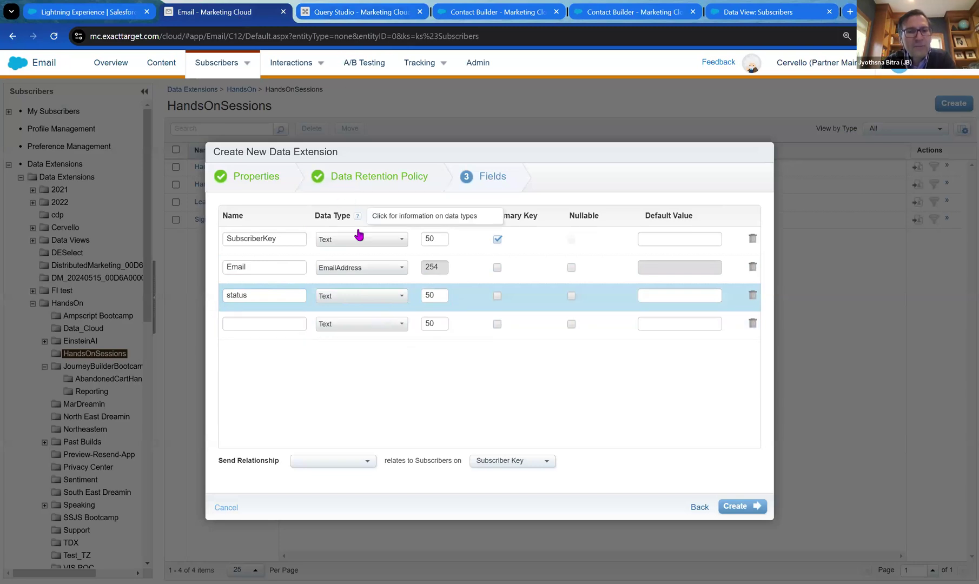
Relate subscribers on SubscriberKey and create the data extension.
left_click(369, 461)
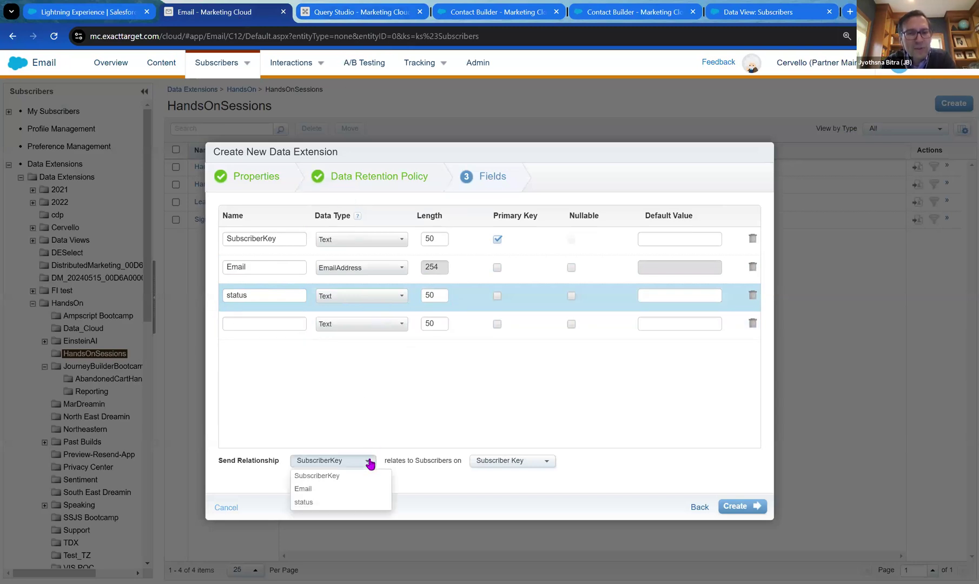
left_click(351, 477)
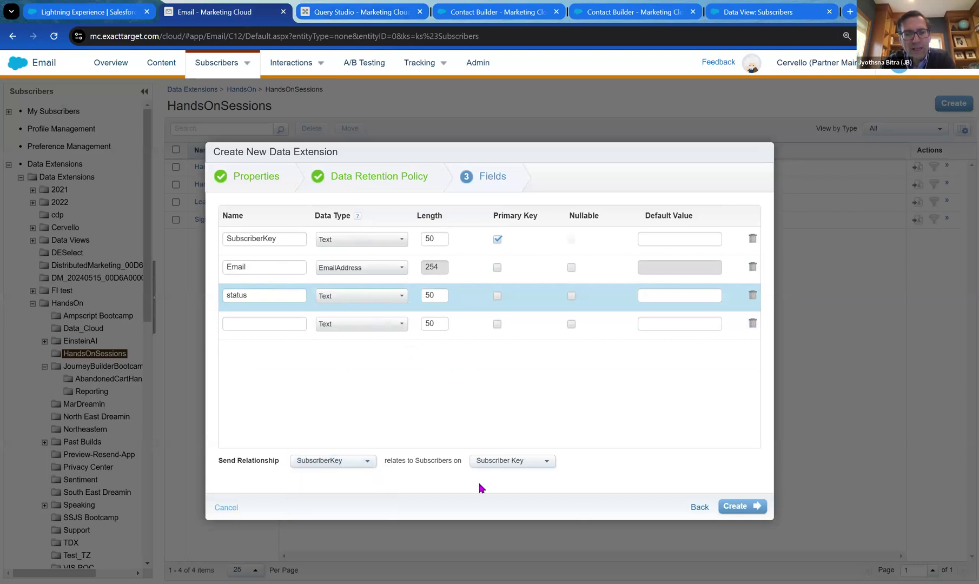
left_click(740, 507)
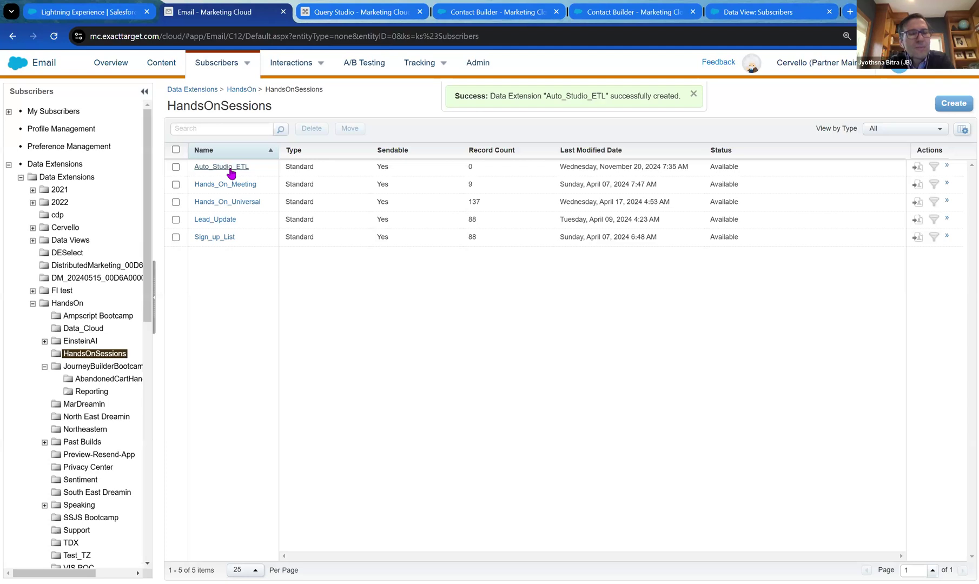
Switch from the Marketing Cloud menu to Automation Studio's list of automations.
mouse_move(103, 86)
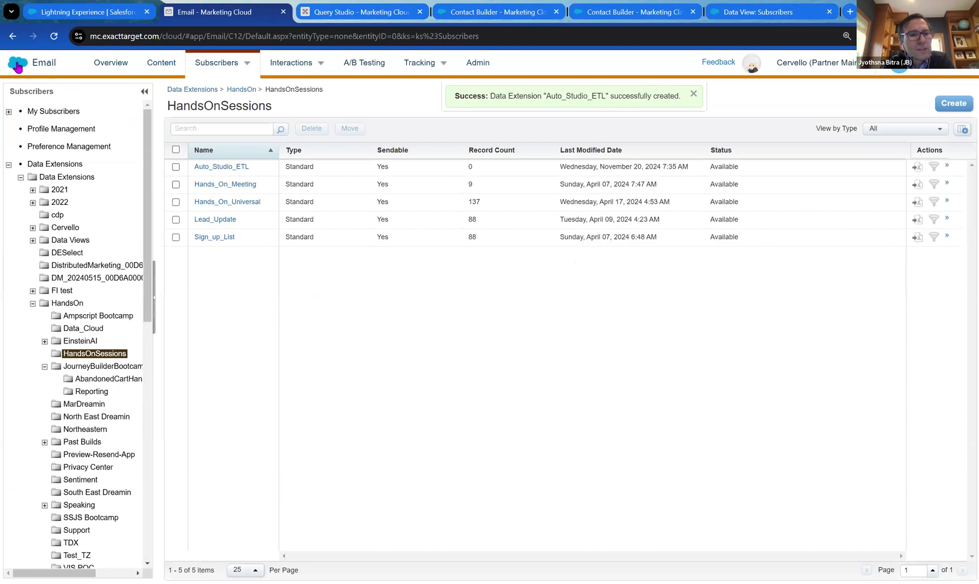
mouse_move(18, 65)
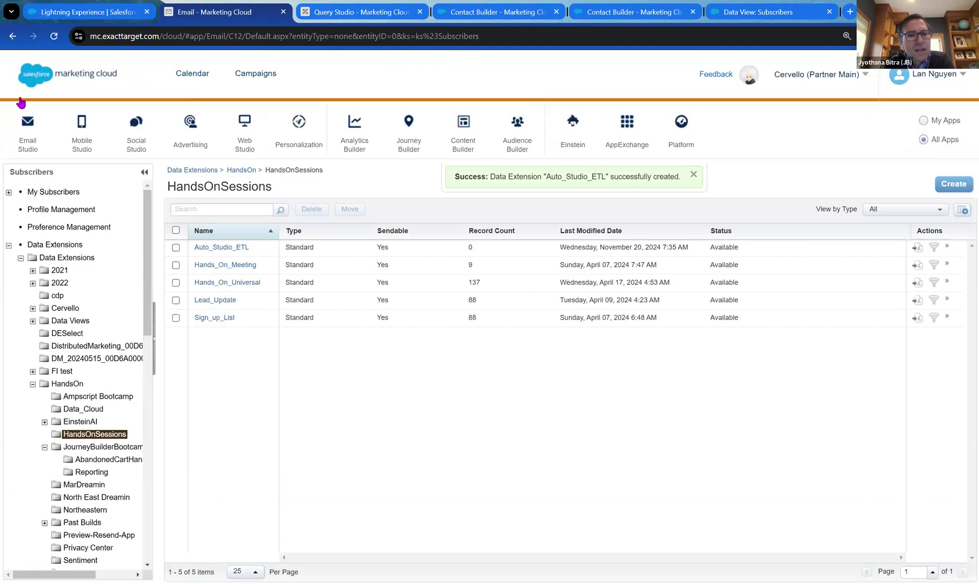
mouse_move(422, 135)
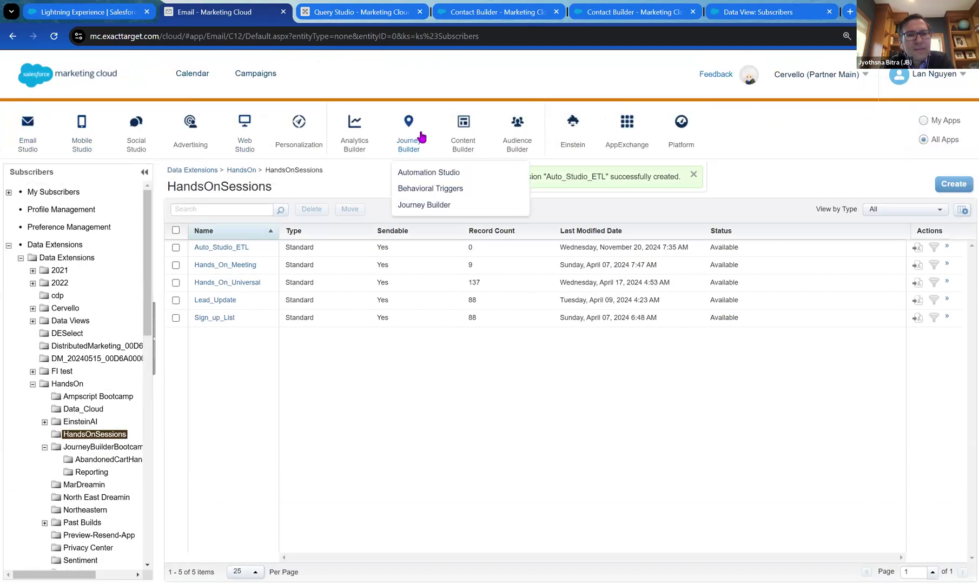
left_click(443, 172)
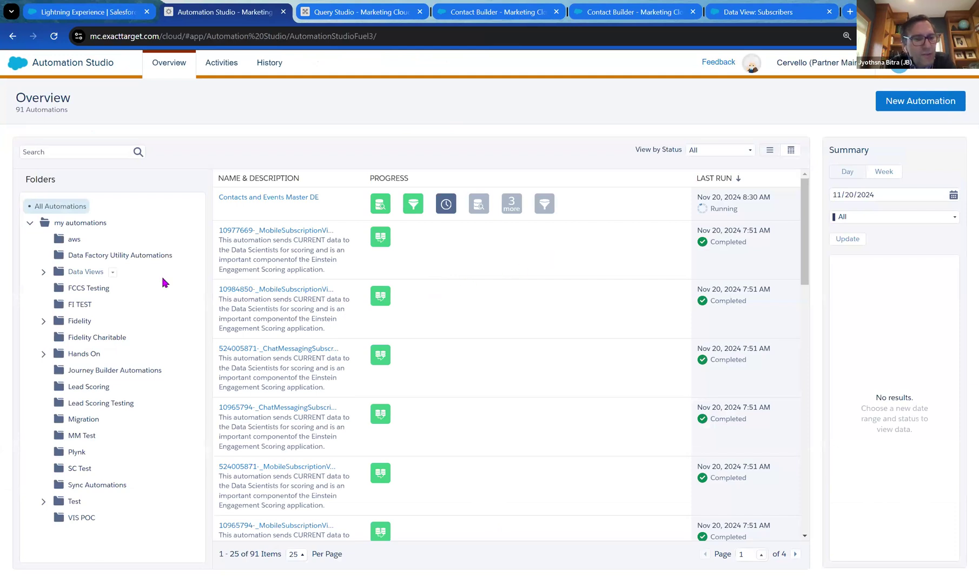
In the Hands On folder, start a new automation with Schedule as its starting source.
left_click(72, 355)
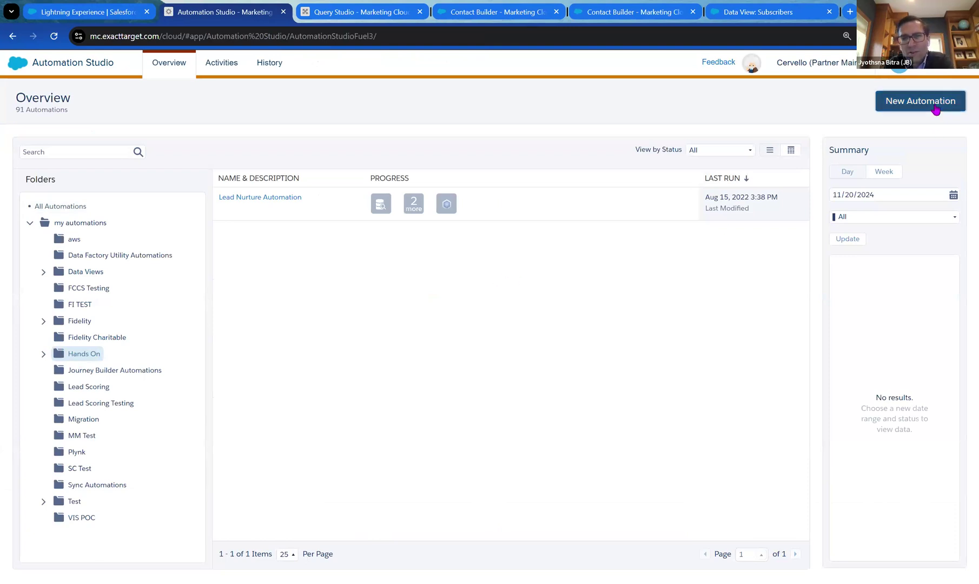
left_click(940, 102)
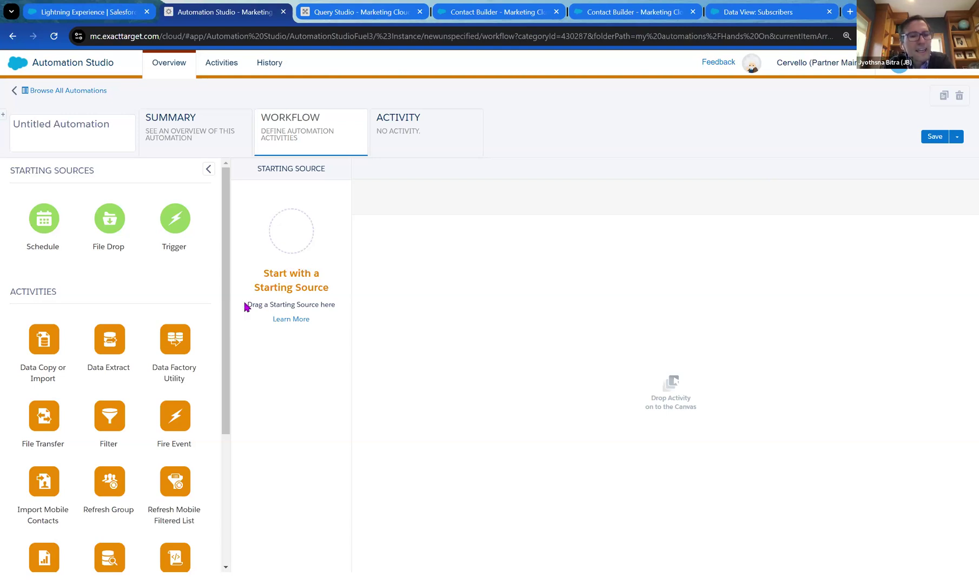
left_click_drag(35, 212, 289, 226)
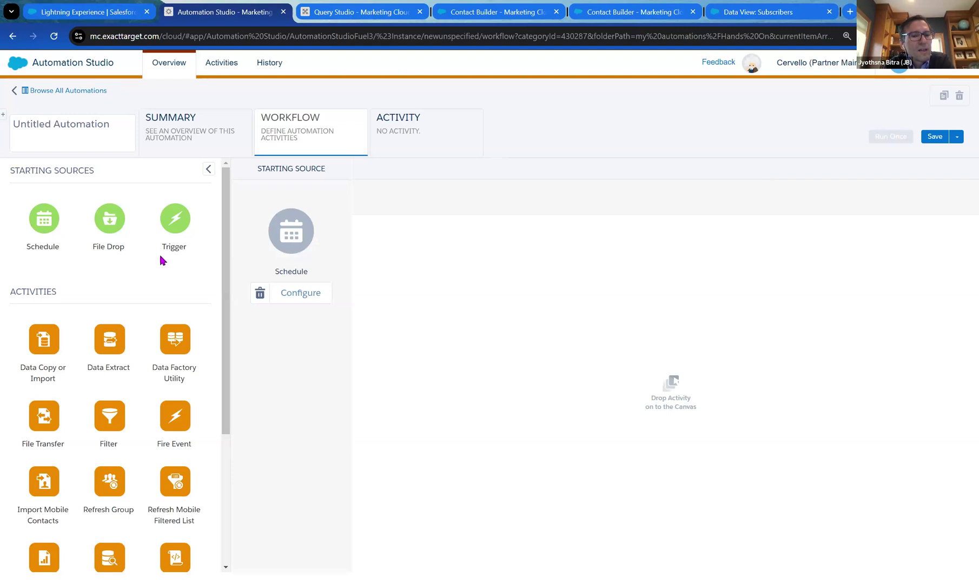
Rename the automation to Auto_Studio_ETL and save it.
scroll(164, 265, "down", 1)
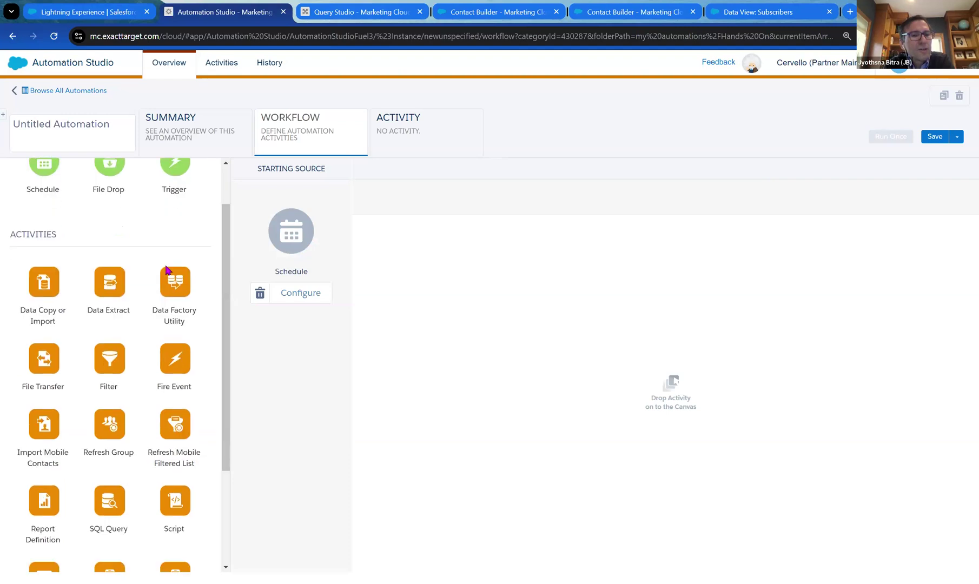
scroll(166, 268, "down", 1)
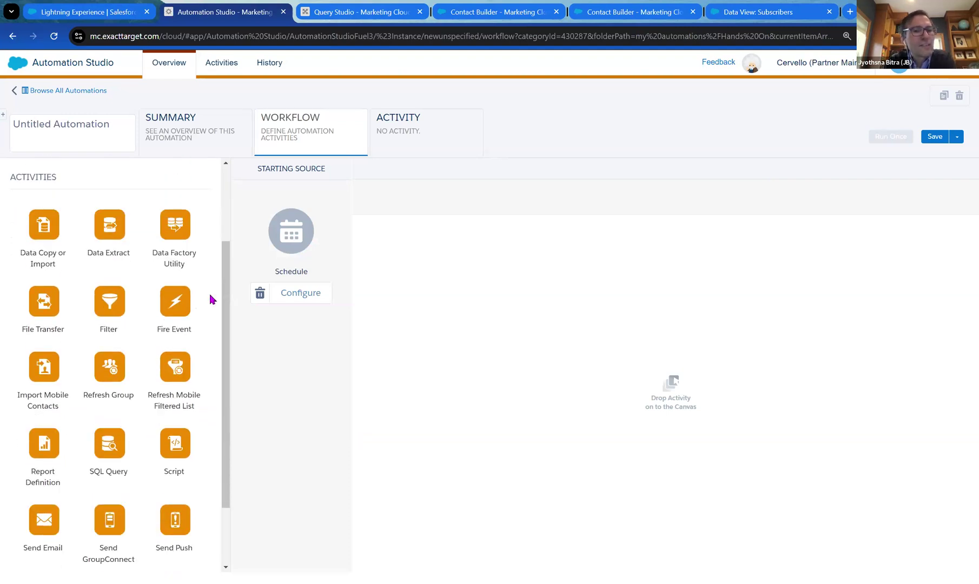
scroll(215, 306, "down", 1)
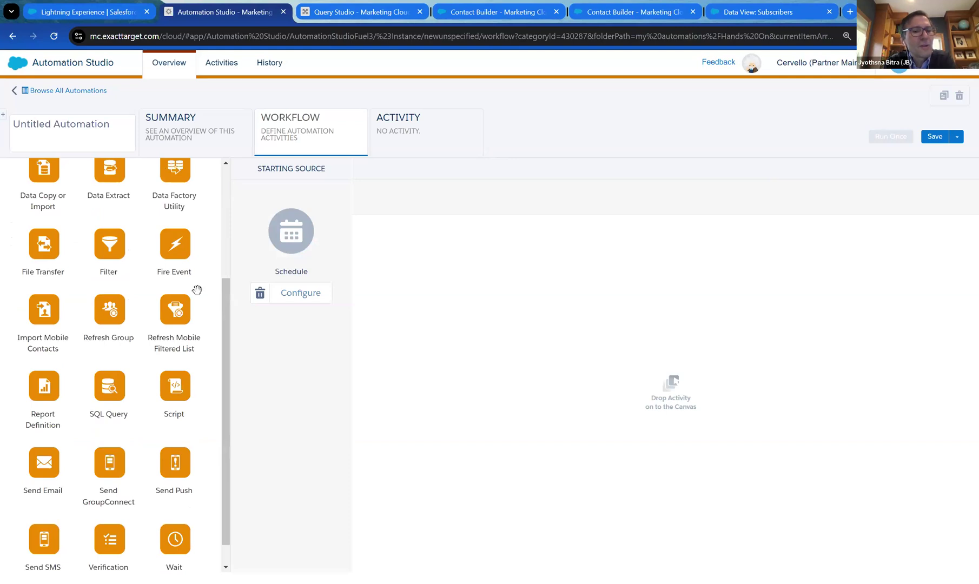
scroll(126, 275, "up", 3)
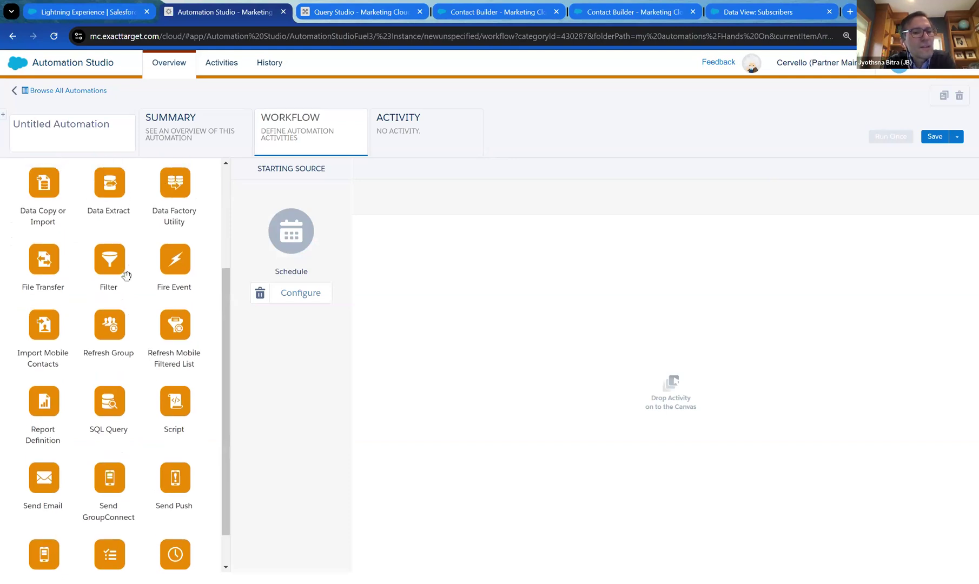
left_click(49, 133)
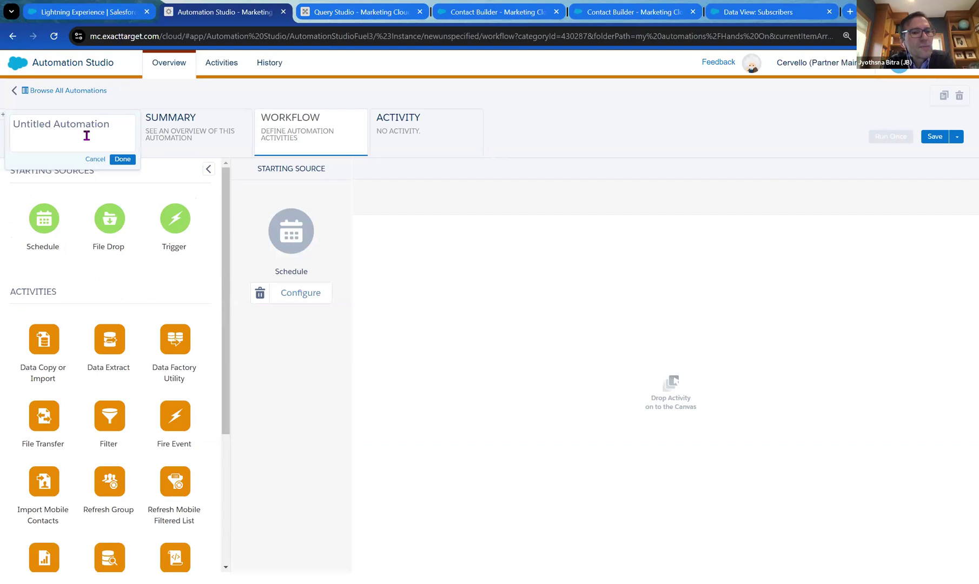
type("Auto_Studio_ETL")
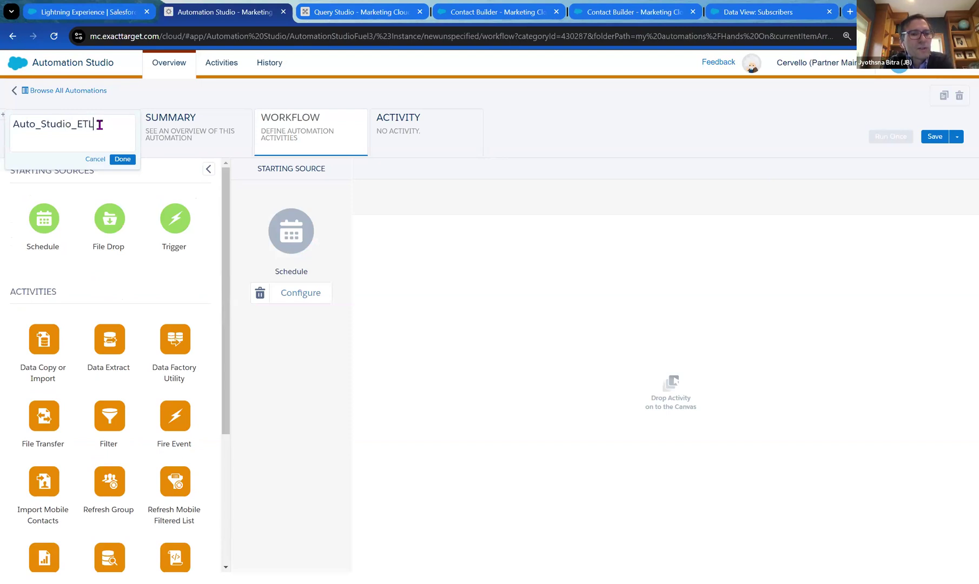
left_click(129, 160)
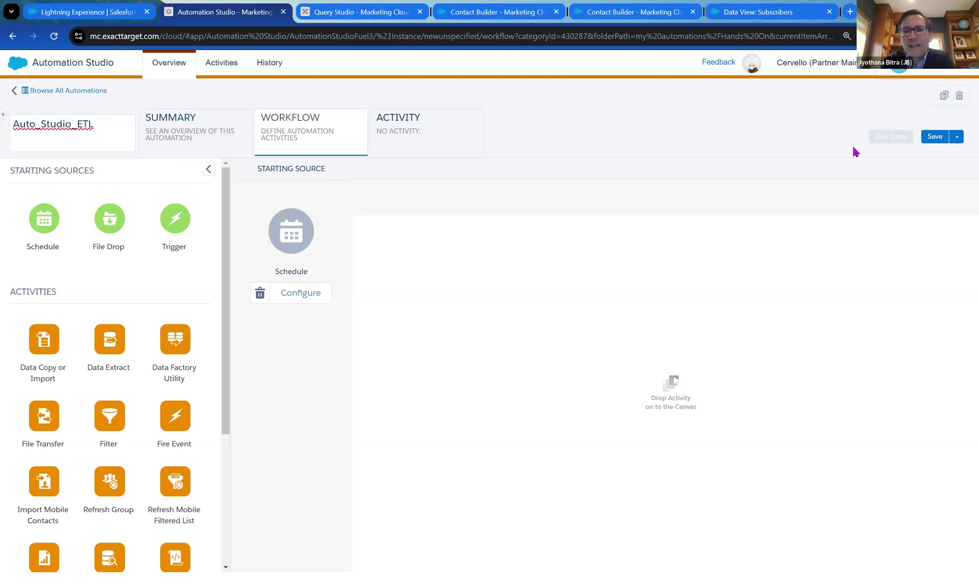
left_click(930, 139)
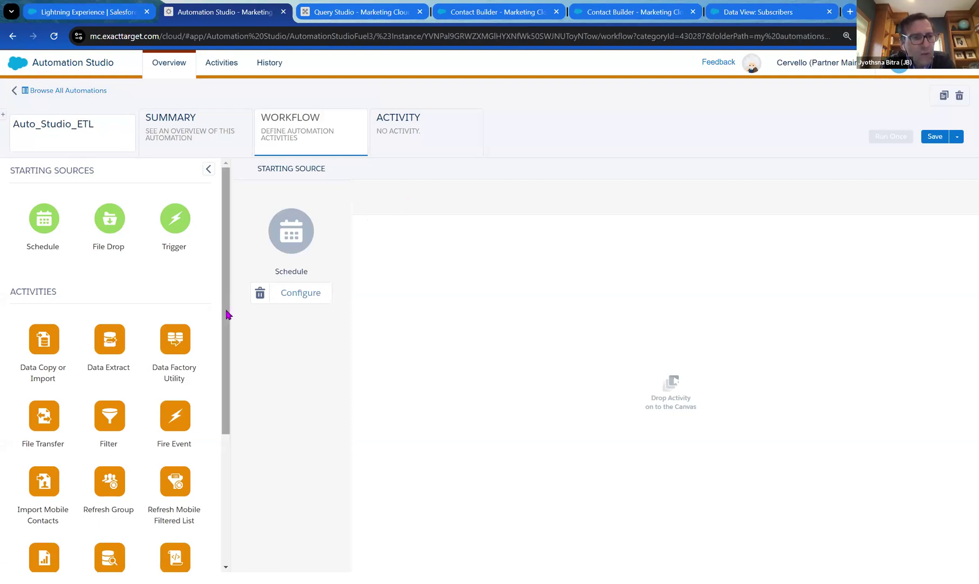
Drop three SQL Query activities onto the workflow canvas.
scroll(227, 315, "down", 1)
scroll(227, 314, "down", 1)
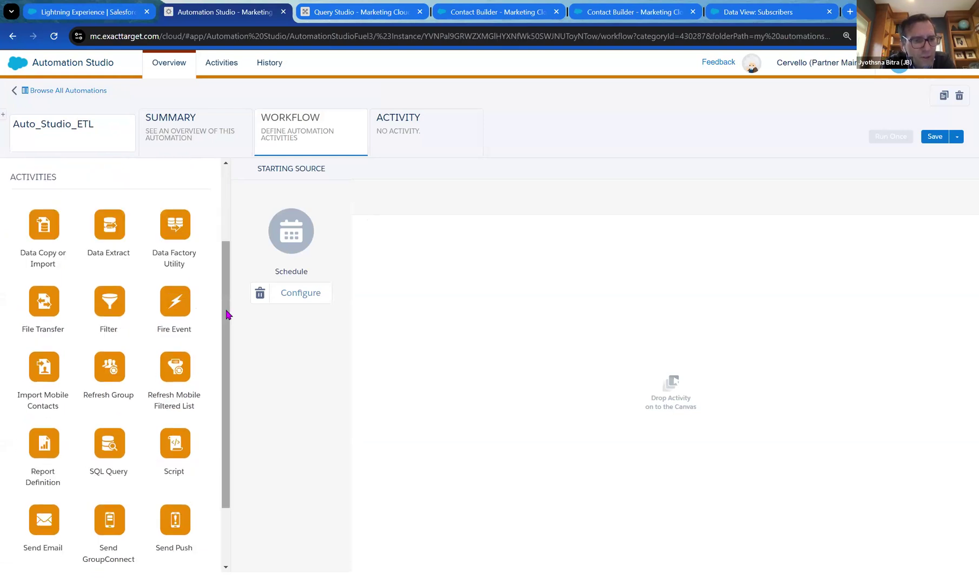
scroll(227, 314, "down", 2)
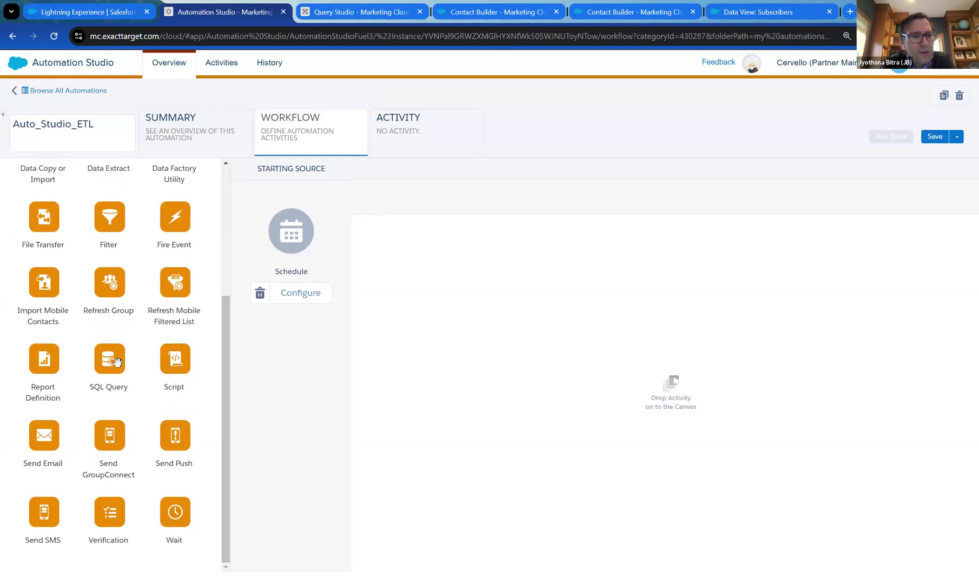
left_click_drag(112, 362, 415, 277)
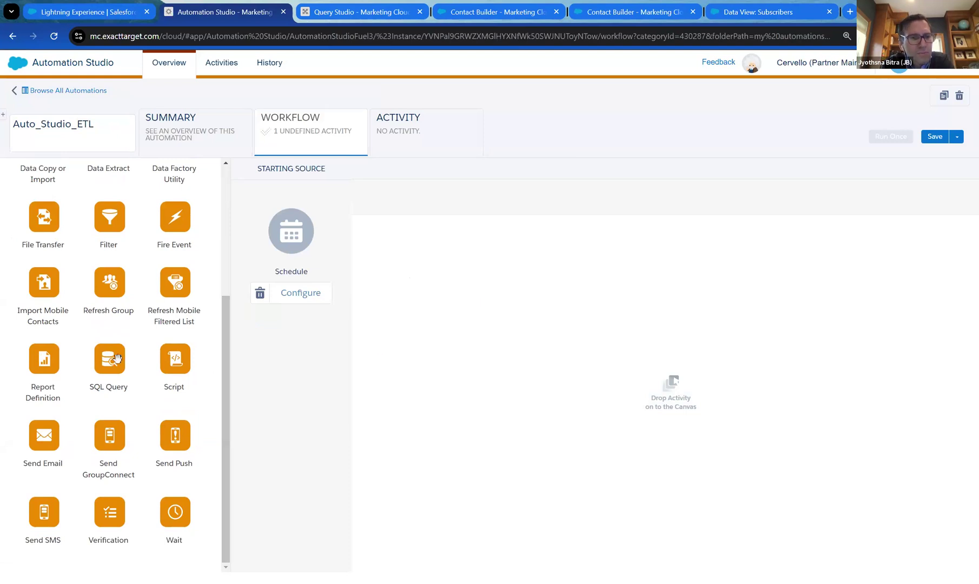
left_click_drag(111, 357, 614, 381)
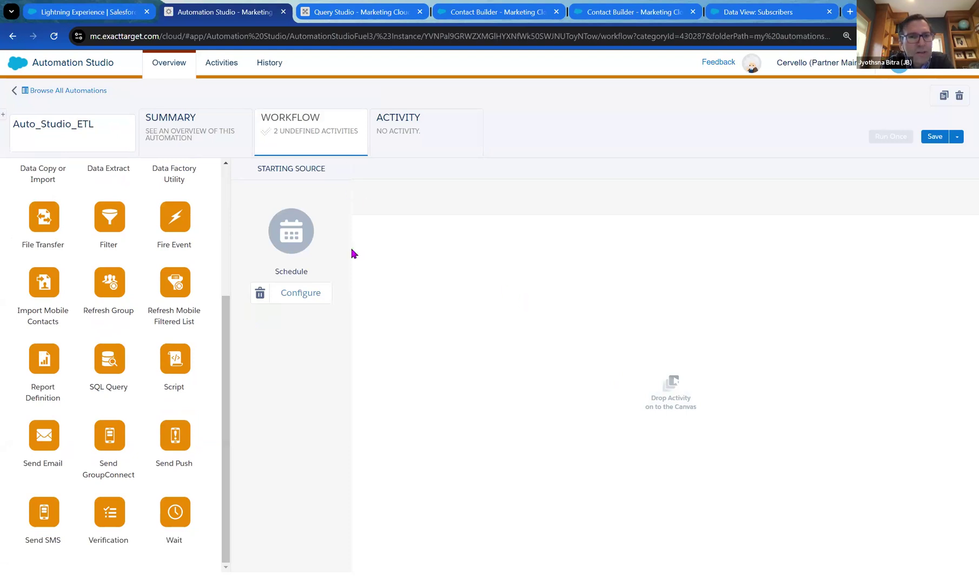
left_click_drag(104, 357, 661, 399)
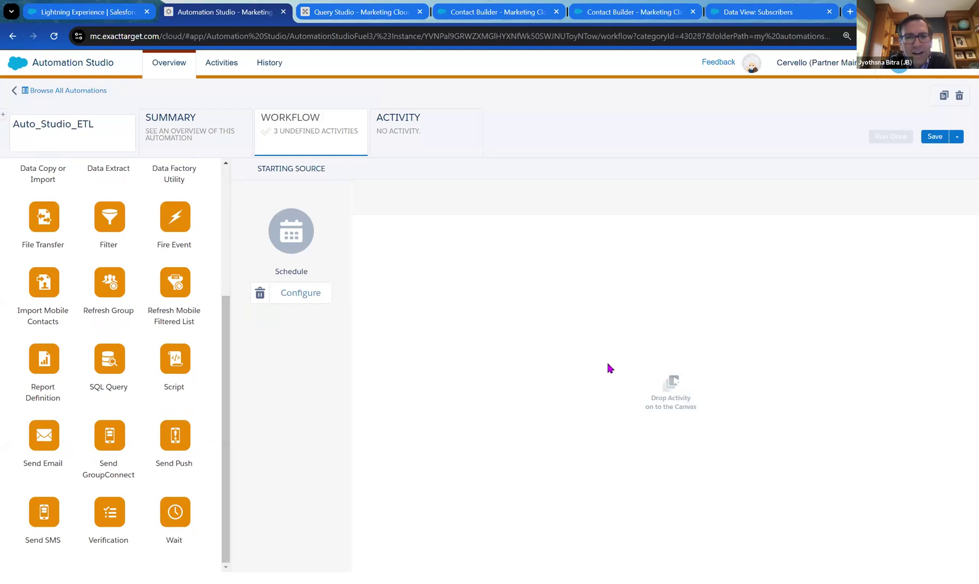
key("ctrl+minus")
key("ctrl+minus")
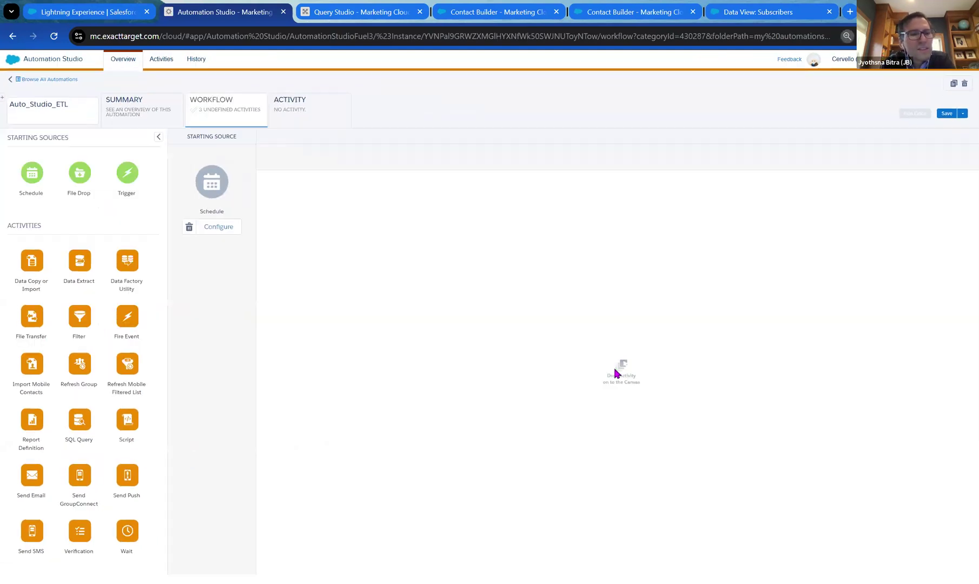
key("ctrl+plus")
key("ctrl+plus")
key("ctrl+minus")
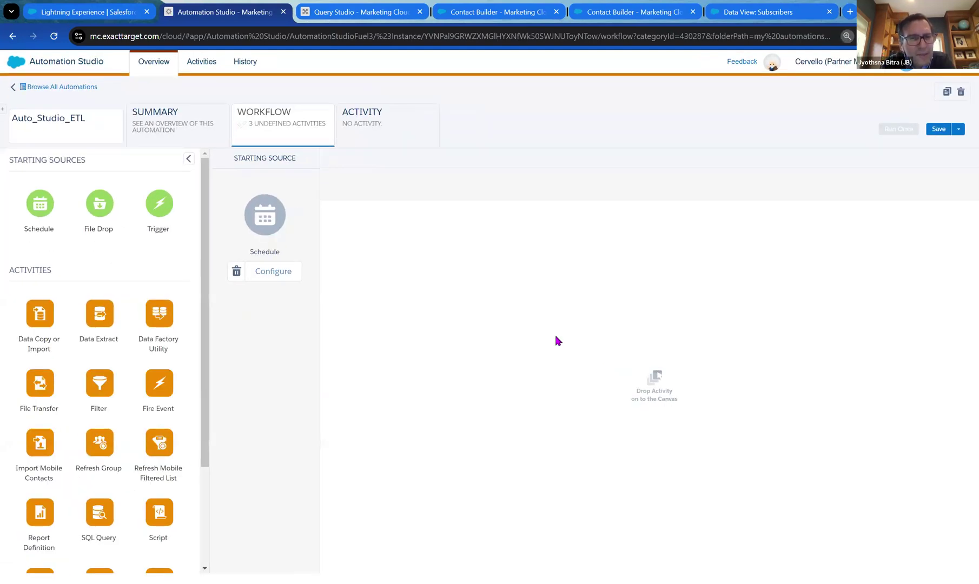
Reload to clear the extra activities and place a single SQL Query activity in Step 1.
left_click(54, 36)
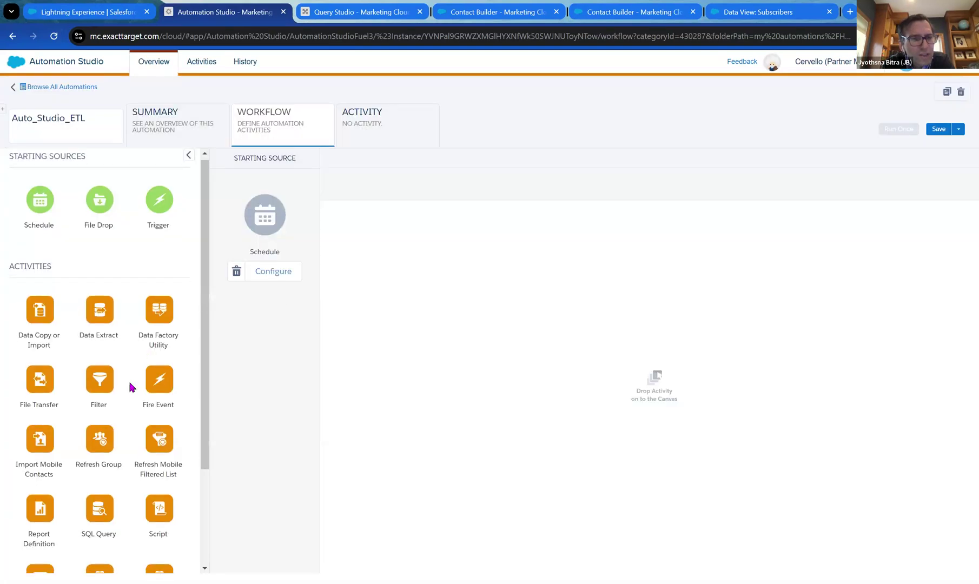
scroll(113, 379, "down", 3)
left_click_drag(103, 379, 423, 312)
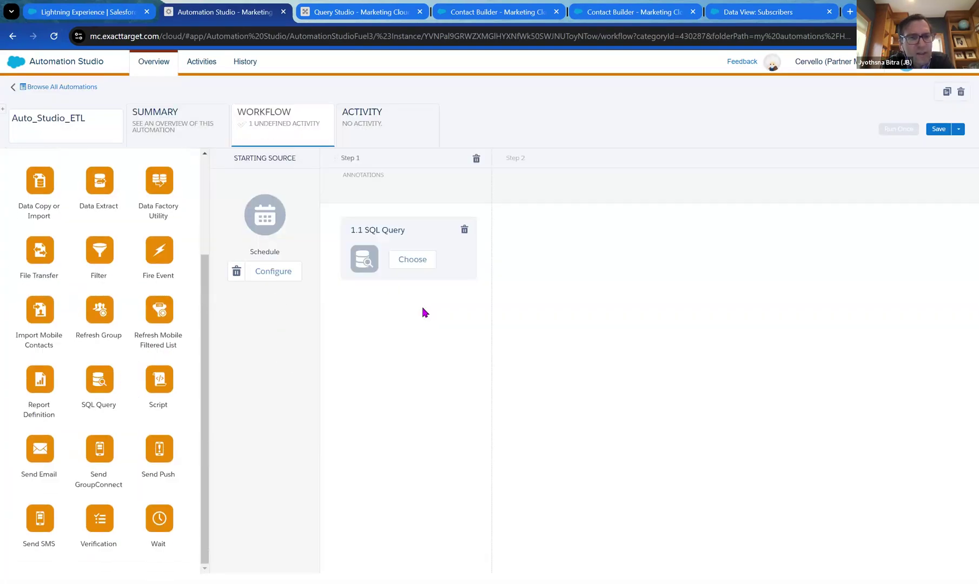
Start a new query activity named Auto_Studio_ETL.
left_click(406, 265)
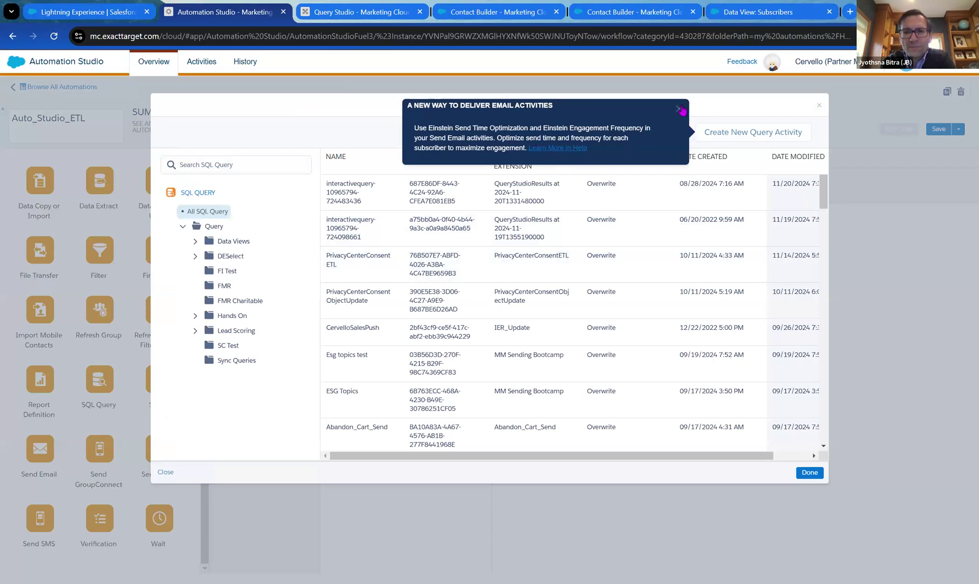
left_click(679, 108)
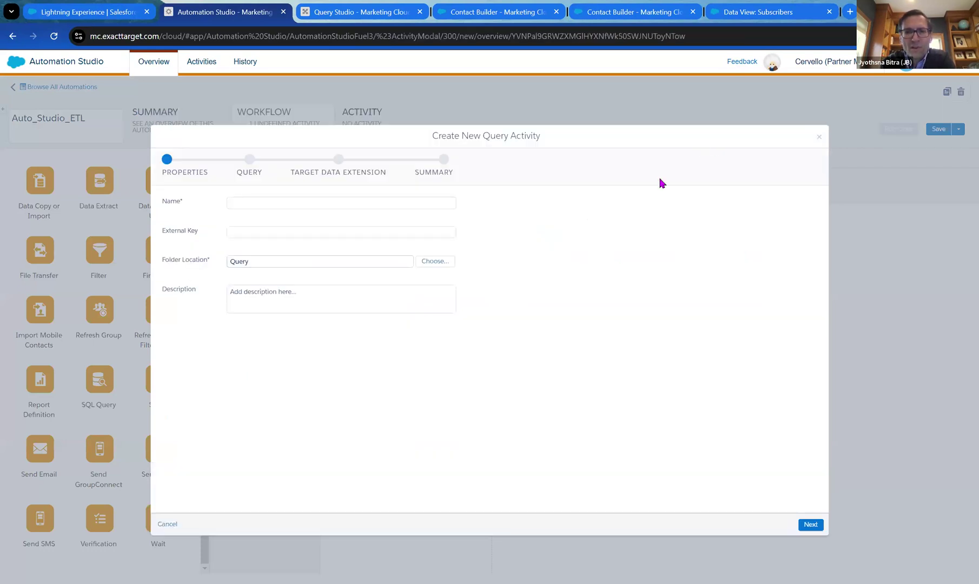
left_click(398, 203)
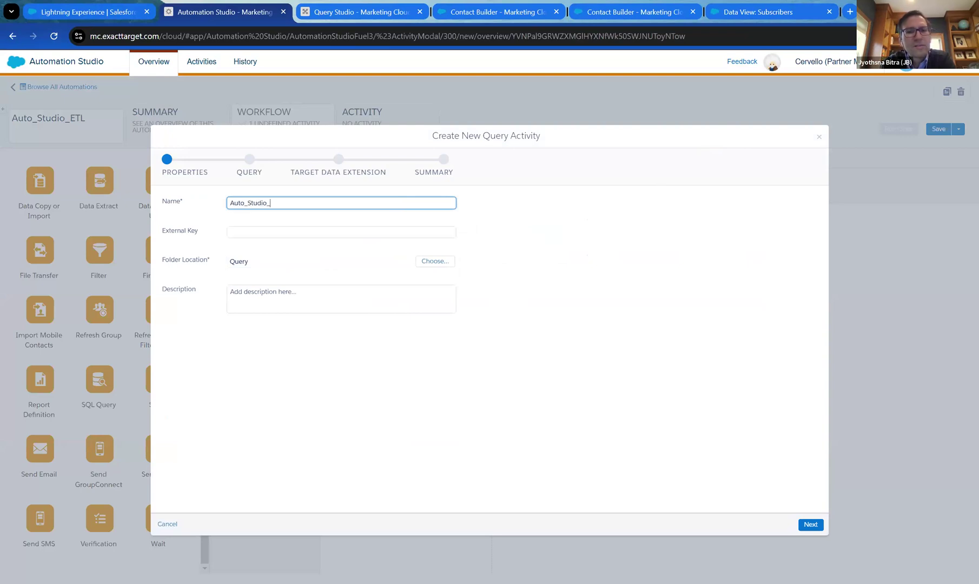
left_click(372, 248)
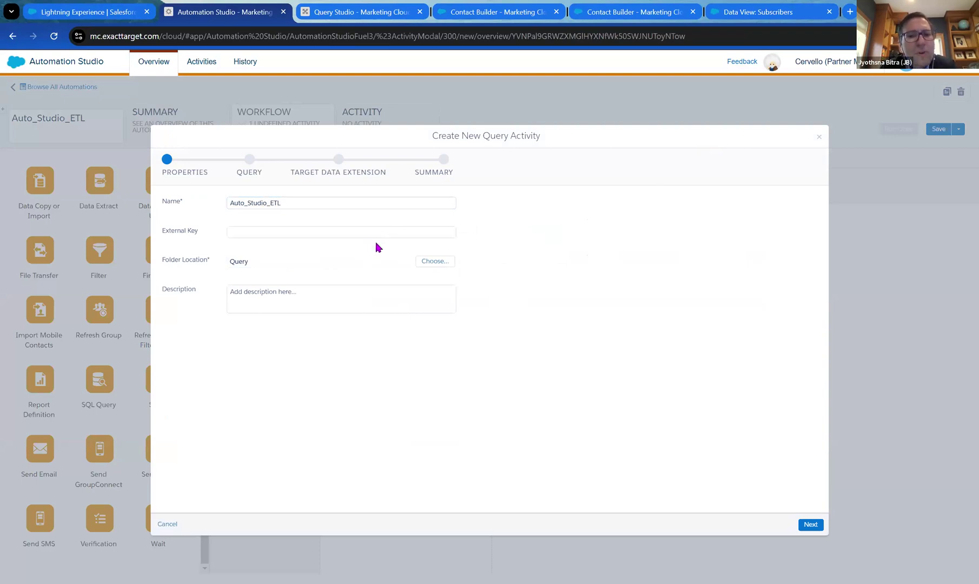
File the query activity in Query > Hands On and advance to the query step.
left_click(432, 261)
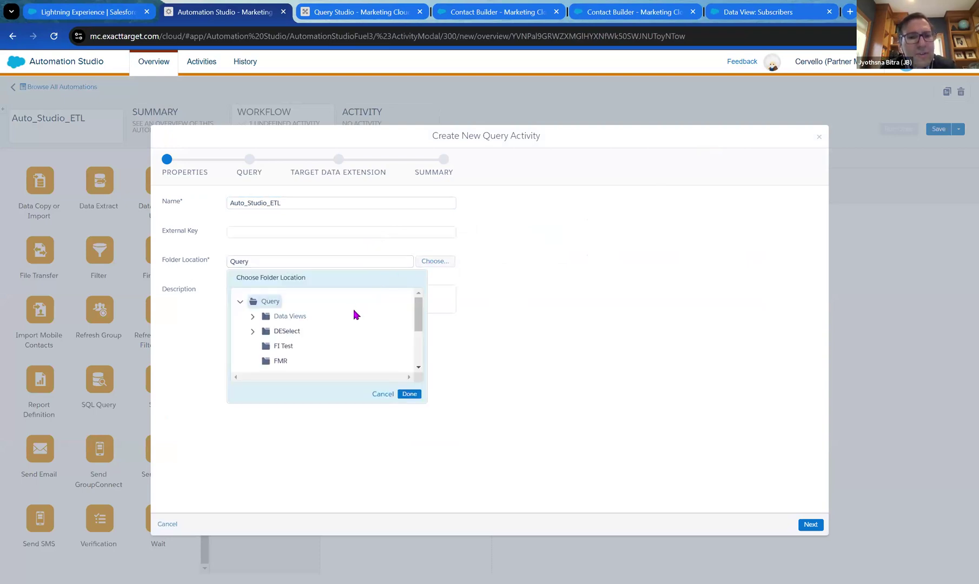
scroll(356, 314, "down", 1)
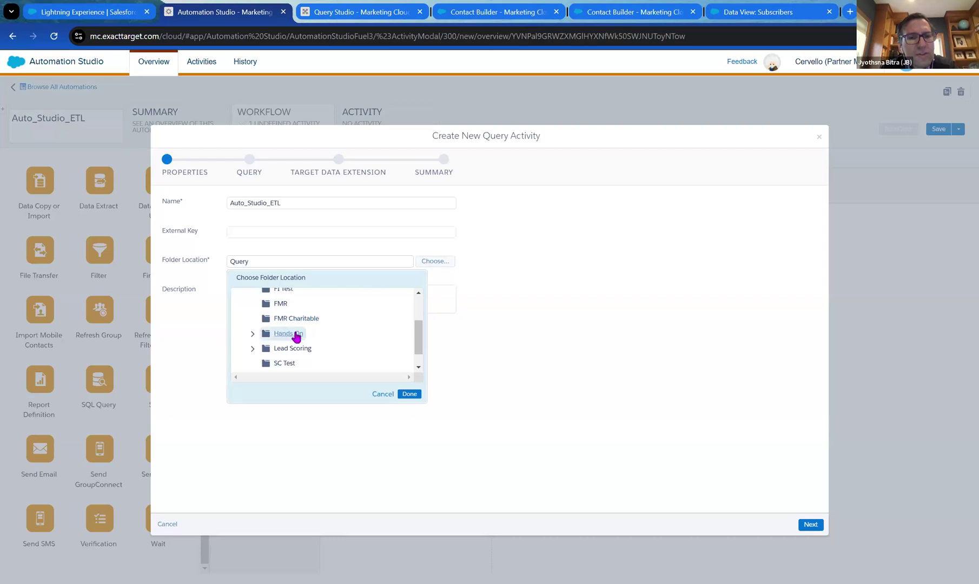
left_click(252, 334)
scroll(322, 322, "down", 1)
scroll(318, 312, "up", 1)
scroll(293, 331, "down", 1)
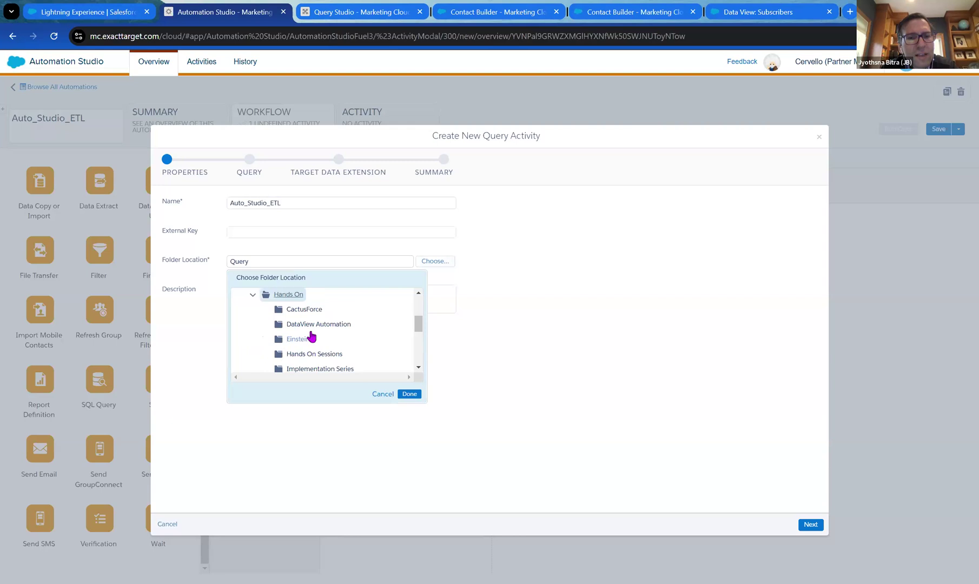
left_click(292, 294)
left_click(409, 394)
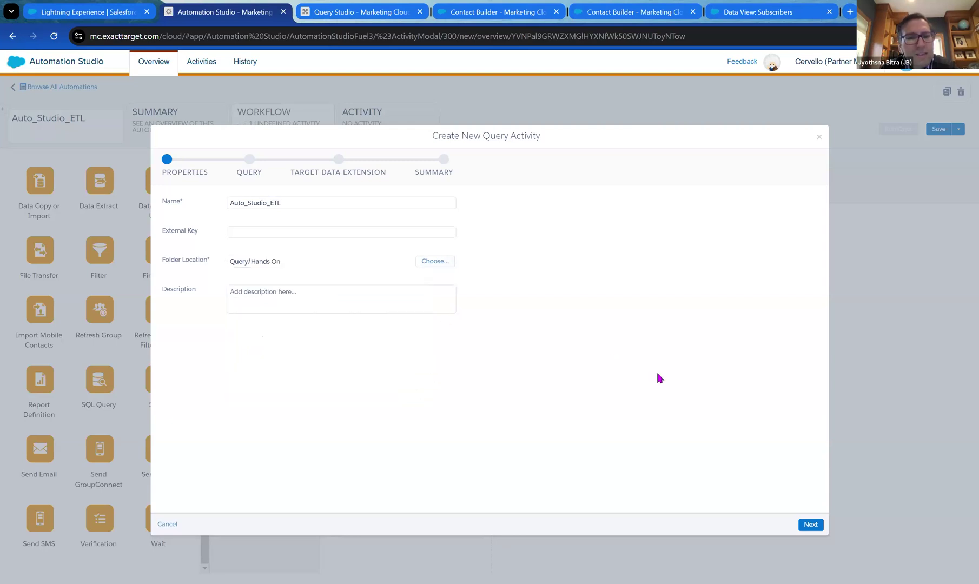
left_click(809, 524)
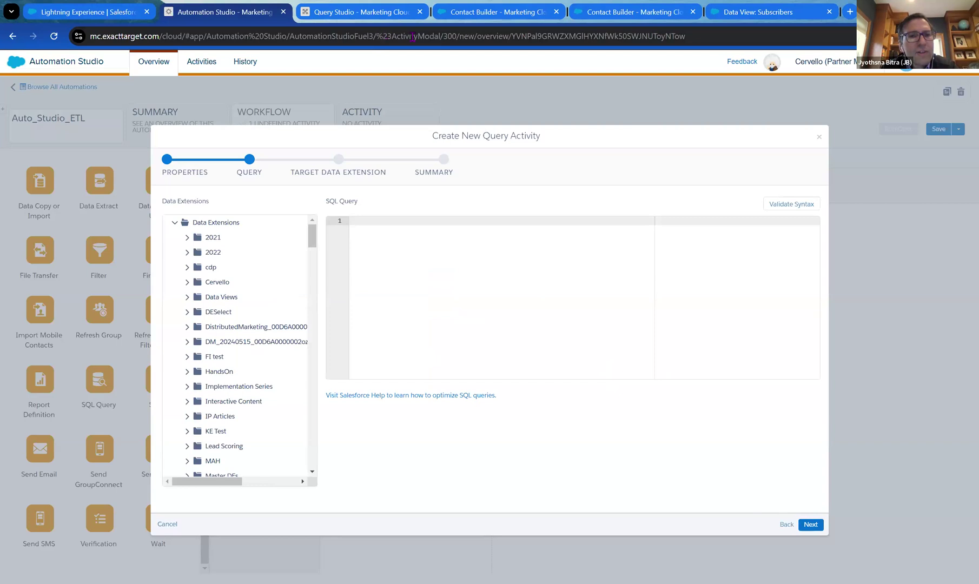
Paste the Lead_Salesforce/_Subscribers SQL from Query Studio, validate it, and choose Overwrite as data action.
left_click(381, 12)
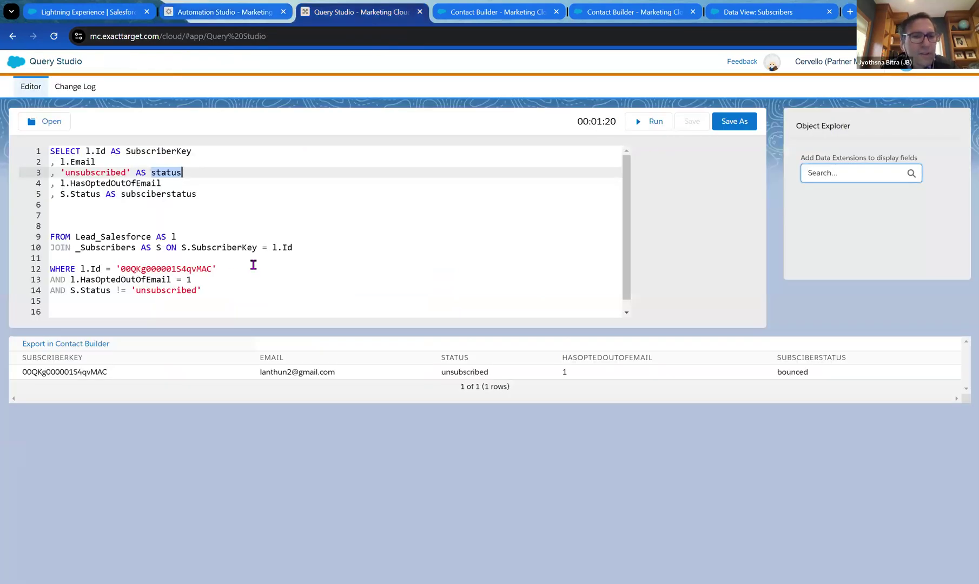
scroll(254, 265, "down", 1)
left_click_drag(222, 280, 51, 120)
key("ctrl+c")
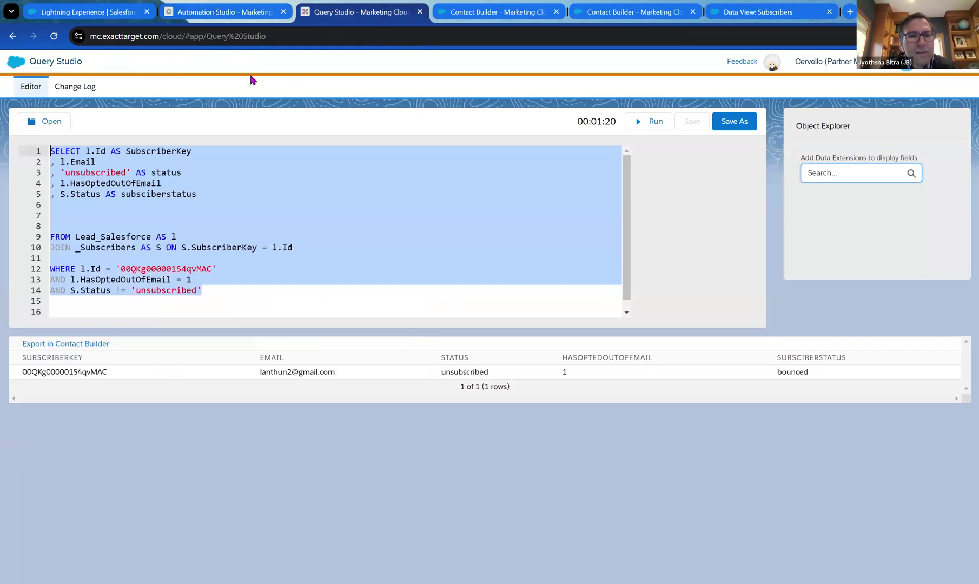
left_click(250, 16)
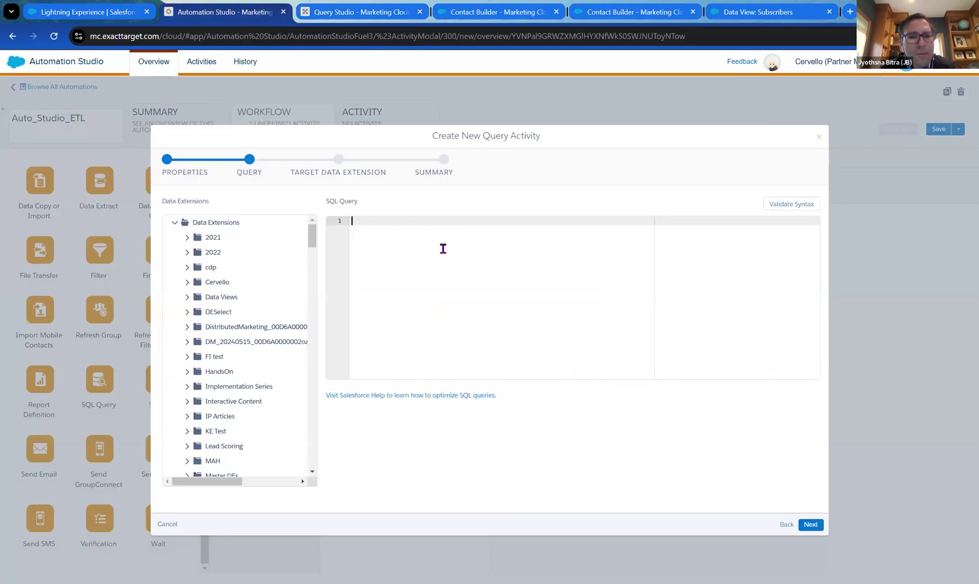
key("ctrl+v")
key("Return")
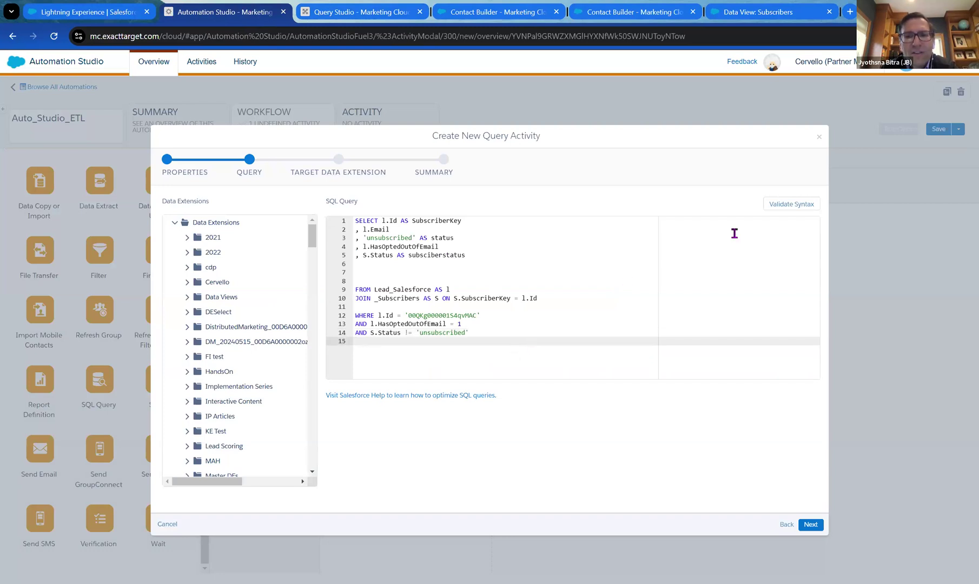
left_click(789, 205)
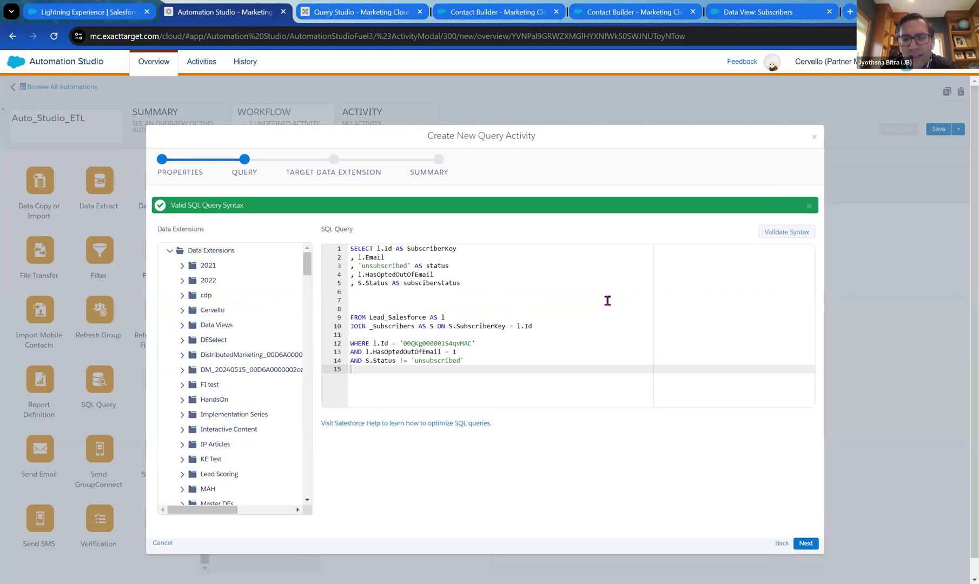
left_click(805, 542)
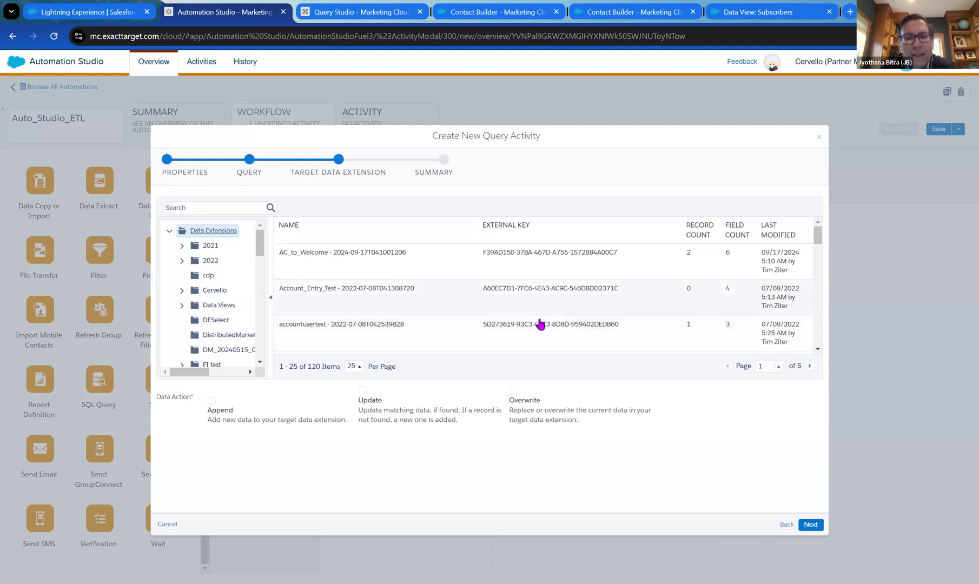
left_click(522, 398)
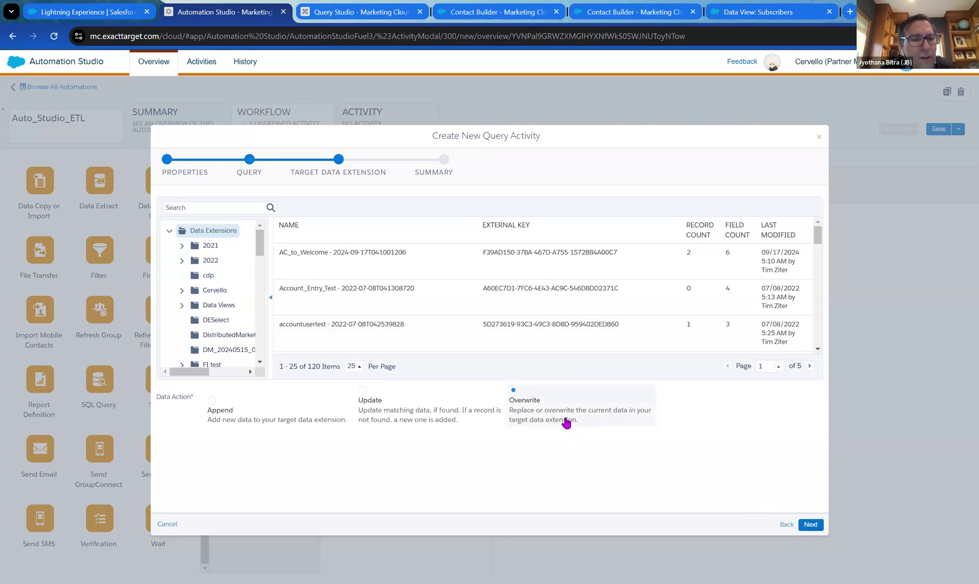
Target the Auto_Studio_ETL data extension in HandsOn > HandsOnSessions and finish the query activity.
scroll(232, 308, "down", 2)
left_click(214, 323)
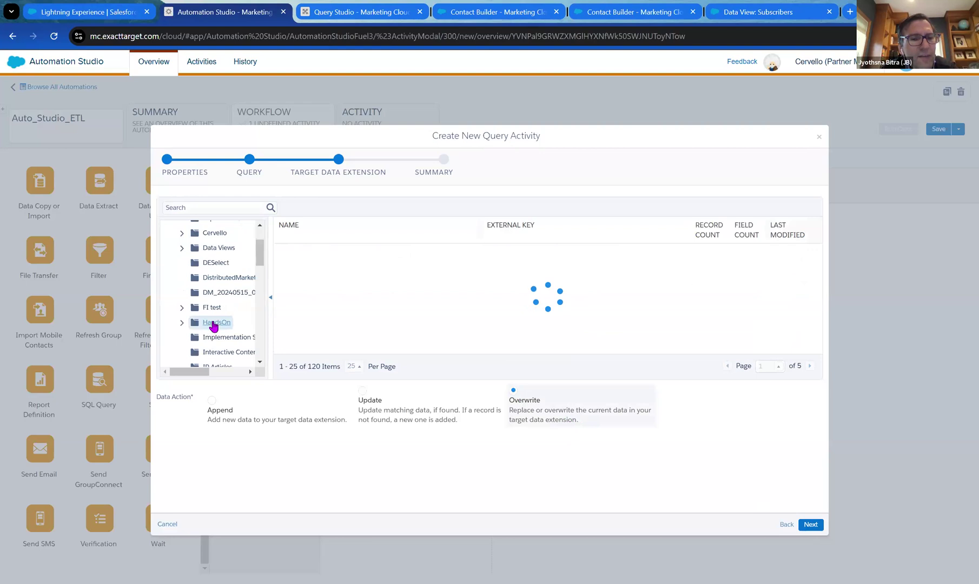
scroll(367, 292, "down", 2)
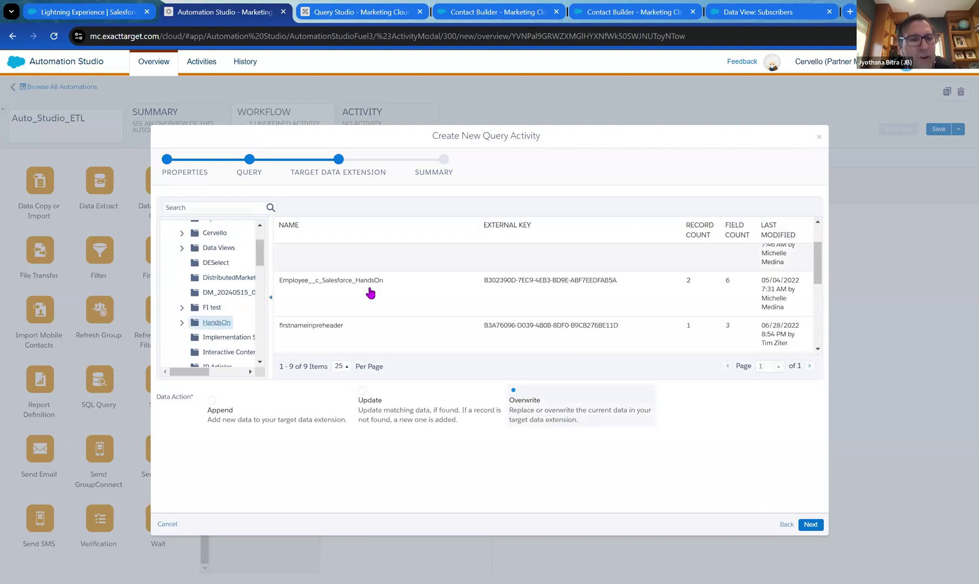
scroll(370, 292, "up", 1)
scroll(370, 292, "up", 1)
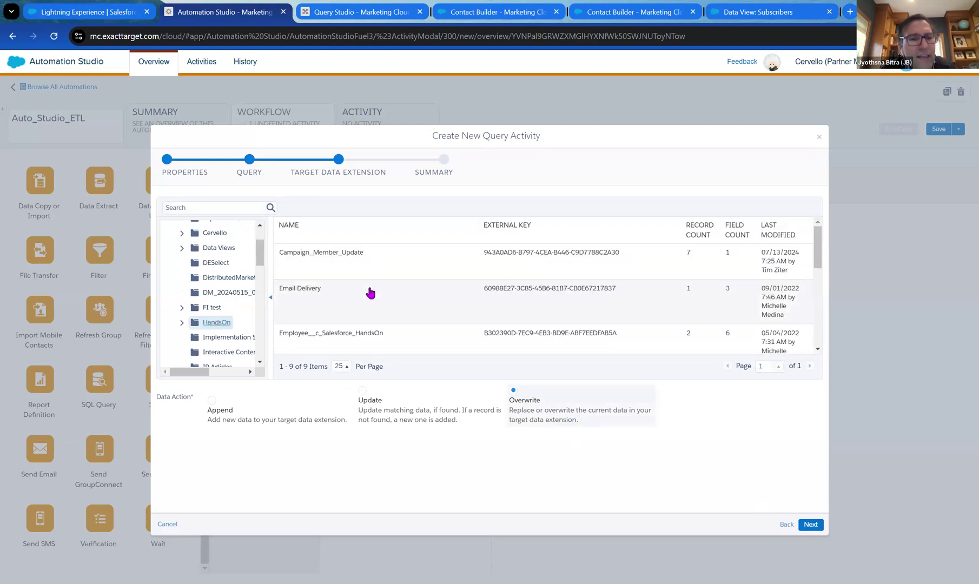
left_click(182, 323)
scroll(246, 297, "down", 2)
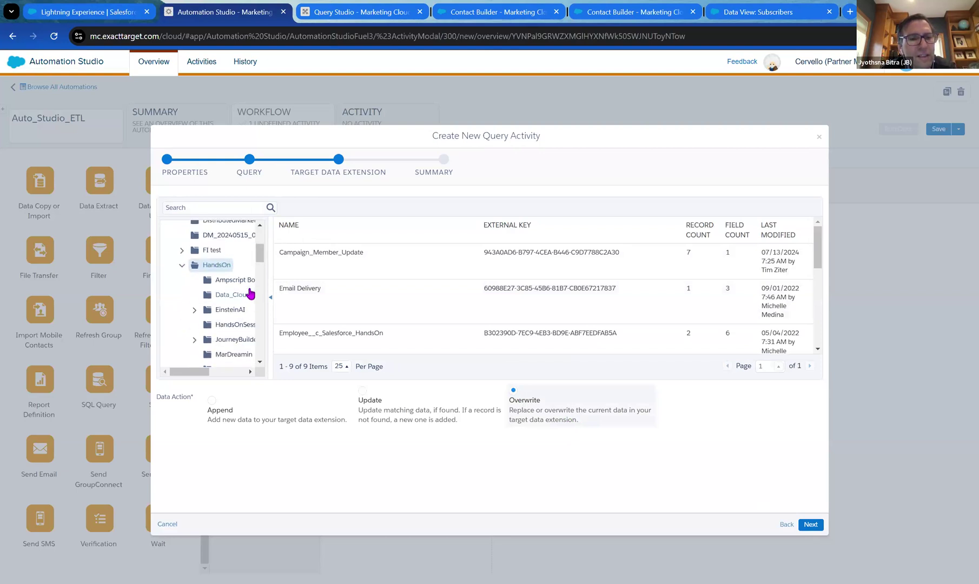
left_click(226, 324)
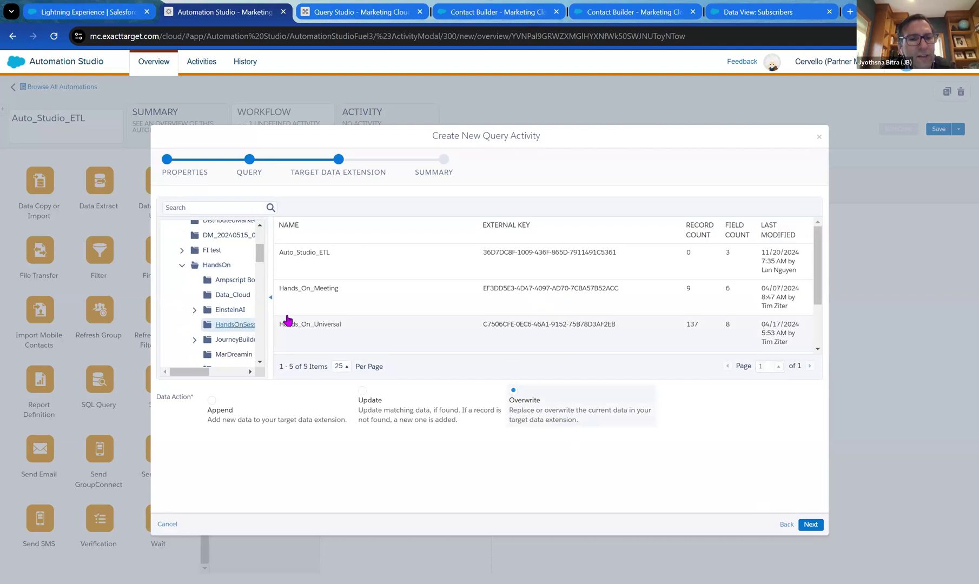
left_click(331, 259)
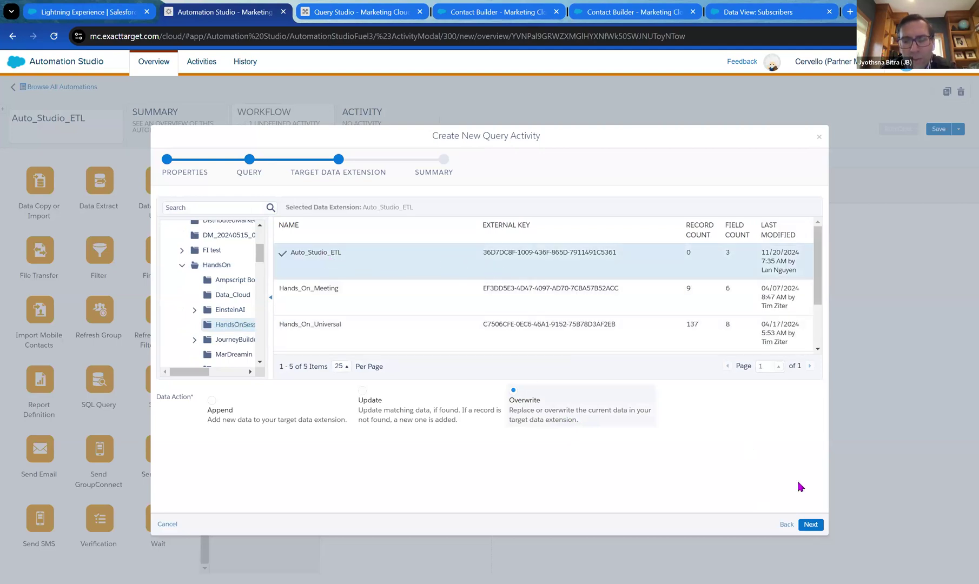
left_click(808, 525)
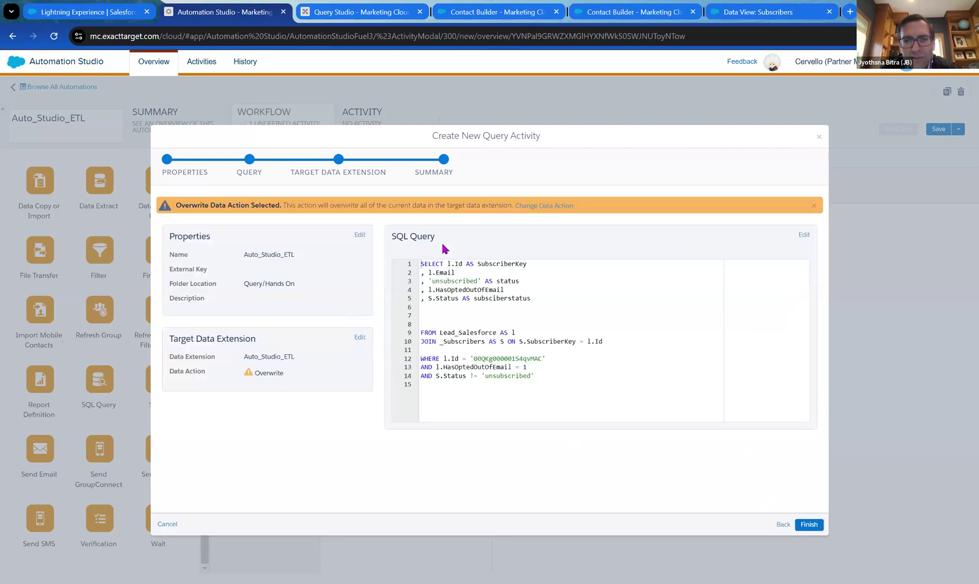
left_click(805, 526)
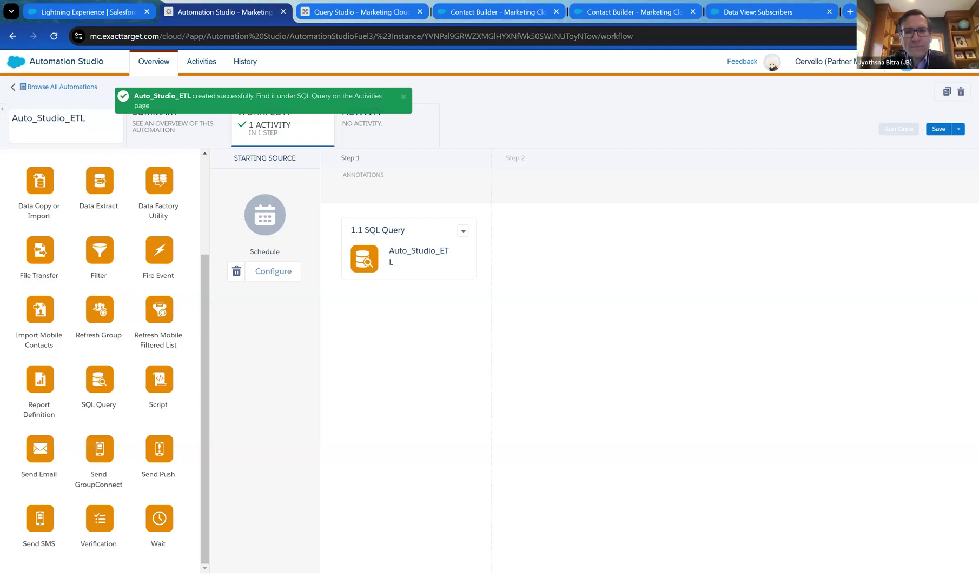
Save the automation and drop a Data Extract activity into Step 2.
left_click(938, 129)
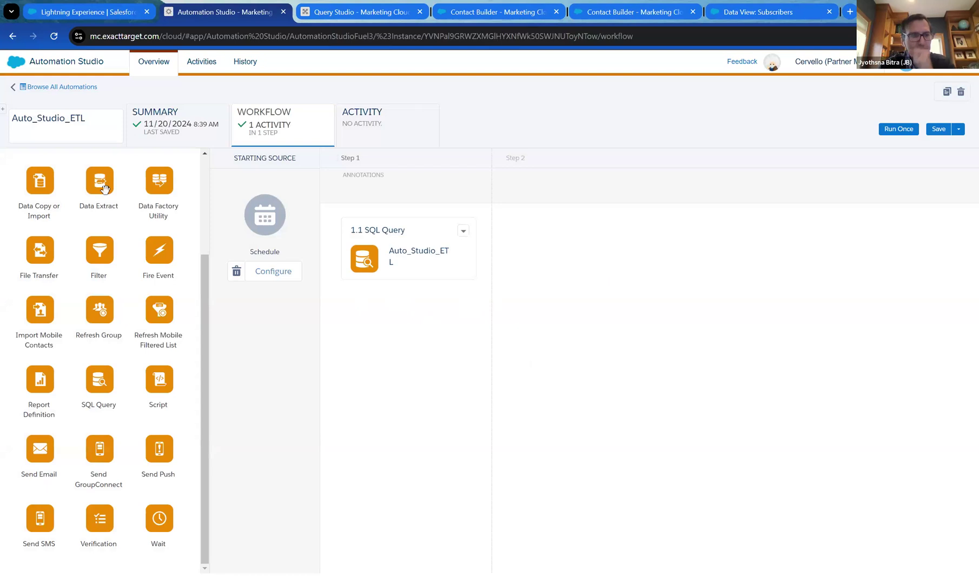
left_click_drag(100, 187, 589, 272)
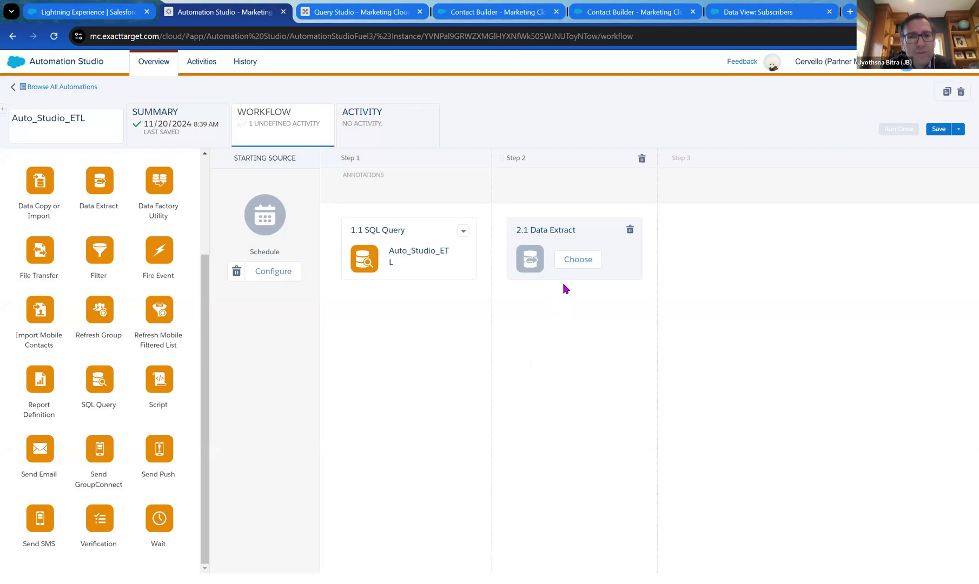
Create a new Data Extract activity for Step 2 named Auto_Studio_ETL.
left_click(573, 267)
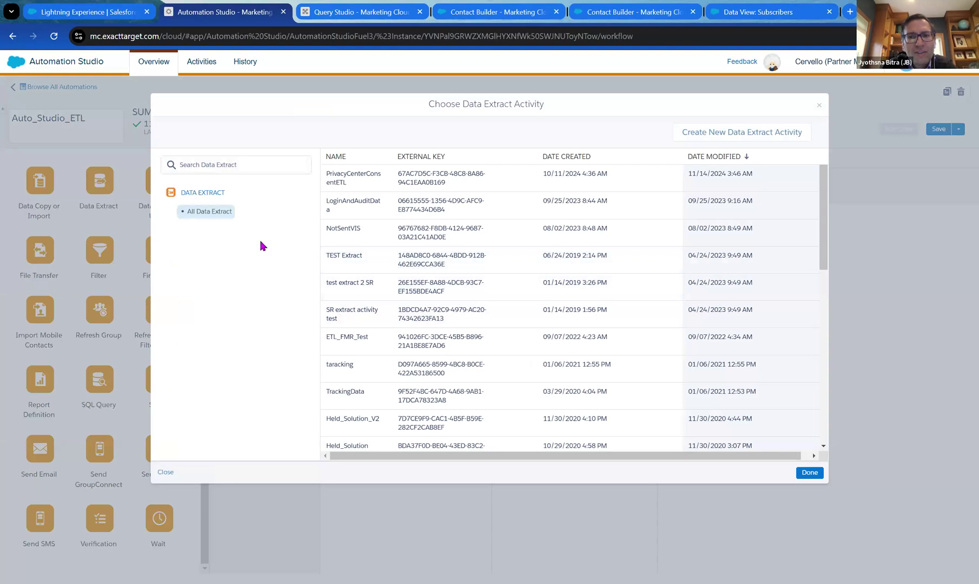
left_click(732, 134)
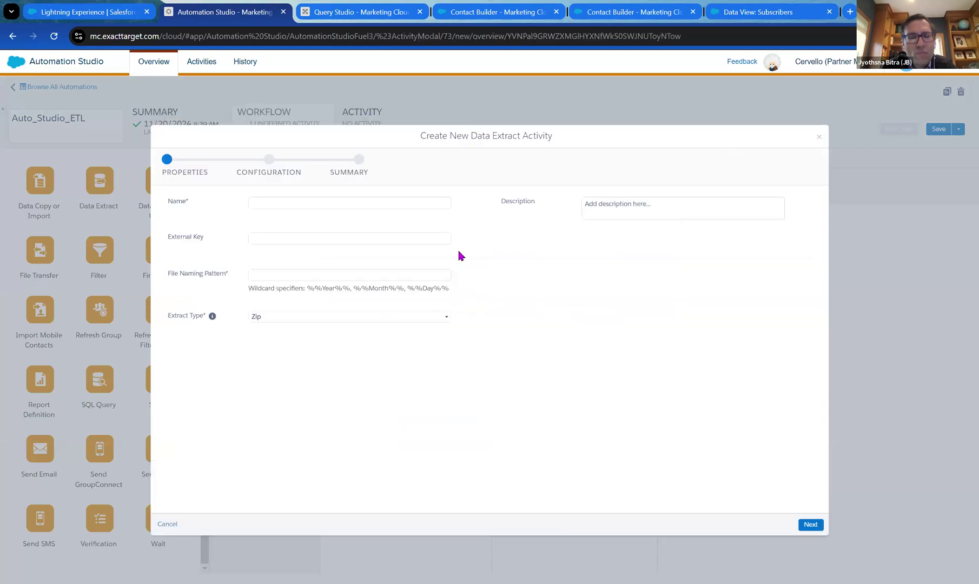
left_click(384, 202)
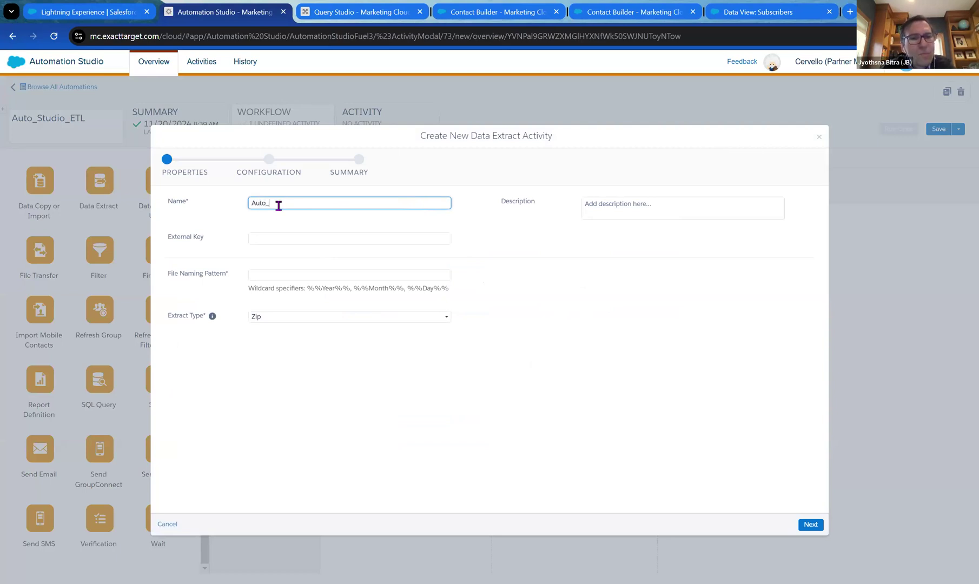
type("Auto_Studio_ETL")
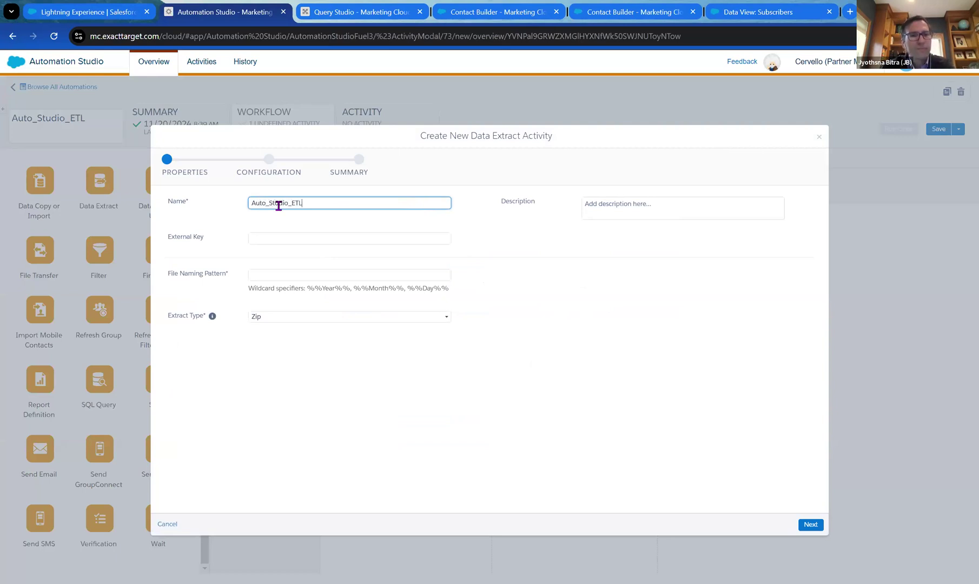
left_click(321, 262)
left_click(325, 274)
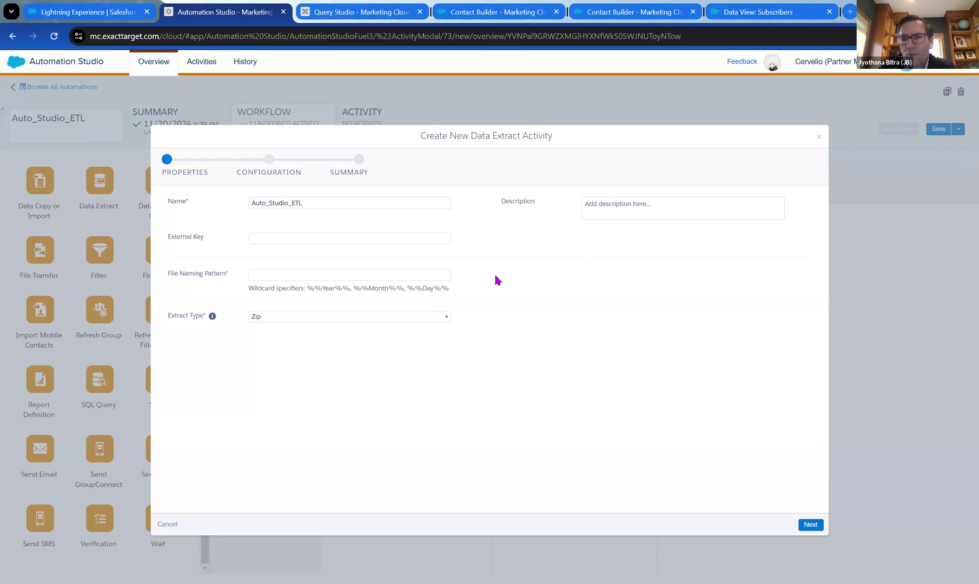
Set the file naming pattern to Auto_Studio_ETL_%%Year%%%%Month%%%%Day%%.csv.
left_click(428, 274)
key("ctrl+v")
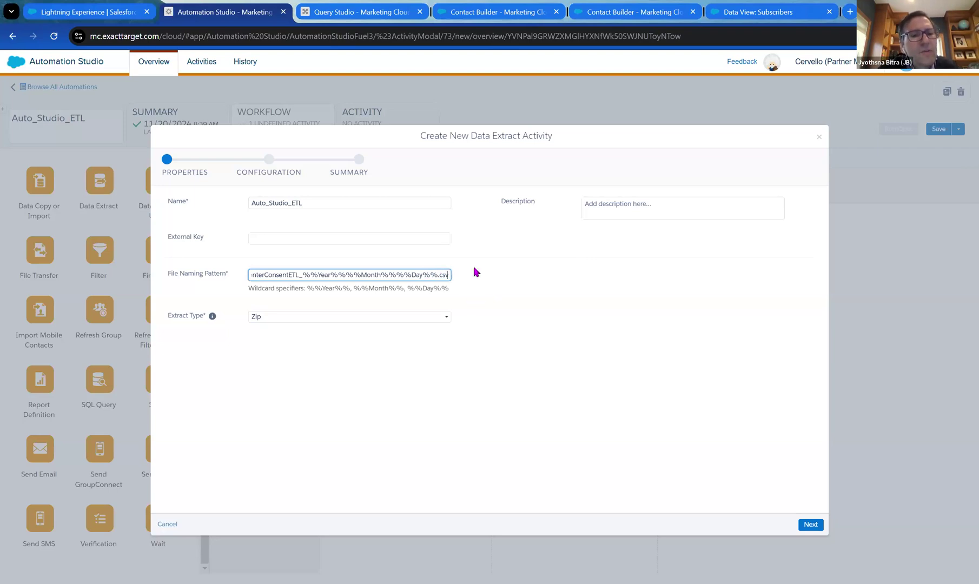
left_click(493, 278)
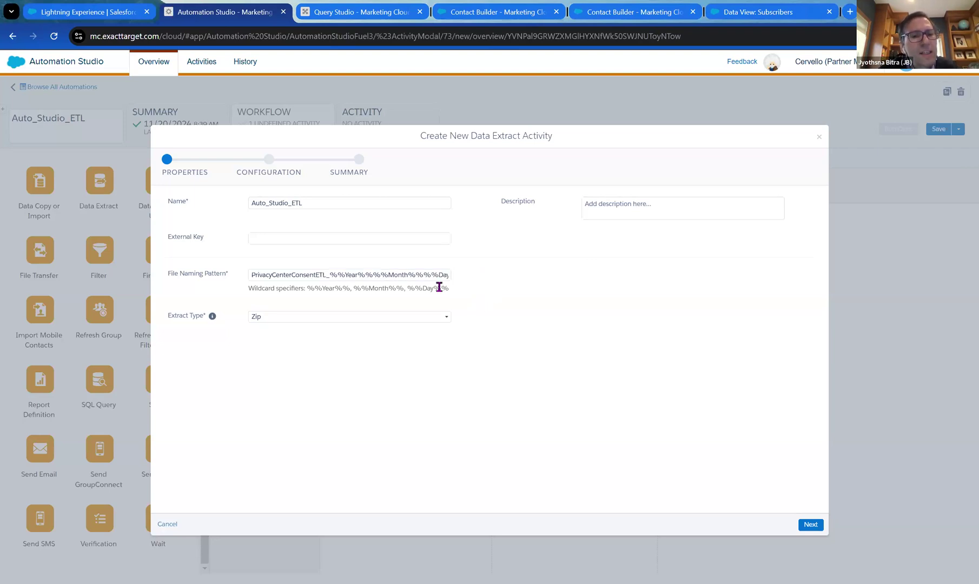
left_click(326, 276)
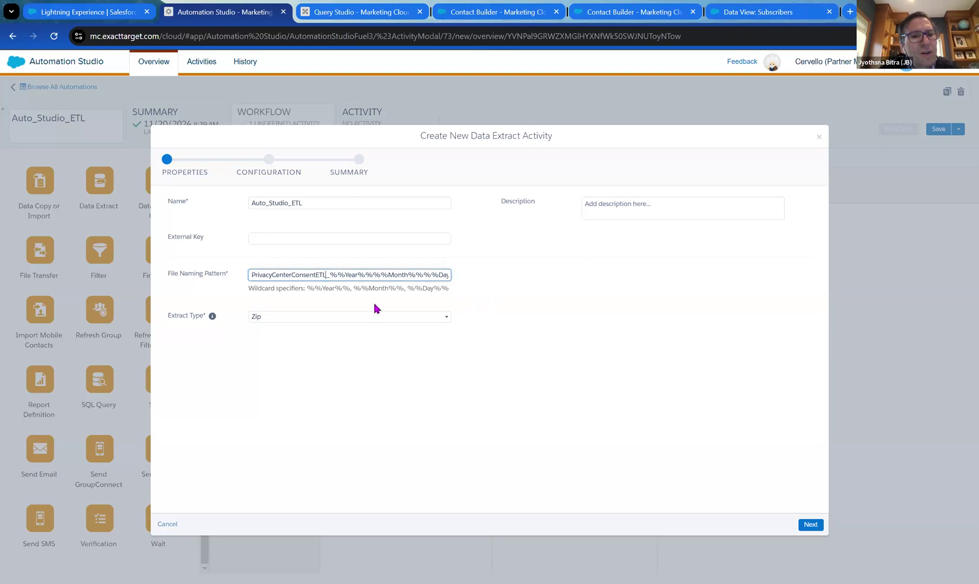
key("BackSpace")
key("BackSpace")
key("BackSpace")
key("BackSpace")
key("BackSpace")
key("BackSpace")
key("BackSpace")
key("BackSpace")
key("BackSpace")
key("BackSpace")
key("BackSpace")
key("BackSpace")
key("BackSpace")
key("BackSpace")
key("BackSpace")
key("BackSpace")
key("BackSpace")
key("BackSpace")
key("BackSpace")
key("BackSpace")
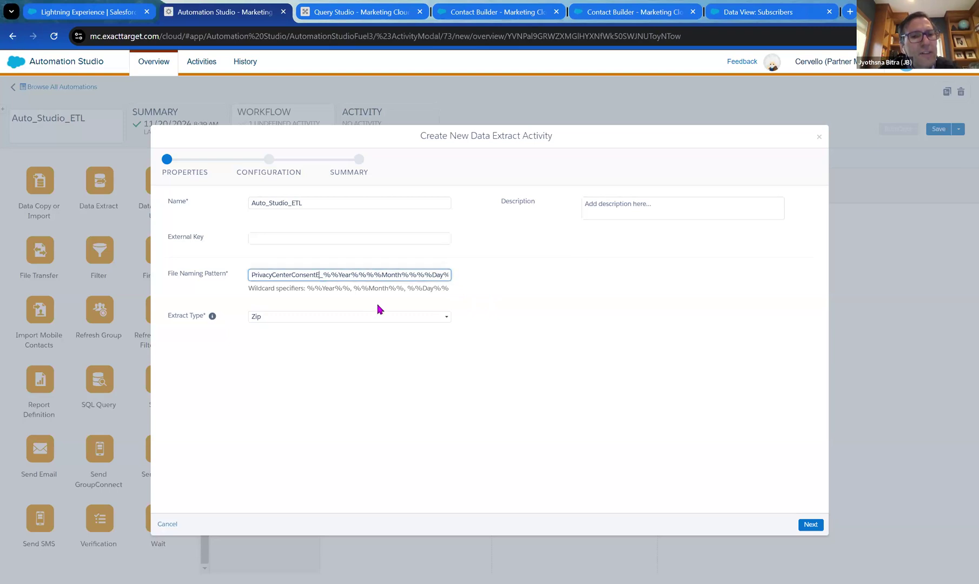
type("Auto_ST")
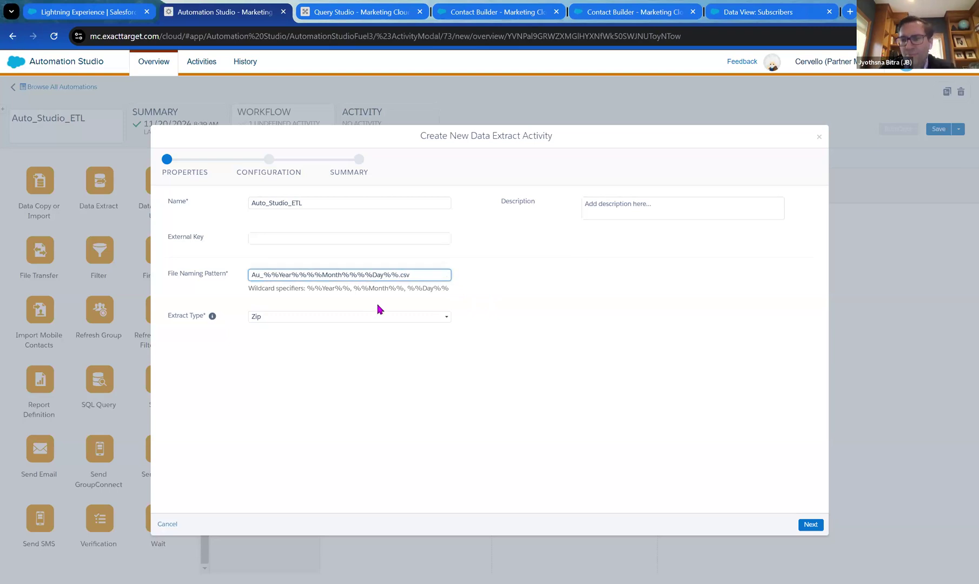
type("u")
key("BackSpace")
key("BackSpace")
type("tudio_E")
type("TL")
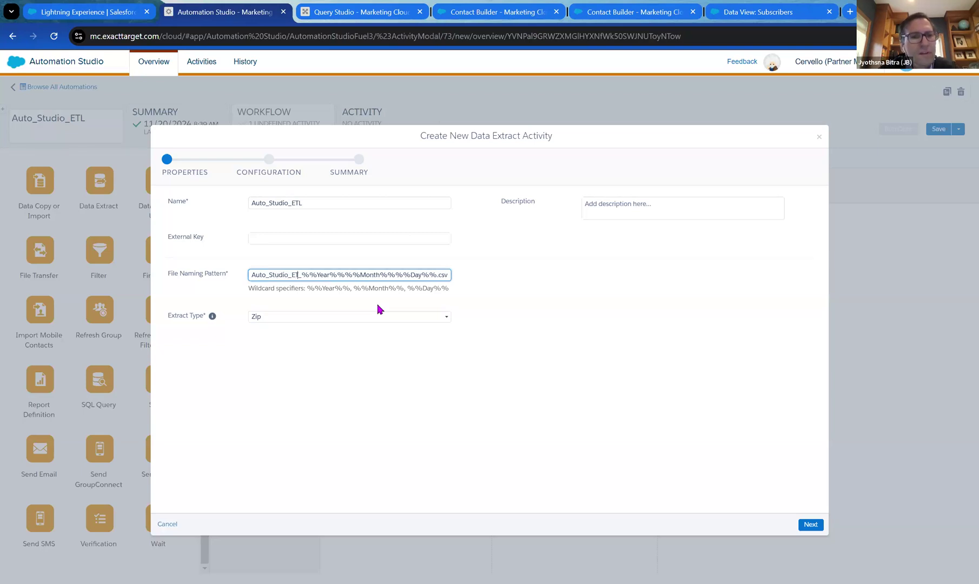
left_click(473, 303)
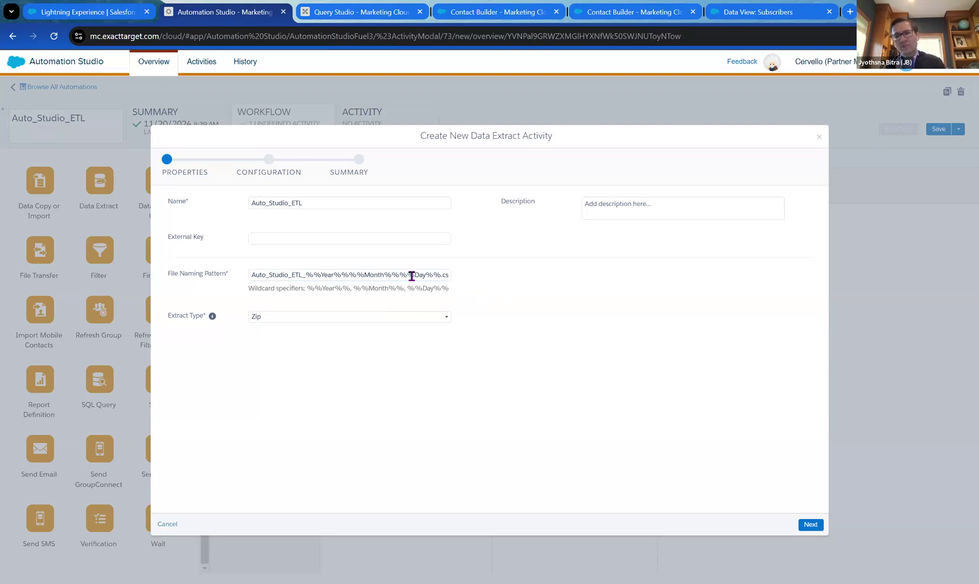
left_click_drag(439, 275, 471, 281)
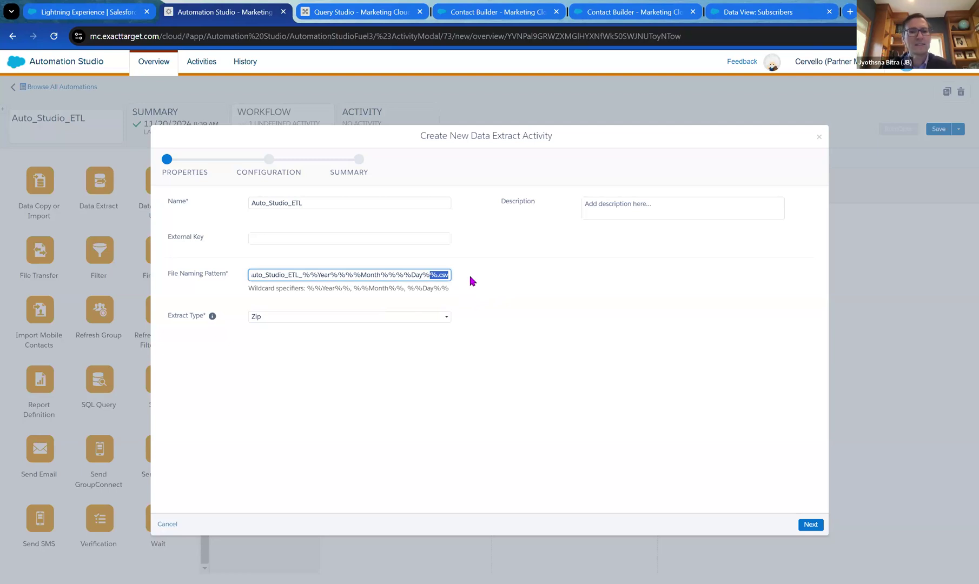
left_click(461, 280)
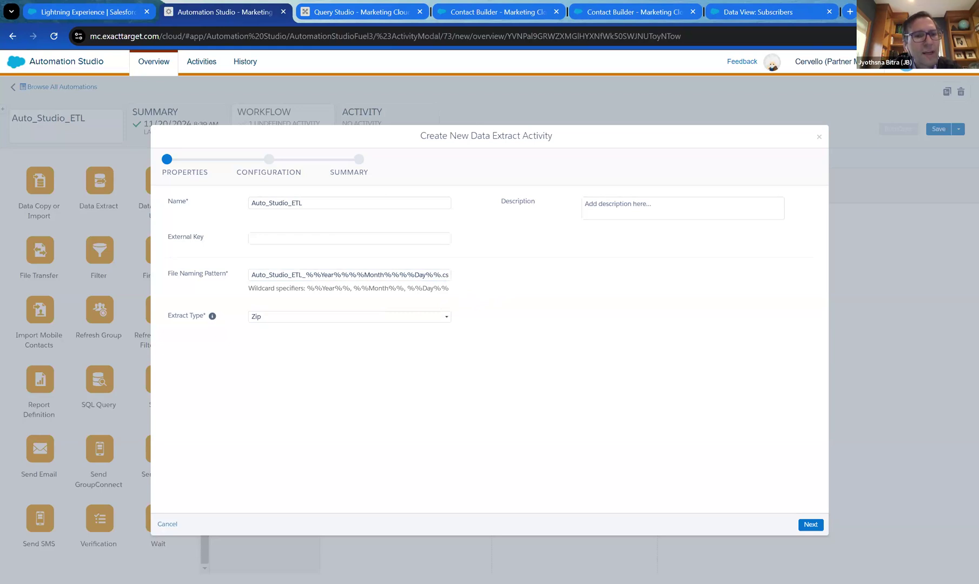
Choose Data Extension Extract as the extract type and continue to configuration.
left_click(447, 320)
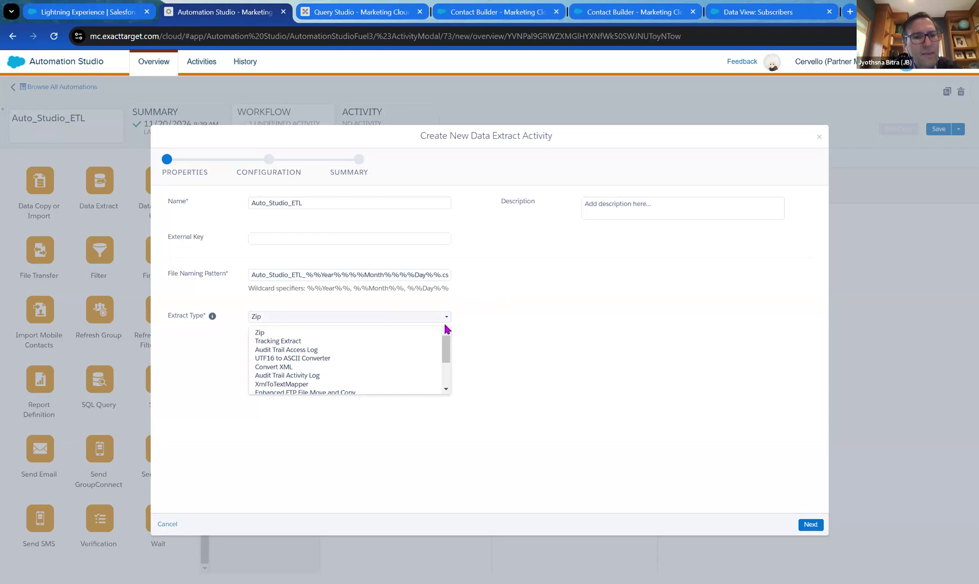
left_click_drag(447, 354, 448, 373)
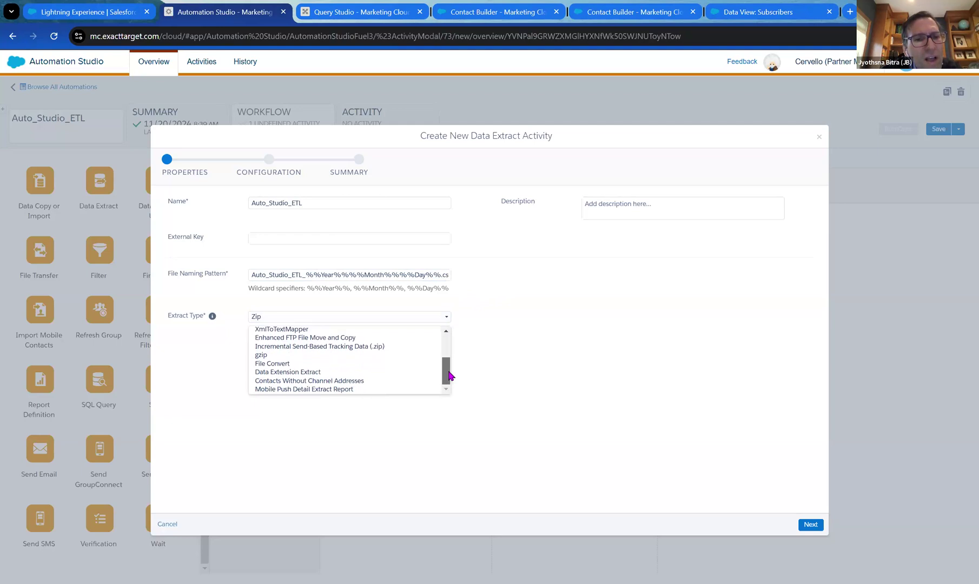
left_click(326, 373)
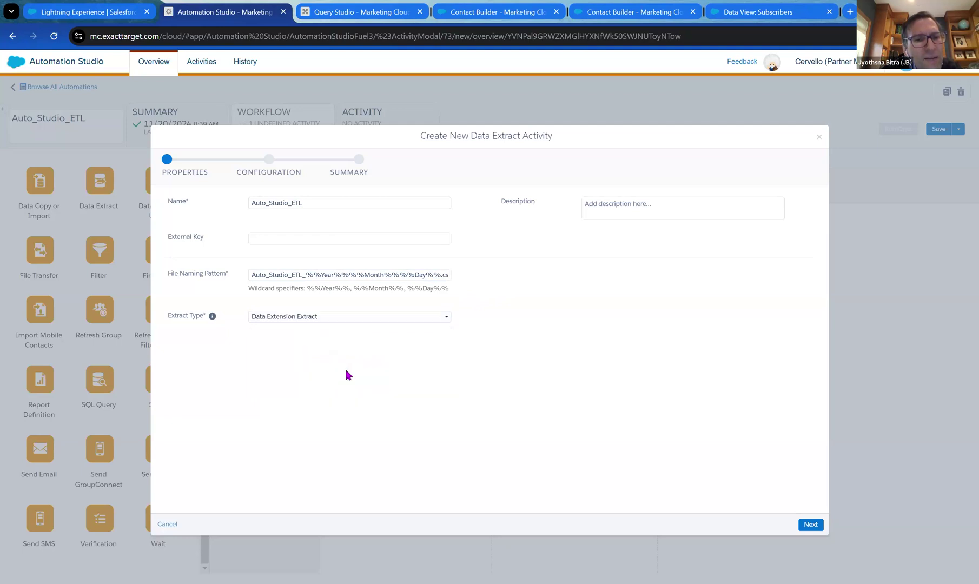
left_click(809, 524)
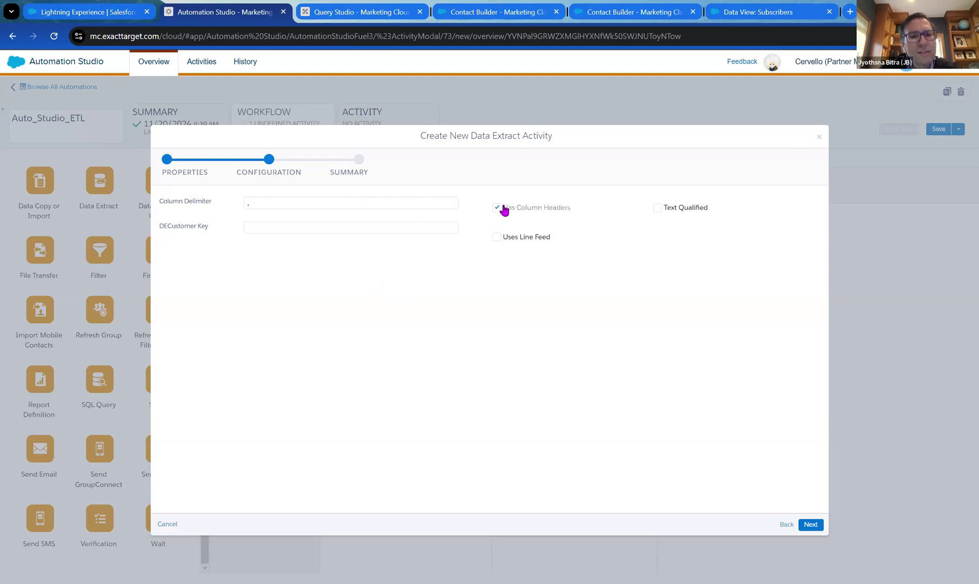
Turn on Text Qualified for the extract and switch to the Contact Builder browser tab.
left_click(656, 208)
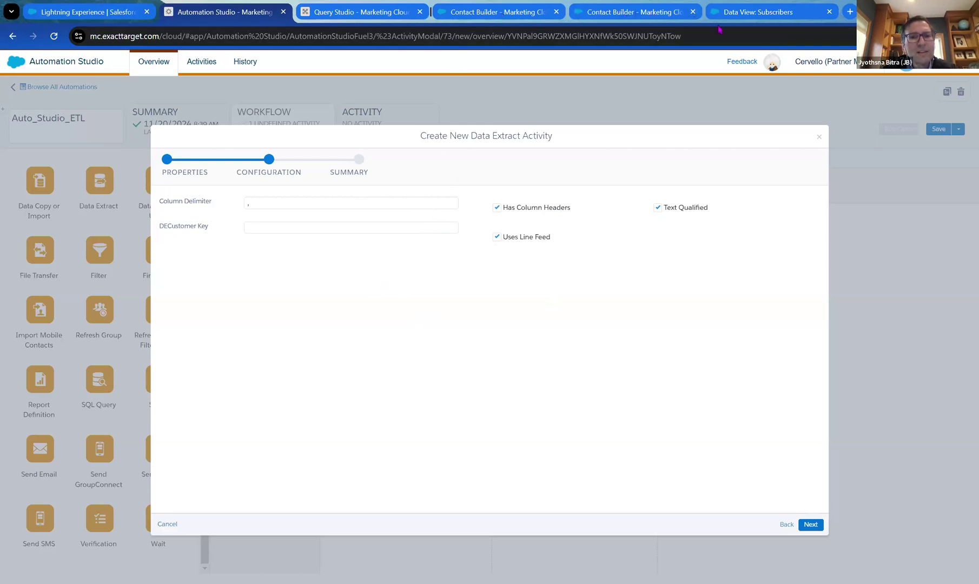
left_click(674, 13)
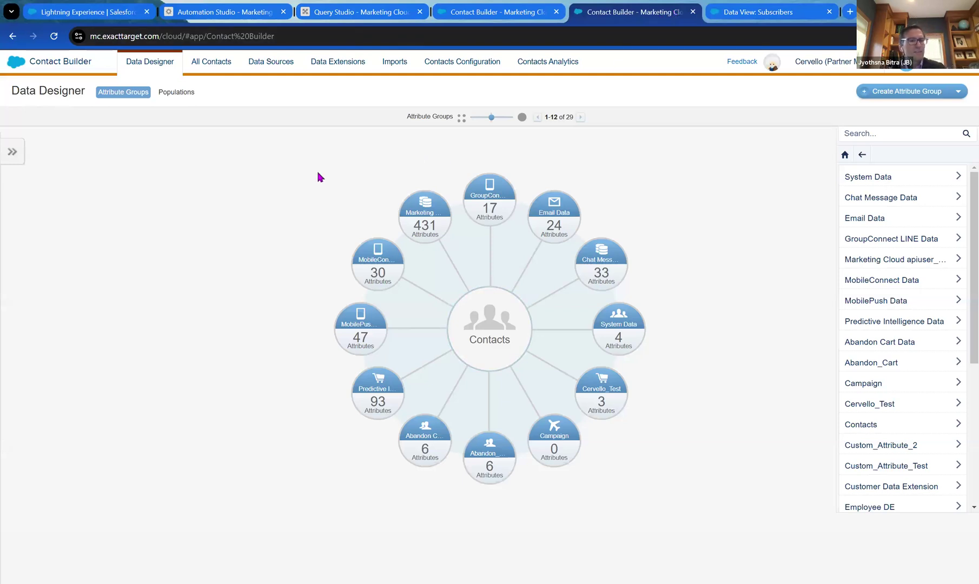
Open the Email Studio Overview from the Marketing Cloud header menu in the Contact Builder tab.
mouse_move(19, 65)
mouse_move(31, 144)
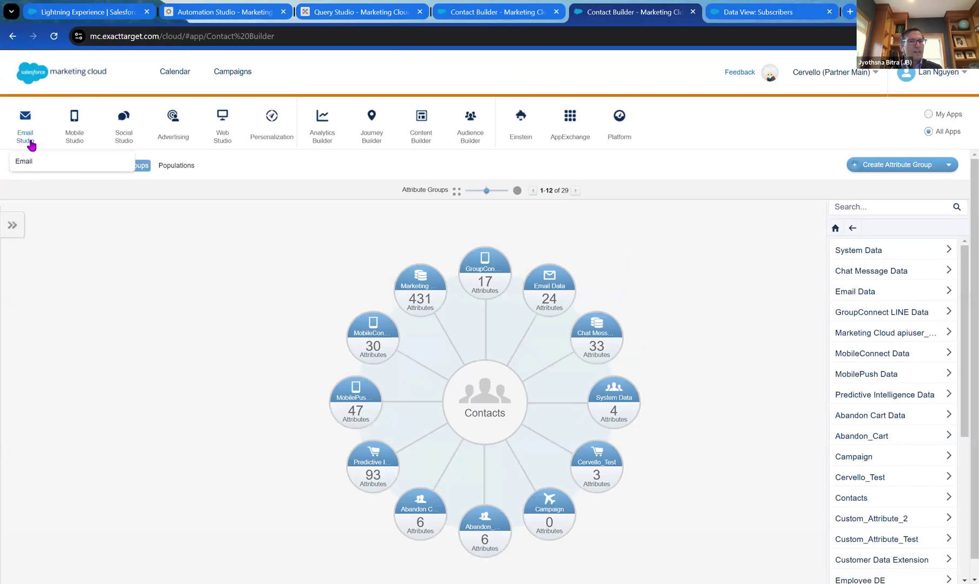
left_click(30, 162)
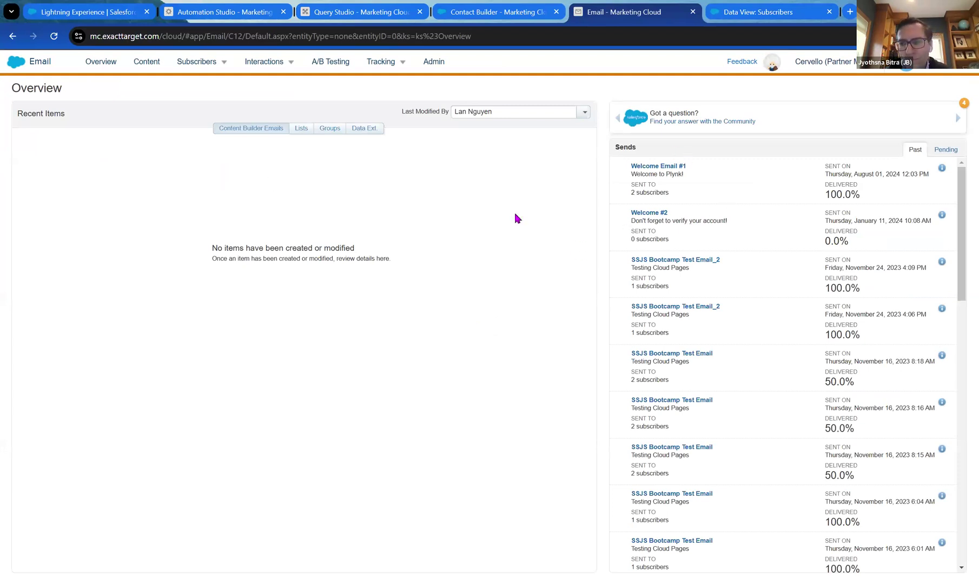
Copy the External Key of the HandsOnSessions > Auto_Studio_ETL data extension and return to Automation Studio.
mouse_move(208, 72)
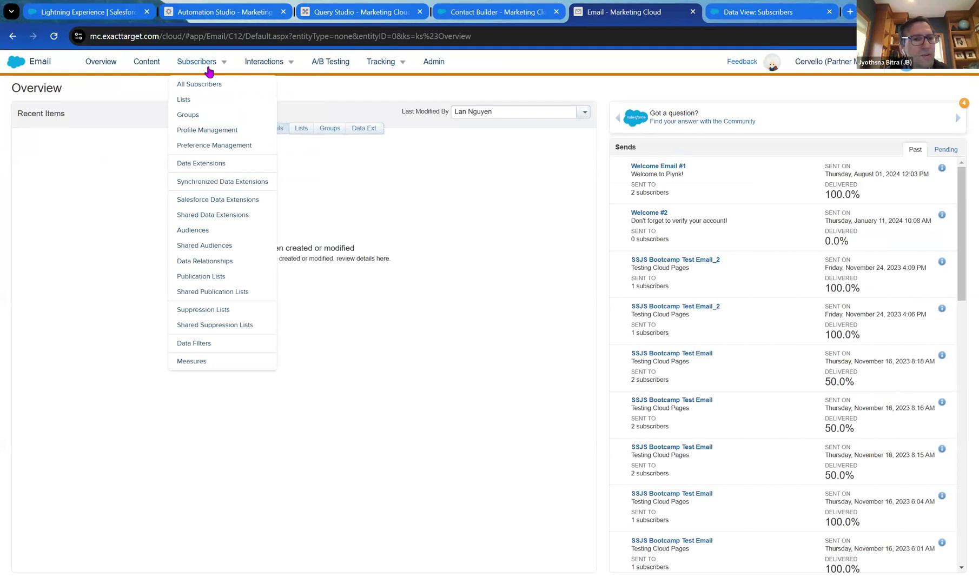
left_click(200, 163)
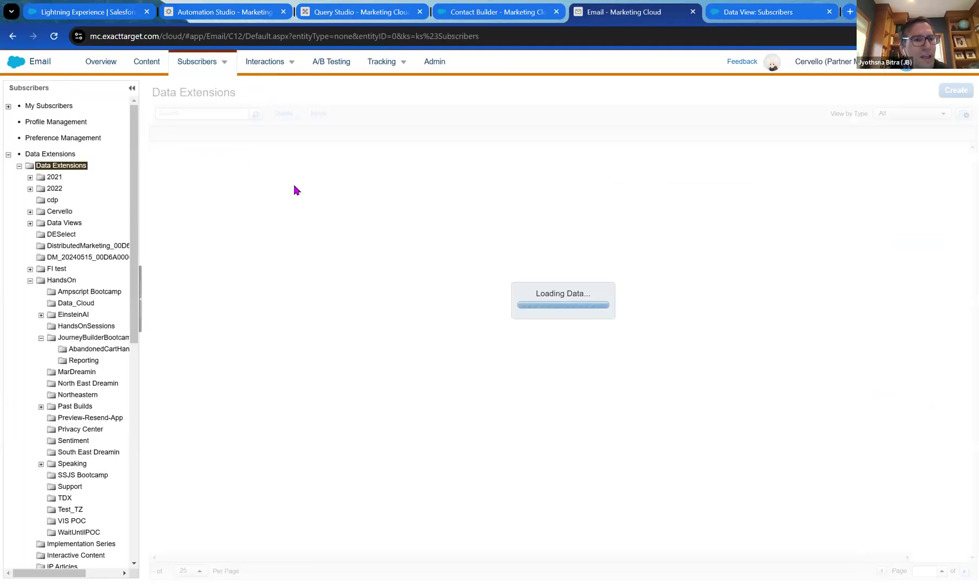
left_click(56, 327)
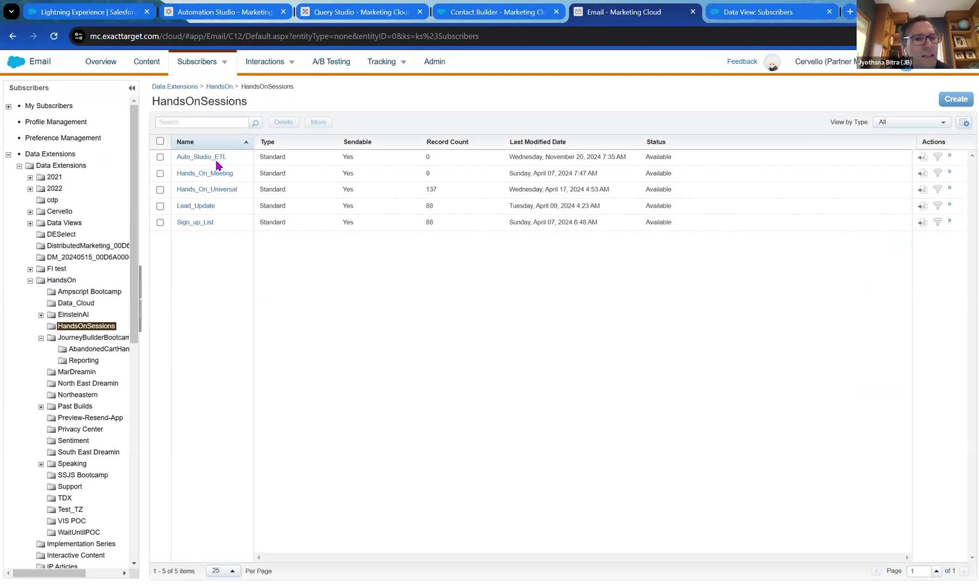
left_click(209, 159)
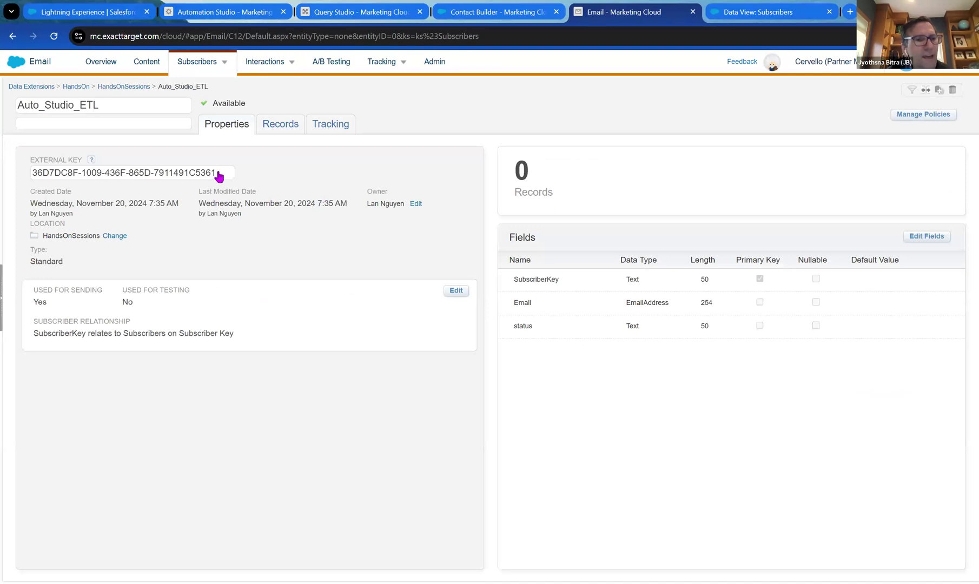
left_click_drag(219, 176, 28, 176)
key("ctrl+c")
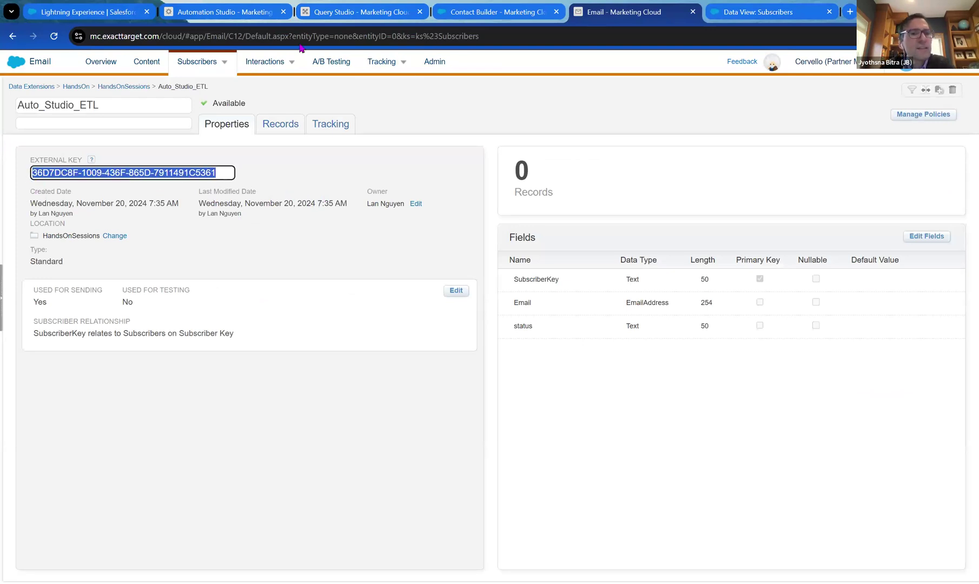
left_click(223, 17)
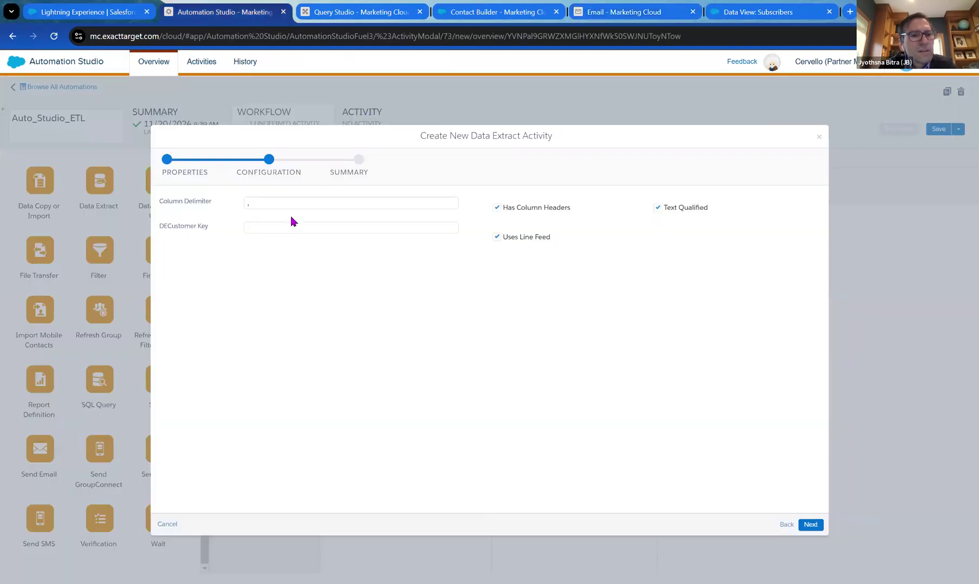
Paste the copied external key into the extract's DECustomer Key field and advance to the summary.
left_click(321, 203)
left_click(318, 226)
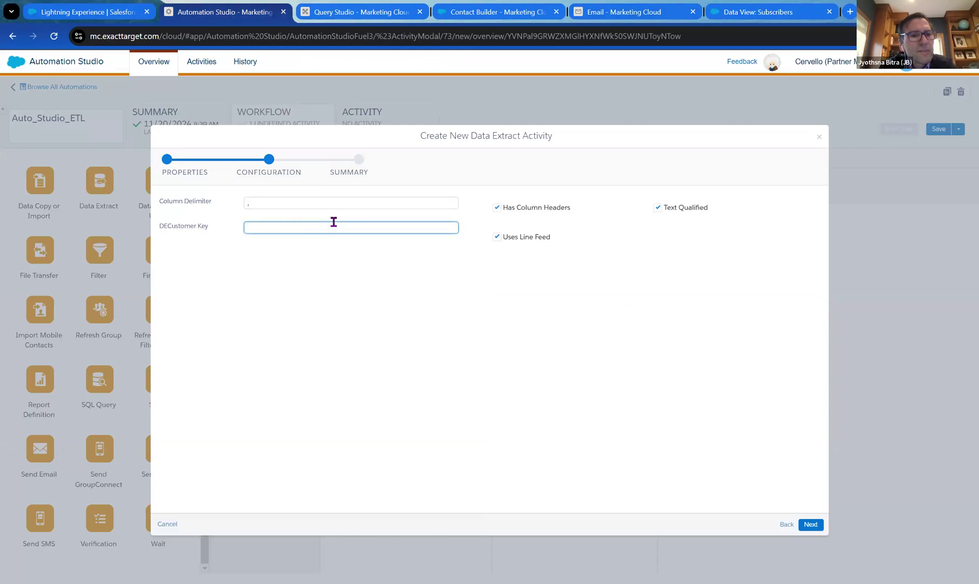
key("ctrl+v")
left_click(404, 262)
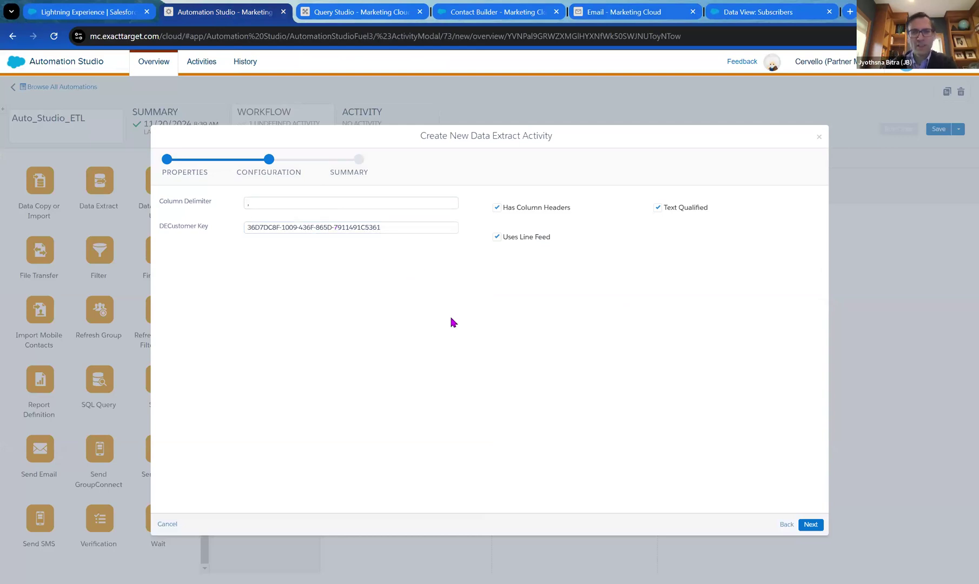
left_click(810, 524)
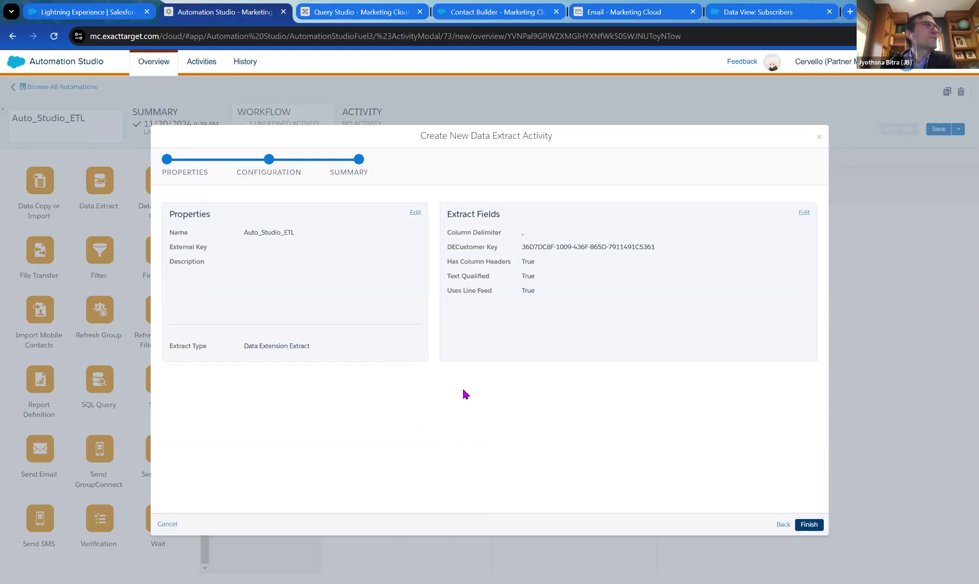
Finish the data extract, save the automation, and add a File Transfer activity as step 3.
left_click(801, 527)
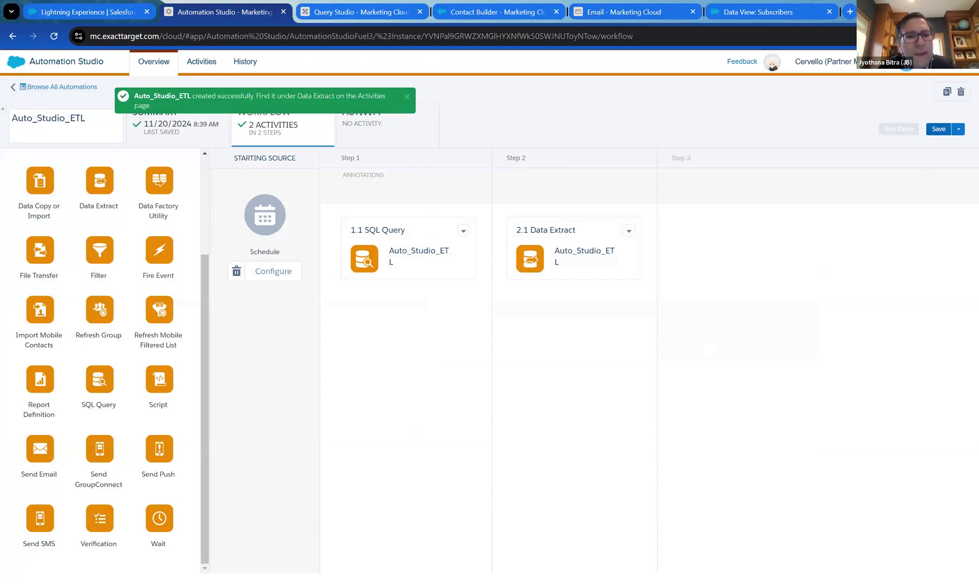
left_click(938, 129)
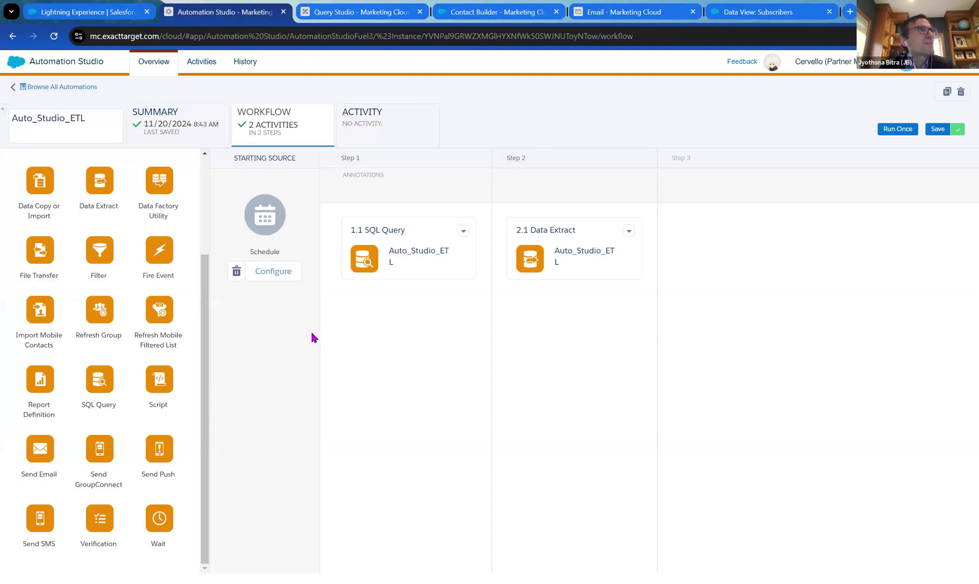
left_click_drag(39, 252, 715, 266)
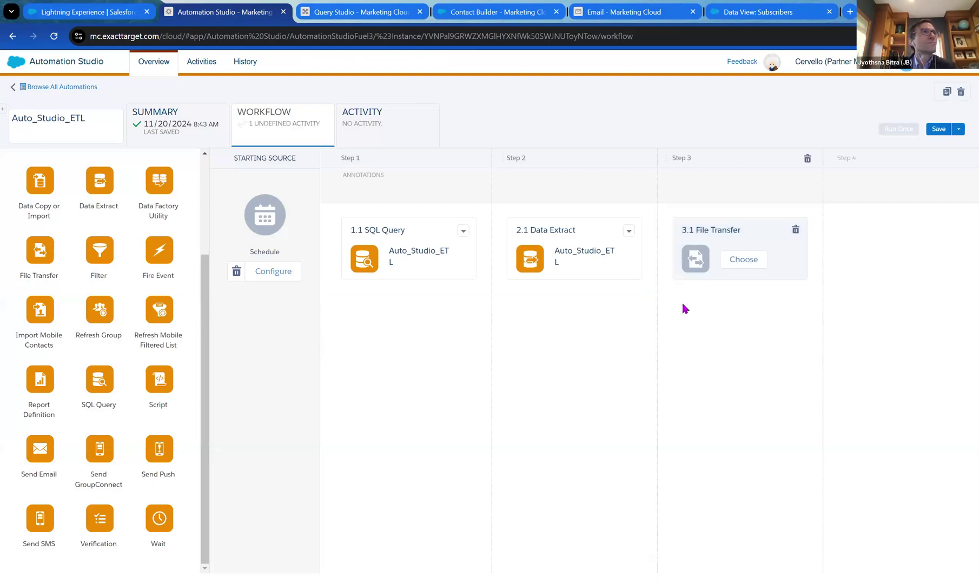
Create a new file transfer named Auto_Studio_ETL that moves a file from Safehouse.
left_click(736, 269)
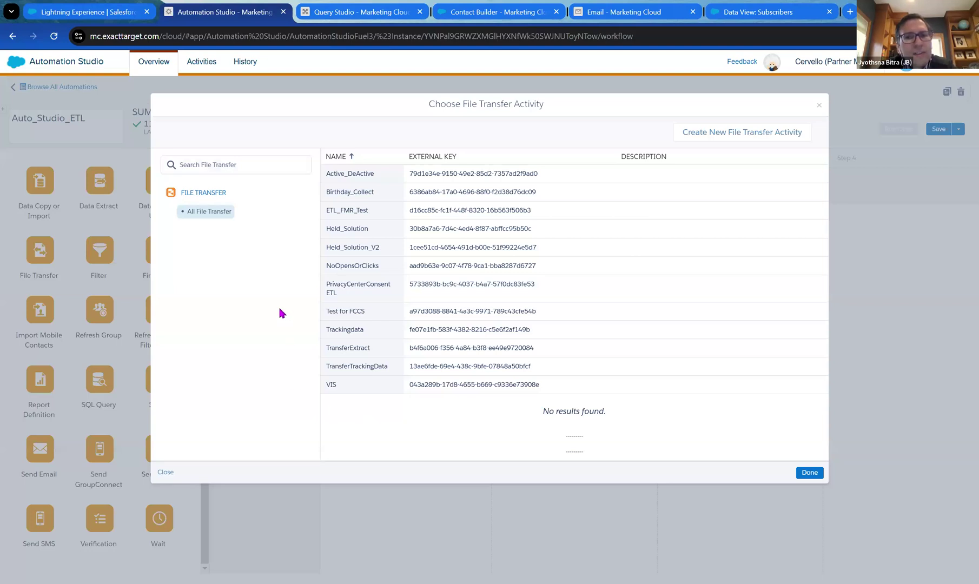
left_click(703, 134)
left_click(377, 221)
type("Auto_Studio_ETL")
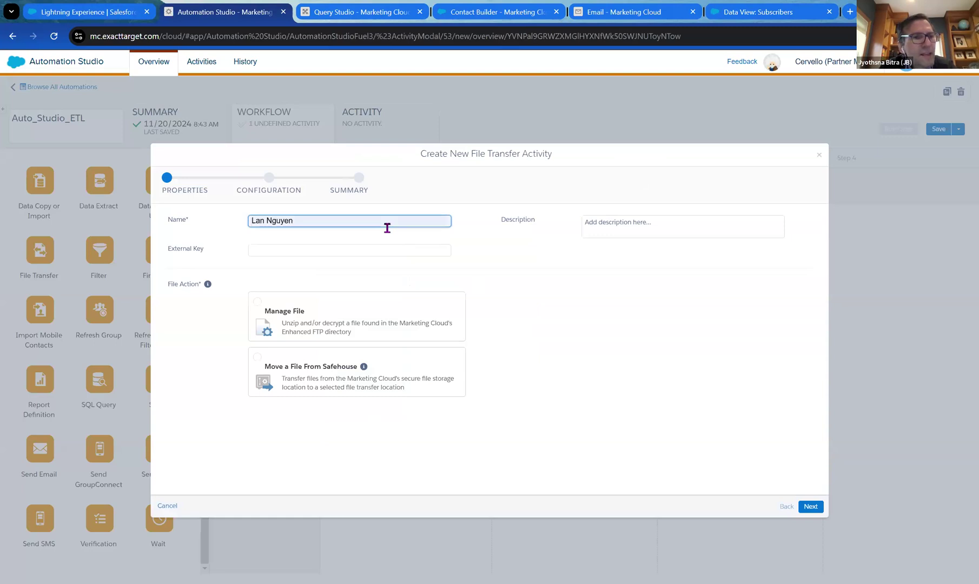
left_click(465, 246)
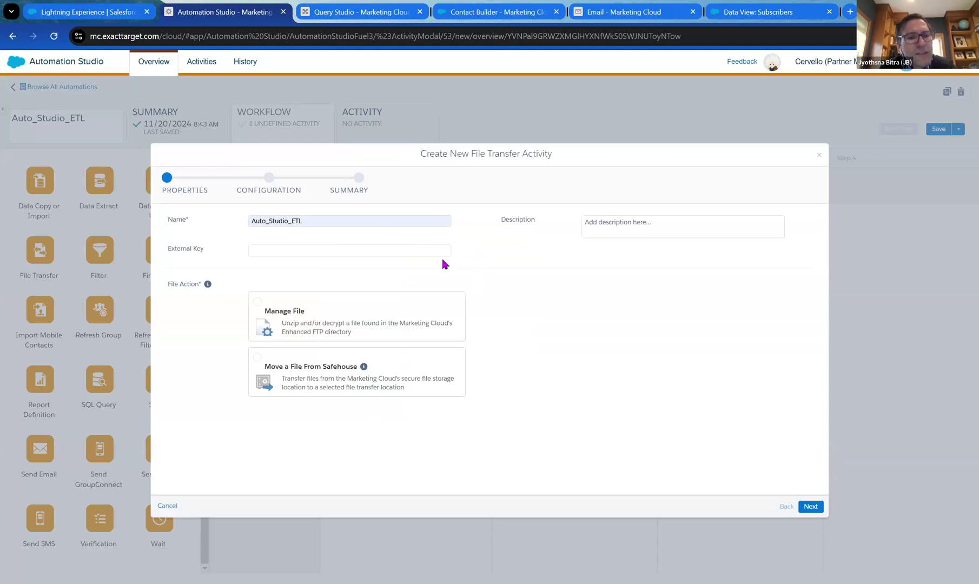
left_click(280, 377)
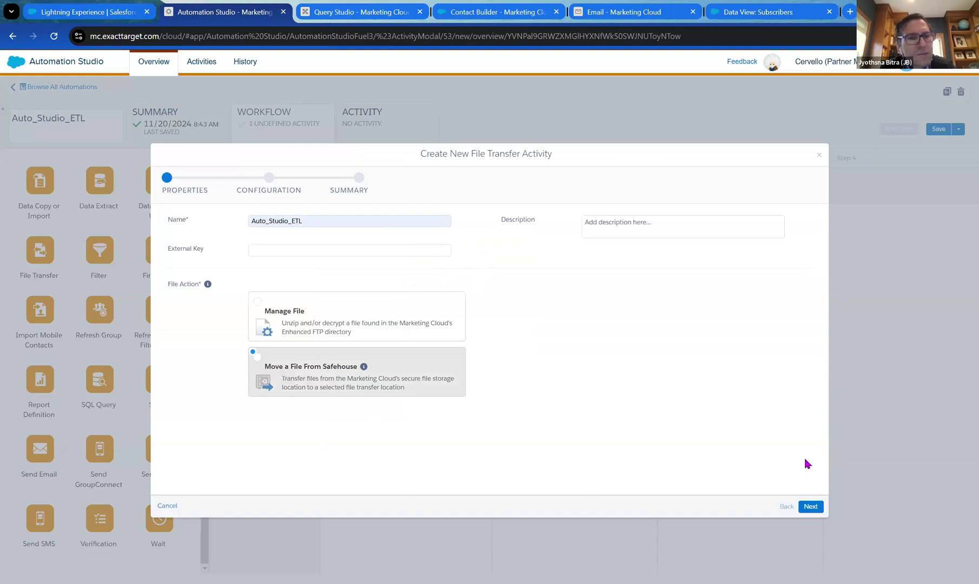
left_click(810, 507)
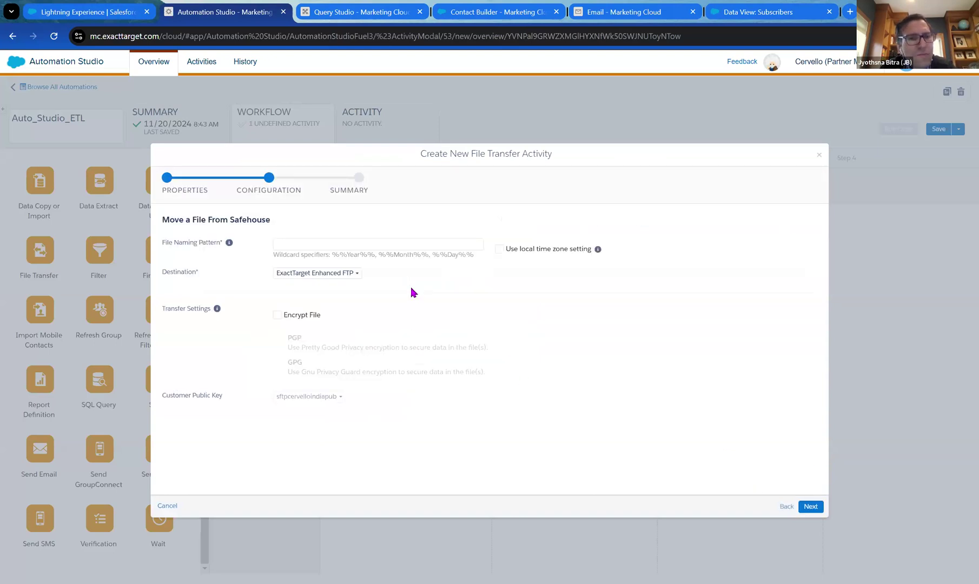
Set the file naming pattern to Auto_Studio_ETL_%%Year%%%%Month%%%%Day%%.csv.
left_click(386, 243)
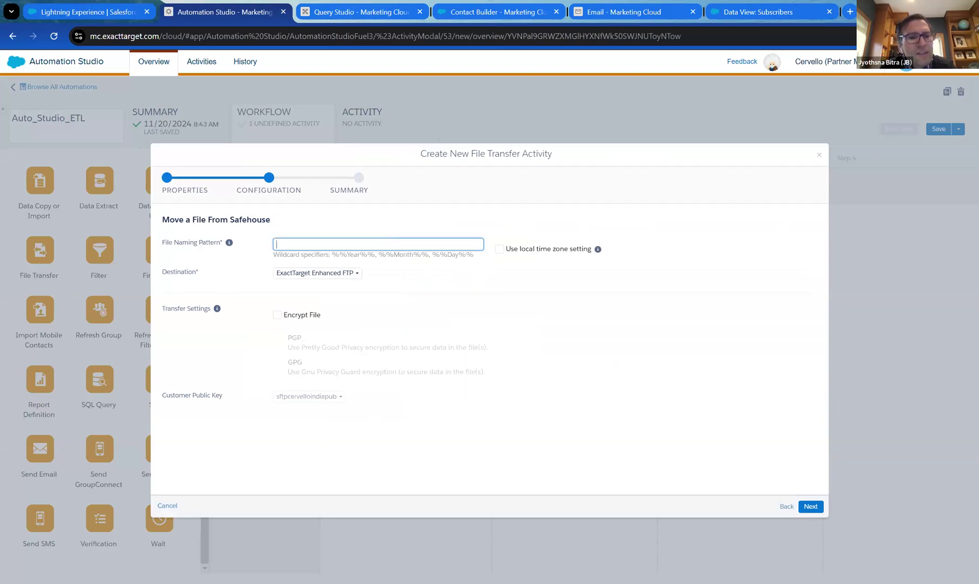
key("alt+Tab")
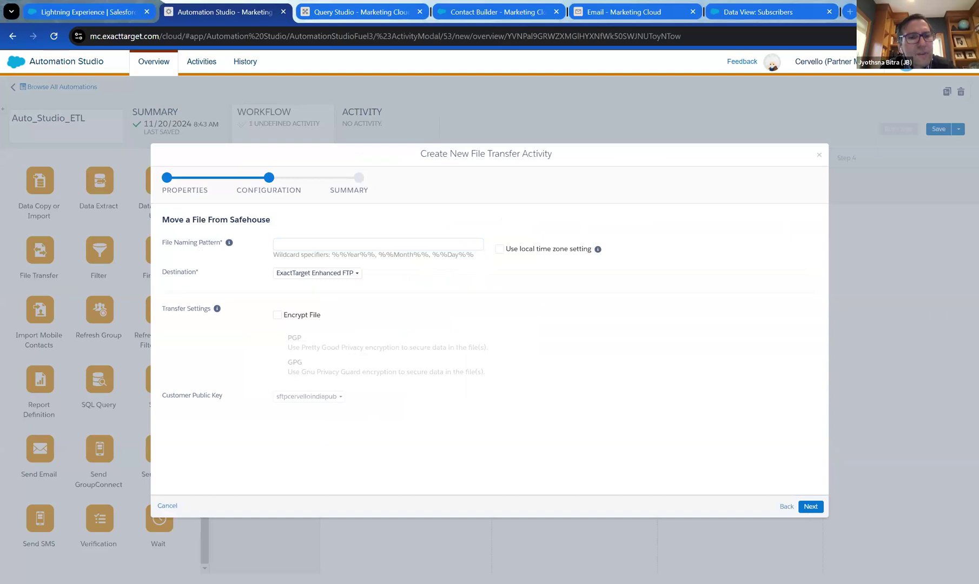
left_click(442, 242)
key("ctrl+v")
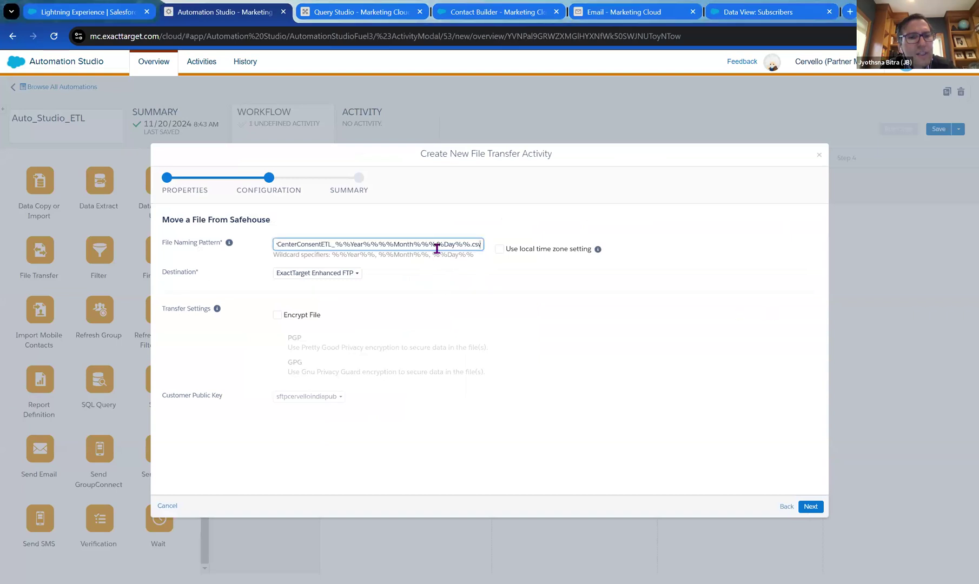
left_click(493, 283)
left_click_drag(351, 243, 266, 254)
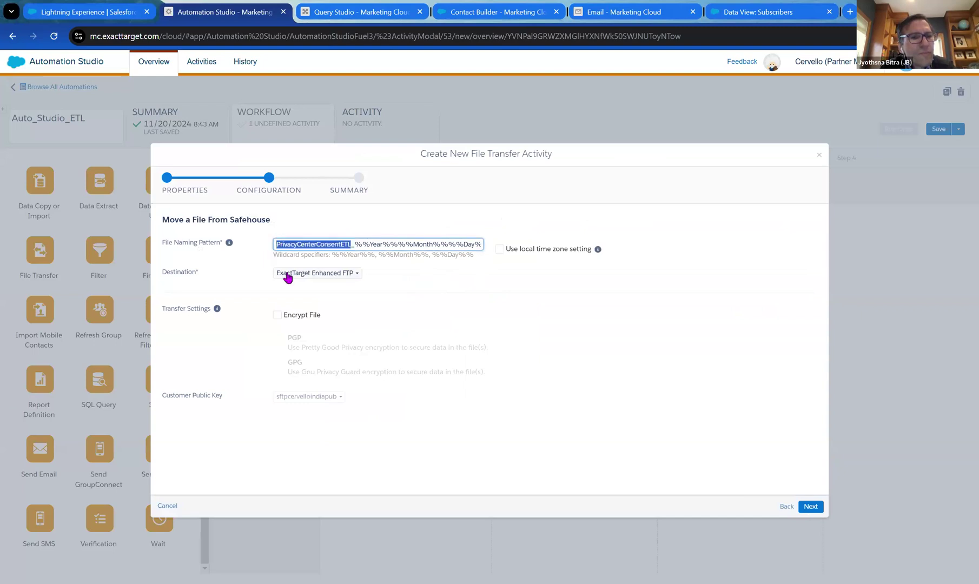
type("Auto_Studio_ETL")
left_click(426, 295)
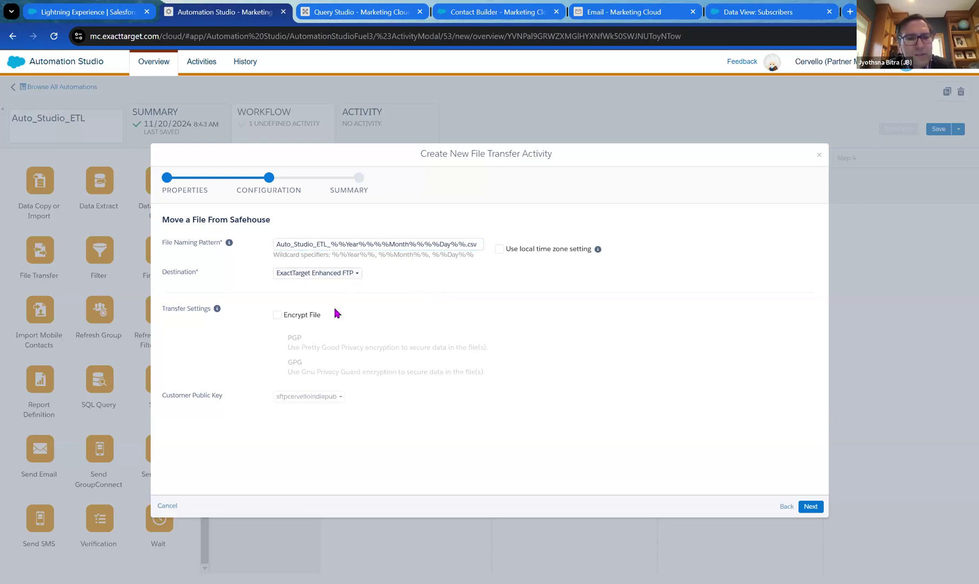
Finish the file transfer to ExactTarget Enhanced FTP and save the three-step automation.
left_click(810, 508)
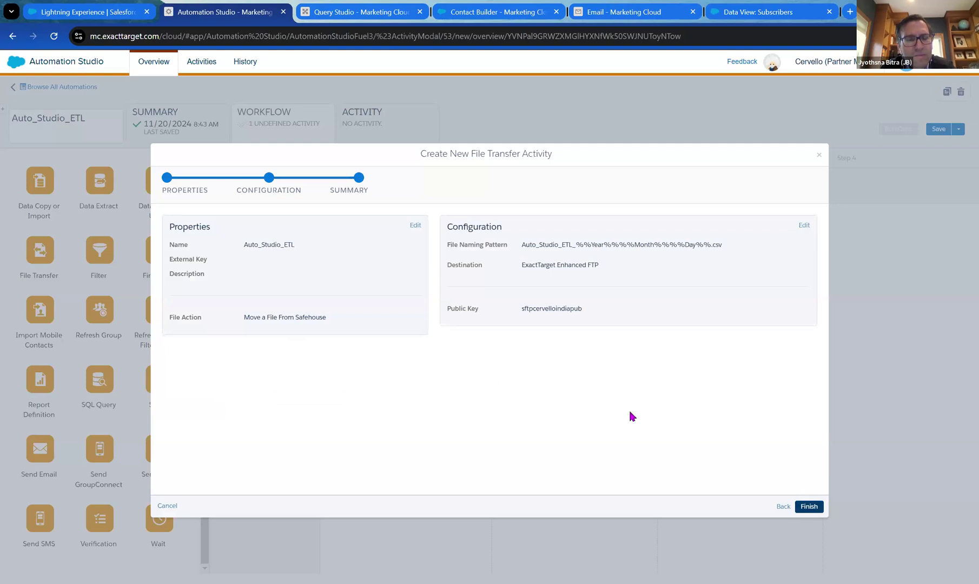
left_click(810, 506)
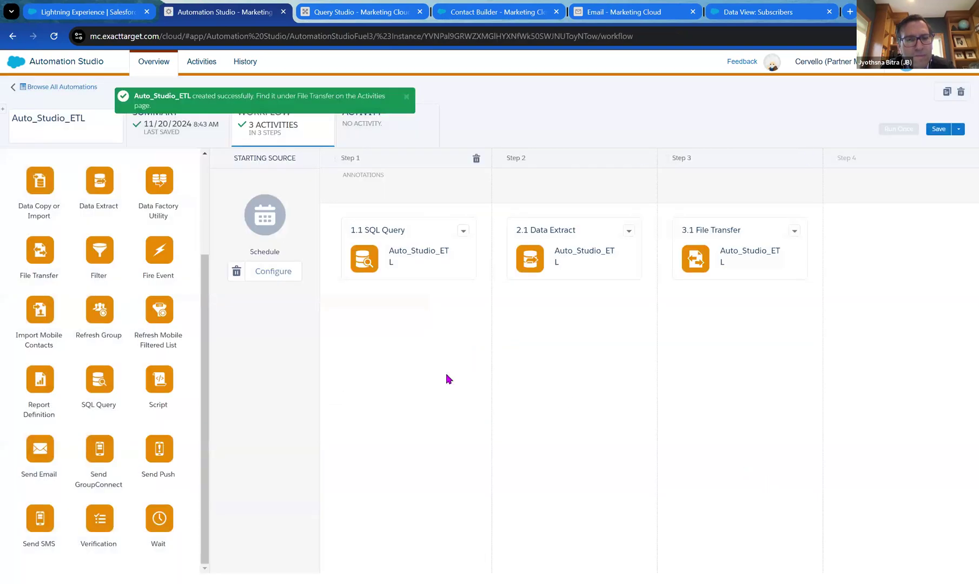
left_click(930, 134)
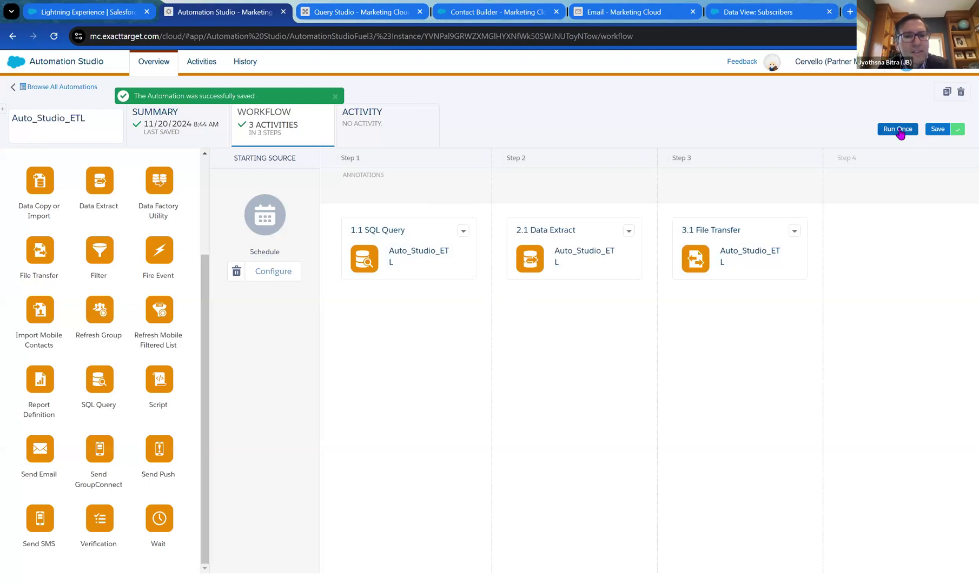
Run all three Auto_Studio_ETL activities once now and open the Activity run log.
left_click(899, 130)
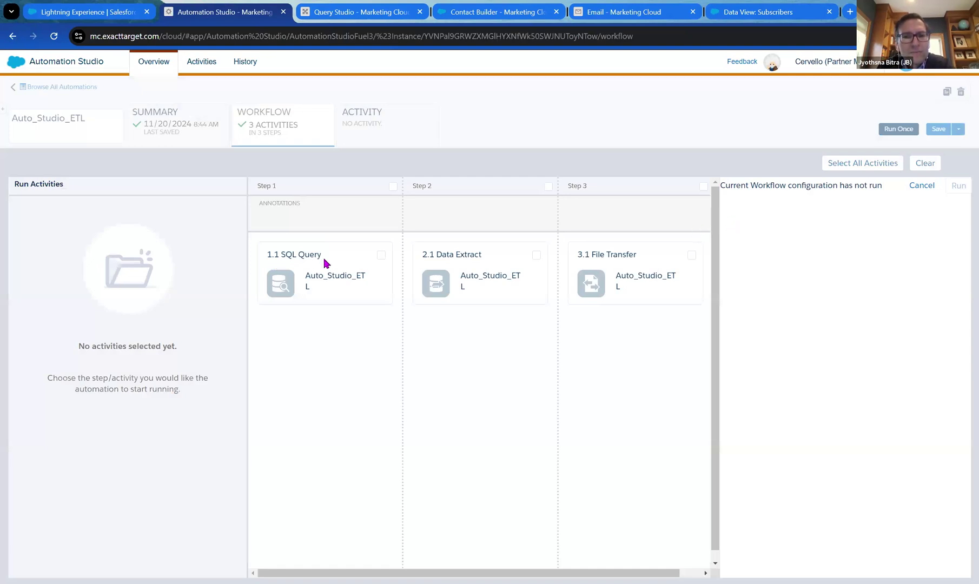
left_click(380, 255)
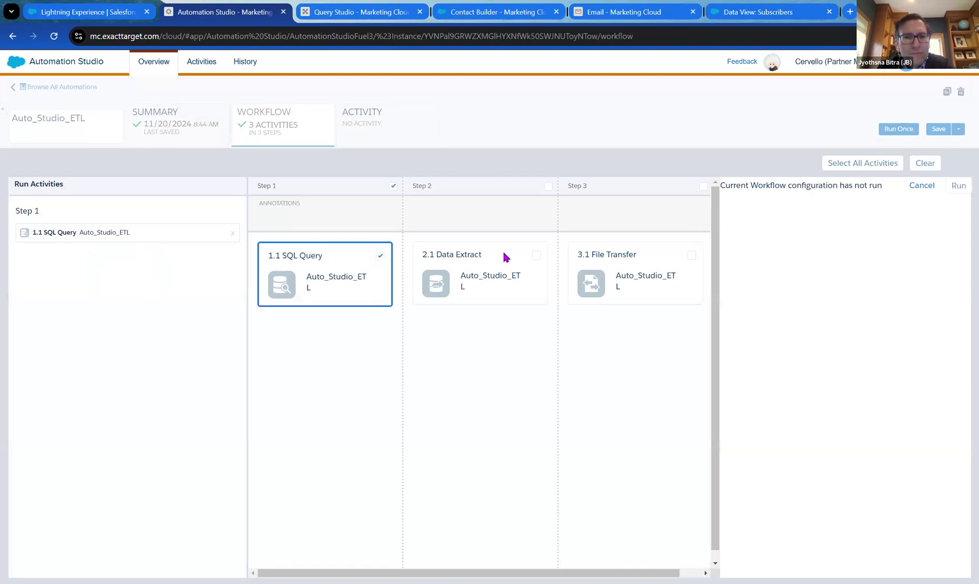
left_click(535, 255)
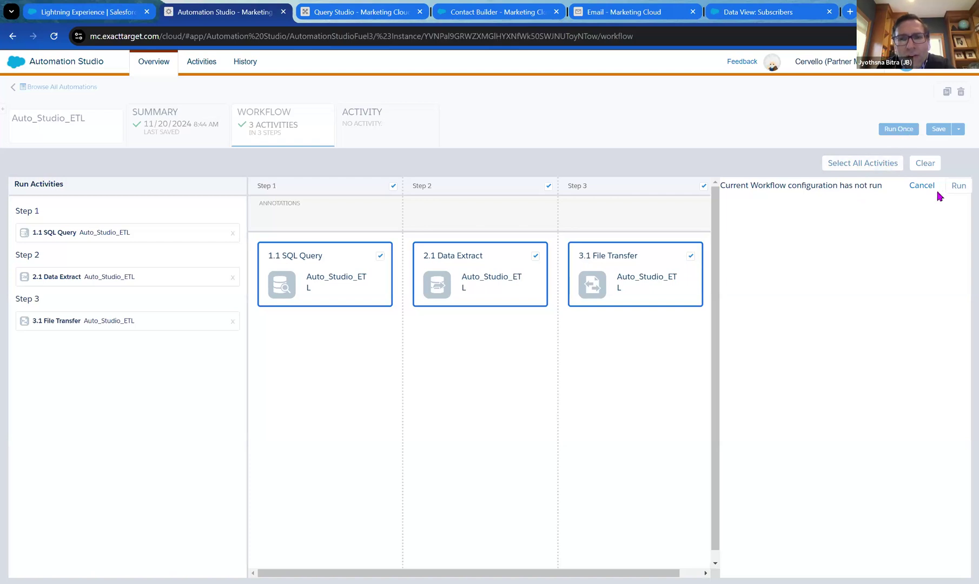
left_click(957, 186)
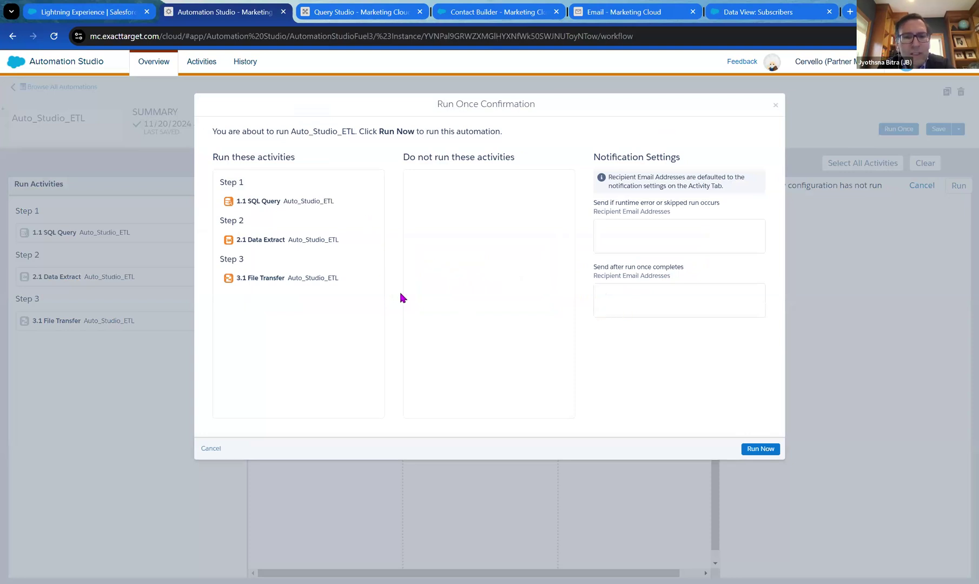
left_click(758, 452)
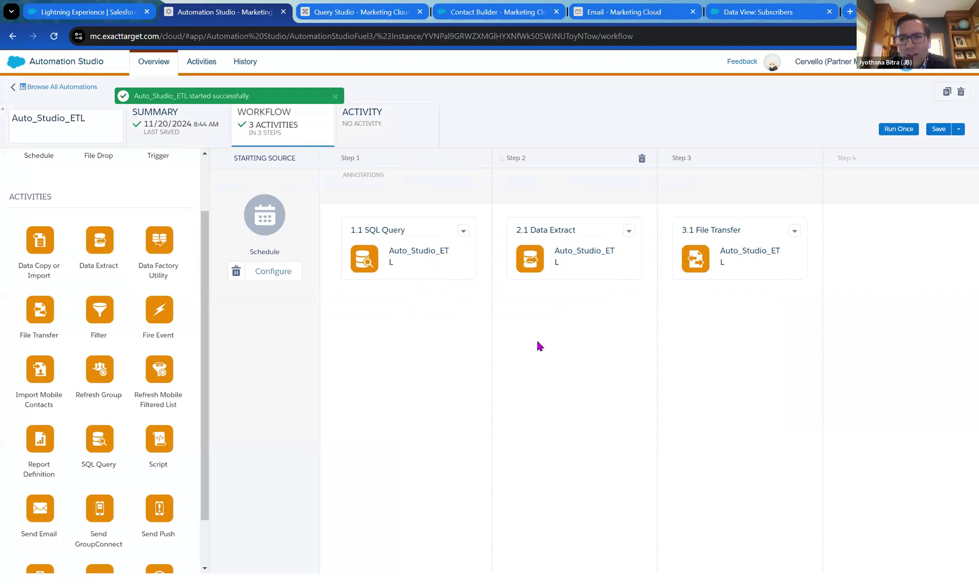
left_click(369, 124)
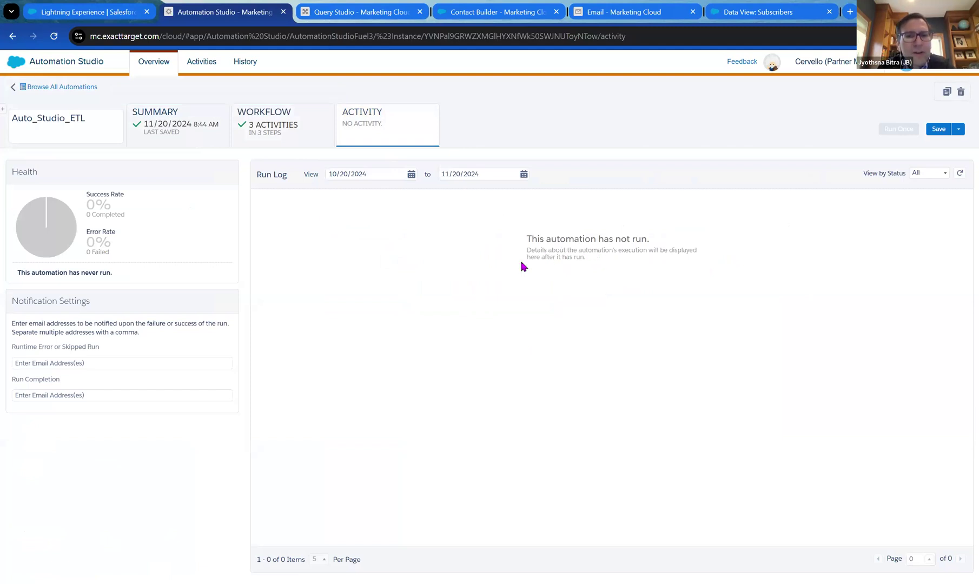
Refresh the run log until the run shows in progress at step 1 of 3, then view Workflow.
left_click(960, 173)
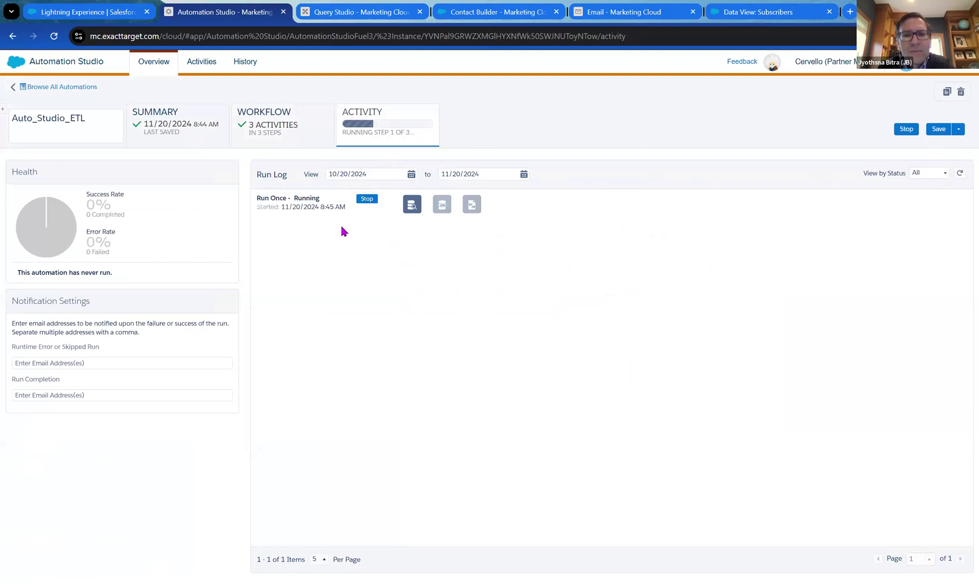
left_click(960, 173)
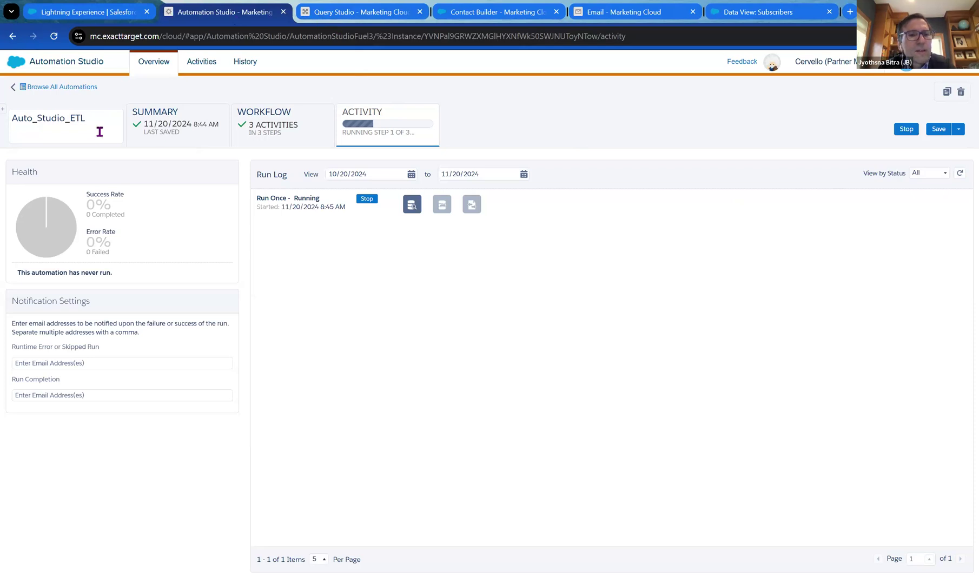
left_click(258, 130)
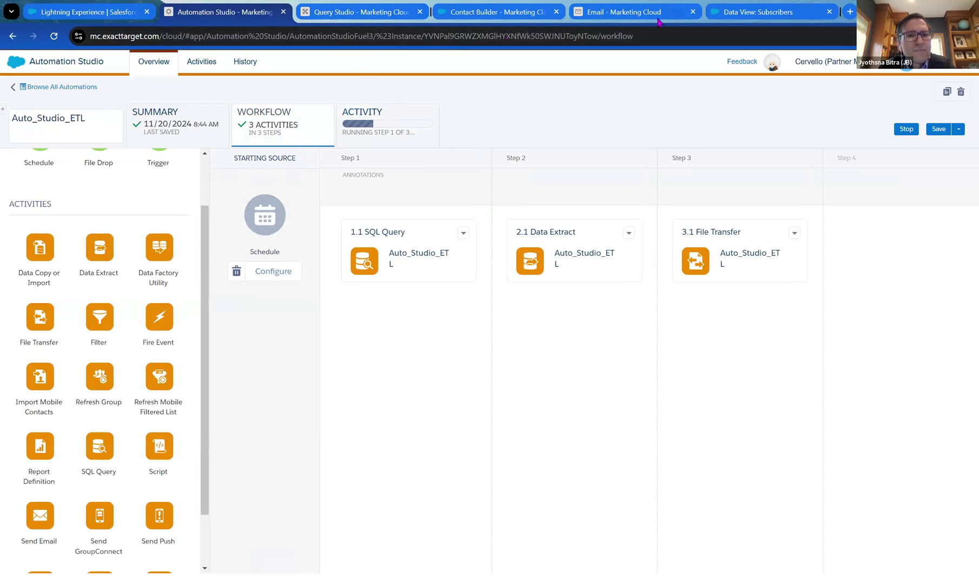
left_click(497, 11)
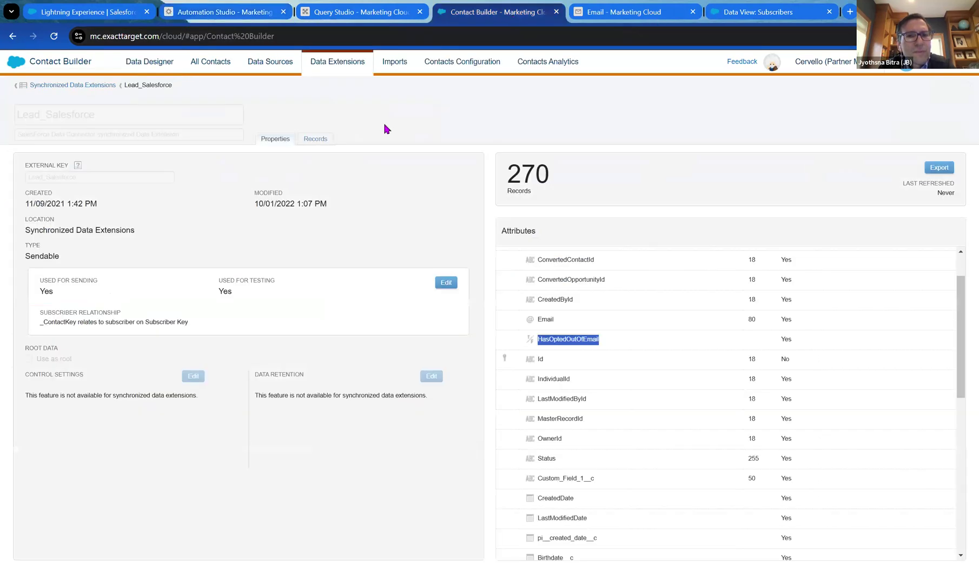
left_click(390, 183)
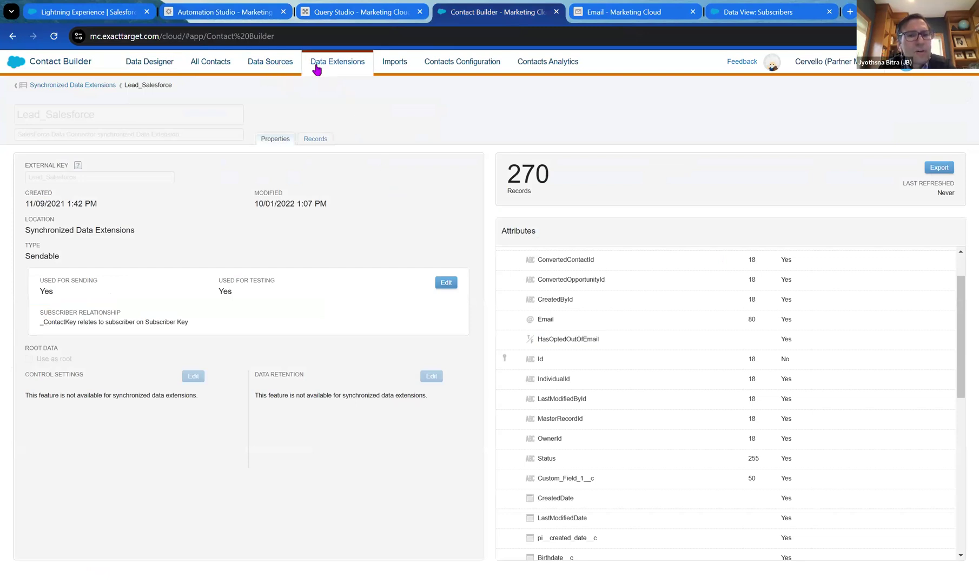
left_click(366, 22)
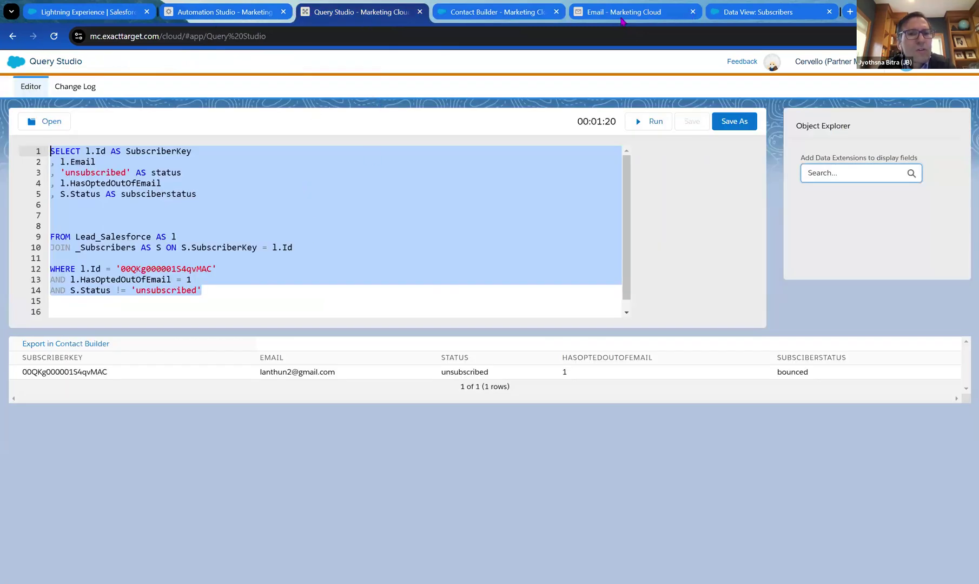
left_click(232, 16)
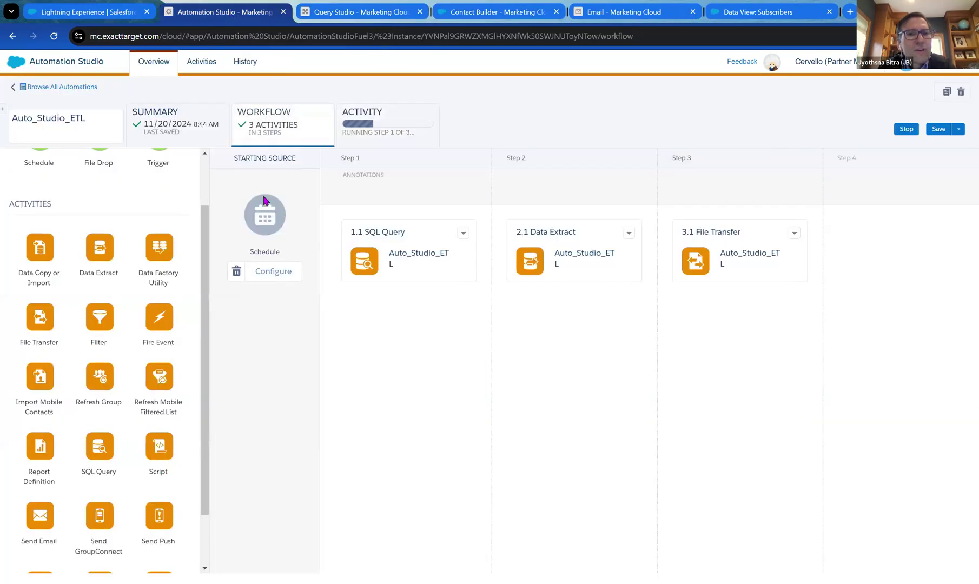
left_click(72, 125)
double_click(87, 123)
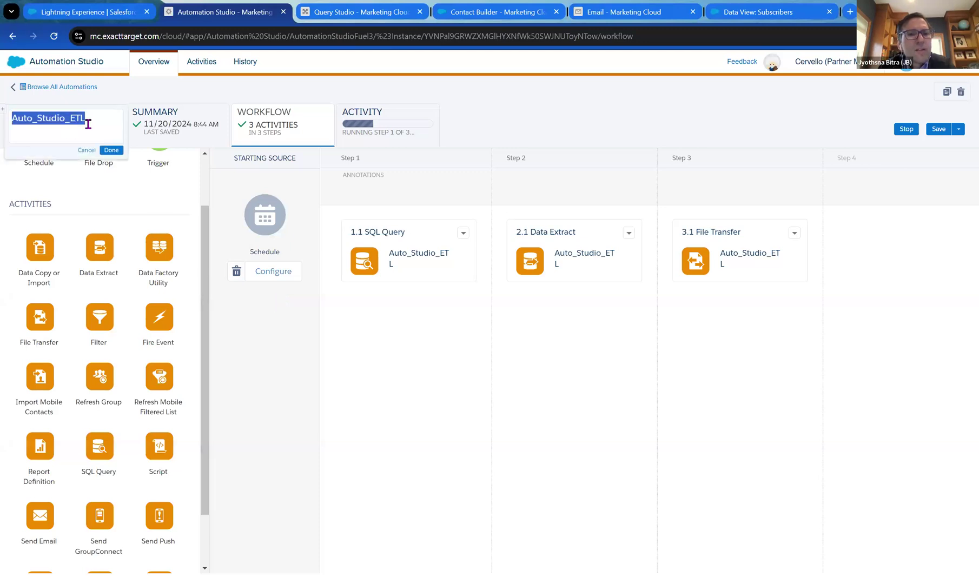
left_click(255, 124)
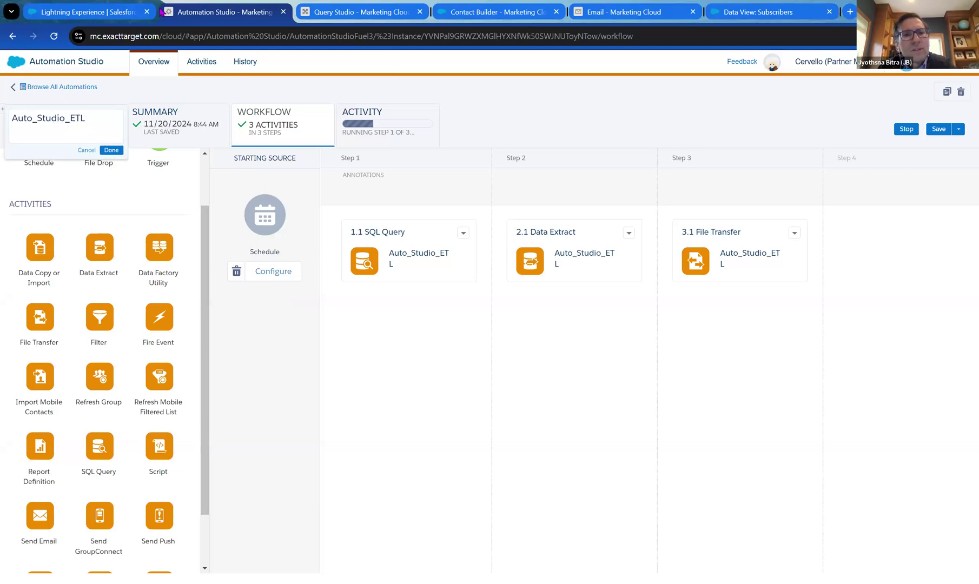
left_click(629, 13)
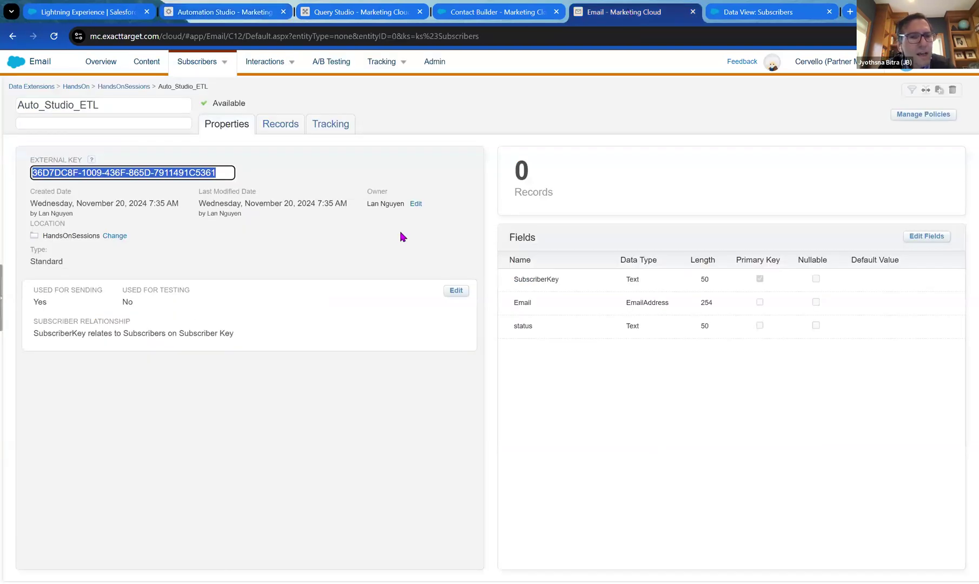
Export the Auto_Studio_ETL data extension's single record as a browser download, then return to Automation Studio.
left_click(340, 246)
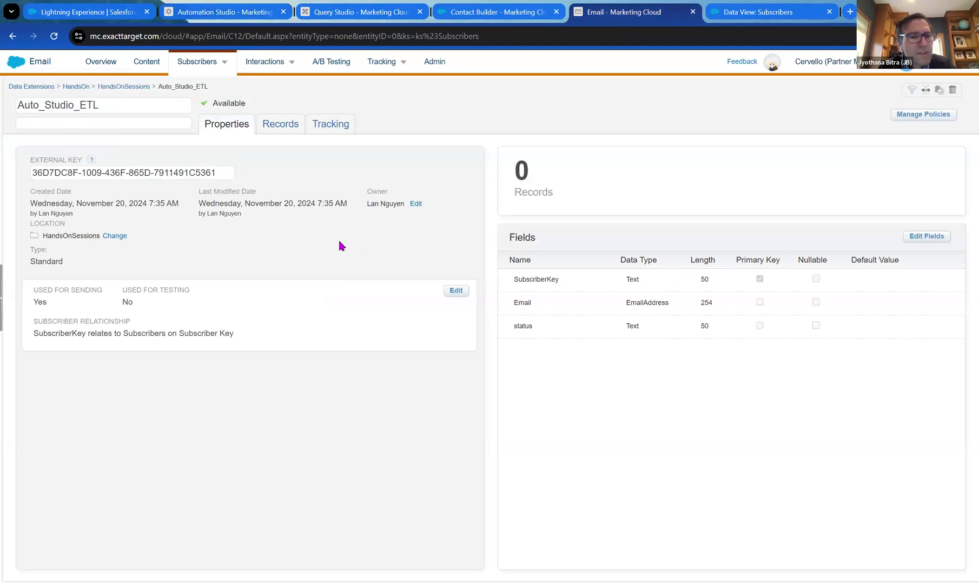
left_click(278, 129)
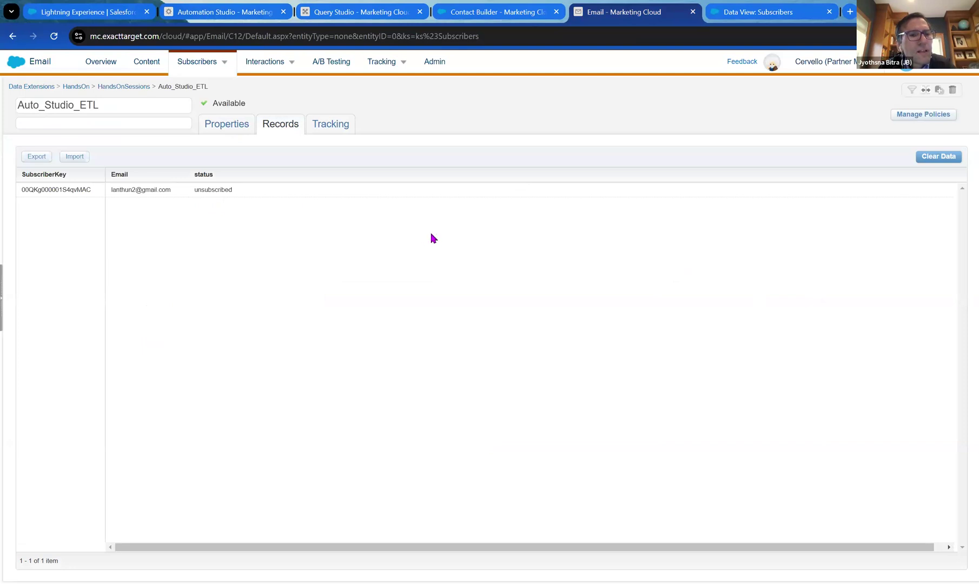
left_click(37, 156)
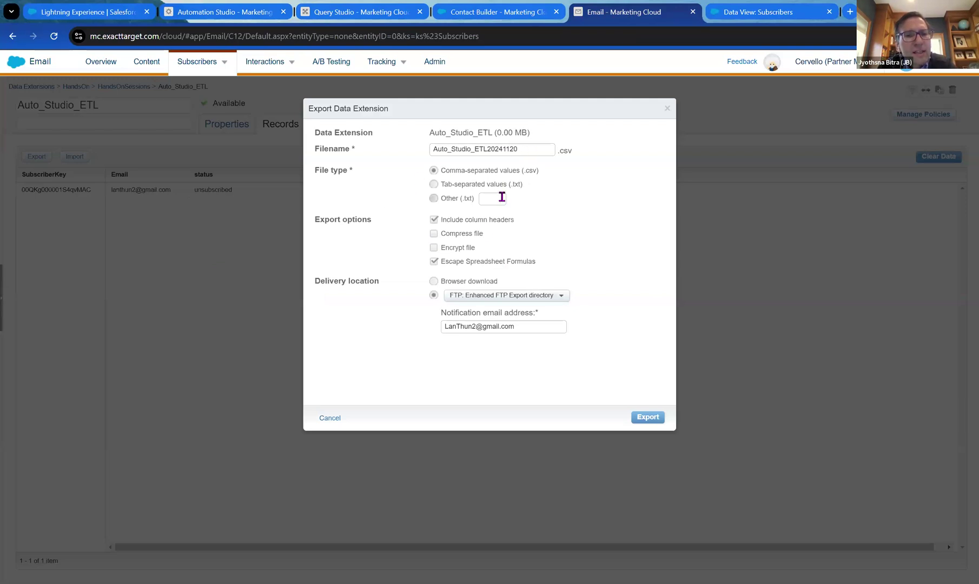
left_click(449, 281)
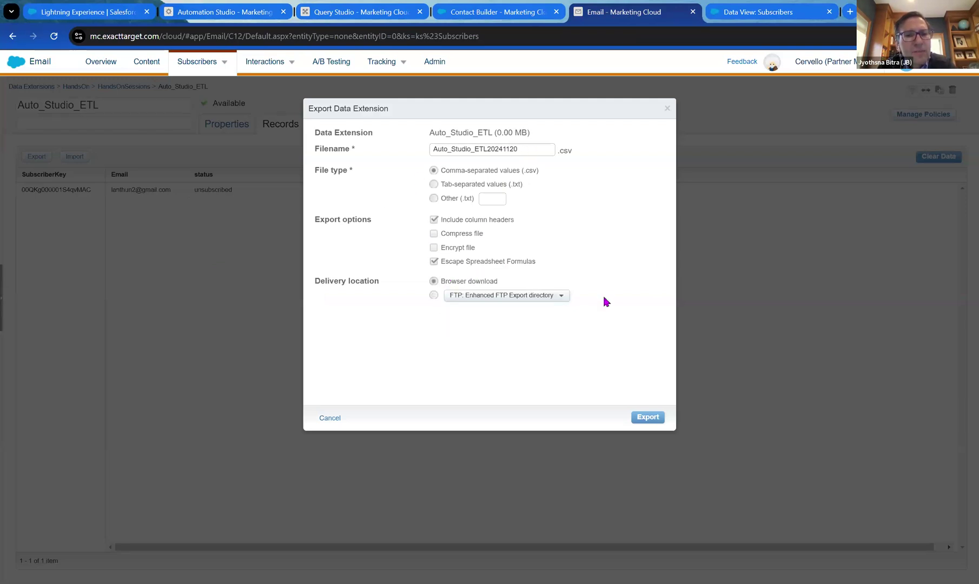
left_click(649, 419)
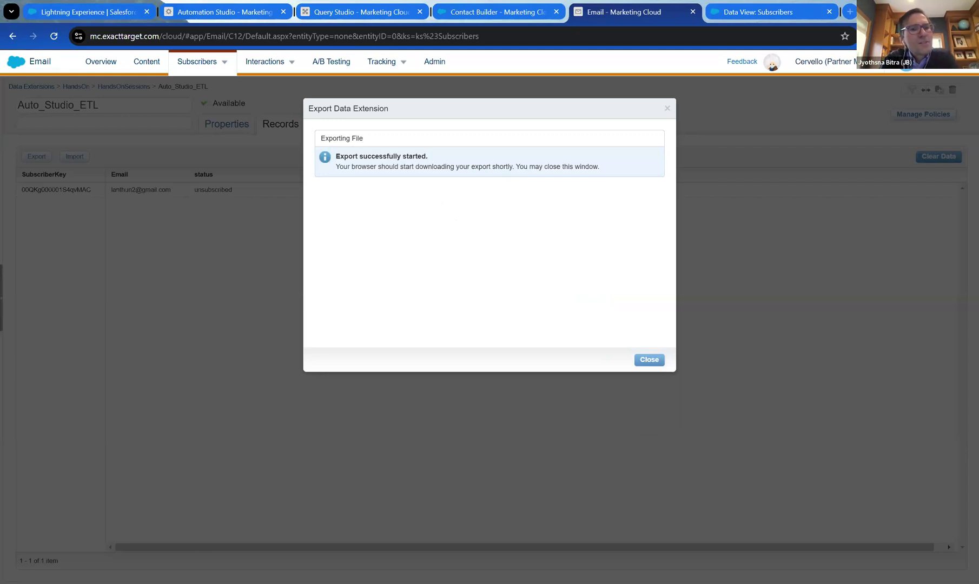
left_click(648, 361)
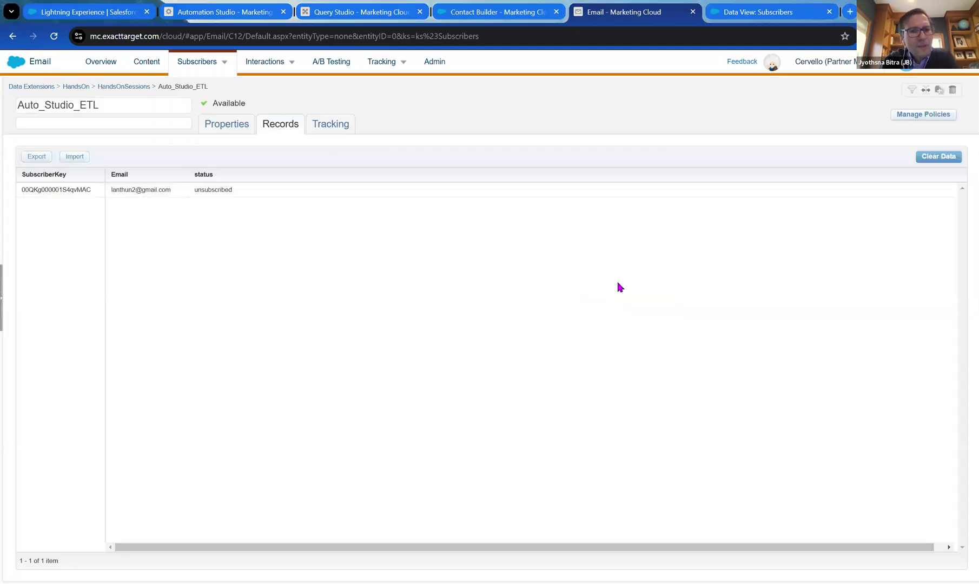
left_click(243, 19)
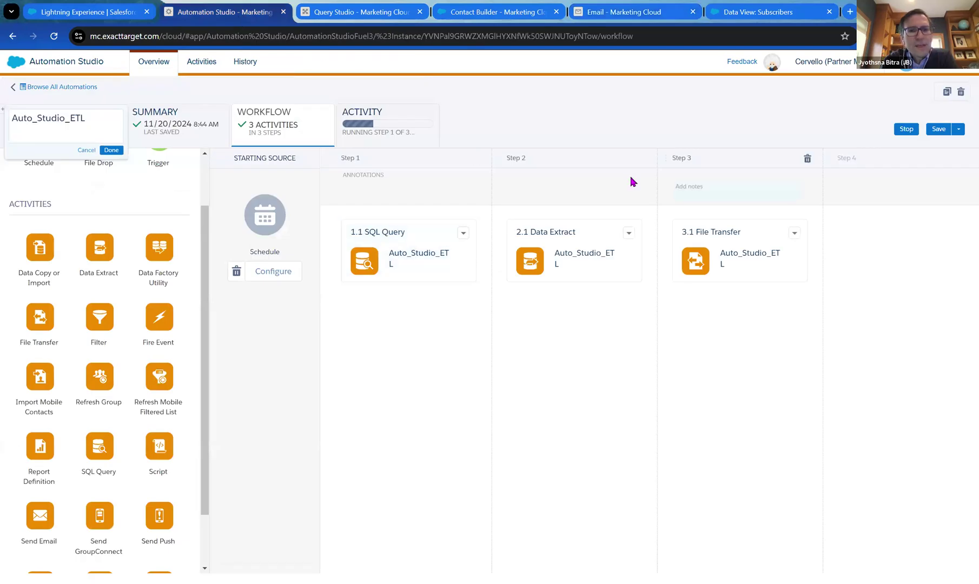
Refresh the Activity run log to confirm the 100% successful completion, then return to Workflow.
left_click(371, 131)
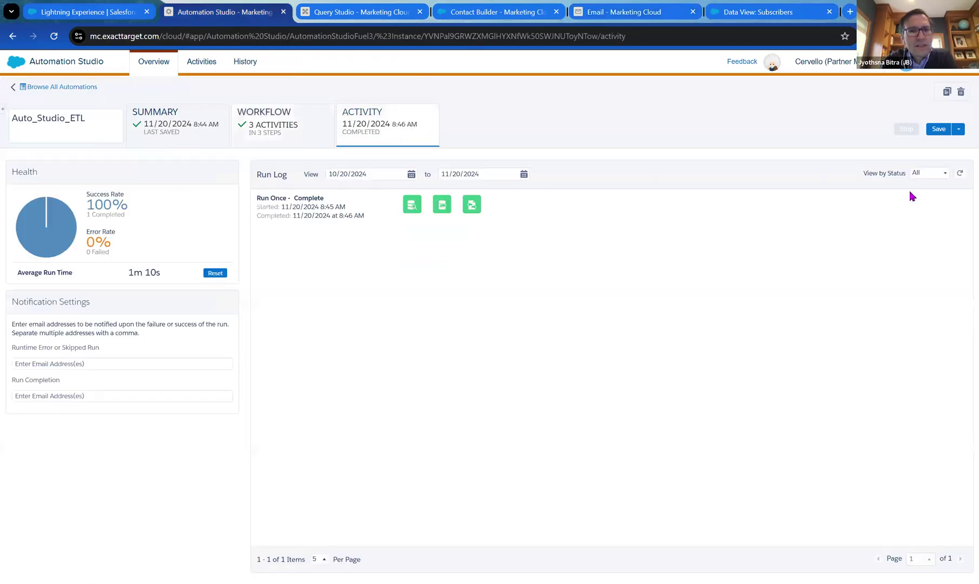
left_click(959, 173)
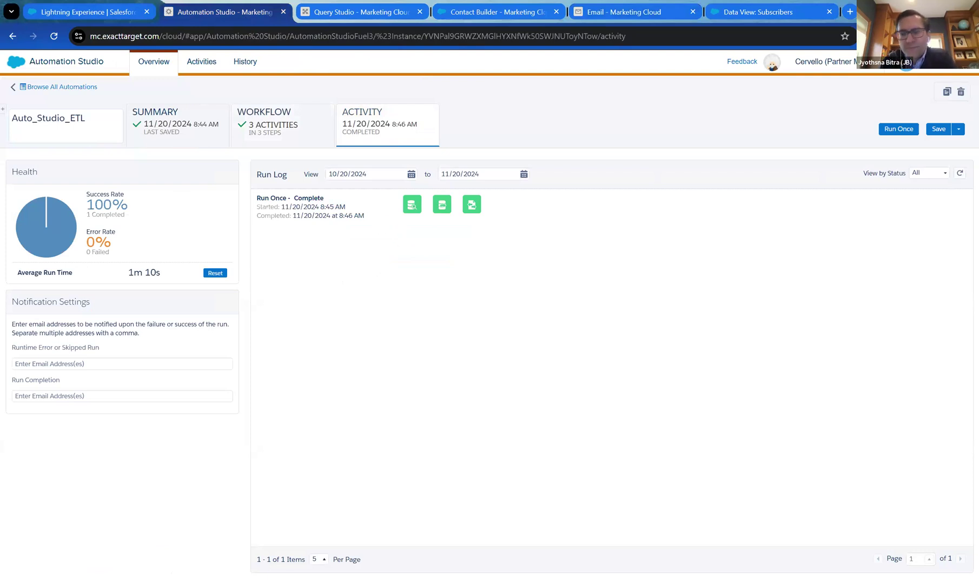
left_click(273, 122)
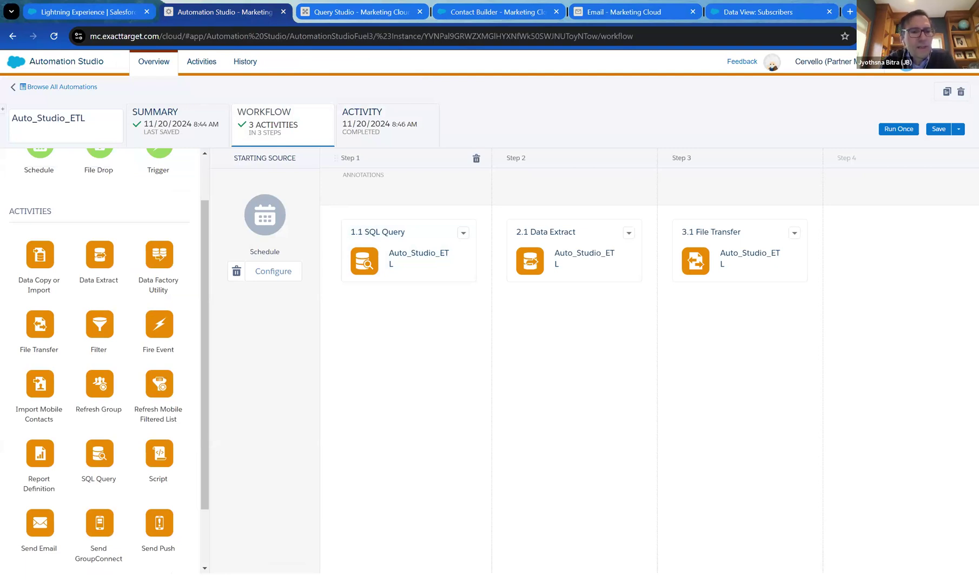
Add a Data Copy or Import activity as Step 4 with a new definition named Auto_Studio_ETL.
left_click_drag(50, 267, 863, 286)
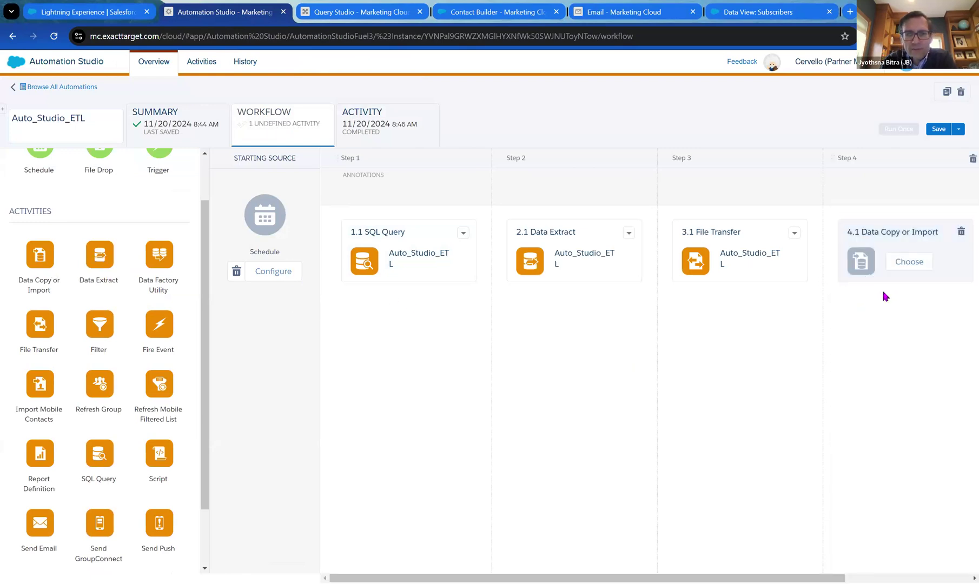
left_click(908, 263)
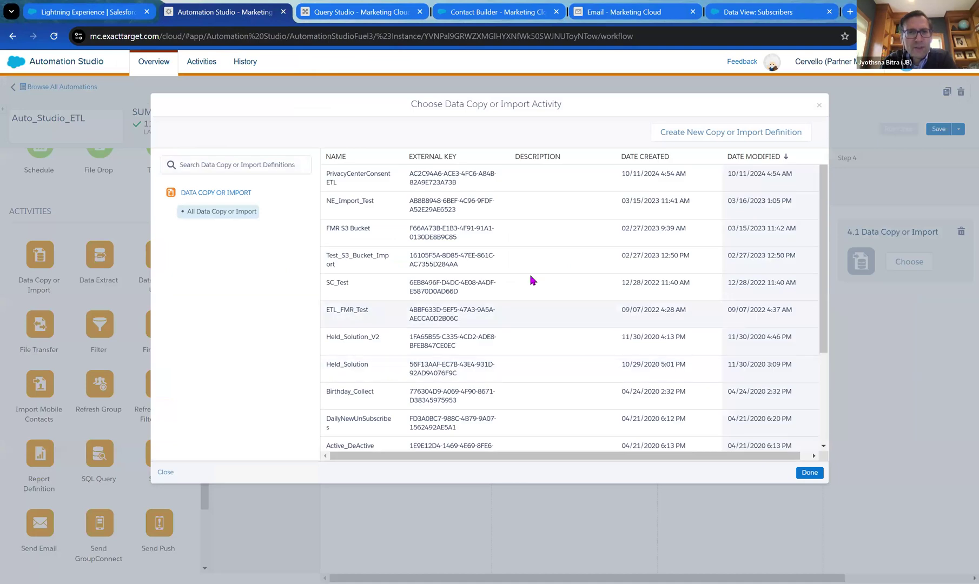
left_click(692, 132)
left_click(353, 188)
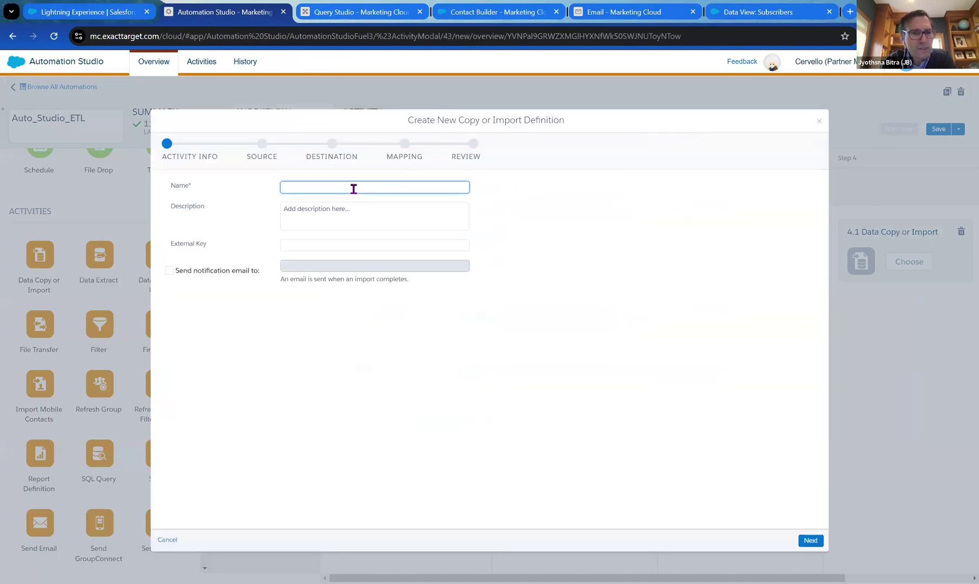
type("Auto_Studio_ETL")
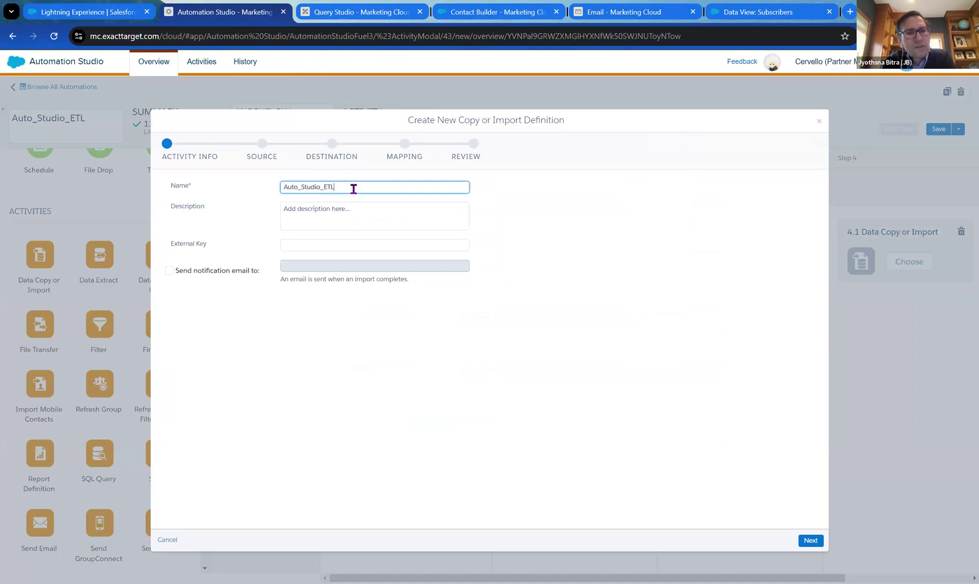
left_click(403, 216)
left_click(513, 223)
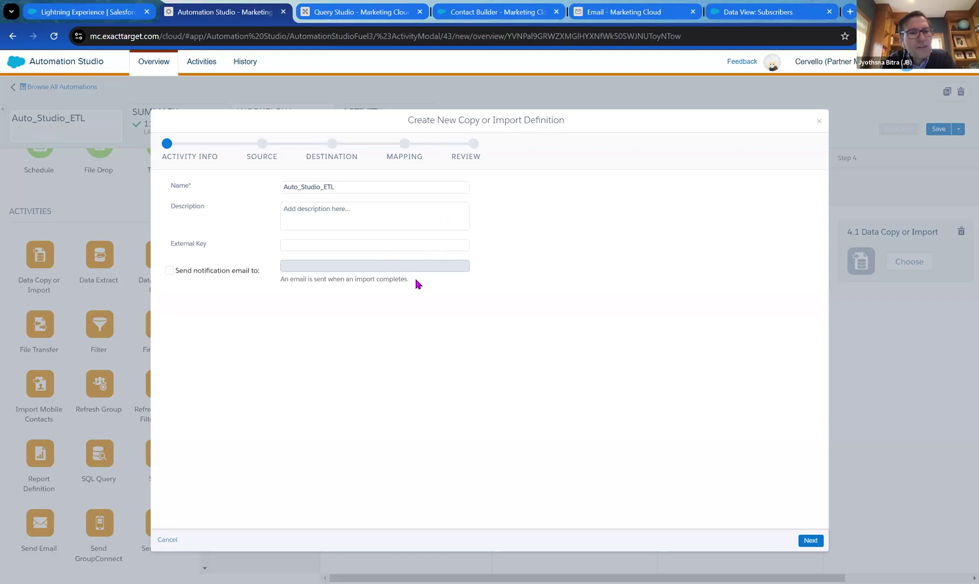
Enable the completion notification email, enter the recipient address, and continue to the Source step.
left_click(185, 276)
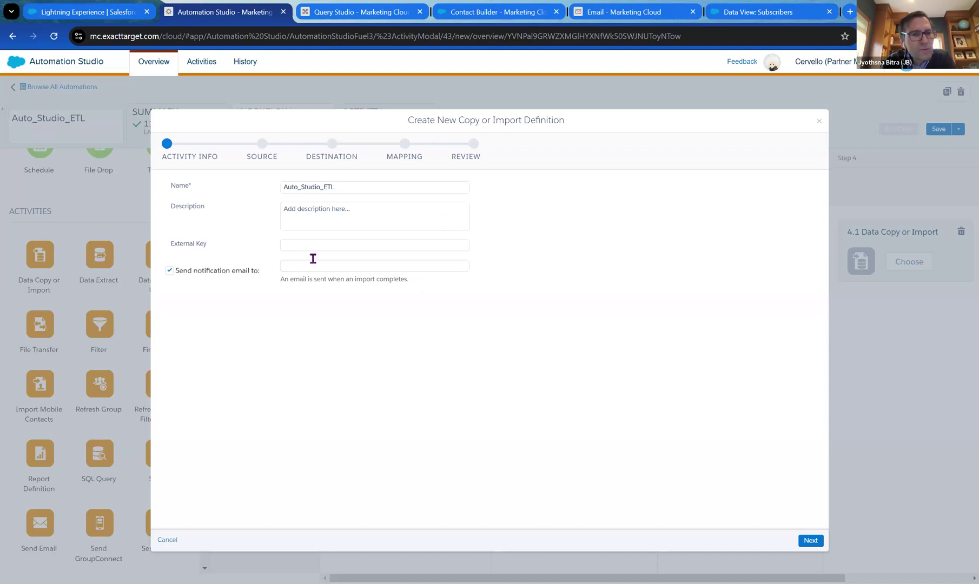
left_click(329, 264)
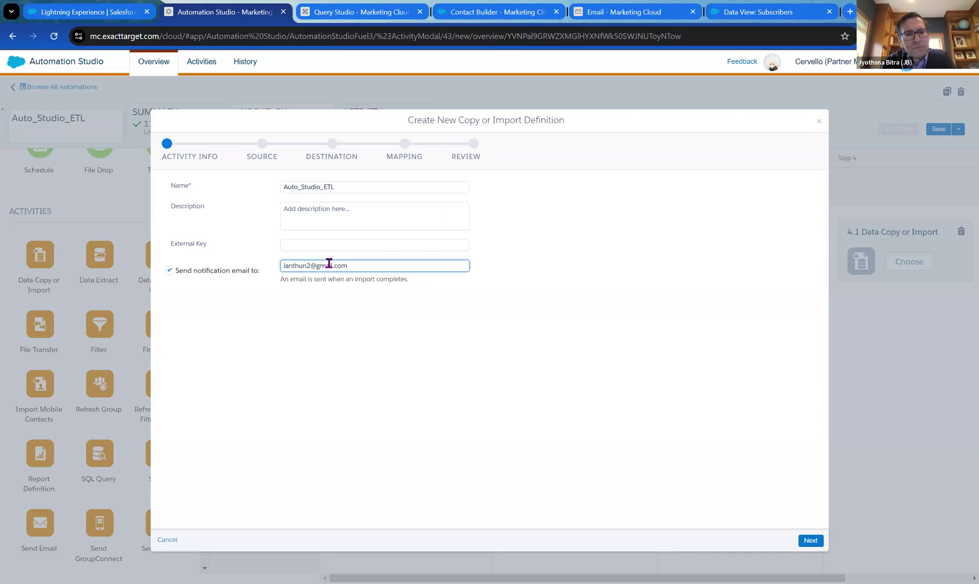
left_click(519, 284)
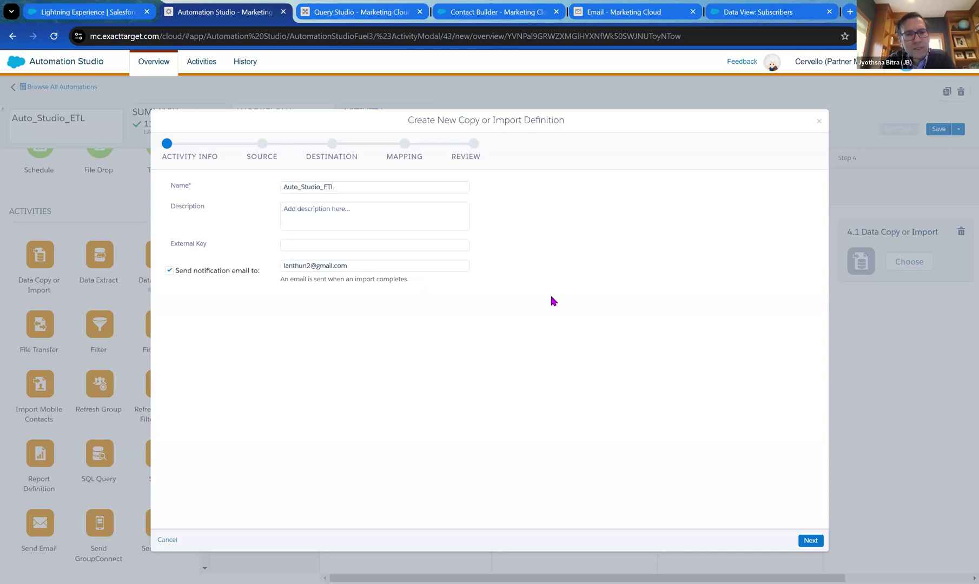
left_click(810, 540)
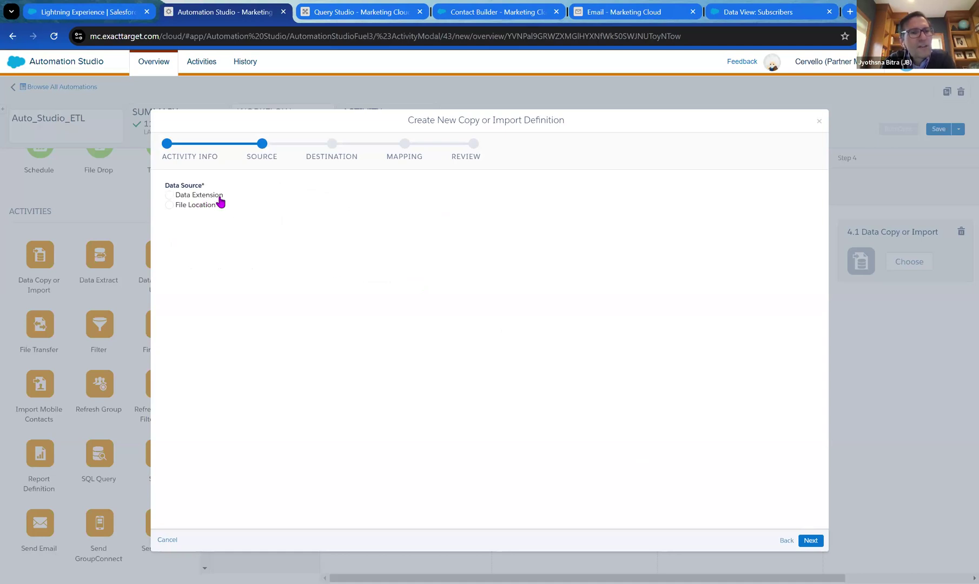
Use a File Location on ExactTarget Enhanced FTP as the import source.
left_click(201, 206)
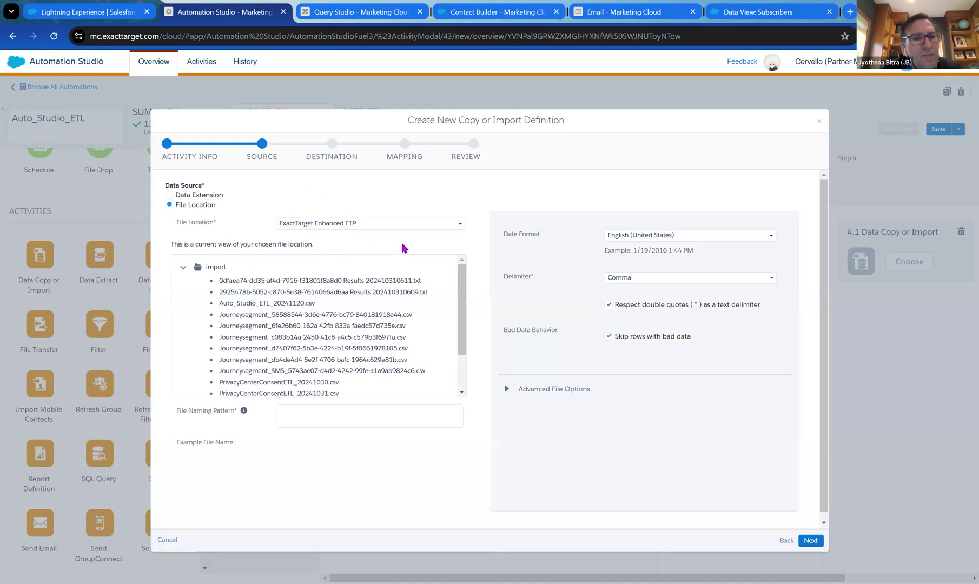
scroll(407, 300, "down", 2)
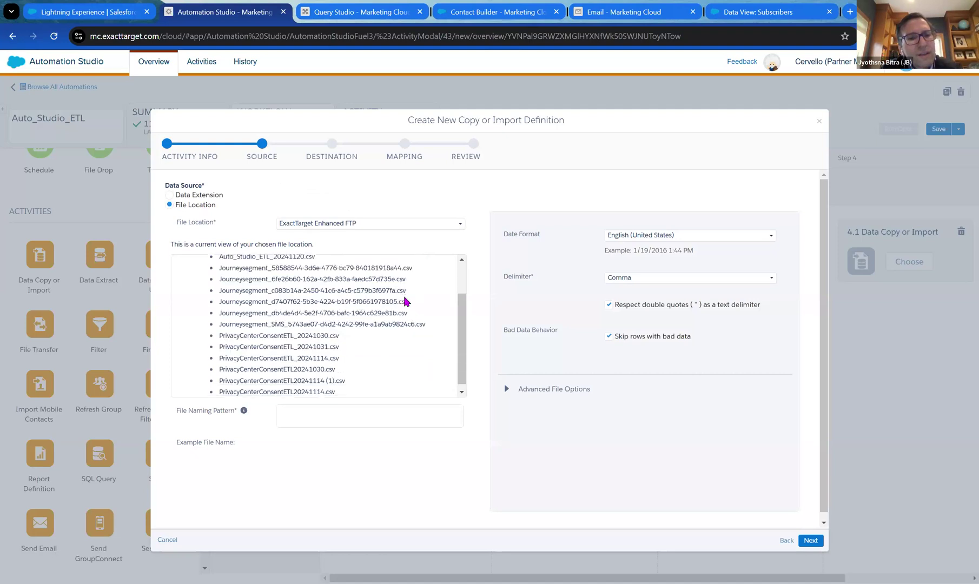
scroll(407, 302, "up", 3)
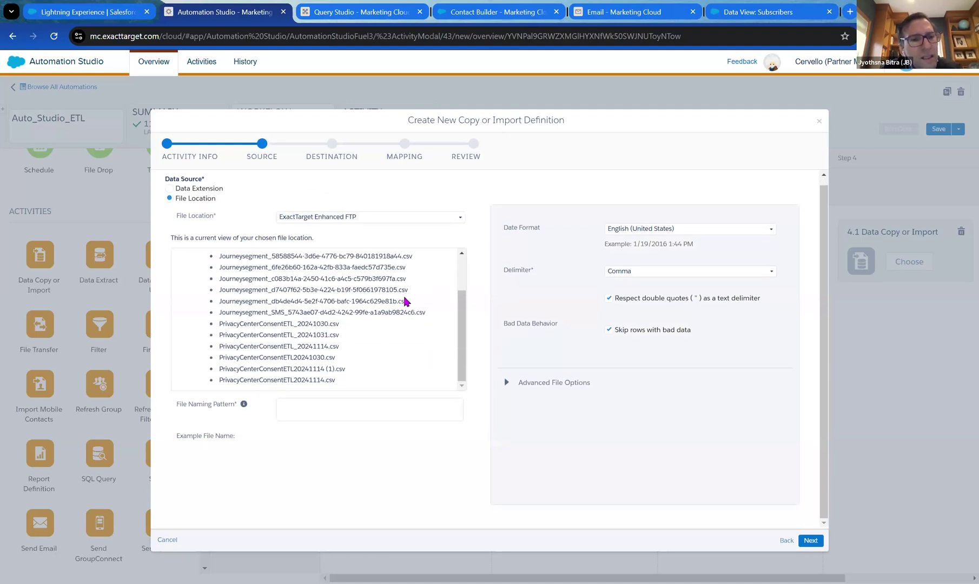
scroll(407, 301, "down", 2)
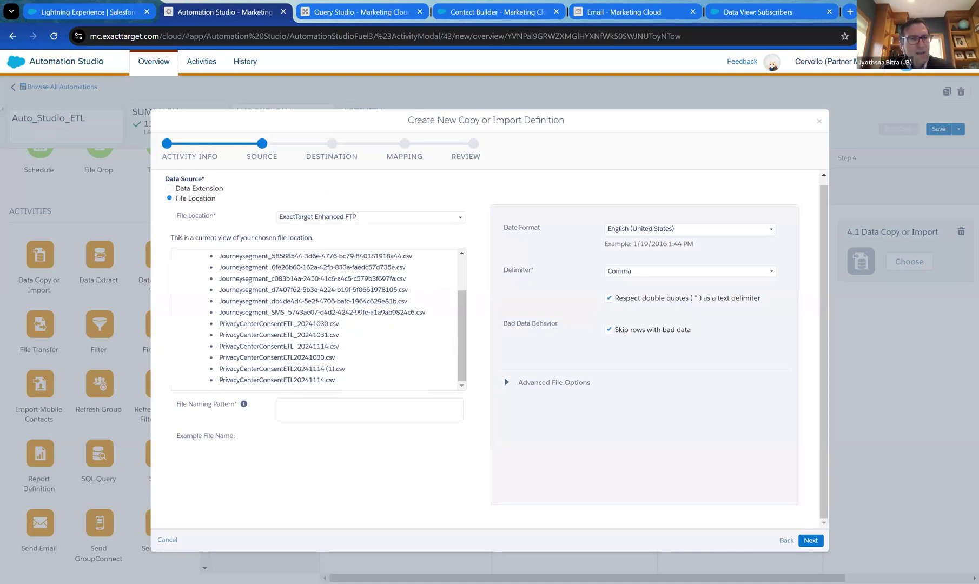
scroll(400, 319, "up", 2)
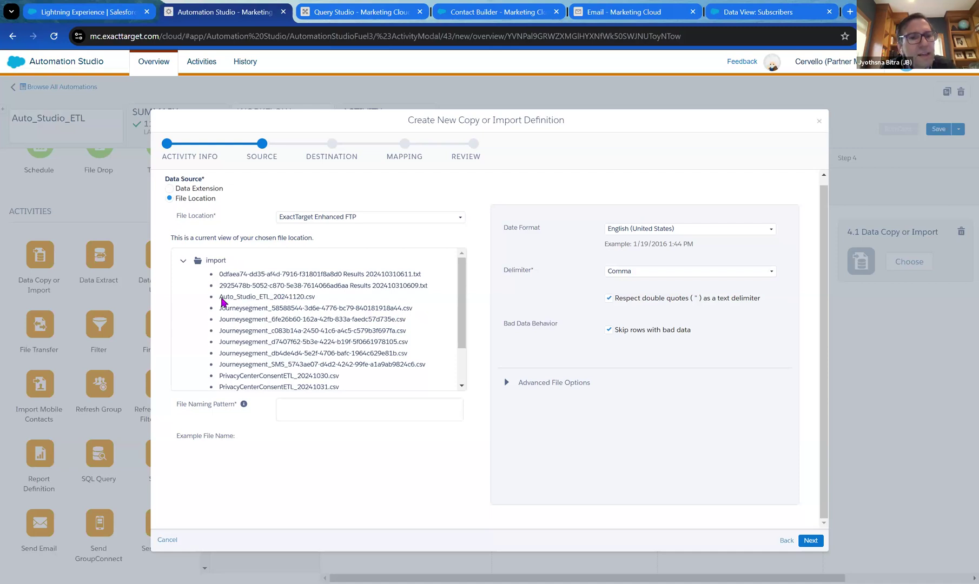
Set the file naming pattern to Auto_Studio_ETL_20241120.csv and continue to the Destination step.
double_click(249, 301)
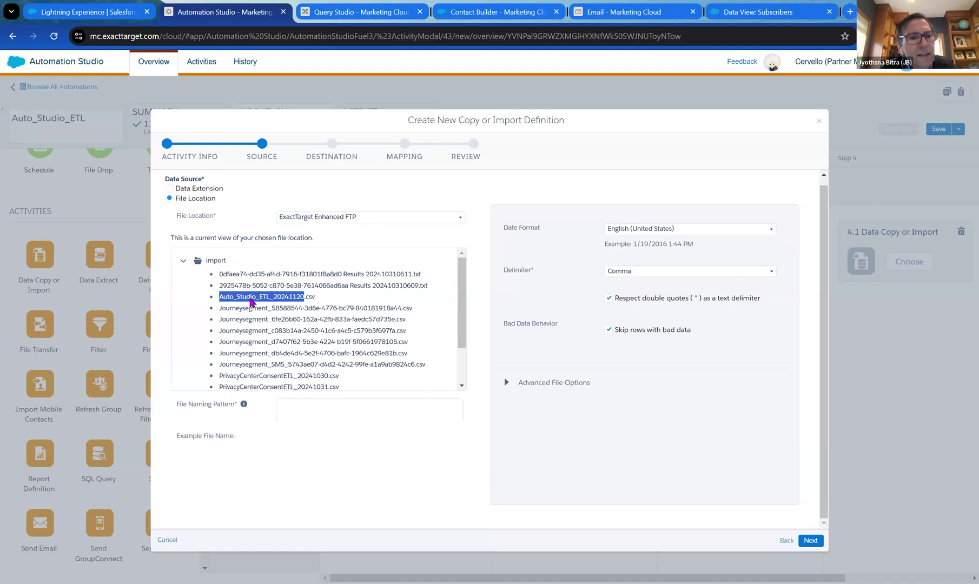
left_click(318, 302)
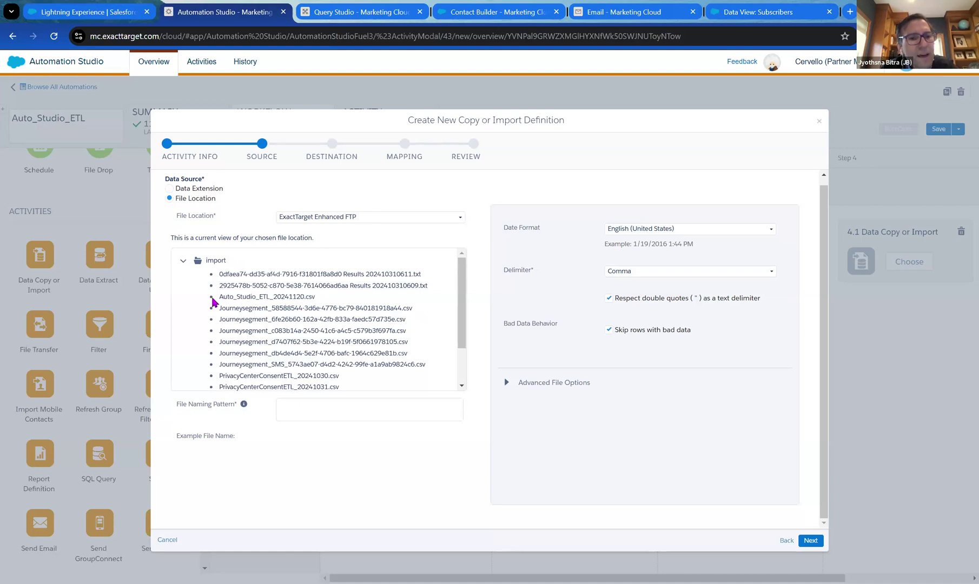
left_click_drag(323, 299, 217, 298)
key("ctrl+c")
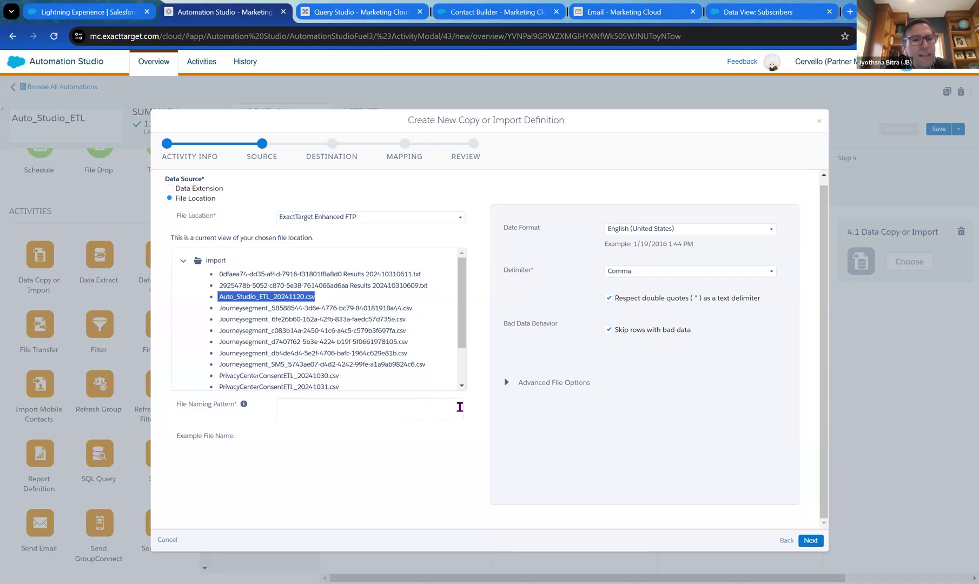
left_click(397, 407)
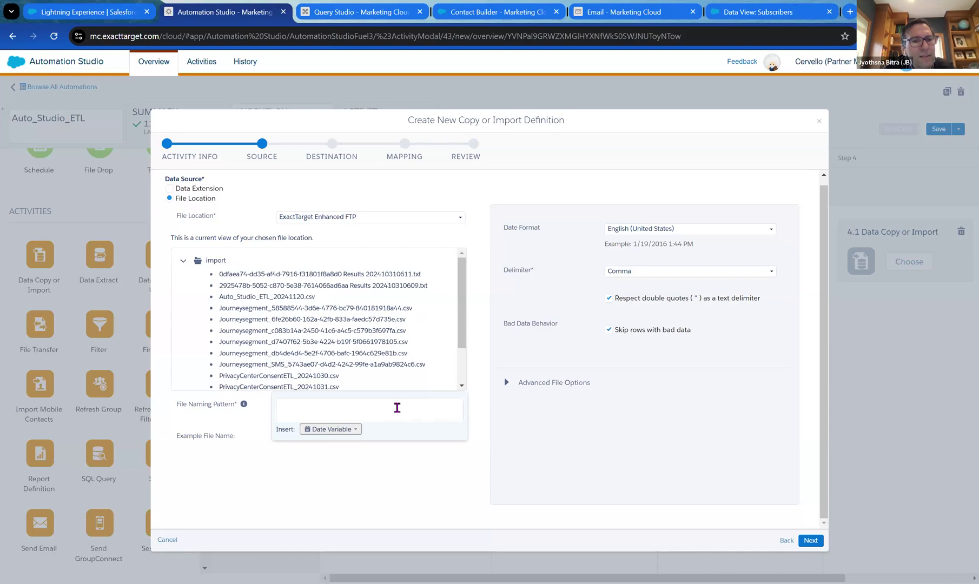
key("ctrl+v")
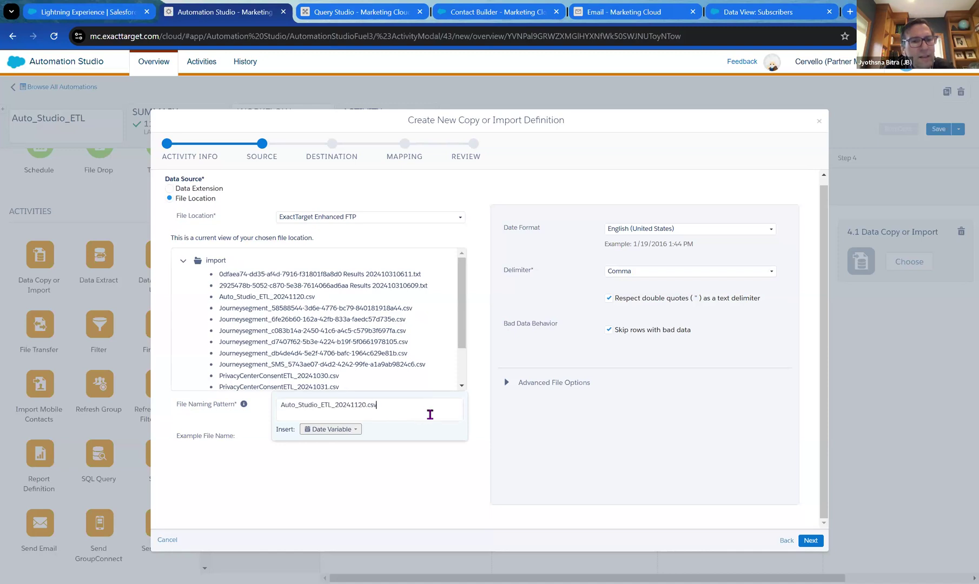
left_click(444, 446)
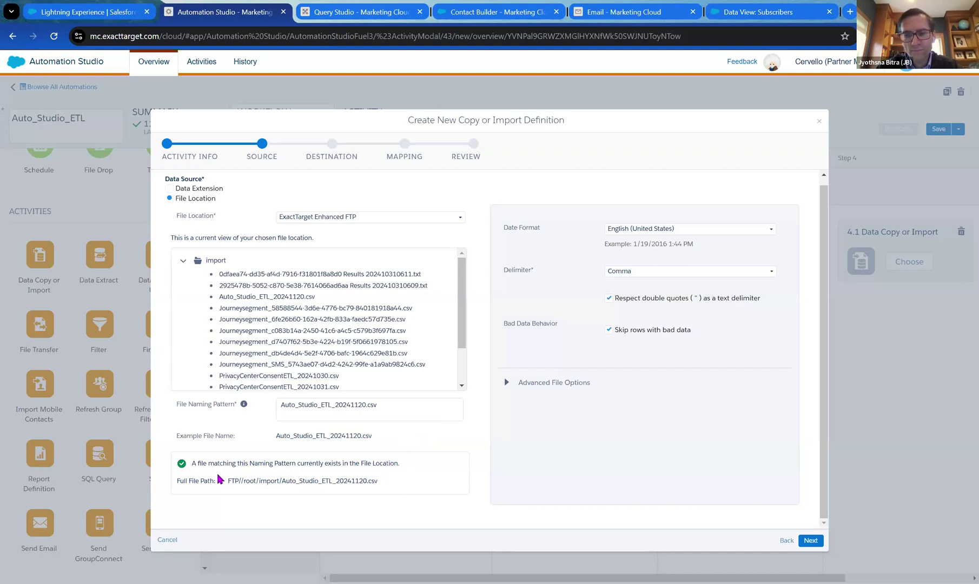
left_click(810, 540)
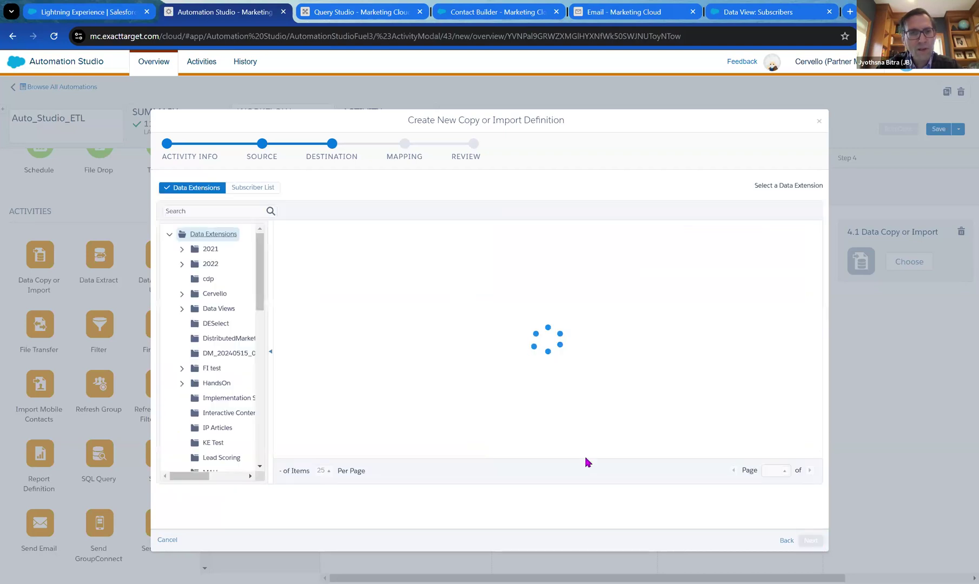
Choose the All Subscribers list under My Subscribers as the import destination, then continue to Mapping.
left_click(206, 385)
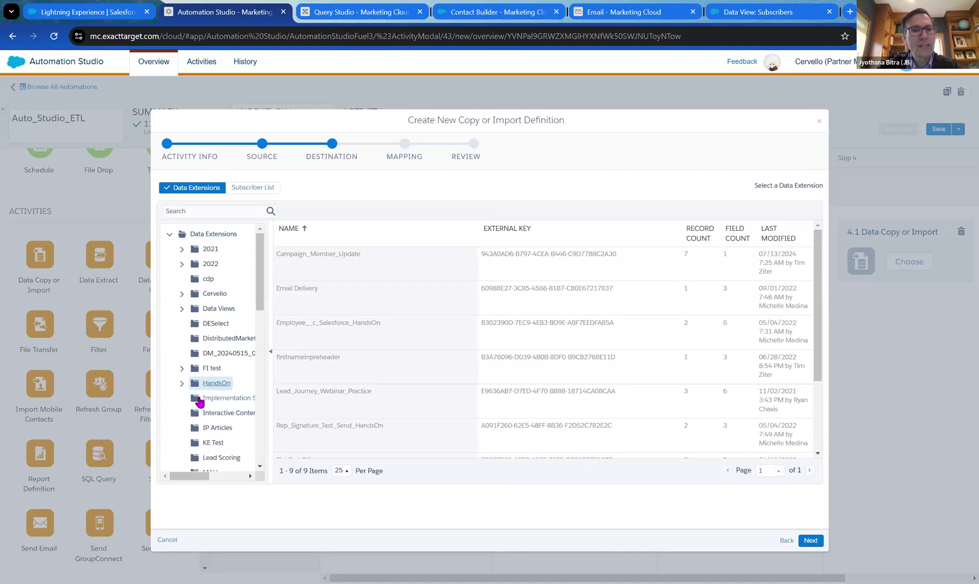
left_click(183, 383)
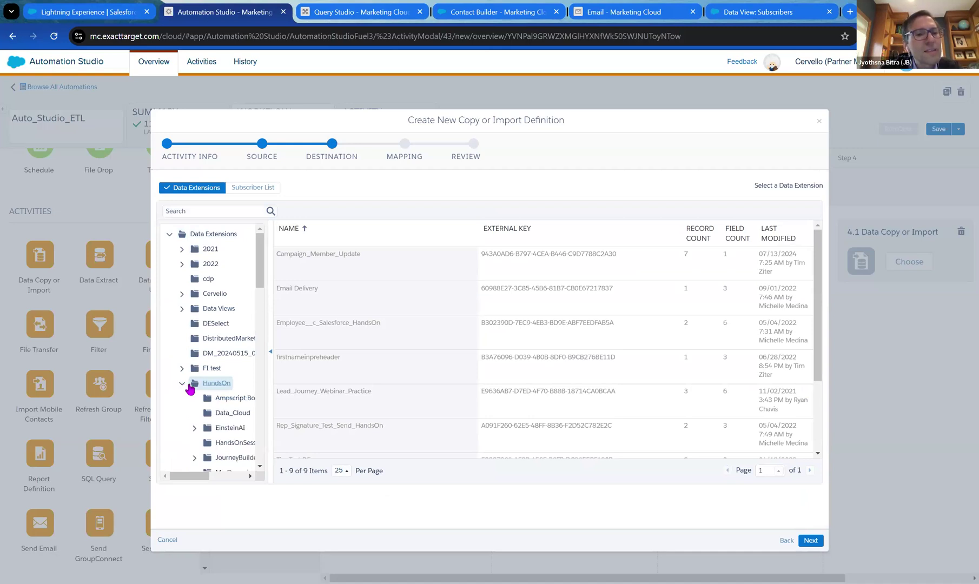
scroll(246, 363, "down", 3)
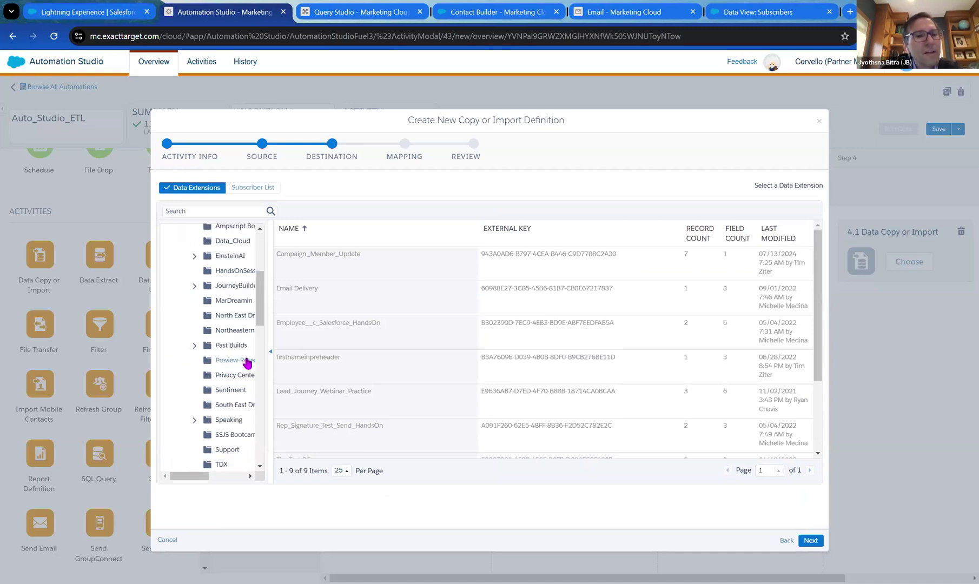
scroll(247, 363, "up", 5)
left_click(252, 187)
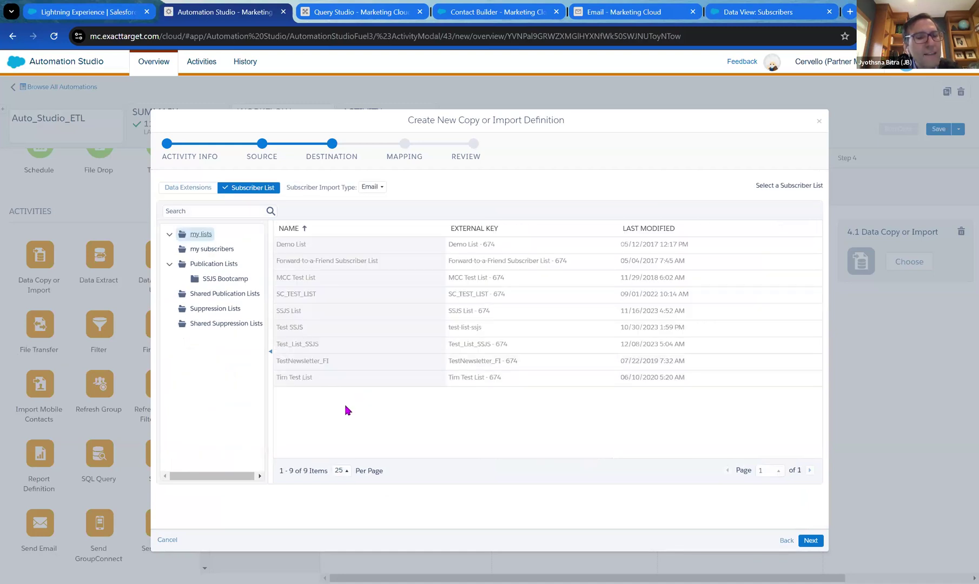
left_click(217, 252)
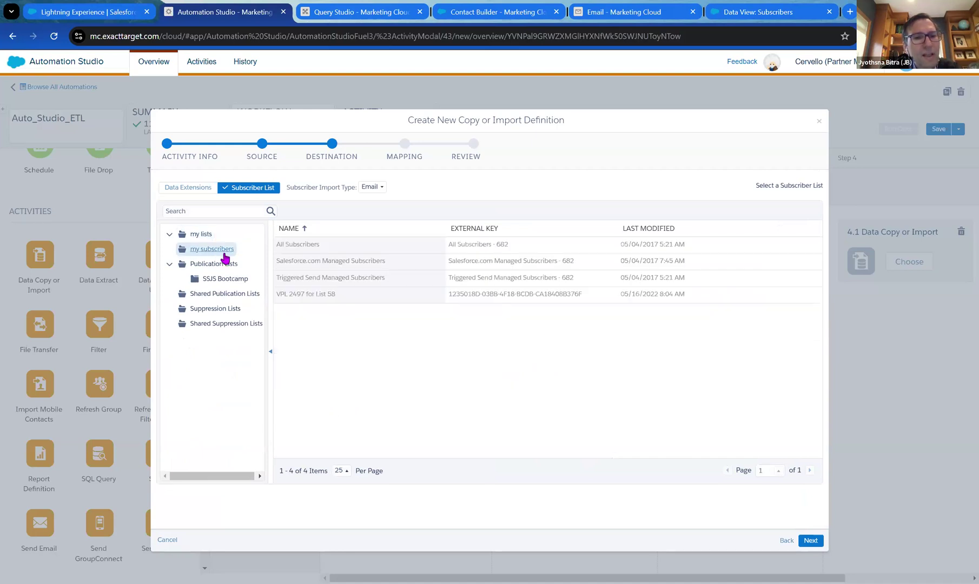
left_click(312, 250)
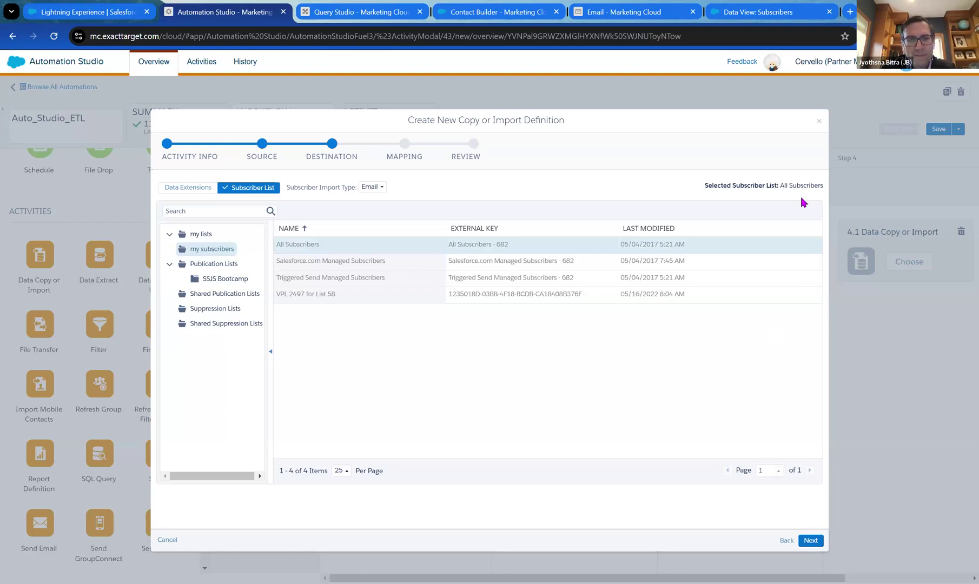
left_click(809, 540)
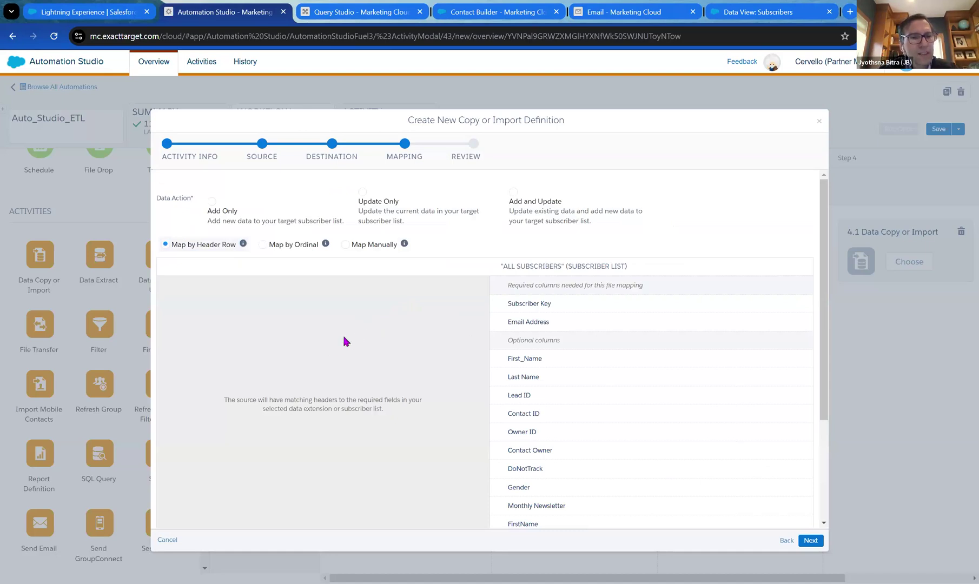
Set the import to Update Only with manual mapping from the CSV source file.
left_click(363, 192)
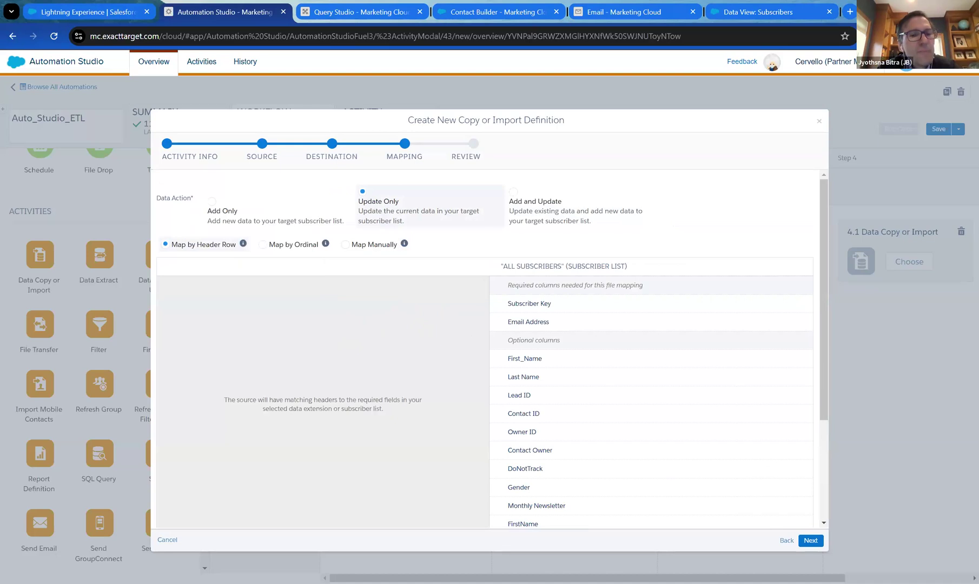
left_click(345, 244)
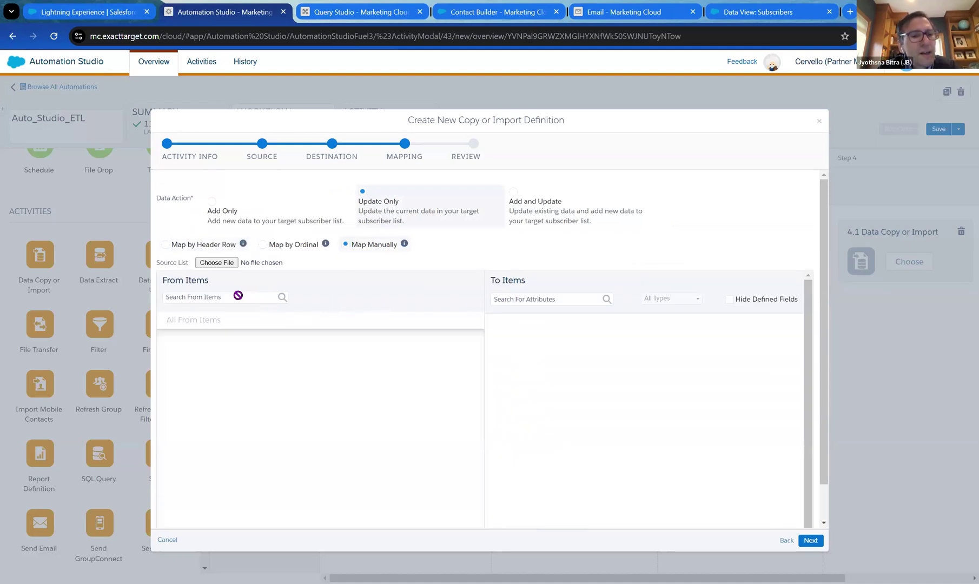
left_click(247, 264)
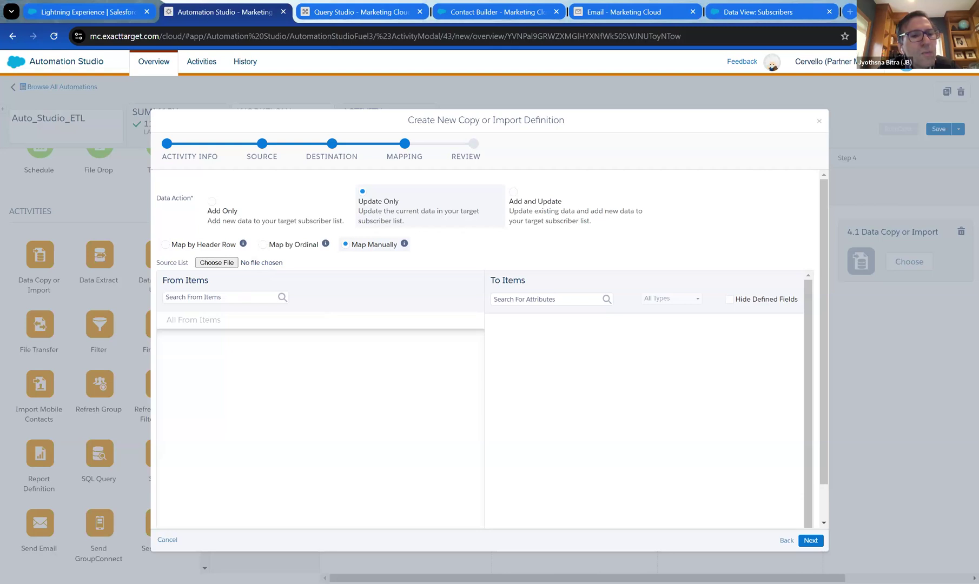
key("Return")
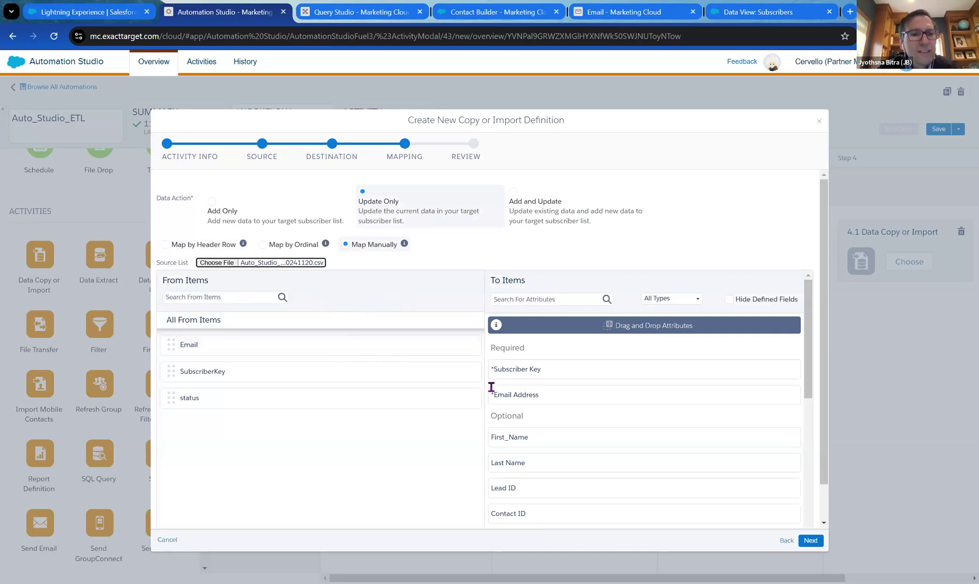
Map SubscriberKey, Email and status to Subscriber Key, Email Address and Status, then continue to Review.
left_click_drag(345, 343, 642, 386)
left_click_drag(201, 340, 542, 388)
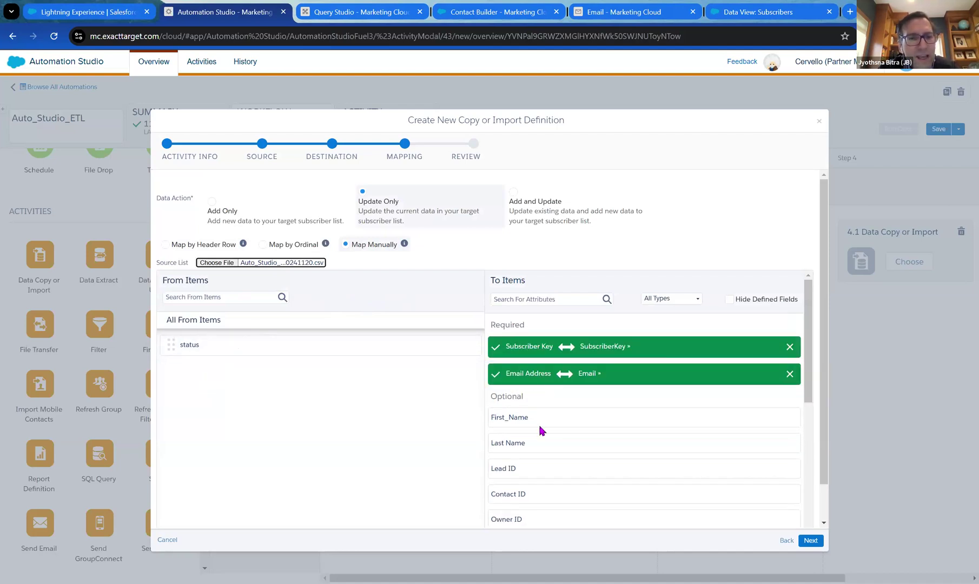
scroll(546, 433, "down", 3)
scroll(558, 448, "down", 3)
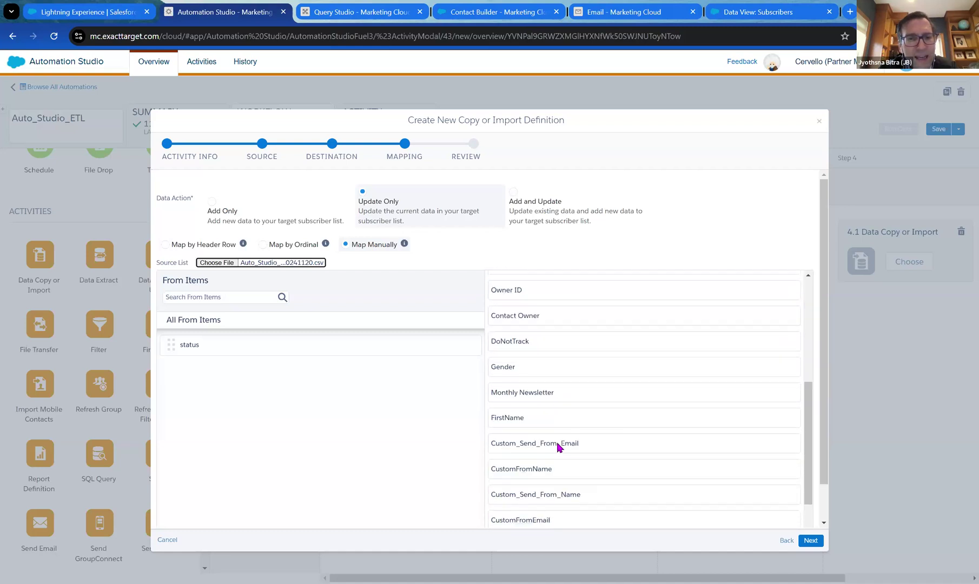
left_click_drag(252, 338, 595, 500)
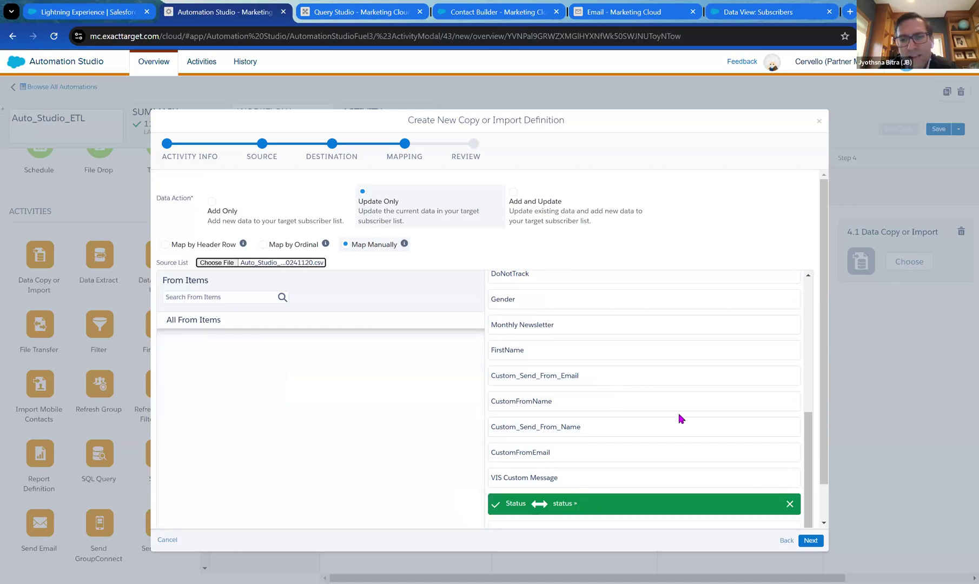
scroll(679, 415, "up", 10)
left_click(810, 541)
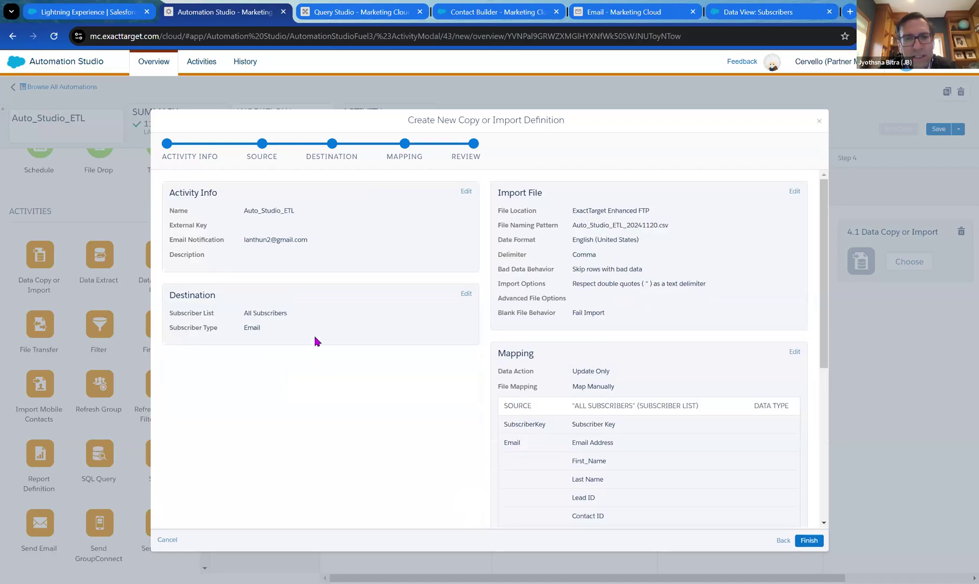
Finish the Data Copy or Import activity as step 4 and save Auto_Studio_ETL.
left_click(806, 539)
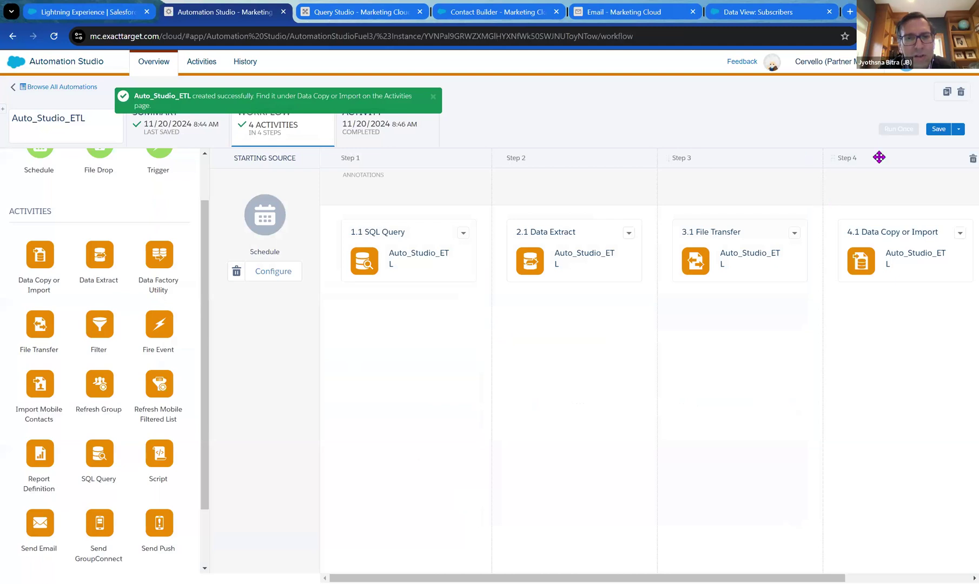
left_click(934, 132)
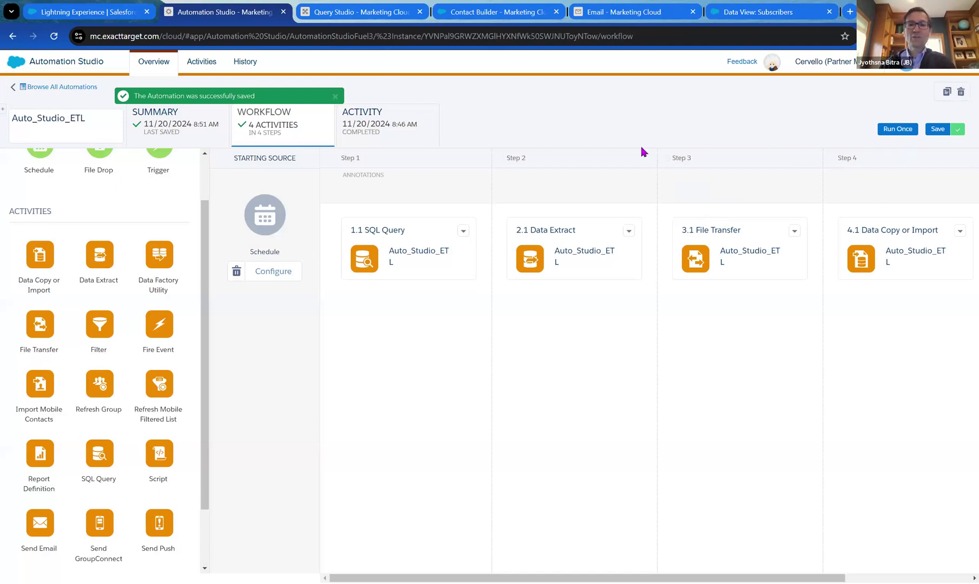
Run all four Auto_Studio_ETL activities once via Run Once.
left_click(880, 133)
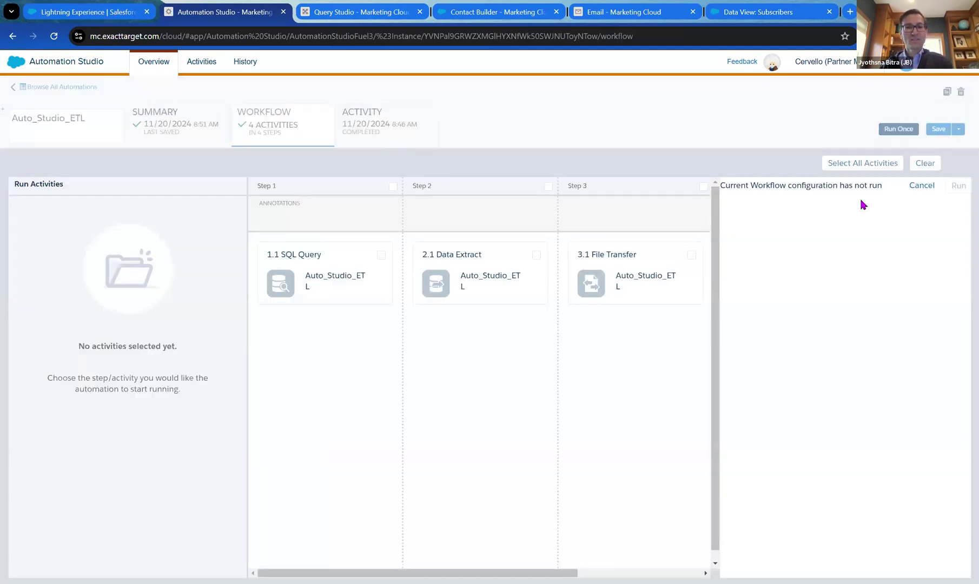
left_click(877, 168)
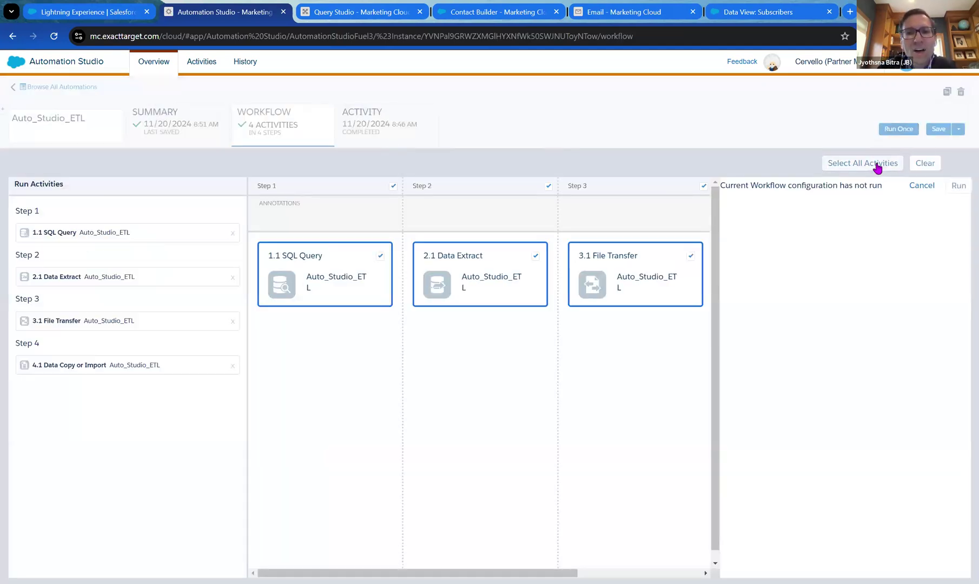
left_click(956, 186)
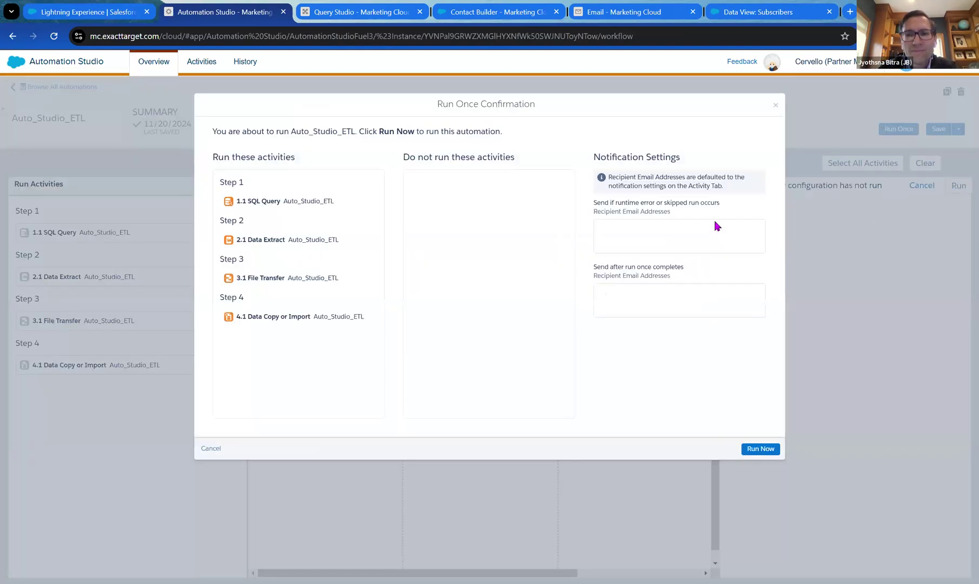
left_click(761, 449)
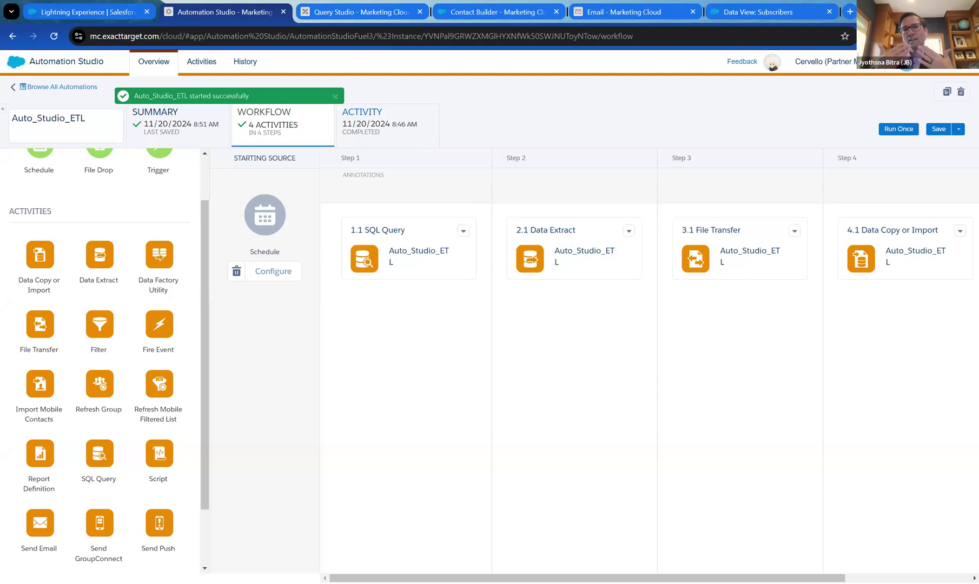
Refresh the Activity run log until the 8:51 AM run shows Complete at 8:52 AM.
left_click(407, 139)
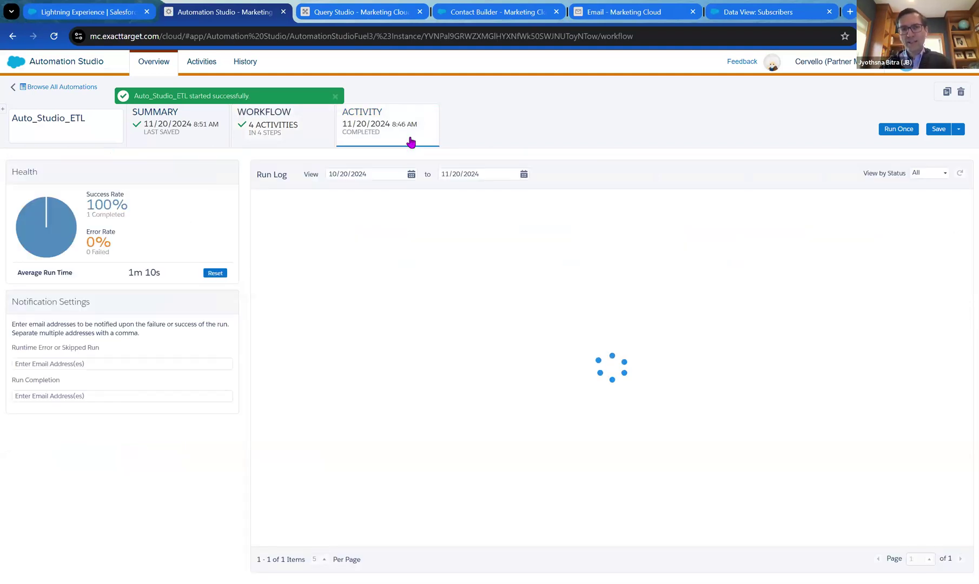
left_click(959, 173)
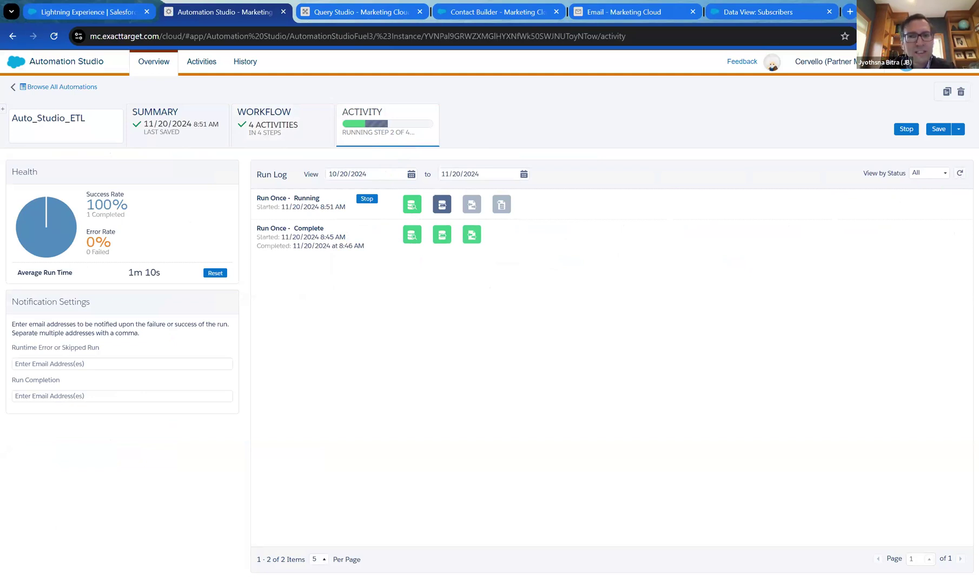
left_click(960, 173)
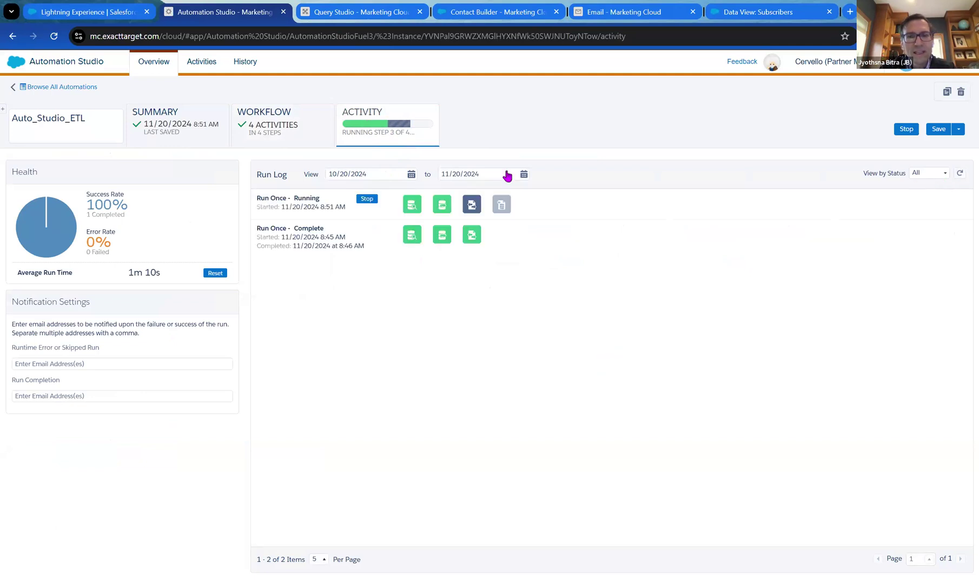
left_click(959, 173)
left_click(959, 174)
left_click(958, 174)
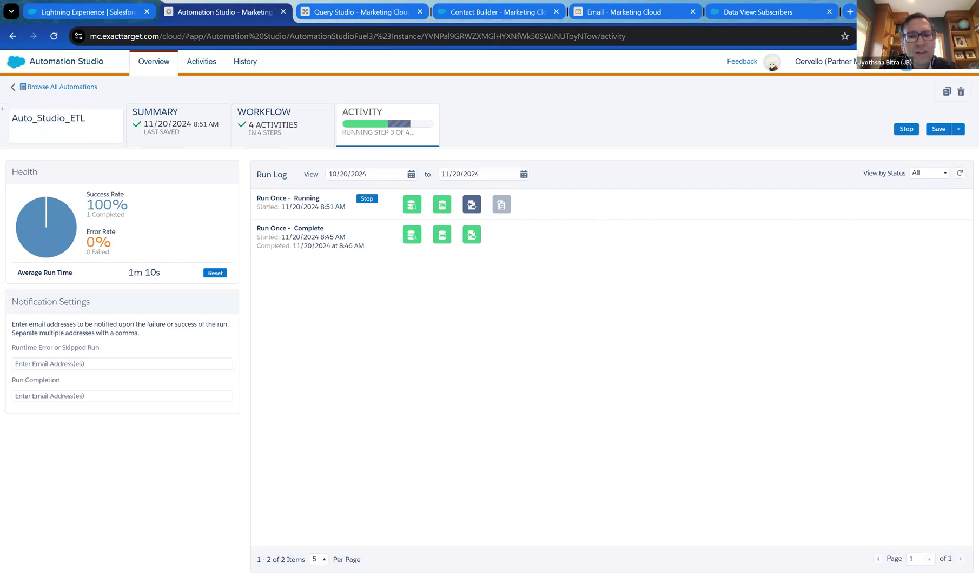
left_click(960, 173)
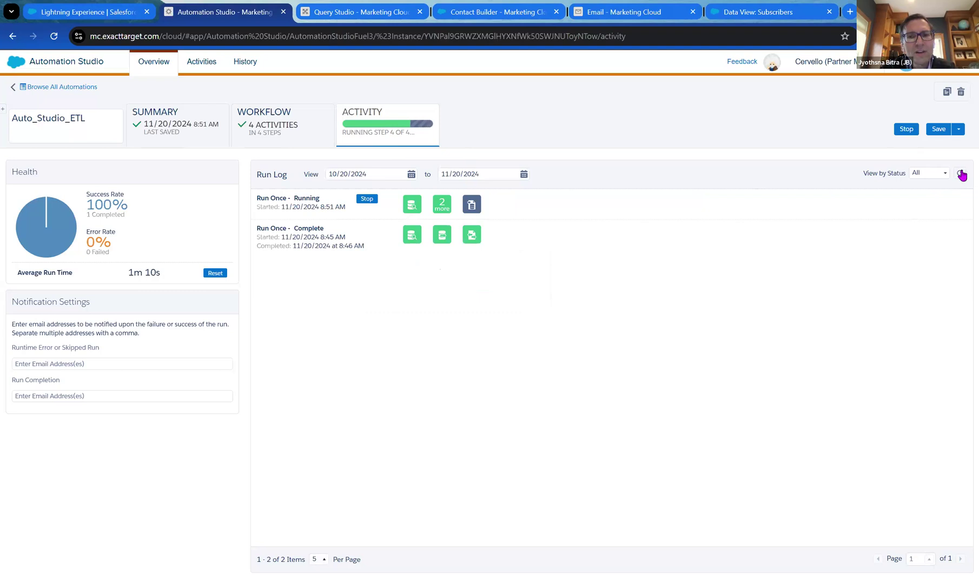
left_click(960, 174)
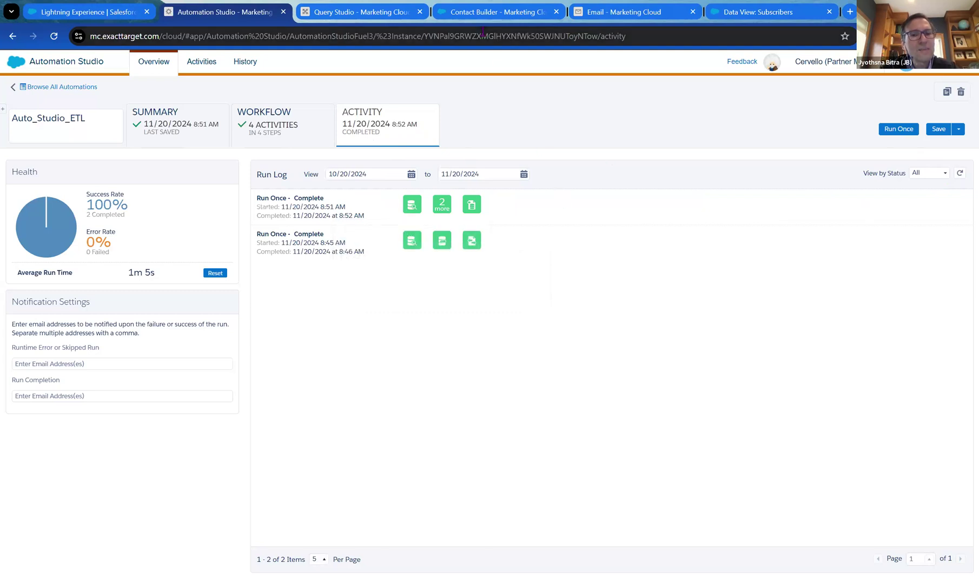
left_click(634, 14)
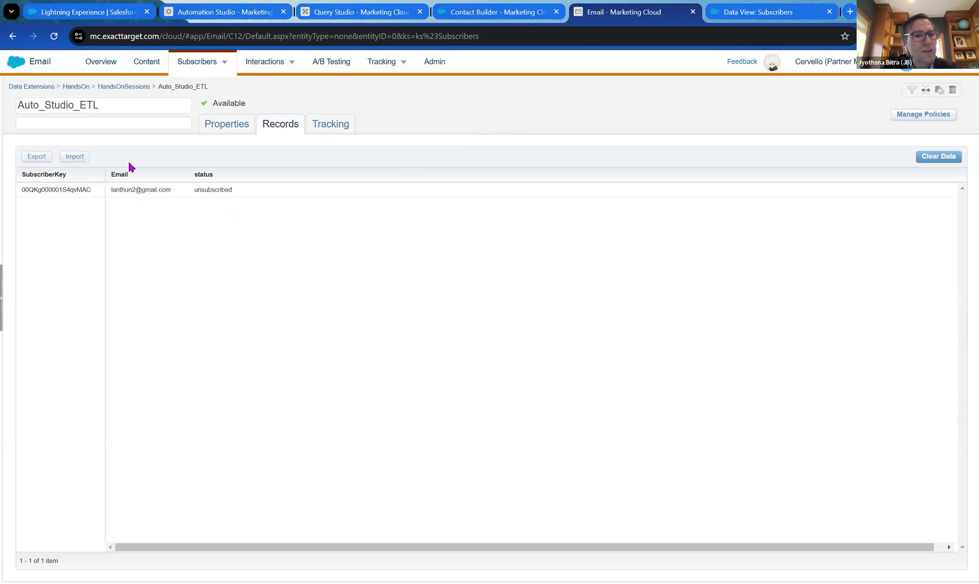
Open the All Subscribers list in Email Studio, showing its 555 subscribers.
mouse_move(222, 63)
left_click(218, 85)
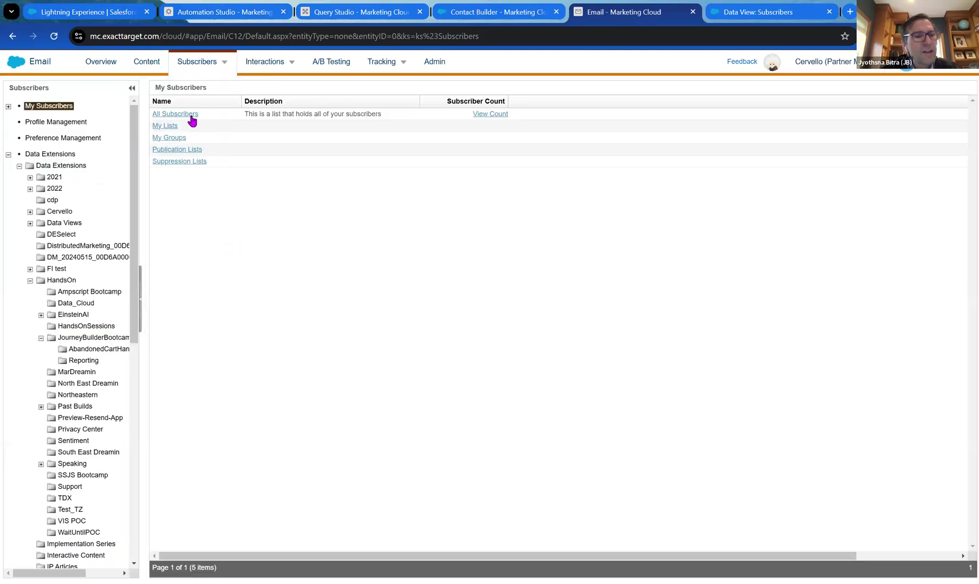
left_click(191, 115)
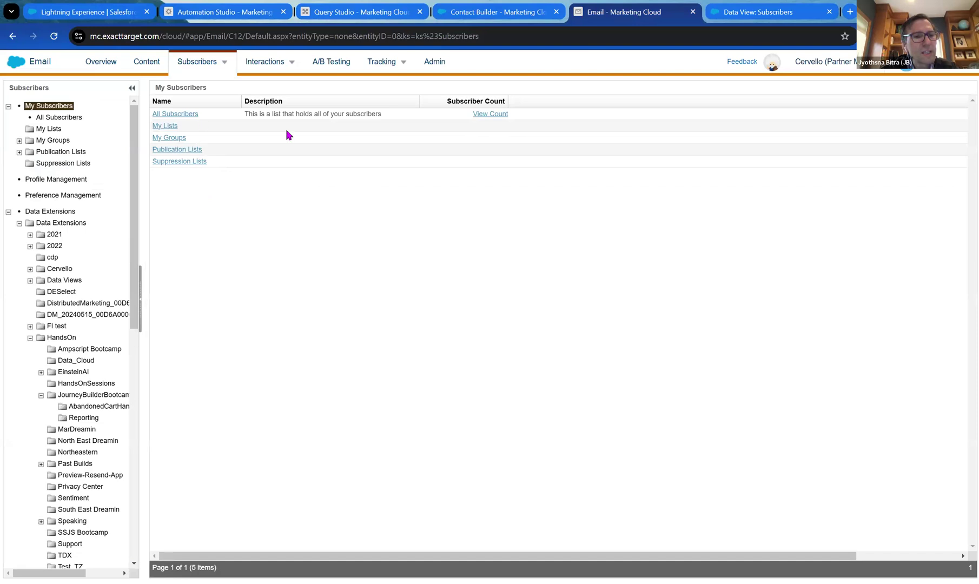
left_click(180, 116)
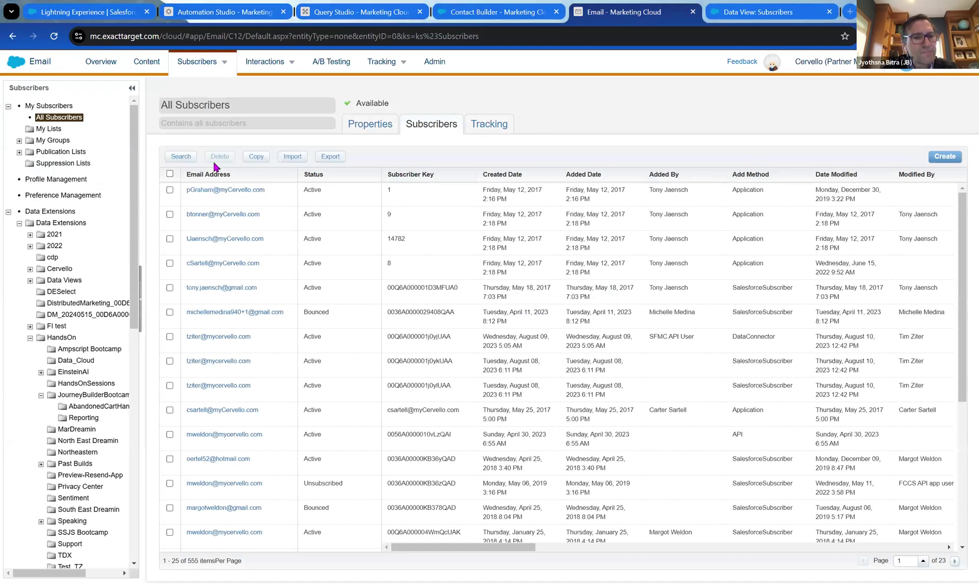
Search All Subscribers by the imported subscriber's Subscriber Key, then open a new browser tab.
left_click(187, 158)
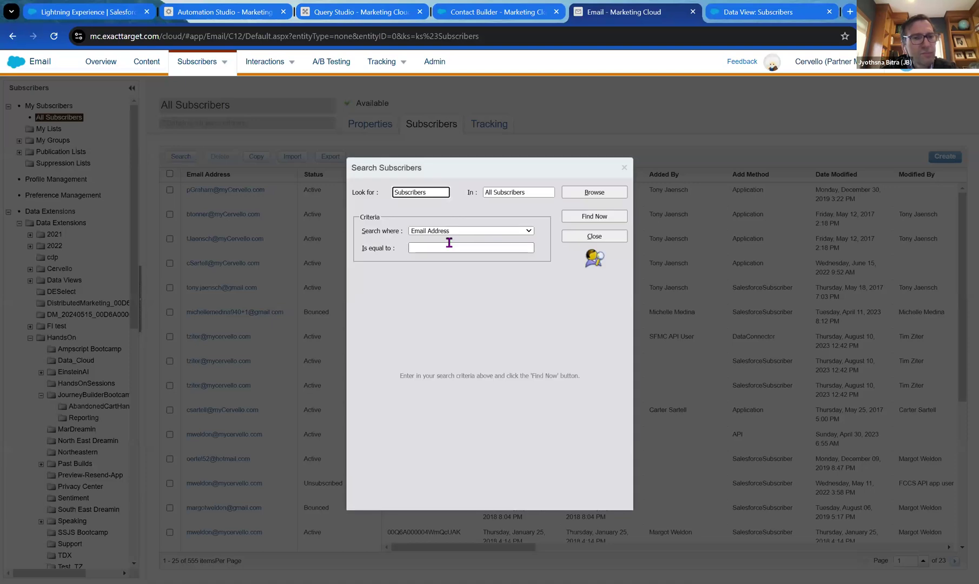
left_click(454, 238)
left_click(456, 249)
type("00QKg000001S4qvMAC")
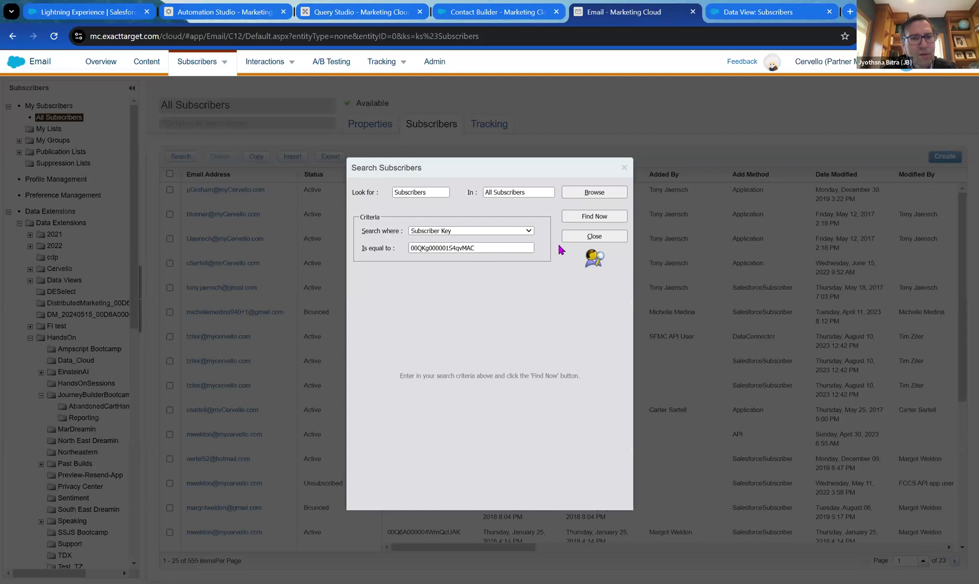
left_click(595, 216)
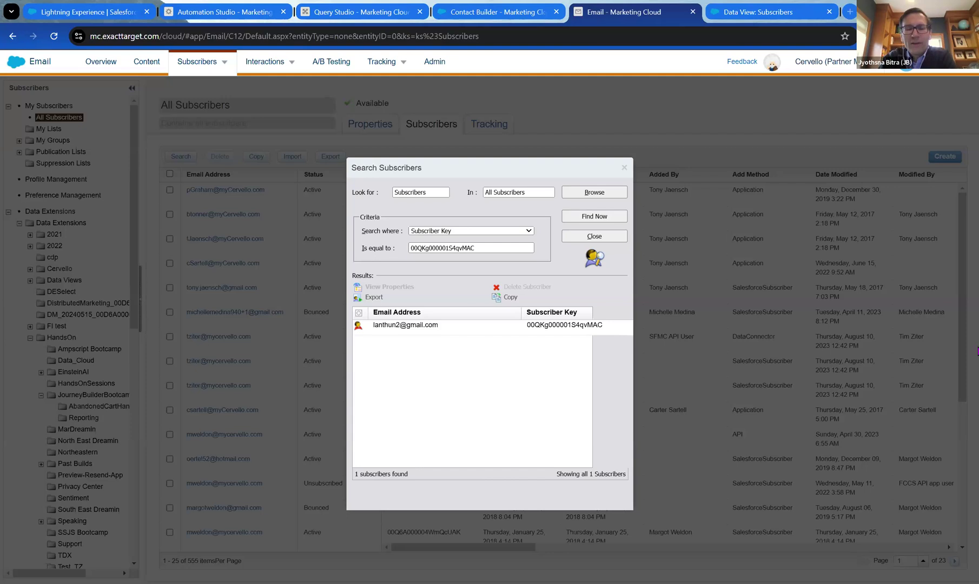
left_click(523, 119)
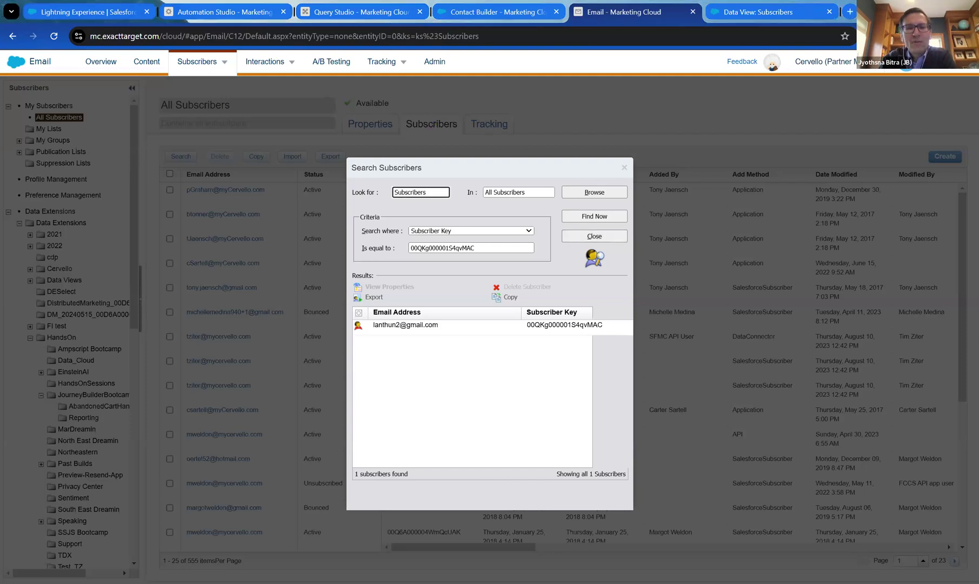
left_click(849, 12)
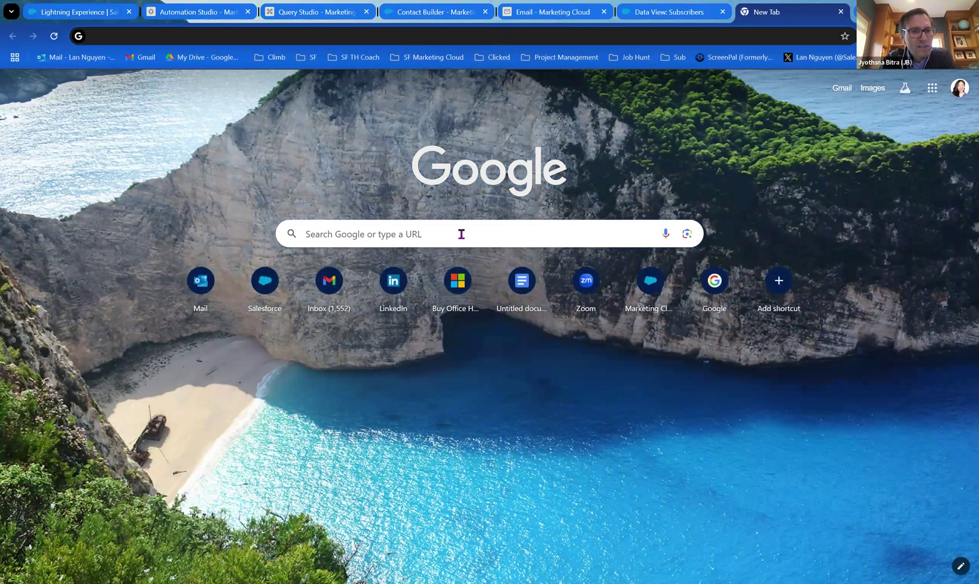
left_click(460, 233)
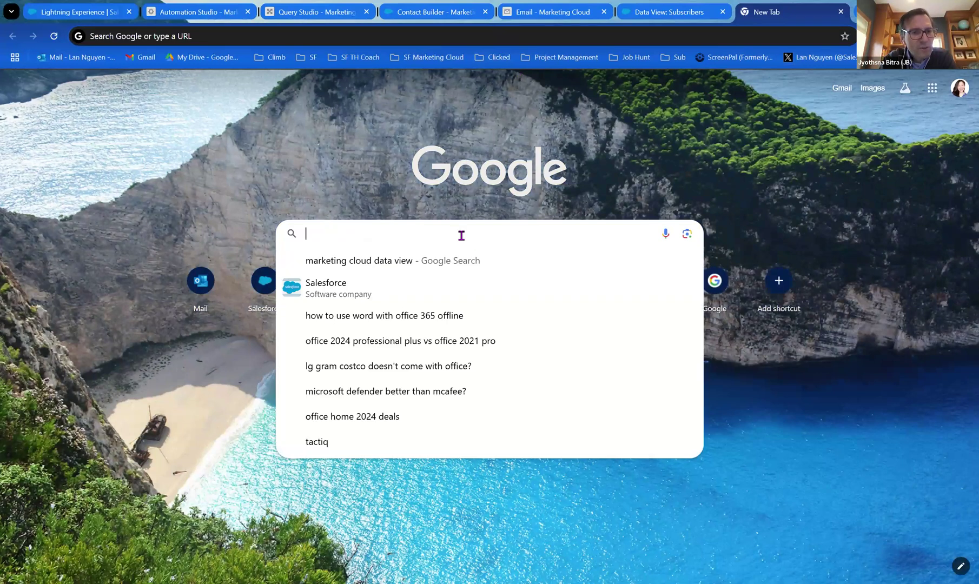
left_click(422, 34)
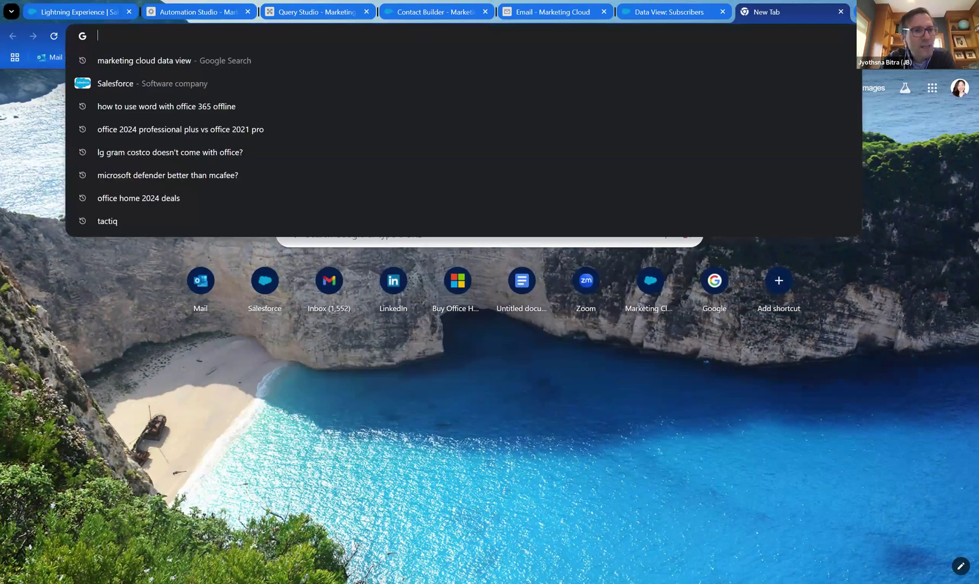
type("mat")
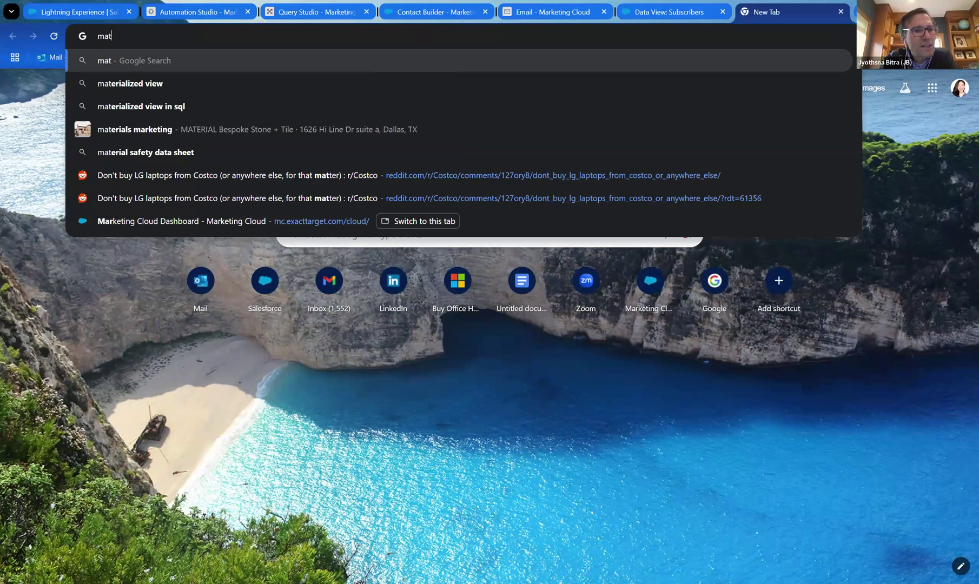
type("e")
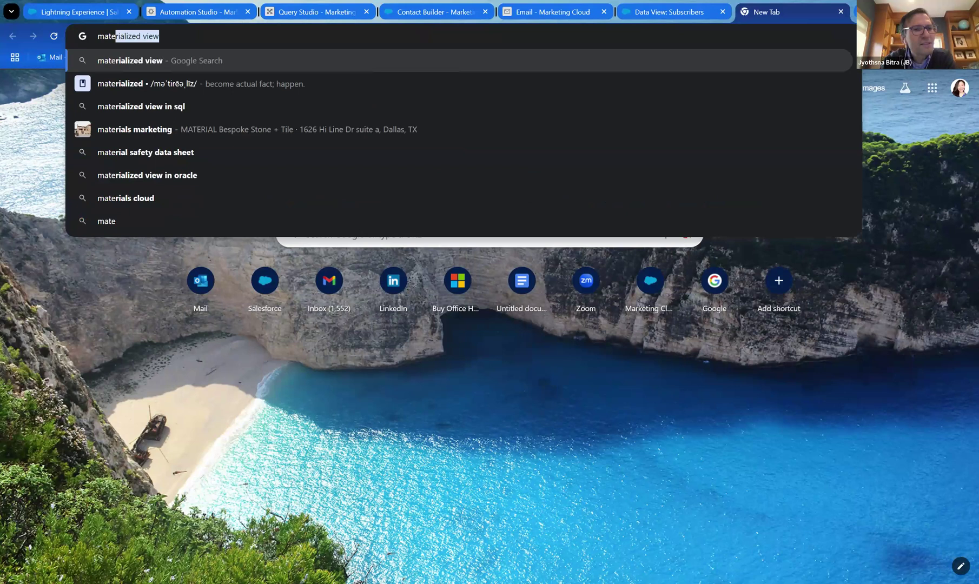
type("u")
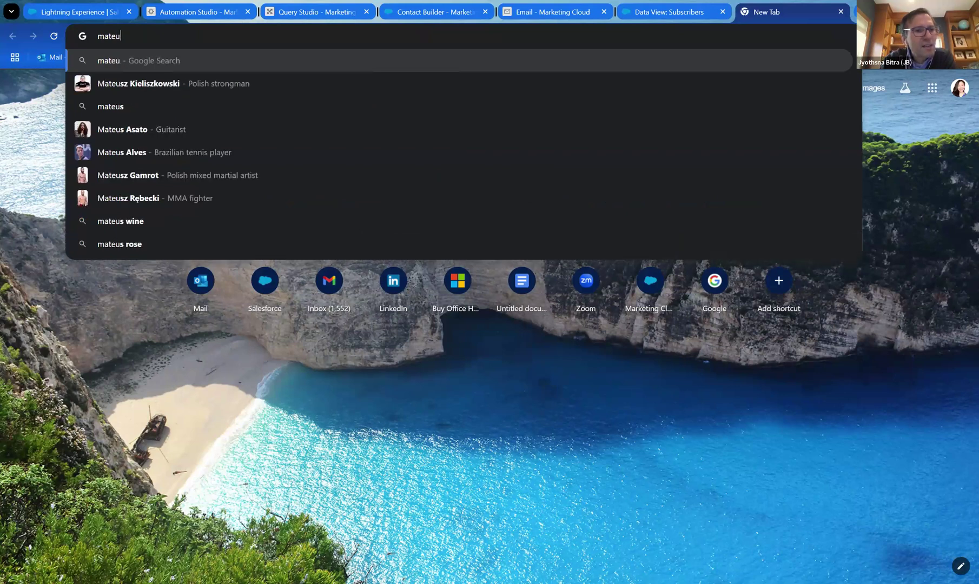
type("s")
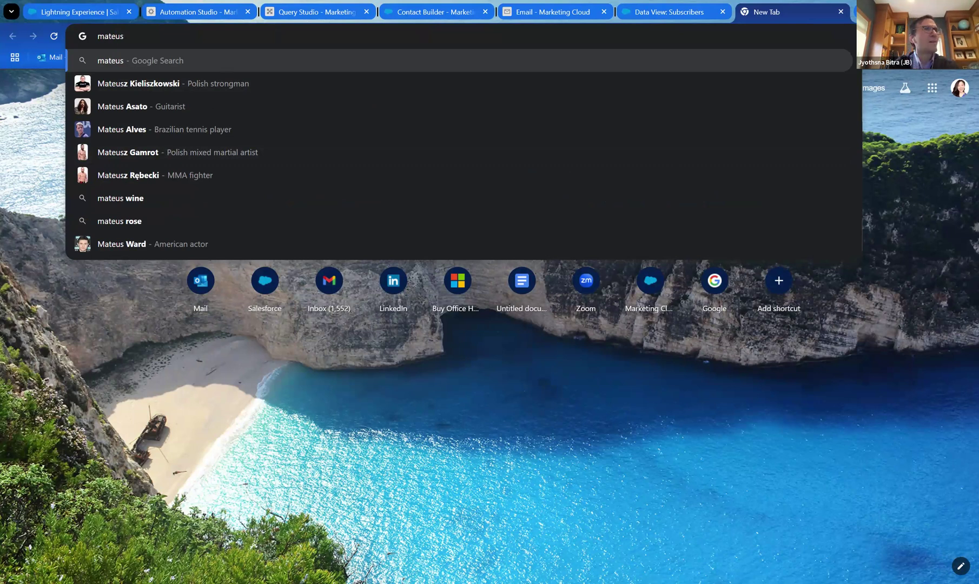
left_click(524, 350)
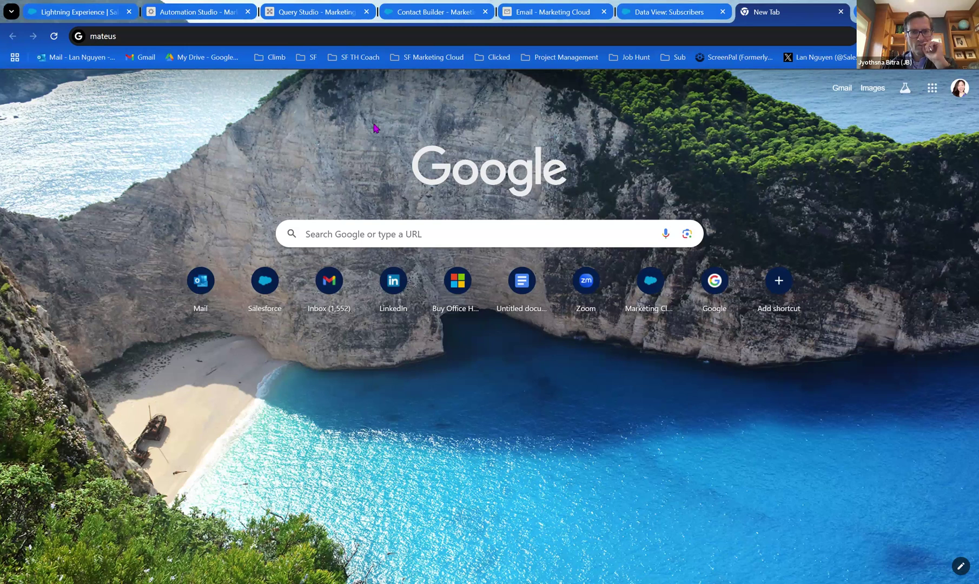
left_click(356, 31)
type("https://mateuszdabrowski.pl/")
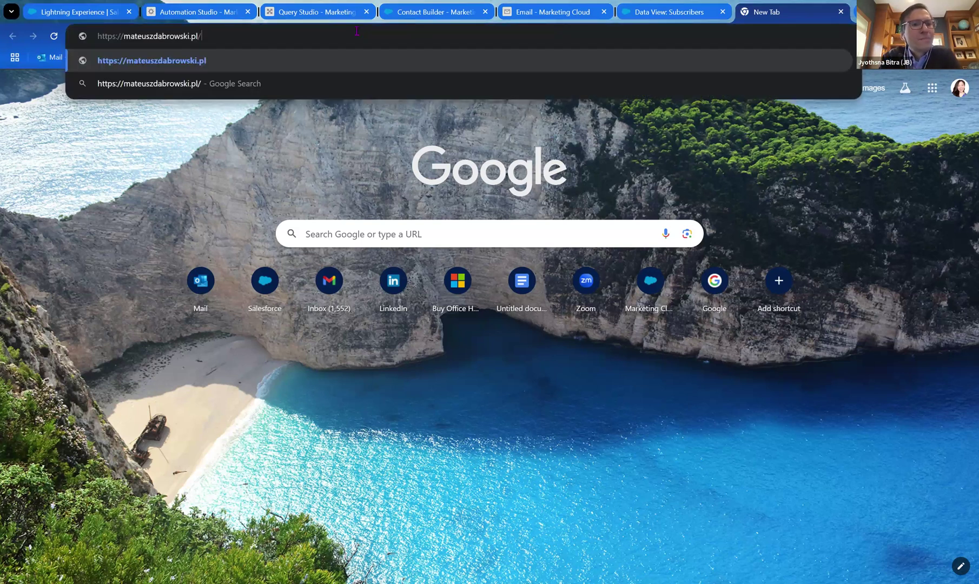
key("Return")
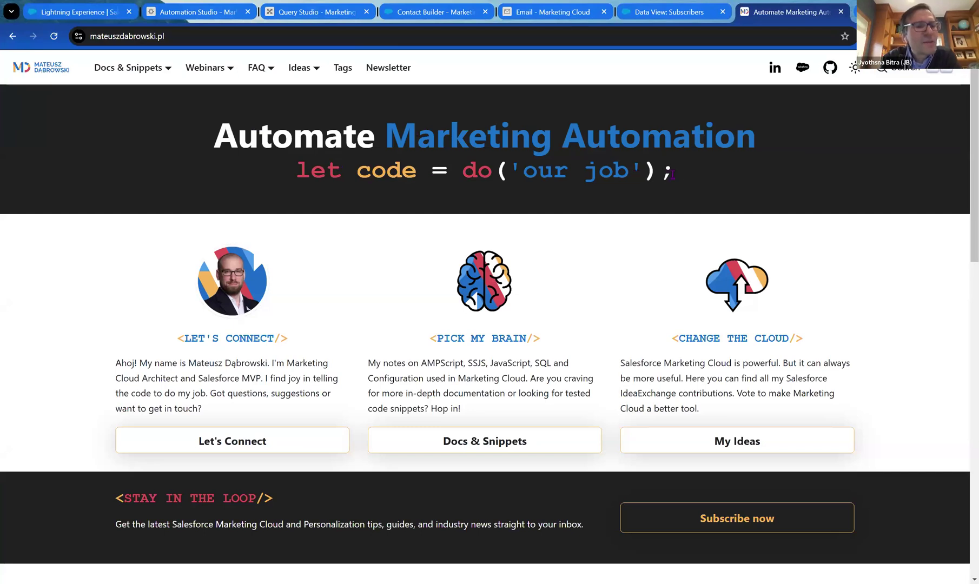
Open the SQL Basics article from the Docs & Snippets SFMC SQL section.
scroll(501, 264, "down", 1)
scroll(501, 257, "up", 1)
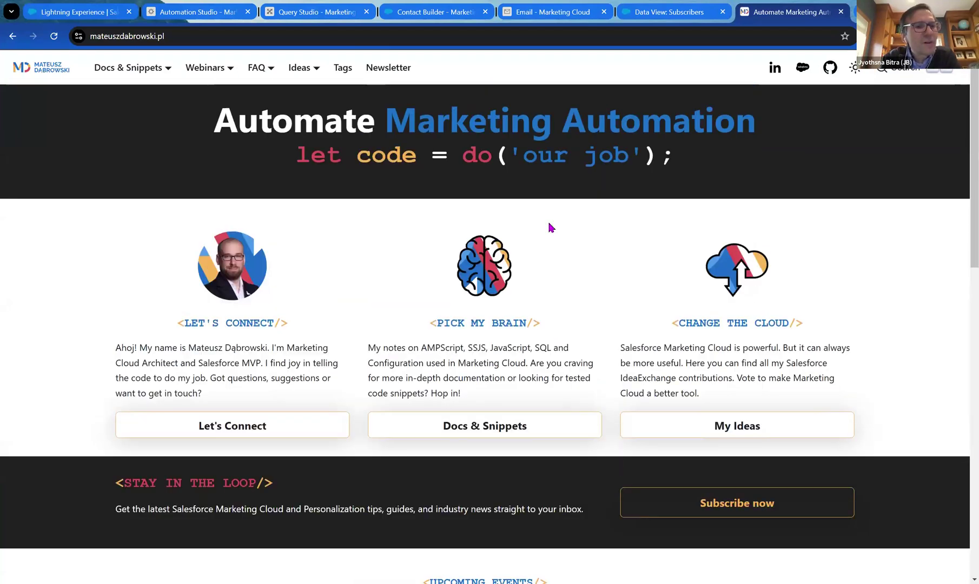
mouse_move(133, 74)
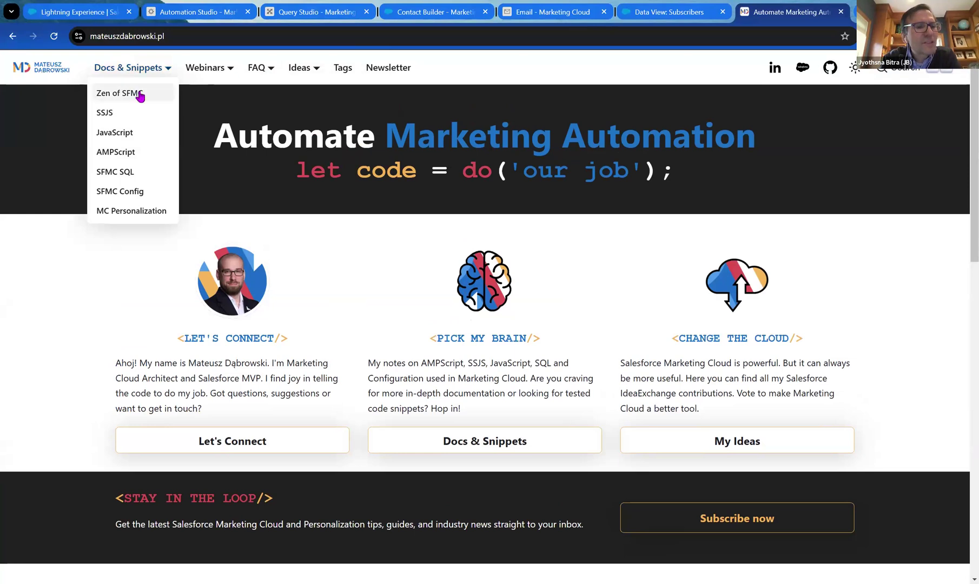
left_click(120, 178)
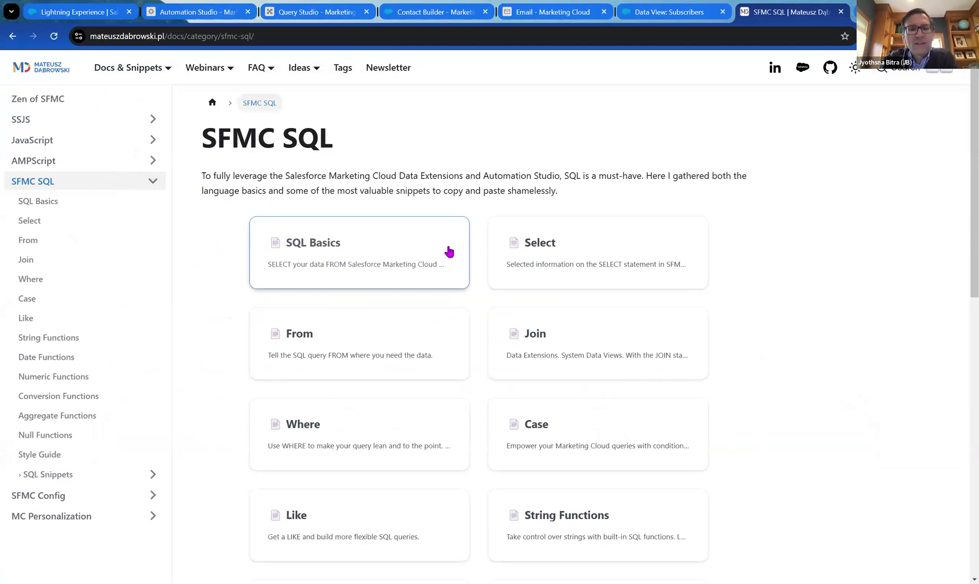
left_click(443, 252)
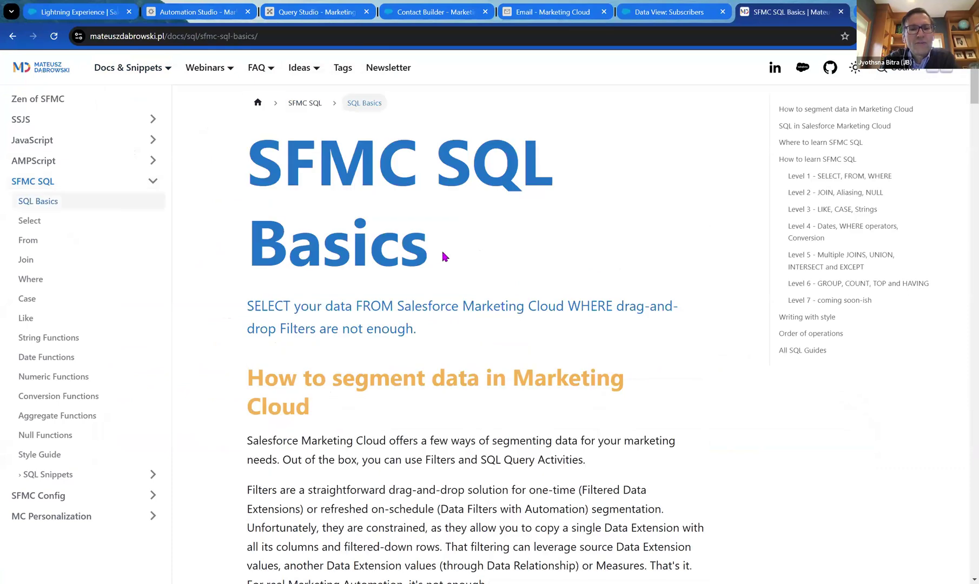
Scroll the SQL Basics article down to its Level 1 lesson and open another new tab.
scroll(606, 264, "down", 5)
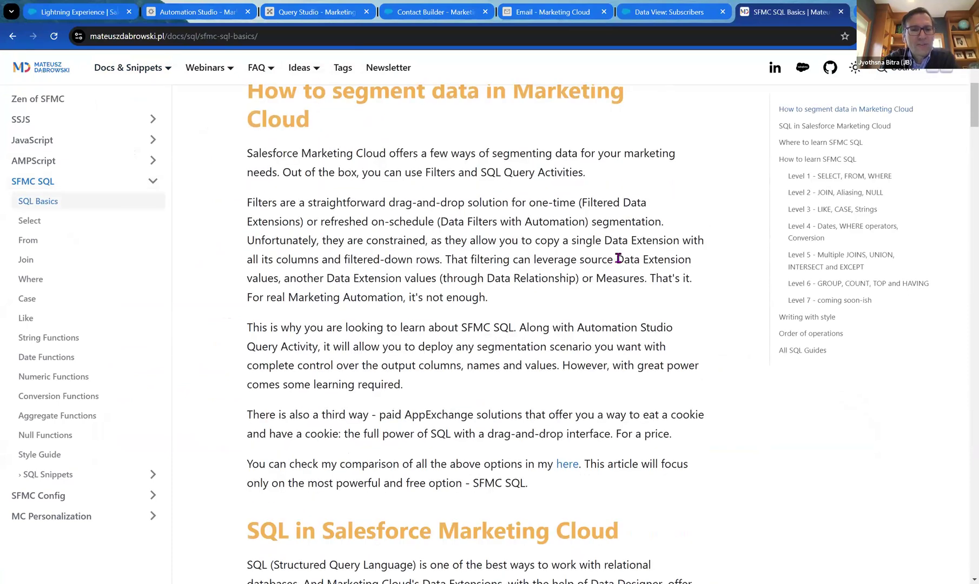
scroll(611, 262, "down", 5)
scroll(614, 256, "down", 2)
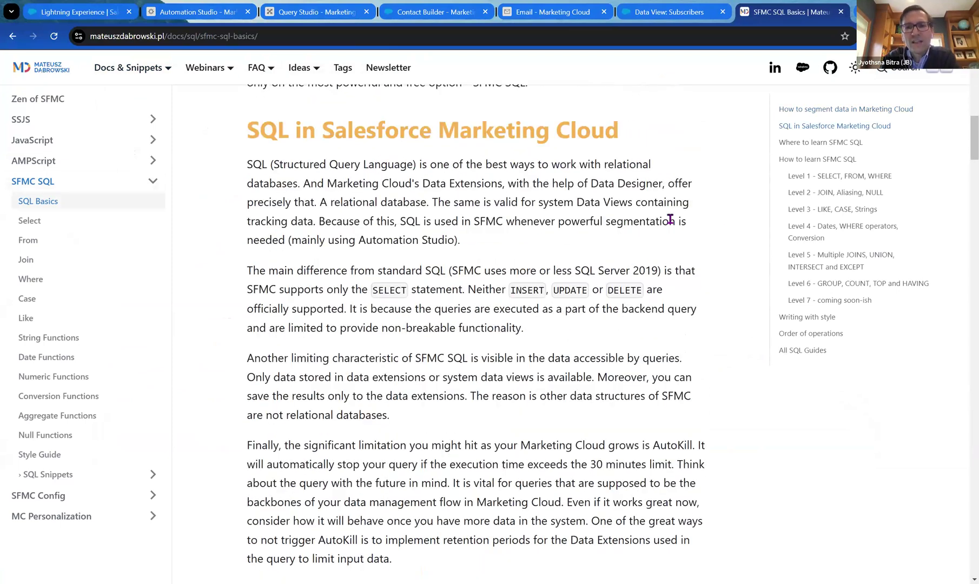
scroll(670, 219, "down", 7)
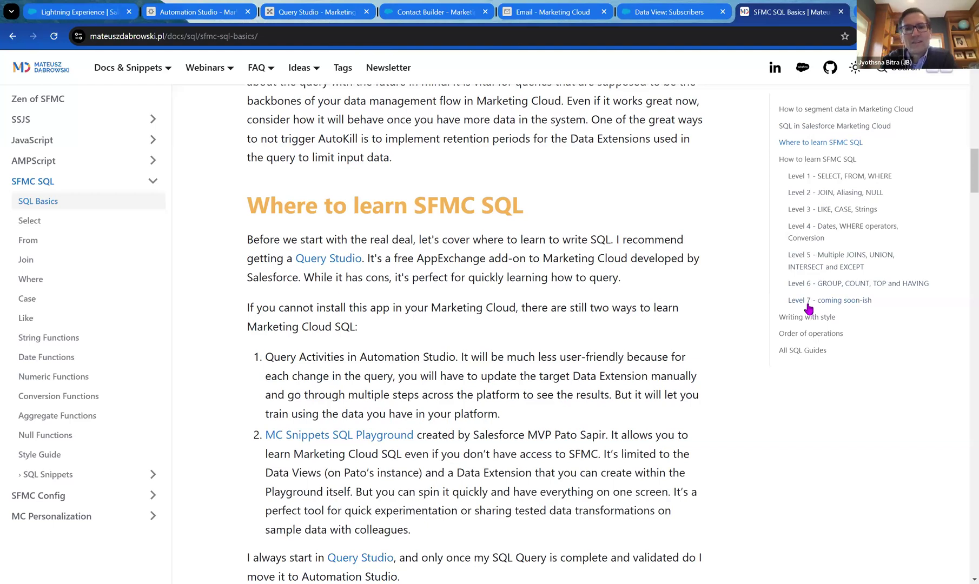
scroll(440, 239, "down", 2)
scroll(441, 239, "down", 3)
scroll(493, 238, "down", 6)
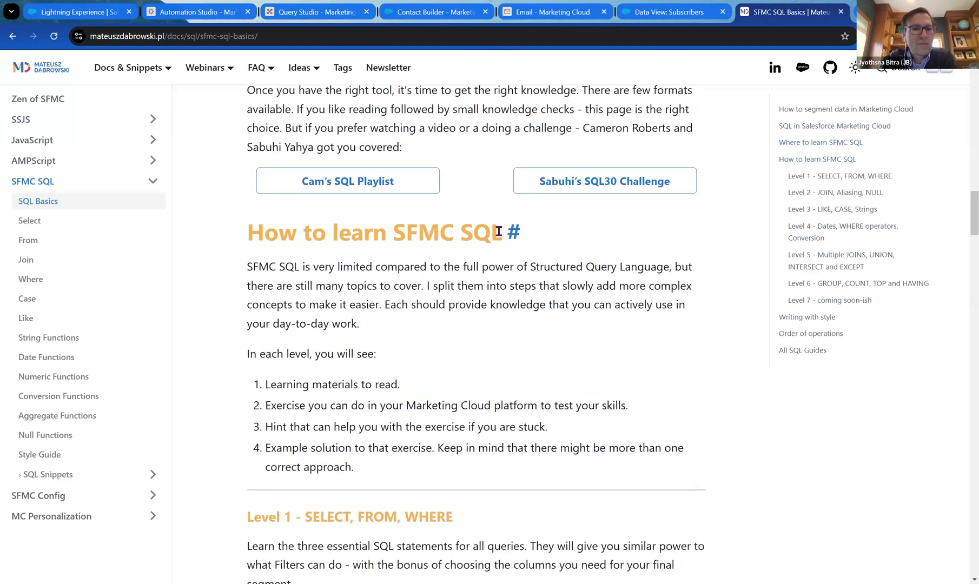
scroll(498, 232, "down", 1)
scroll(498, 232, "down", 5)
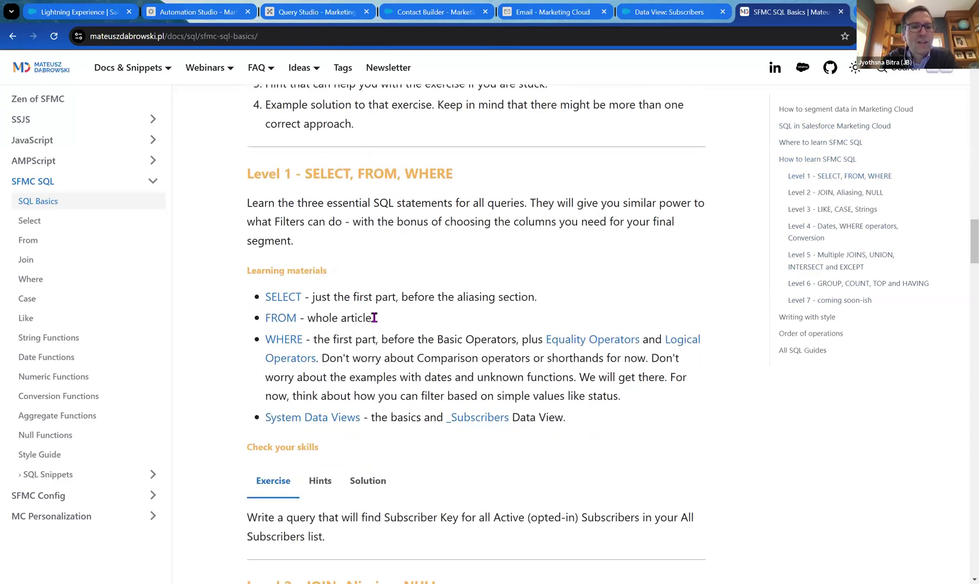
scroll(489, 333, "down", 1)
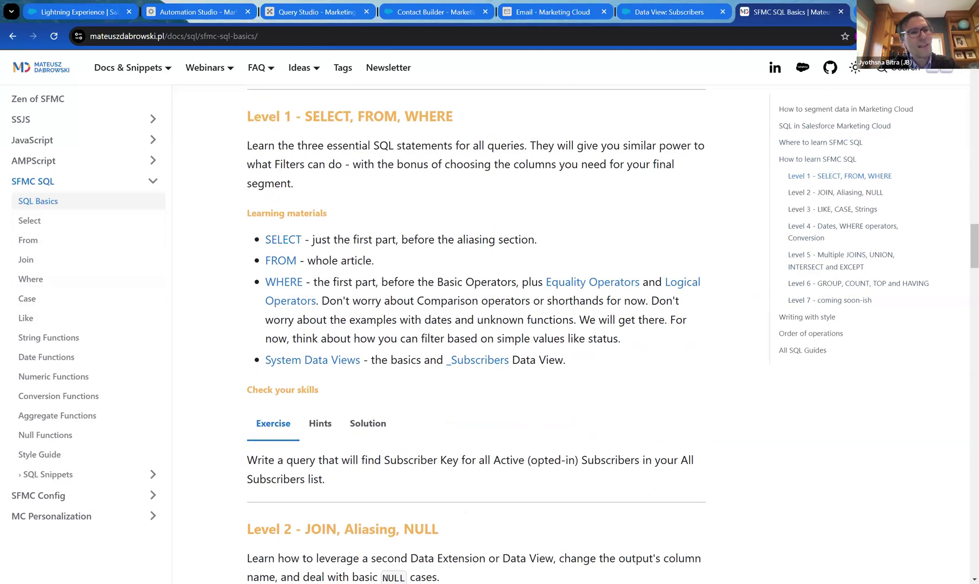
key("ctrl+t")
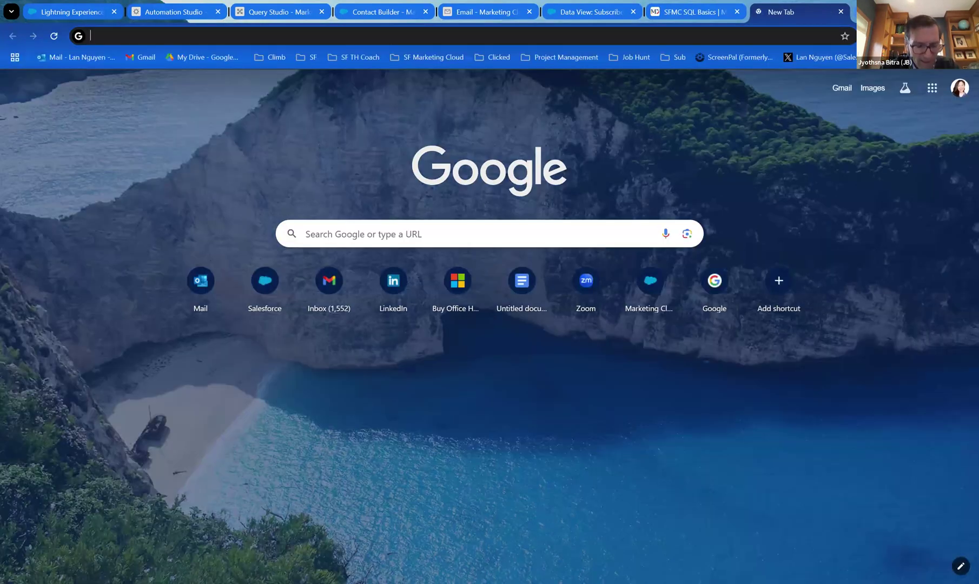
Search Google for 'Sql30' and open the MarketingCloud30 SQL 30-day Challenge result in a new tab.
type("Sql30")
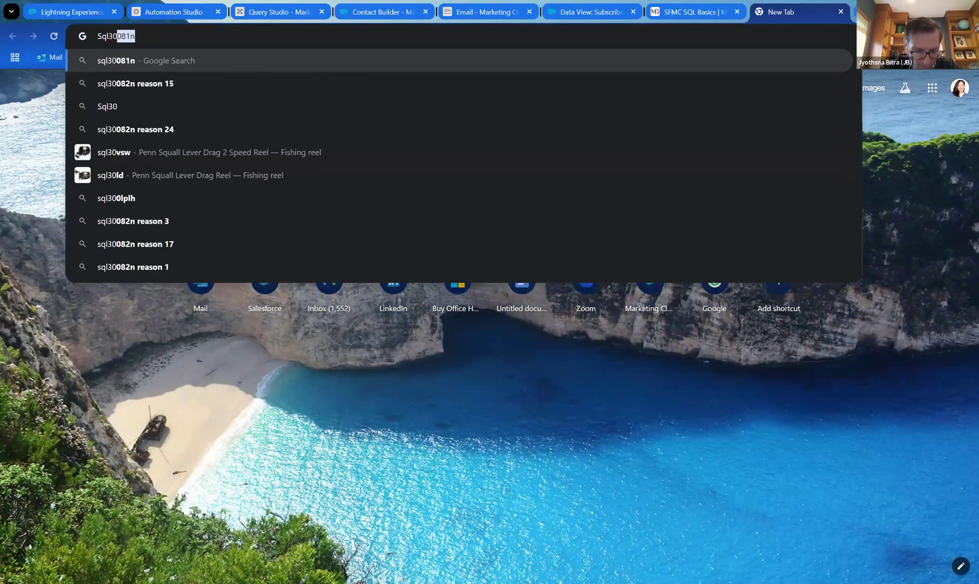
key("Return")
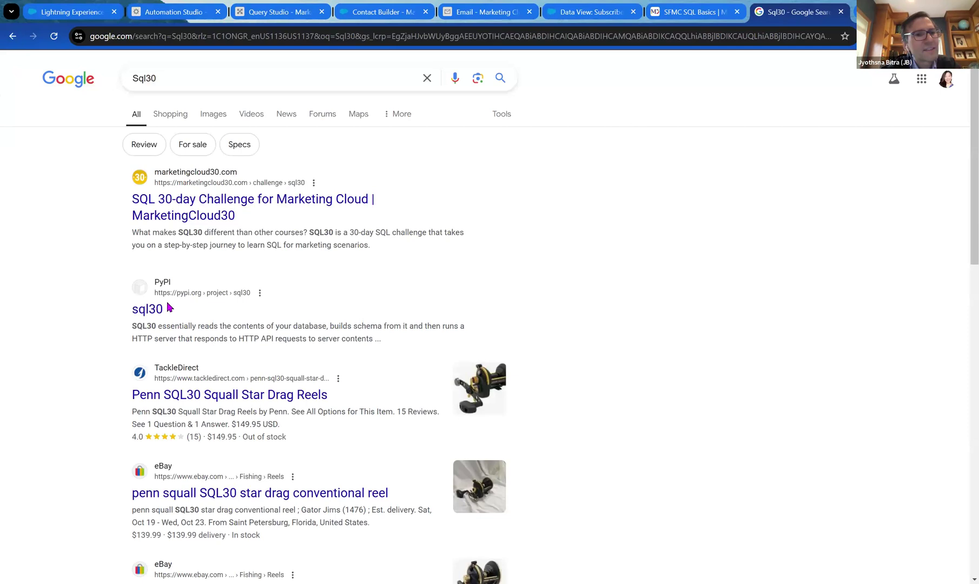
middle_click(196, 225)
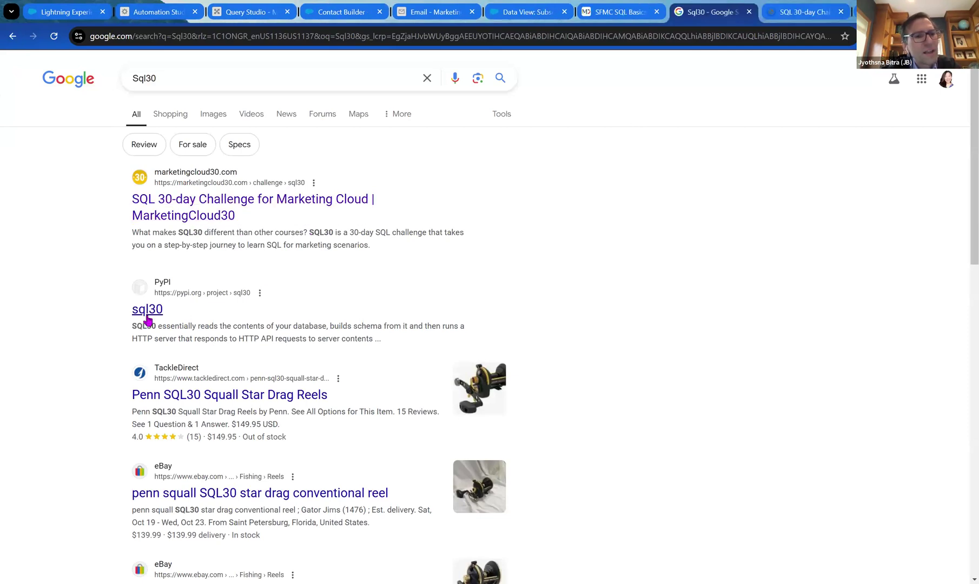
left_click(805, 12)
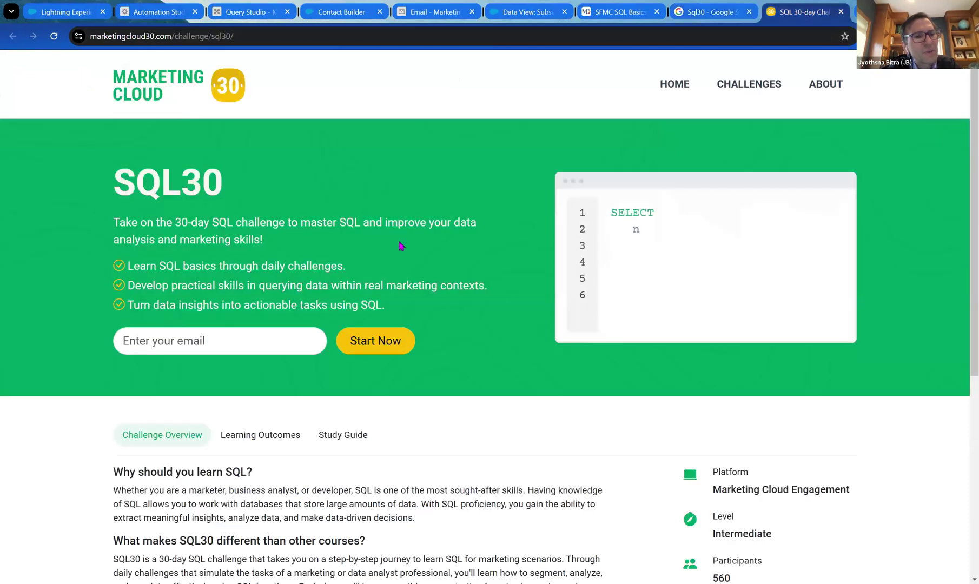